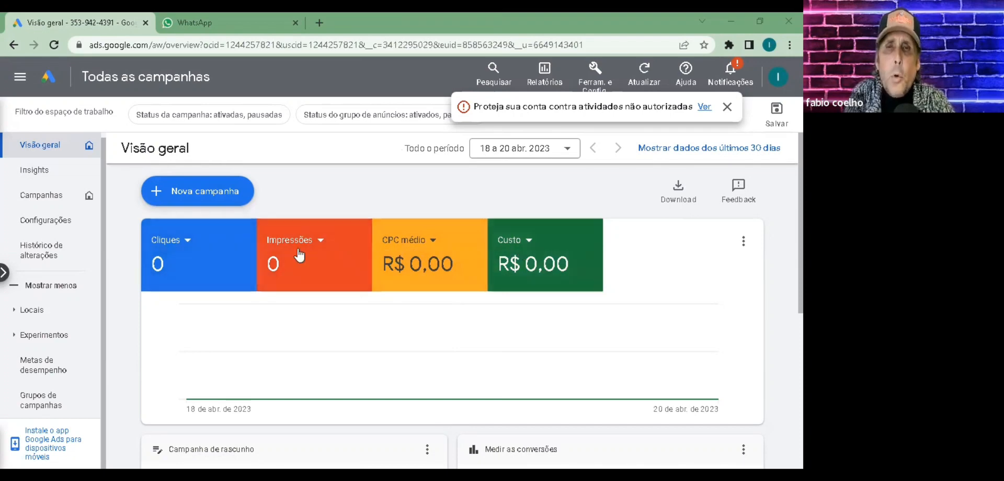
# Examine the performance, conversion, competitive and call metrics offered for the Cliques card on the overview
pyautogui.click(187, 243)
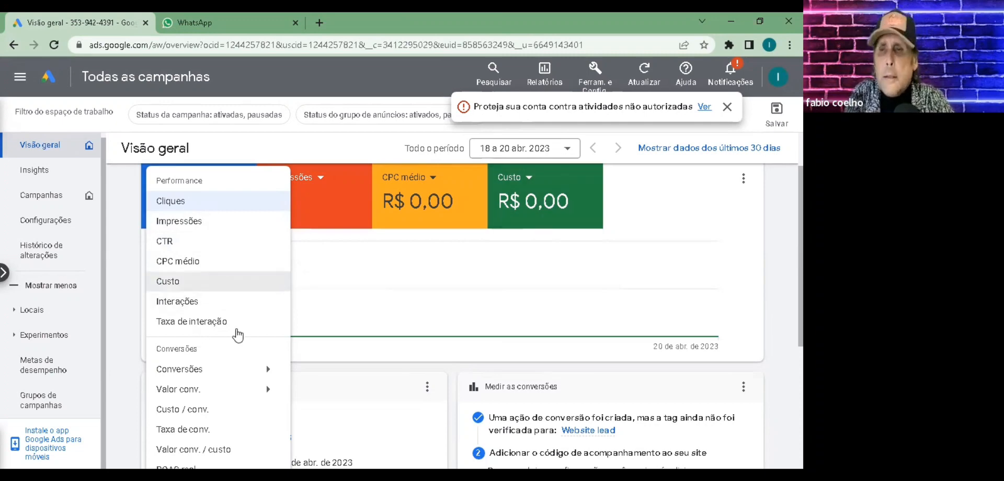
pyautogui.scroll(-1, 236, 330)
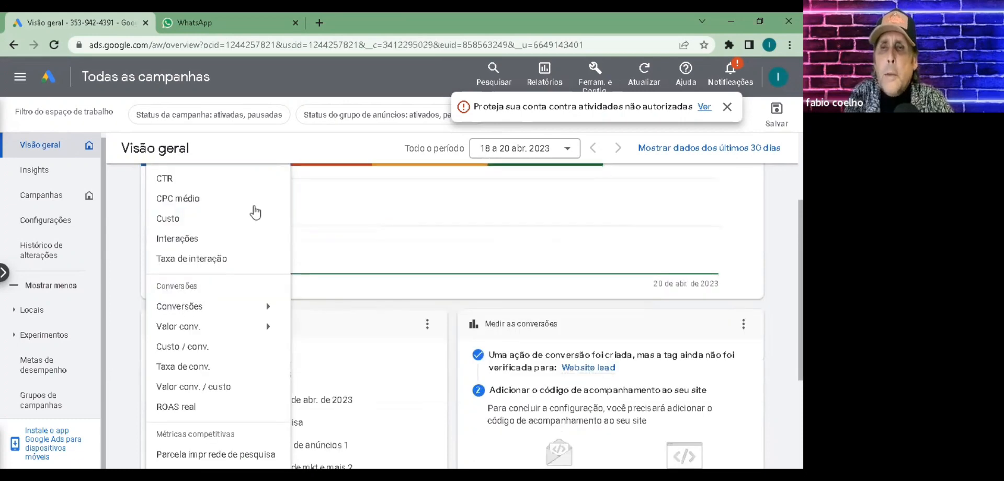
pyautogui.scroll(-1, 209, 230)
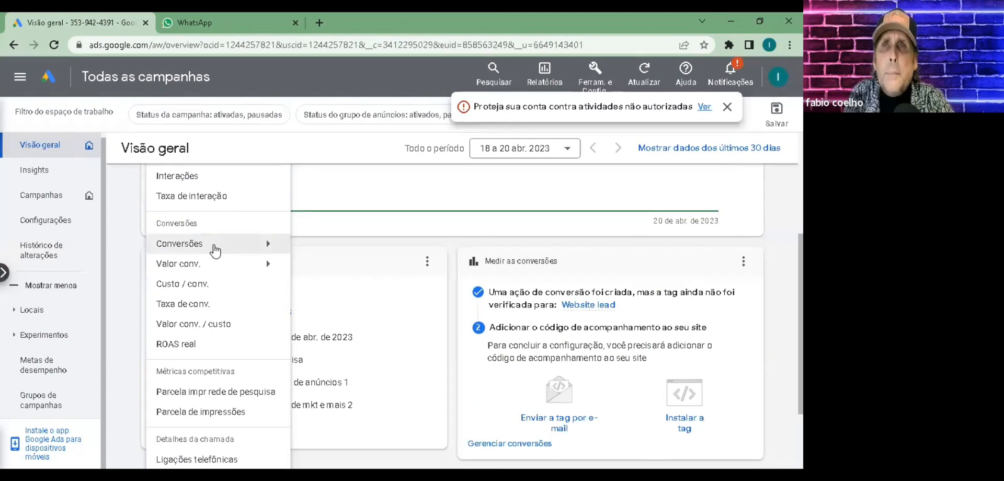
pyautogui.click(214, 247)
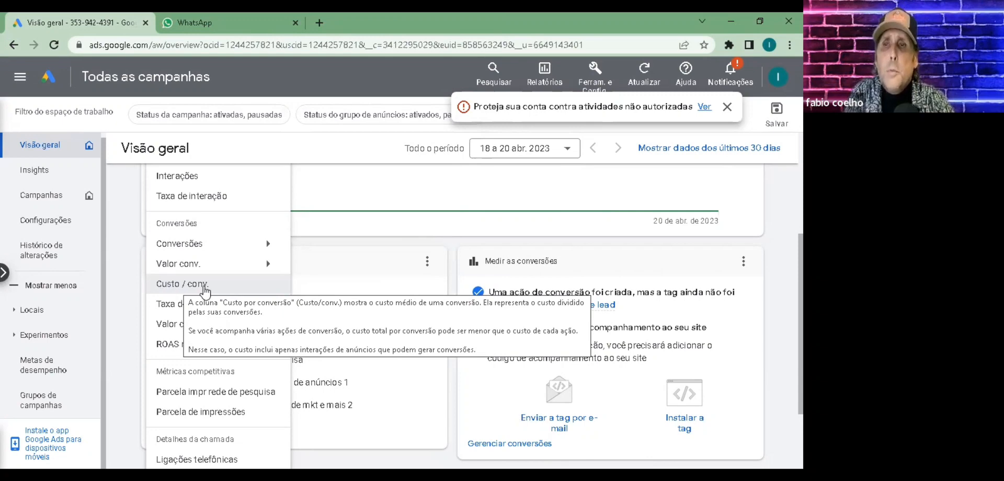
pyautogui.scroll(3, 205, 252)
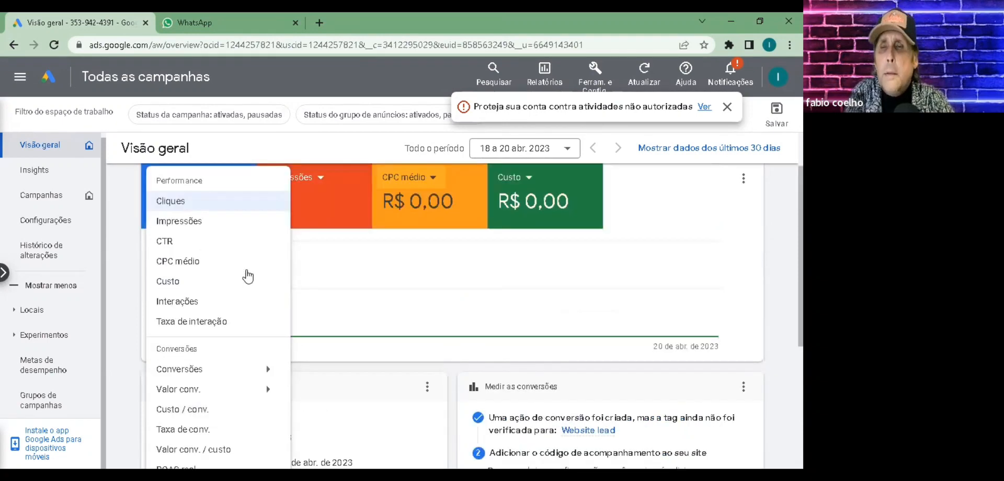
pyautogui.scroll(-1, 222, 252)
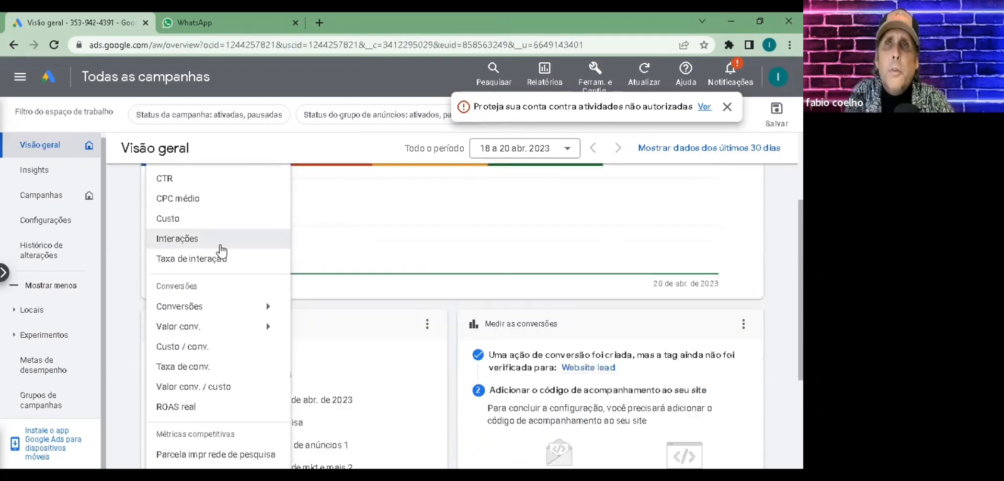
pyautogui.moveTo(221, 251)
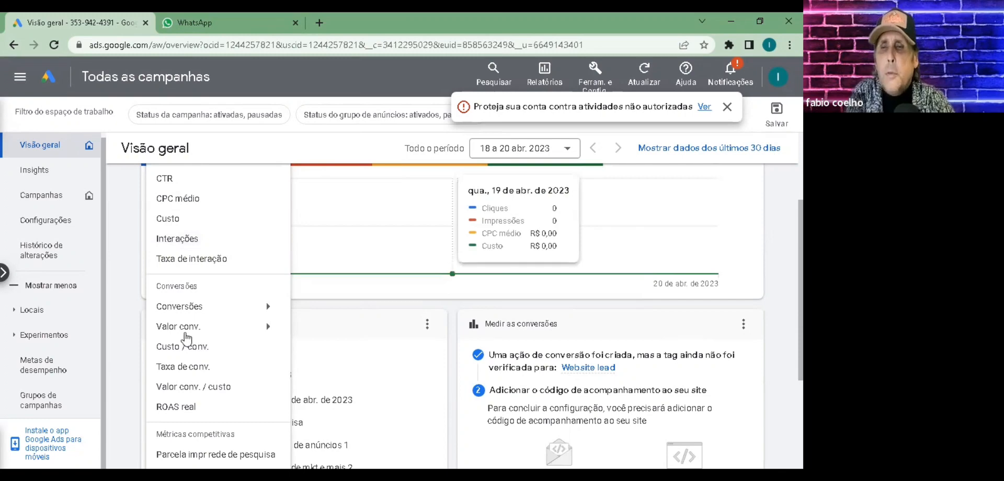
pyautogui.moveTo(210, 329)
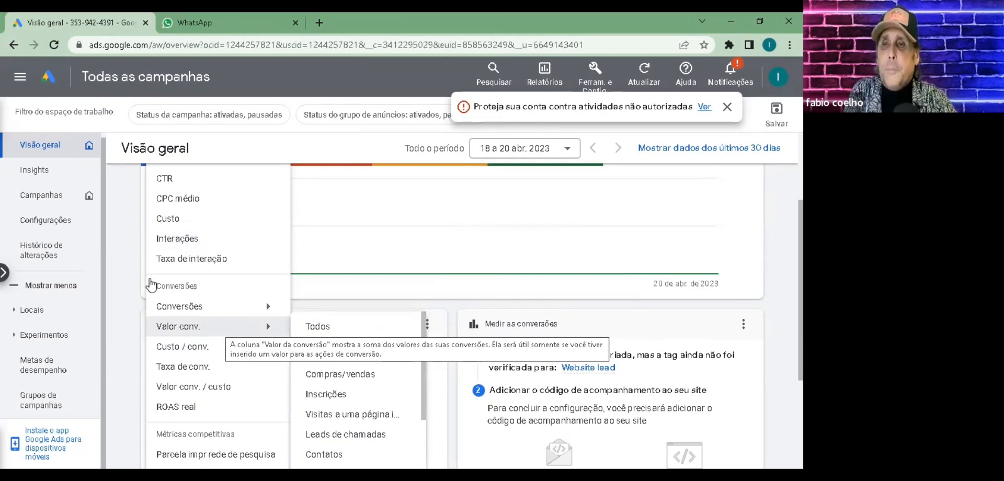
pyautogui.scroll(-1, 157, 287)
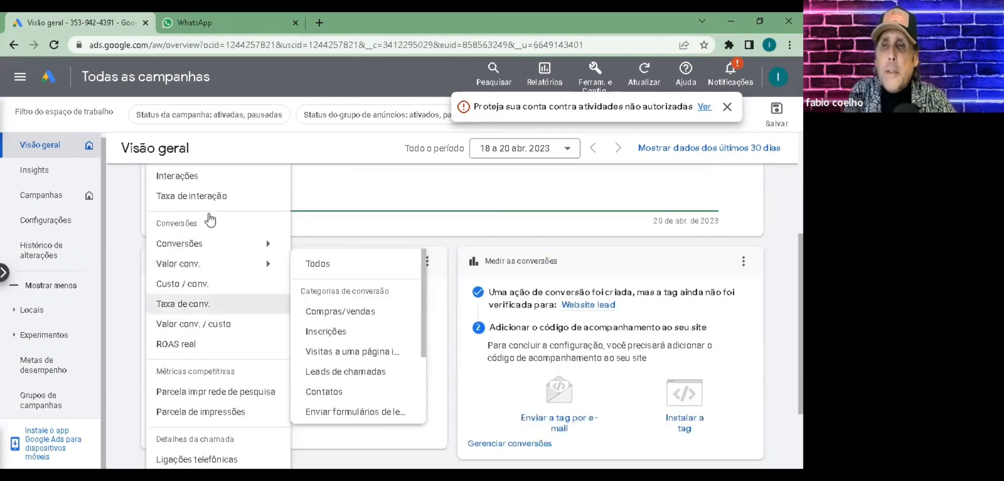
pyautogui.scroll(-2, 199, 324)
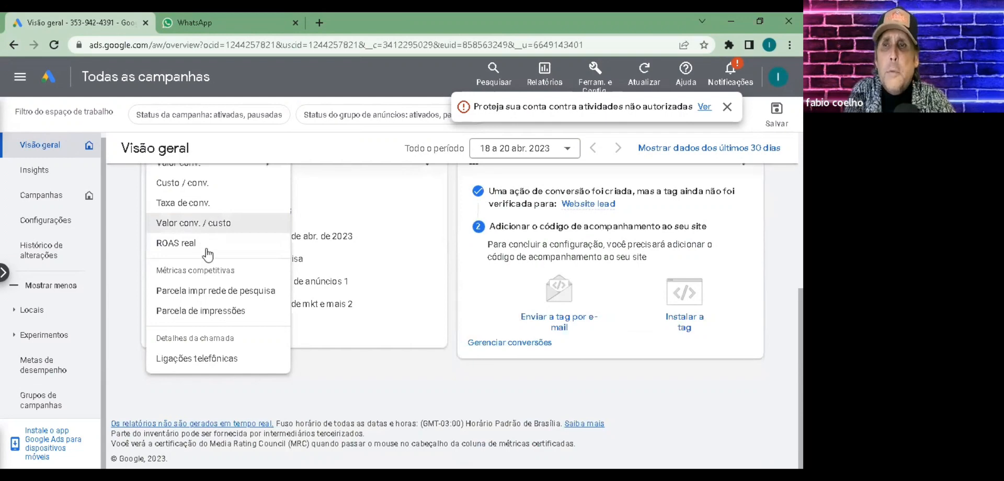
pyautogui.scroll(3, 216, 288)
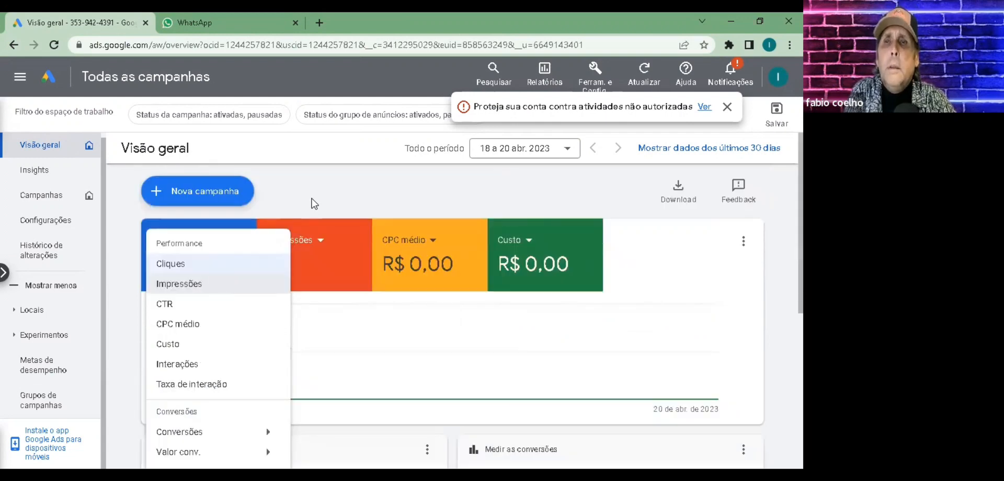
pyautogui.click(190, 242)
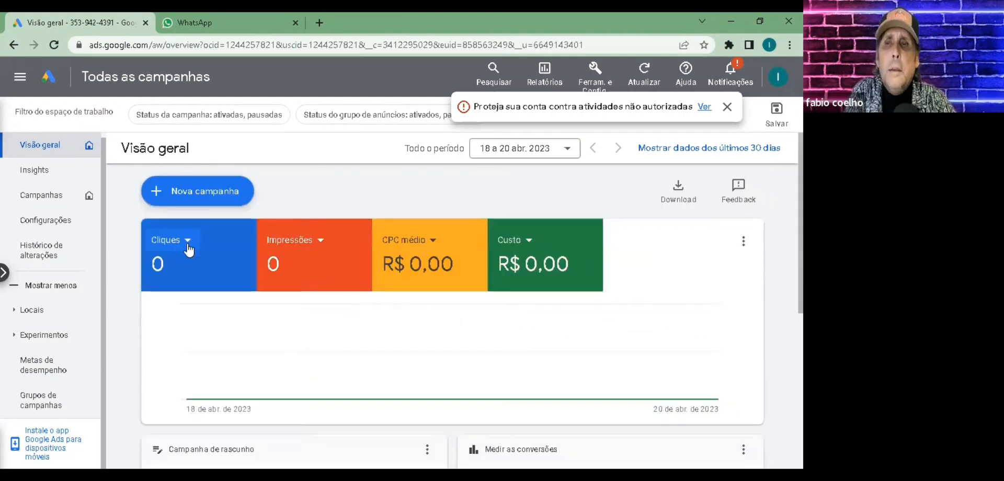
# Change the metric shown on the Impressões card to CTR
pyautogui.click(304, 245)
pyautogui.scroll(-1, 311, 244)
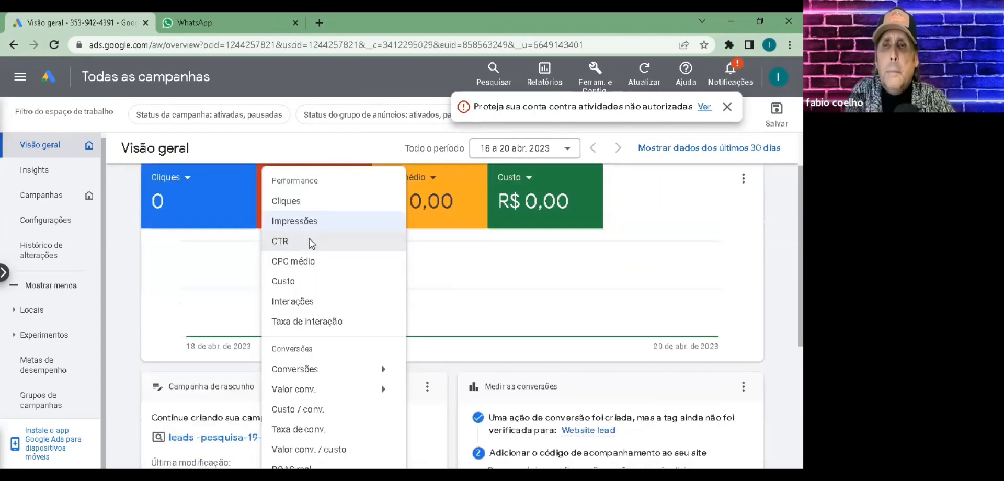
pyautogui.click(309, 240)
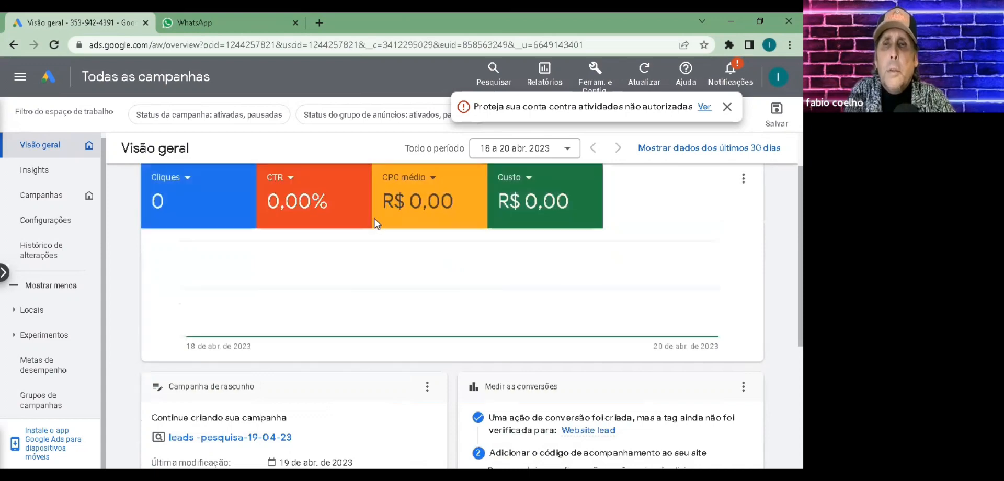
pyautogui.scroll(1, 290, 255)
# Browse the Insights, Configurações and Histórico de alterações pages and return to Visão geral
pyautogui.click(35, 170)
pyautogui.click(45, 220)
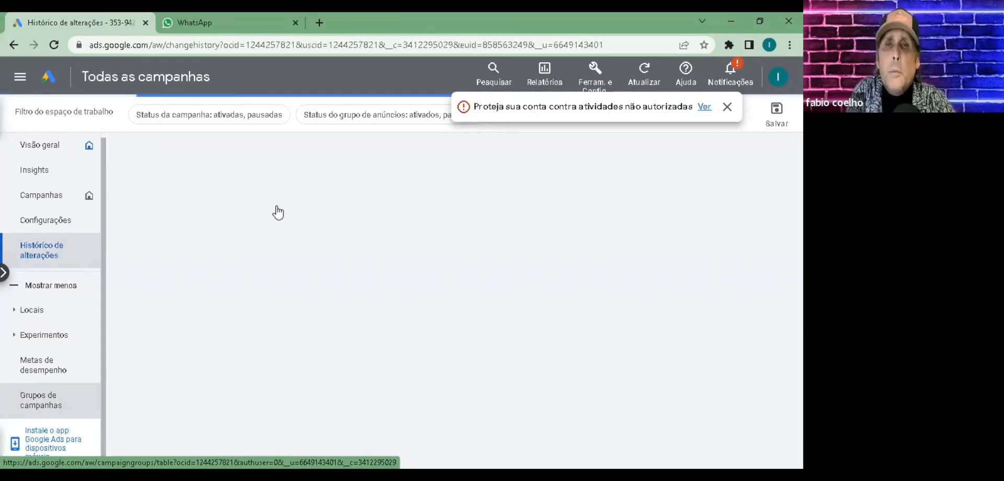
pyautogui.click(33, 146)
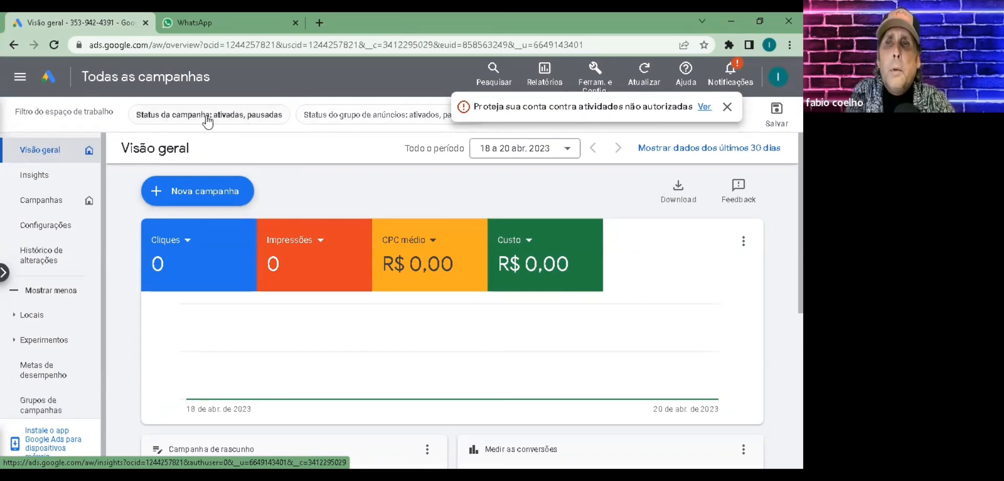
# View the status filter options for campaigns and ad groups without changing them, and dismiss the account protection alert
pyautogui.click(262, 121)
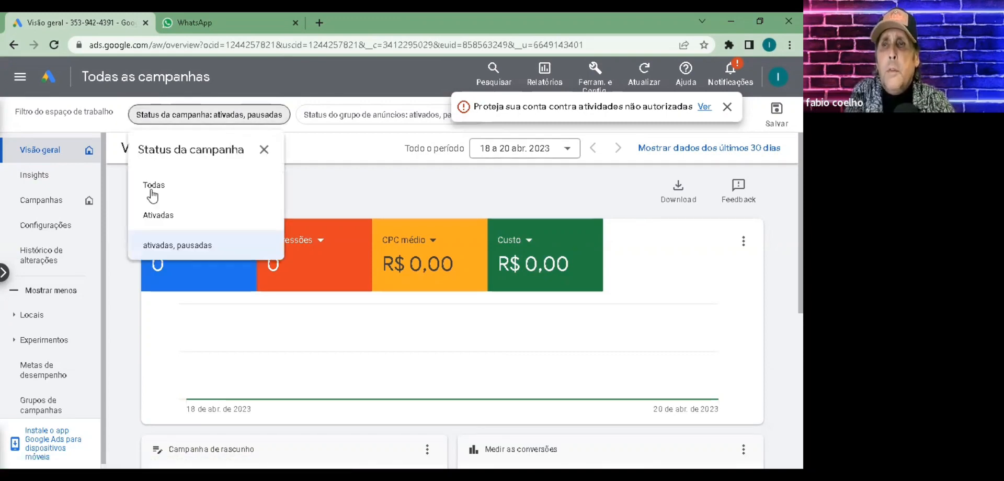
pyautogui.click(375, 179)
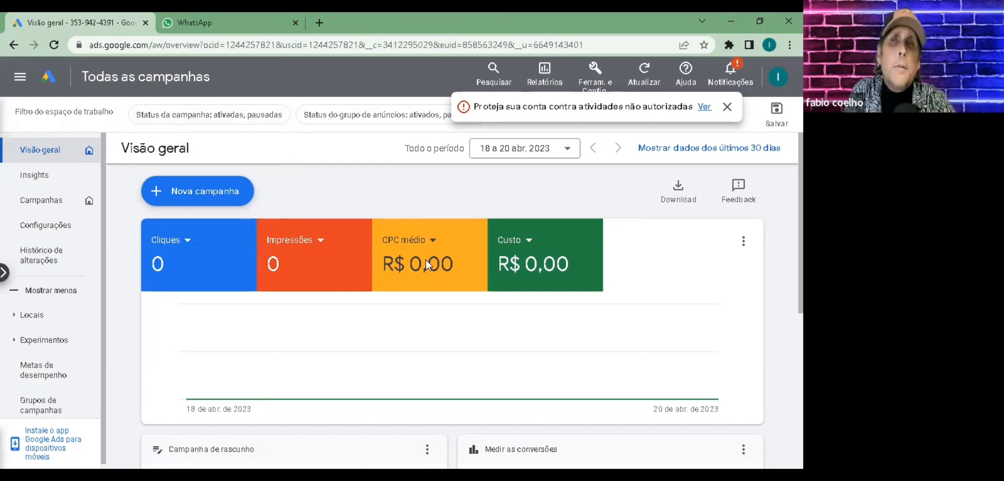
pyautogui.click(727, 106)
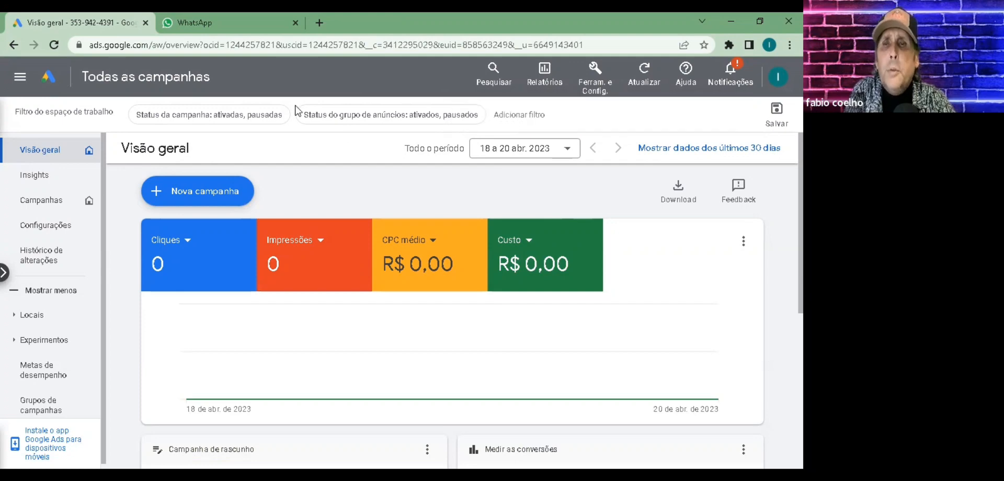
pyautogui.click(380, 119)
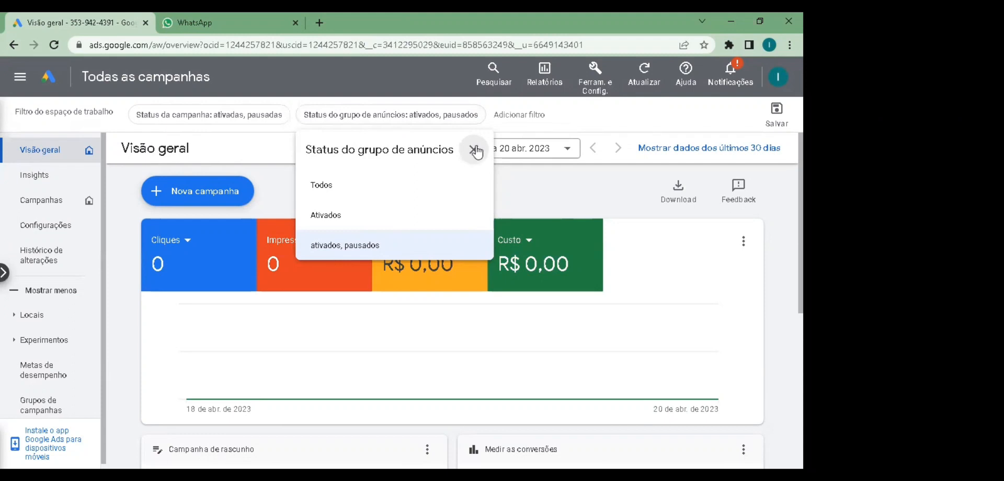
pyautogui.click(474, 151)
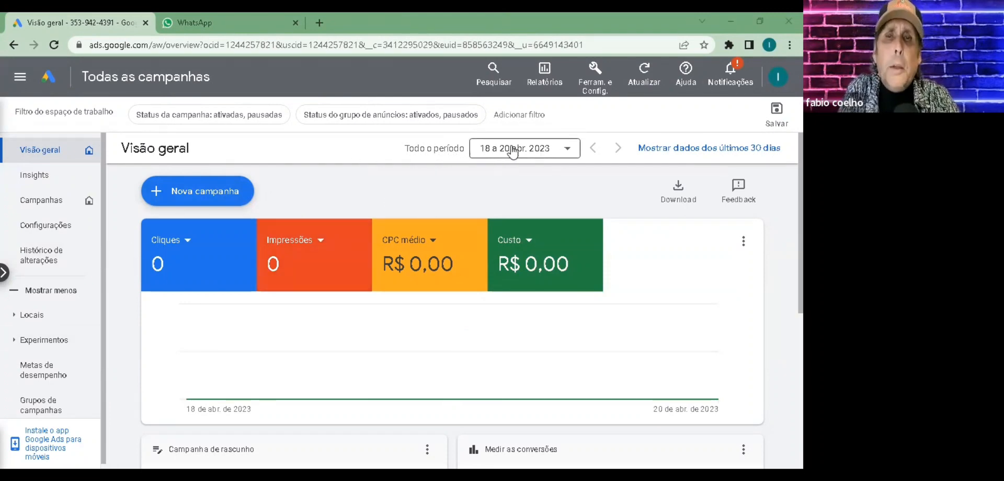
# Review the preset periods and custom date options for the overview's date range, leaving the range as it is
pyautogui.click(570, 151)
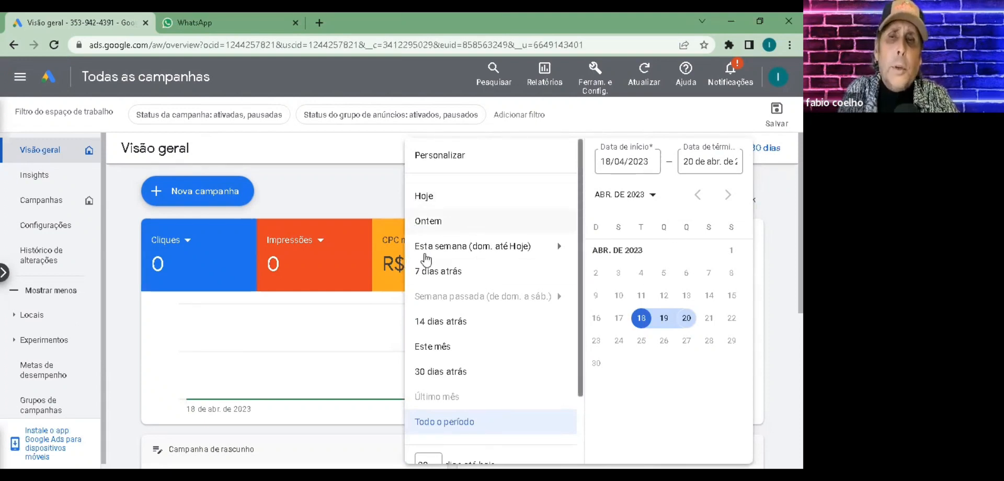
pyautogui.moveTo(481, 256)
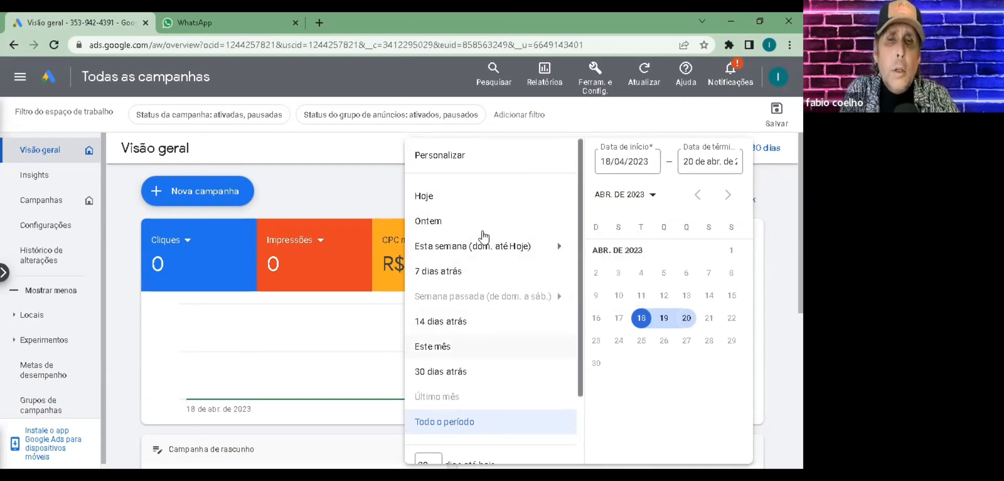
pyautogui.scroll(-3, 426, 325)
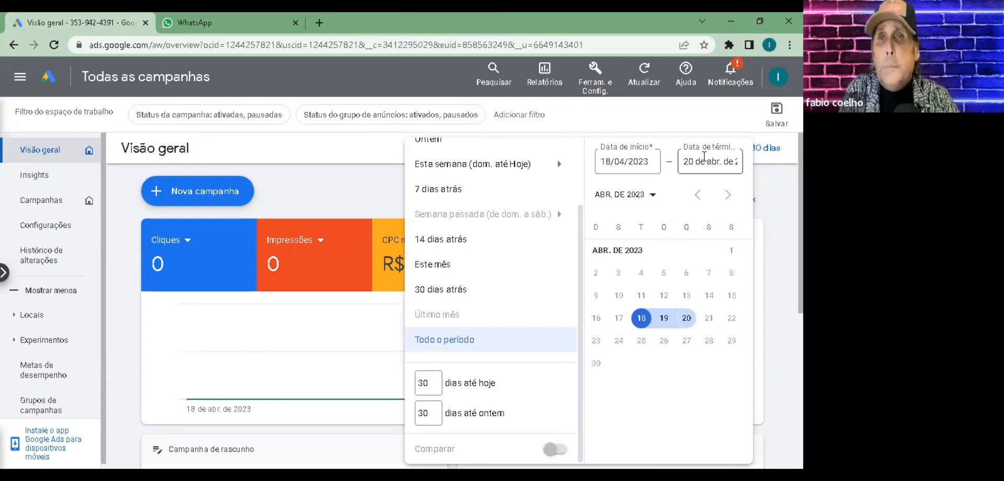
pyautogui.click(551, 116)
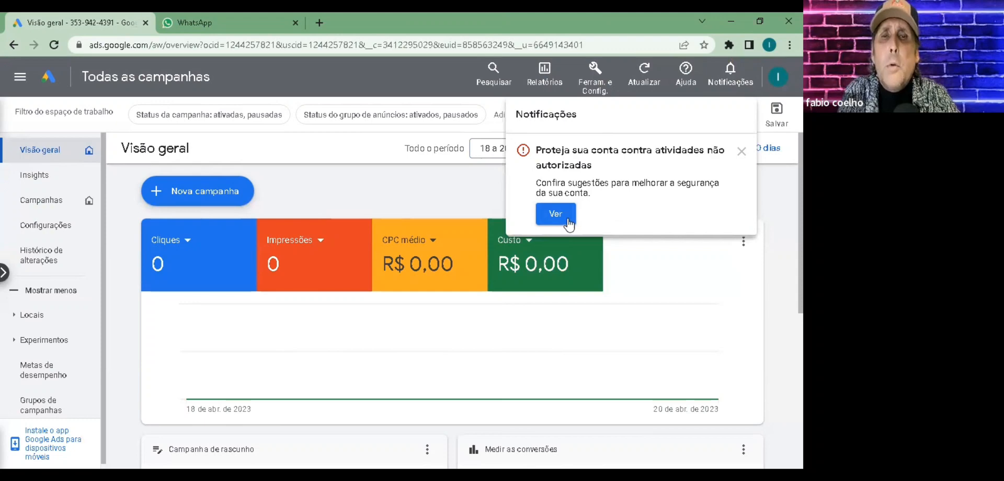
# Dismiss the unauthorized-activity notification from the notifications list and close the list
pyautogui.click(742, 153)
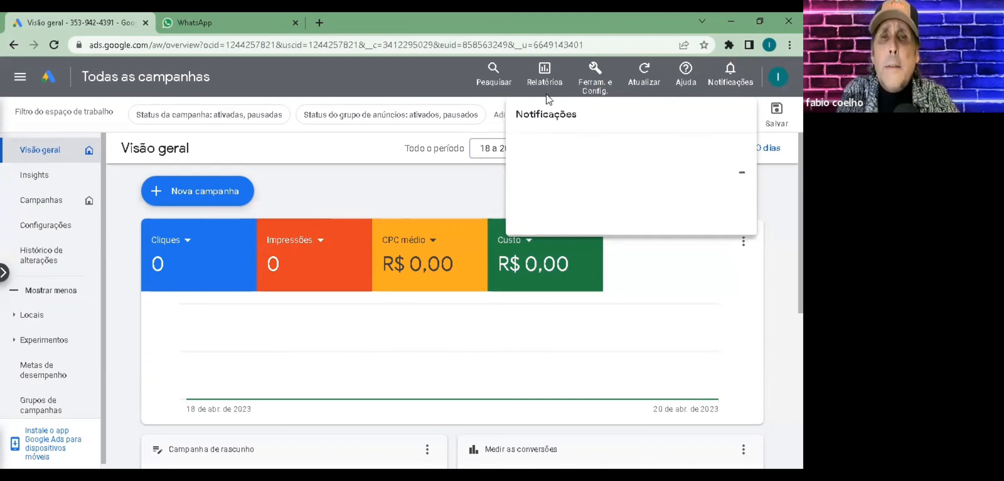
pyautogui.click(425, 82)
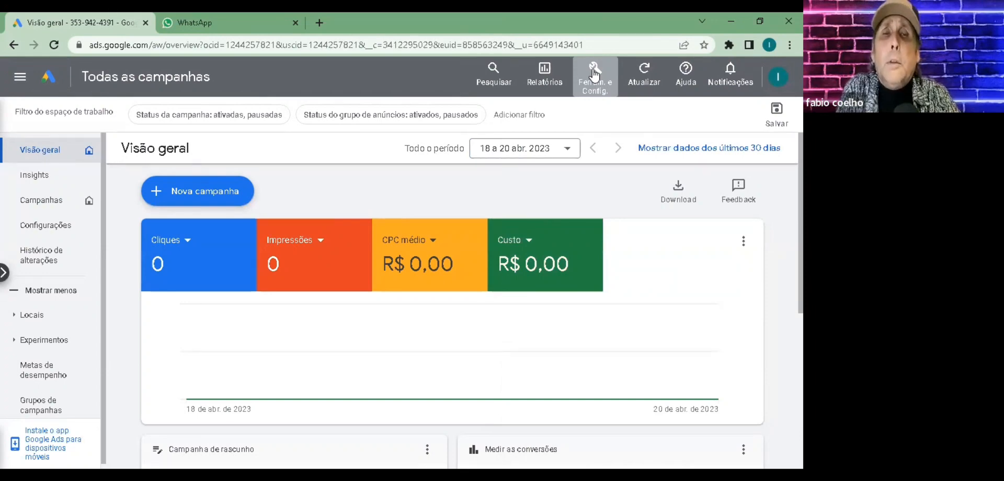
# Open the keyword planner (Planejador de palavras-chave) from the planning tools
pyautogui.click(594, 75)
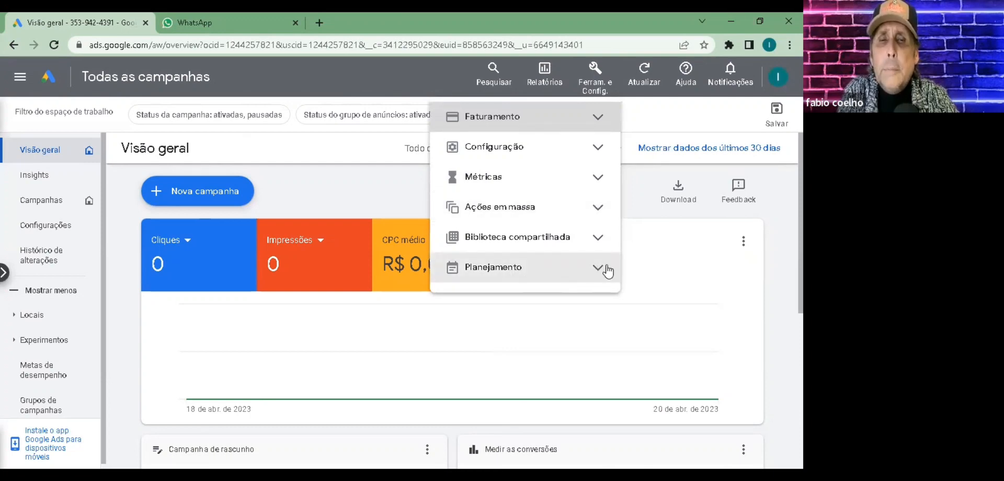
pyautogui.click(514, 263)
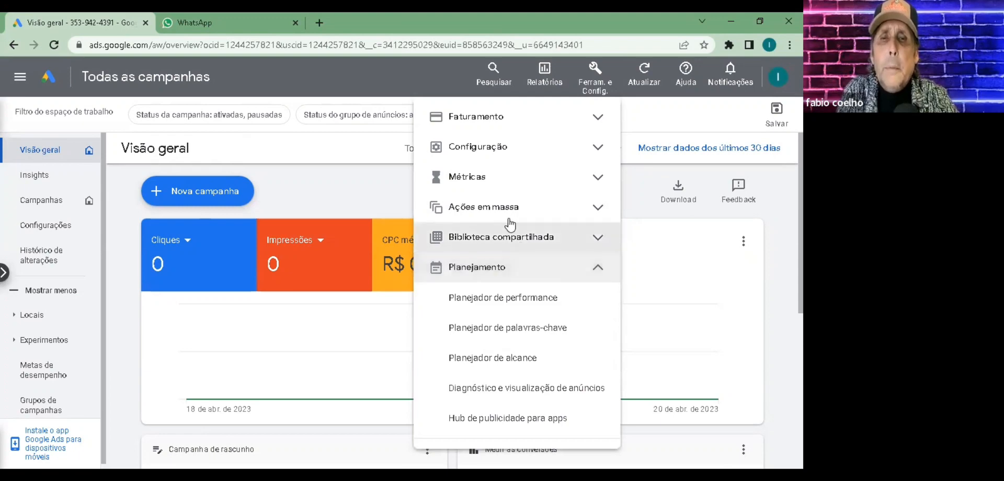
pyautogui.moveTo(504, 181); pyautogui.dragTo(489, 315)
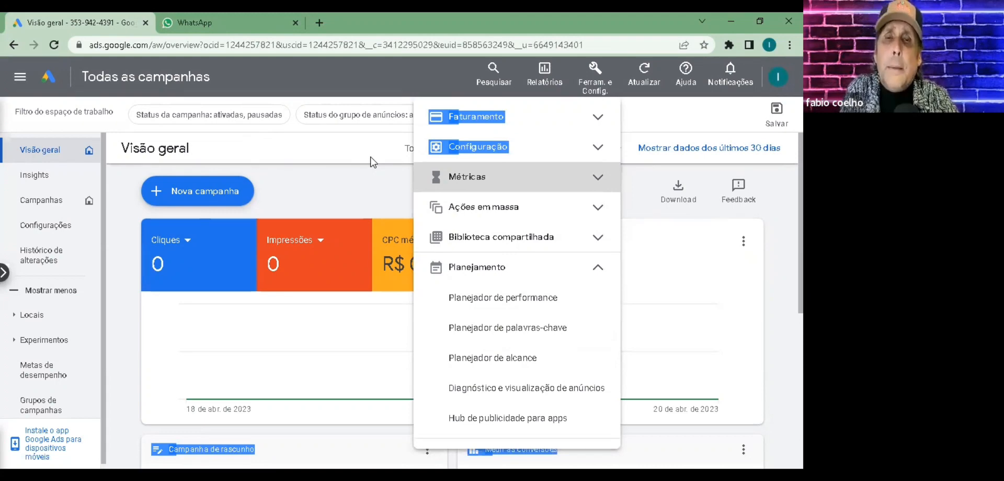
pyautogui.click(514, 330)
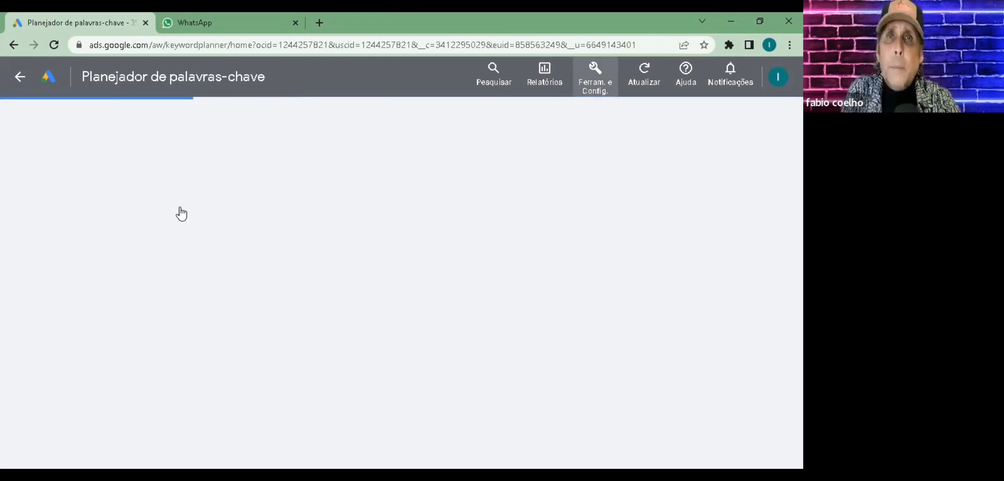
# Open Descobrir novas palavras-chave with the option to start from a website, and view the existing keyword plans
pyautogui.tripleClick(188, 214)
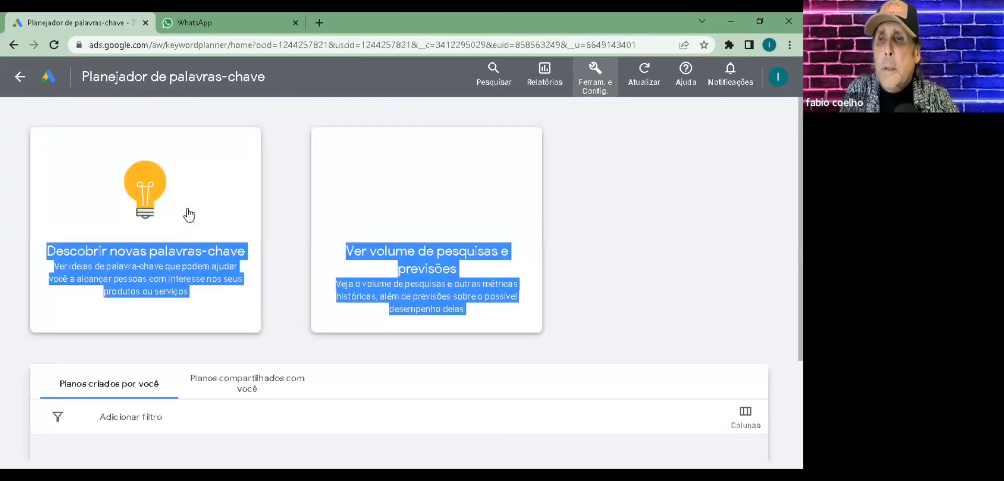
pyautogui.click(171, 268)
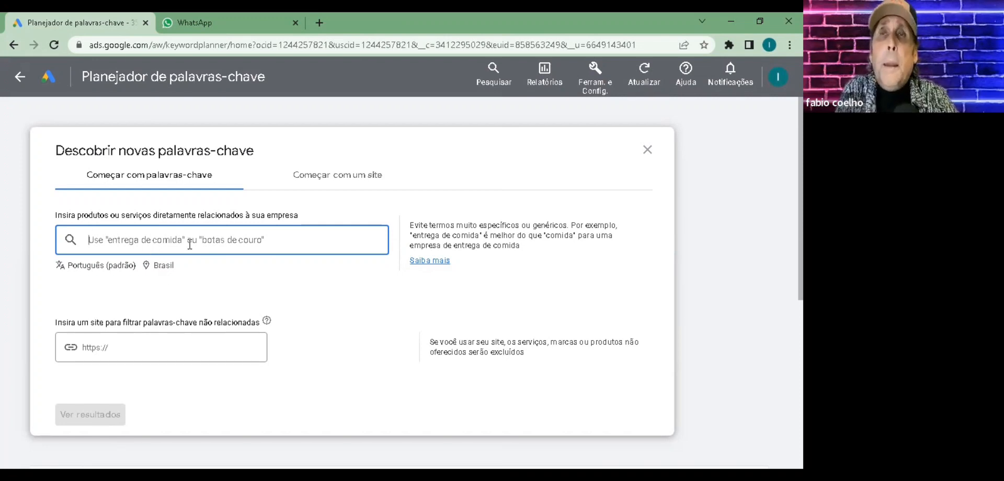
pyautogui.click(317, 178)
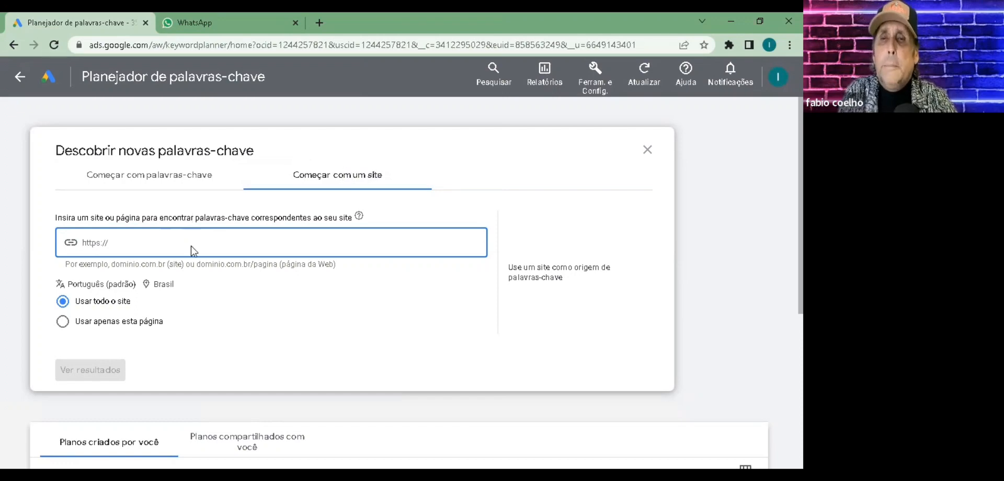
pyautogui.scroll(-3, 313, 234)
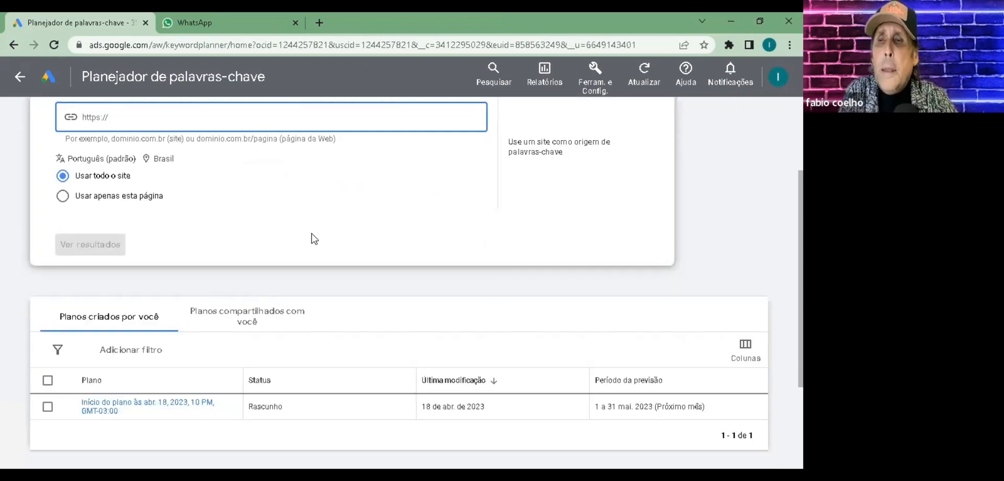
# Get keyword ideas with the option to start from keywords, entering "curso de marketing digital" as the product or service
pyautogui.scroll(-3, 312, 239)
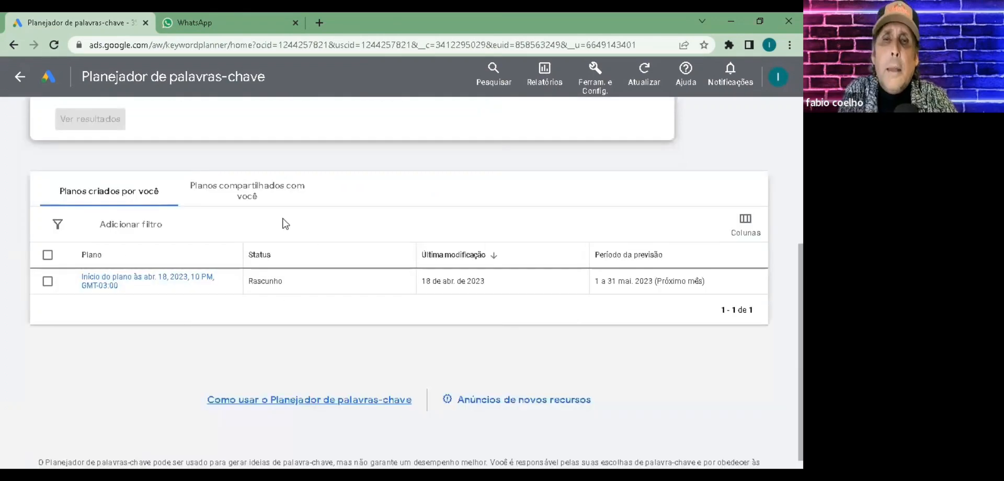
pyautogui.scroll(3, 262, 207)
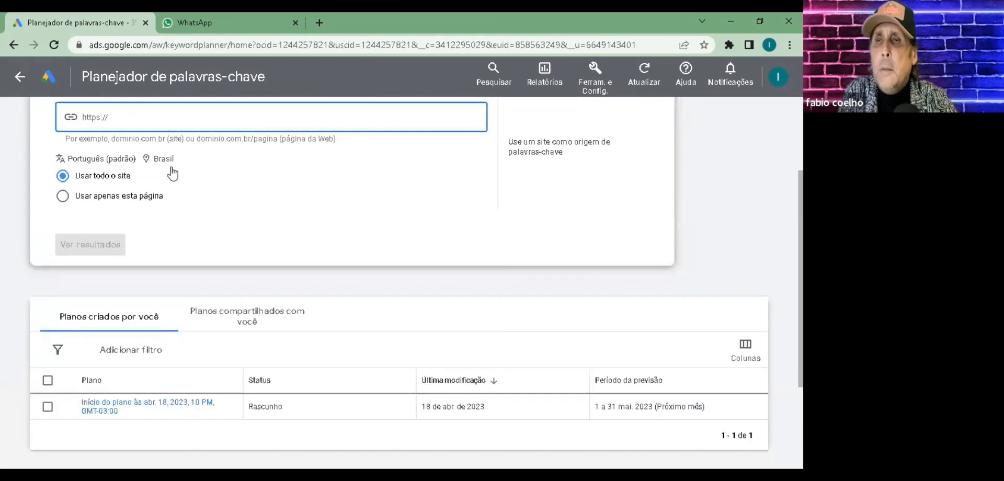
pyautogui.scroll(3, 175, 178)
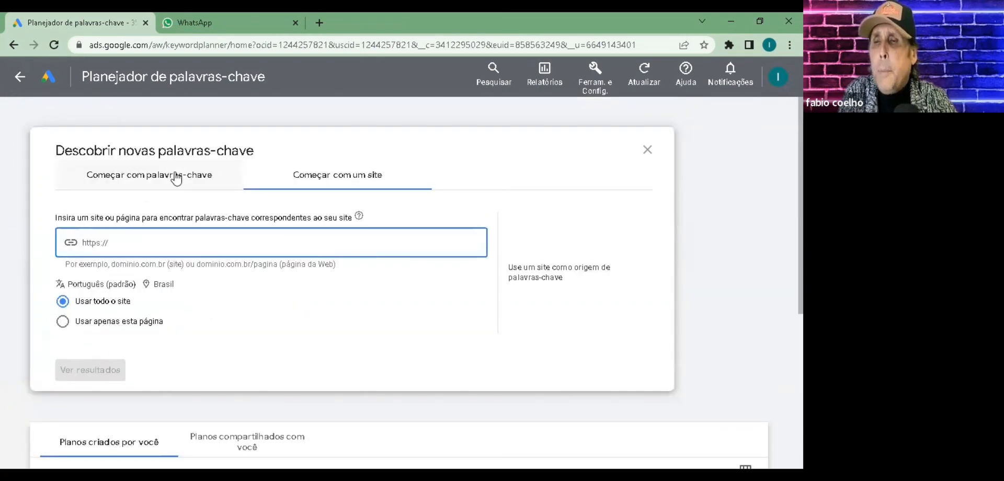
pyautogui.click(177, 178)
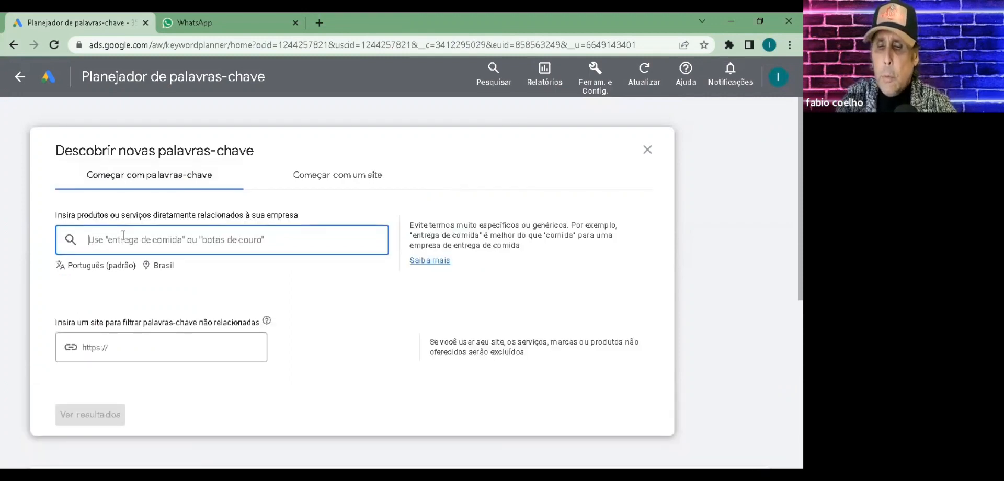
pyautogui.write('curso')
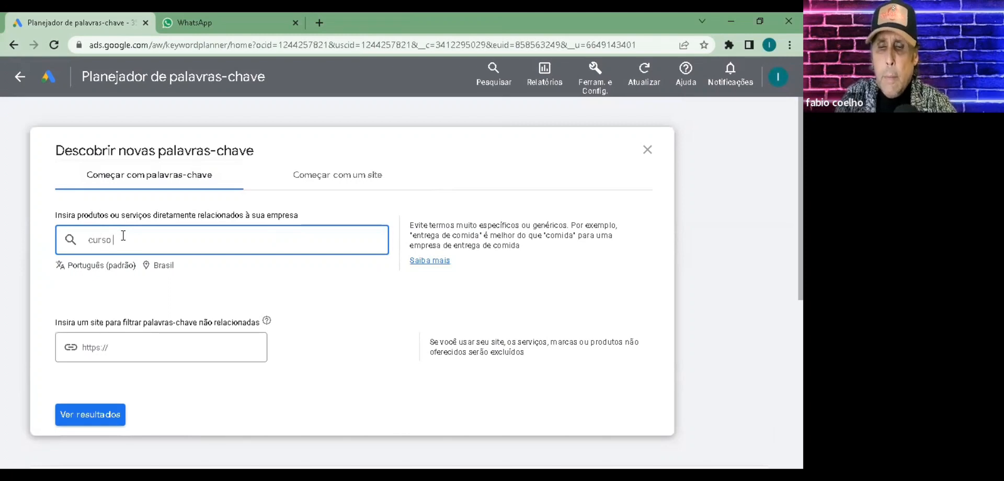
pyautogui.write(' de market')
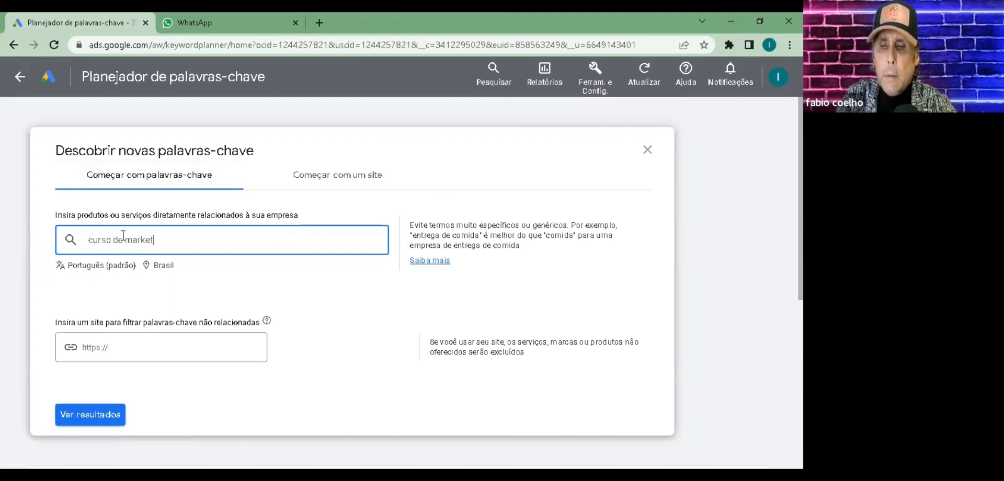
pyautogui.write('ing digit')
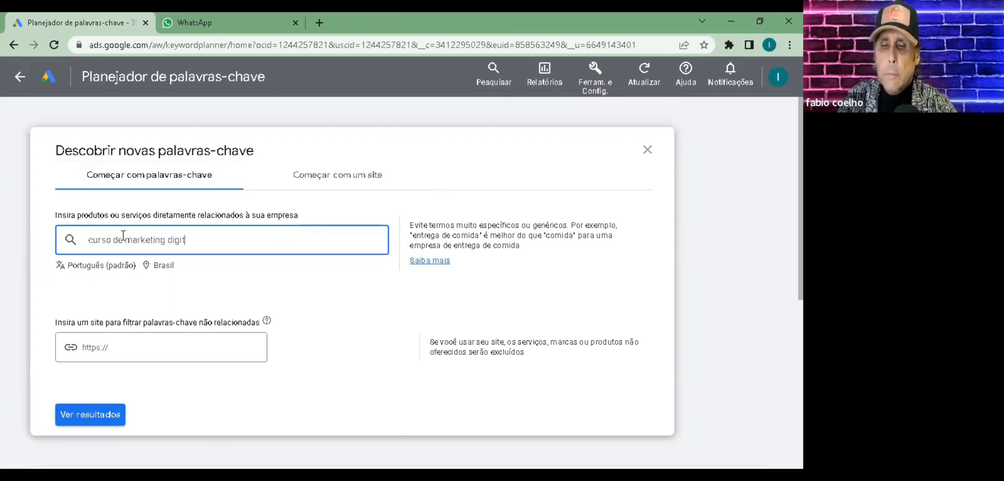
pyautogui.write('al')
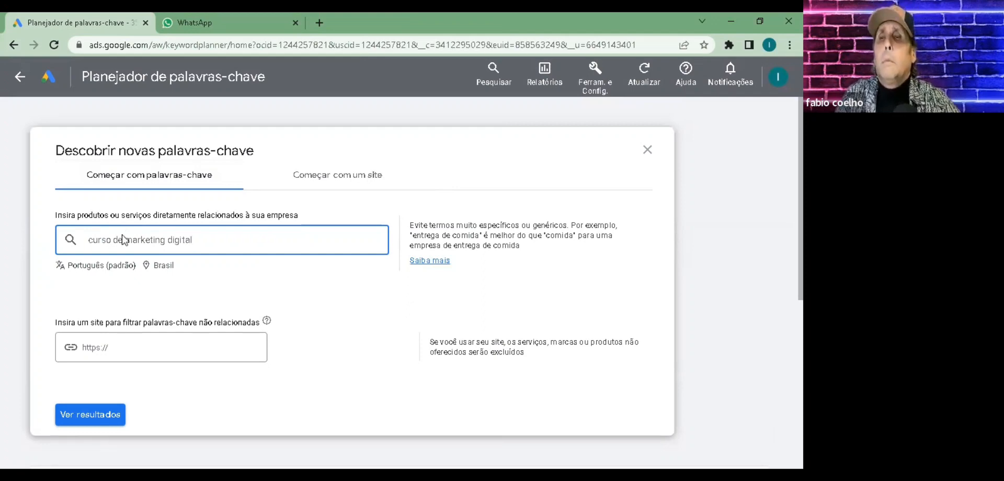
pyautogui.press('Return')
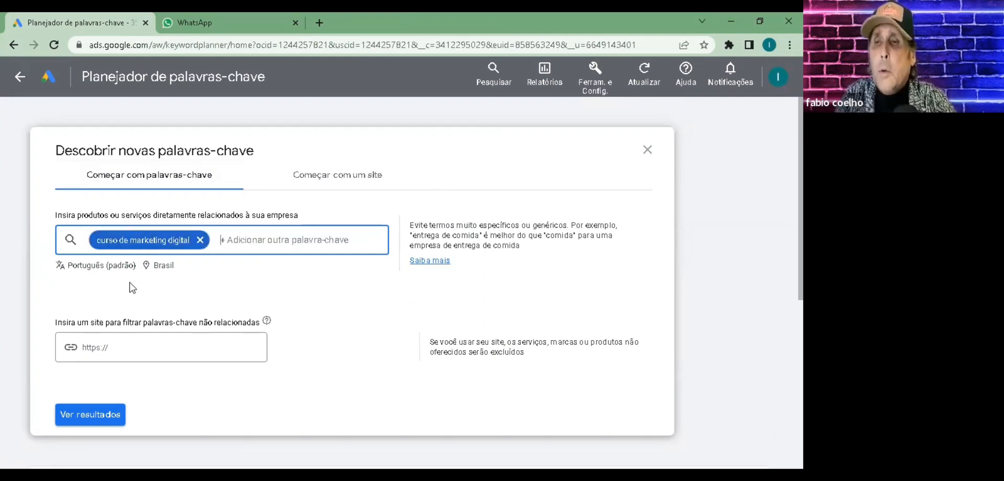
pyautogui.scroll(-1, 92, 358)
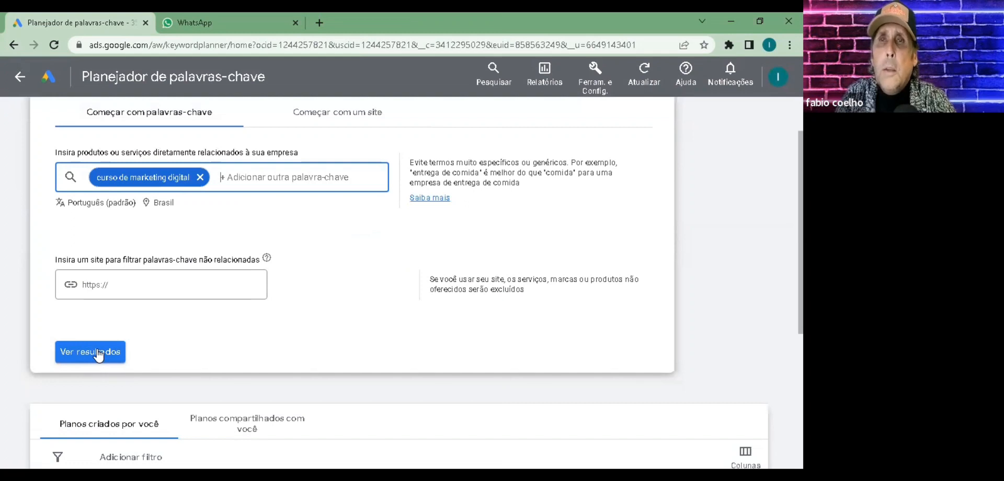
pyautogui.click(99, 354)
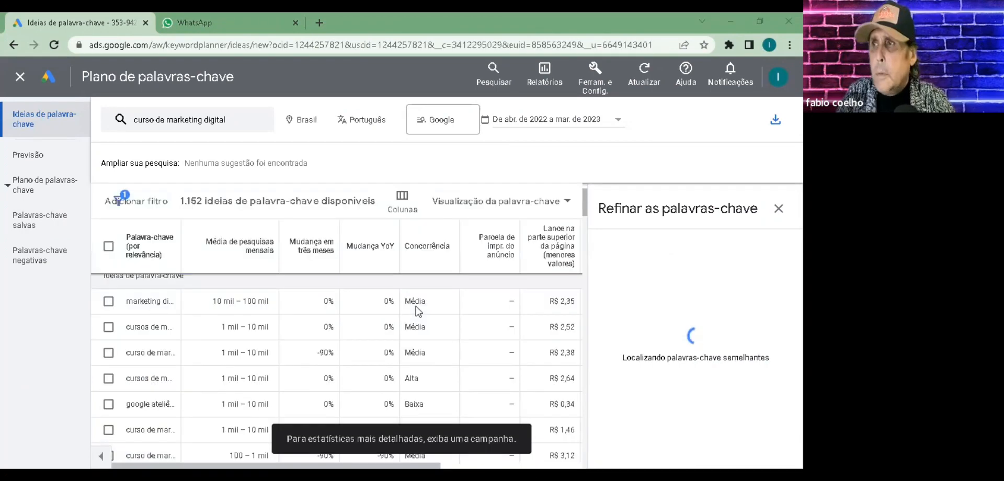
# Change the location of the keyword ideas to the state of Pernambuco, removing Brasil from the targeted regions, and save
pyautogui.scroll(-1, 270, 318)
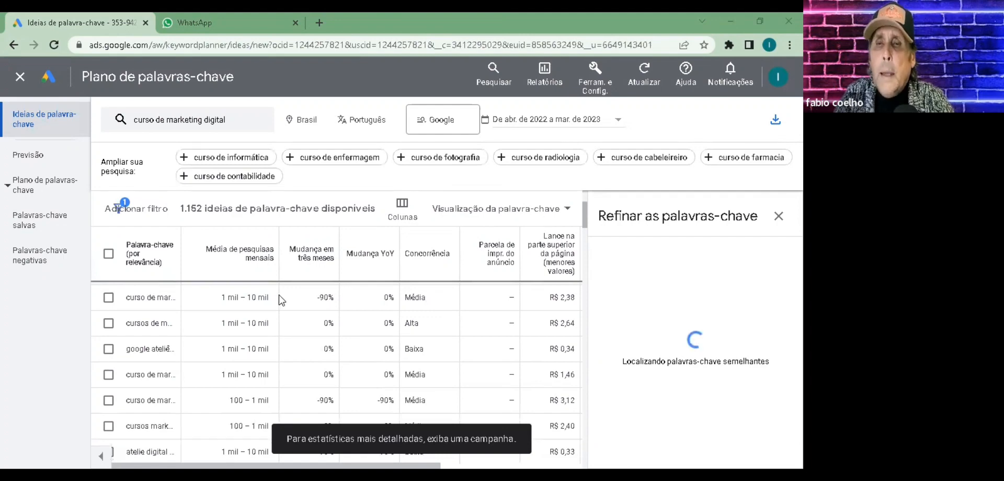
pyautogui.scroll(-1, 180, 321)
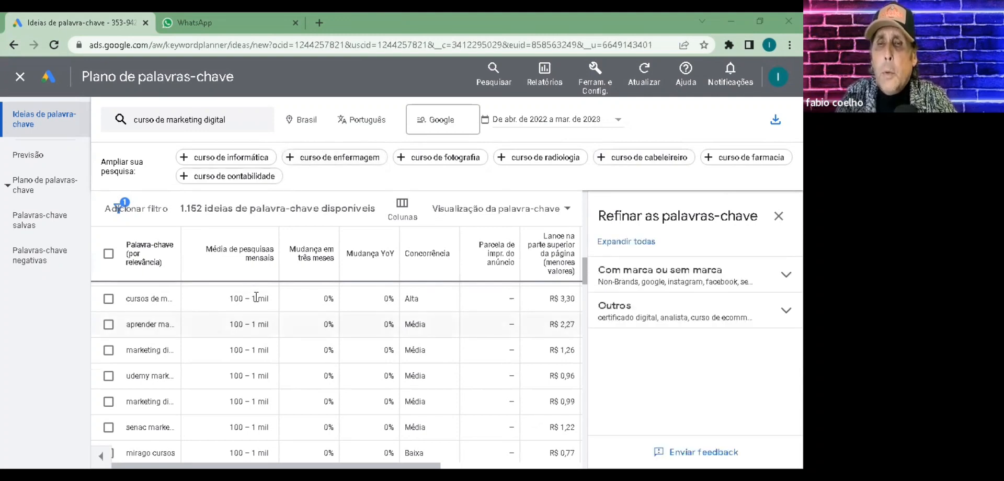
pyautogui.scroll(3, 270, 307)
pyautogui.scroll(3, 270, 307)
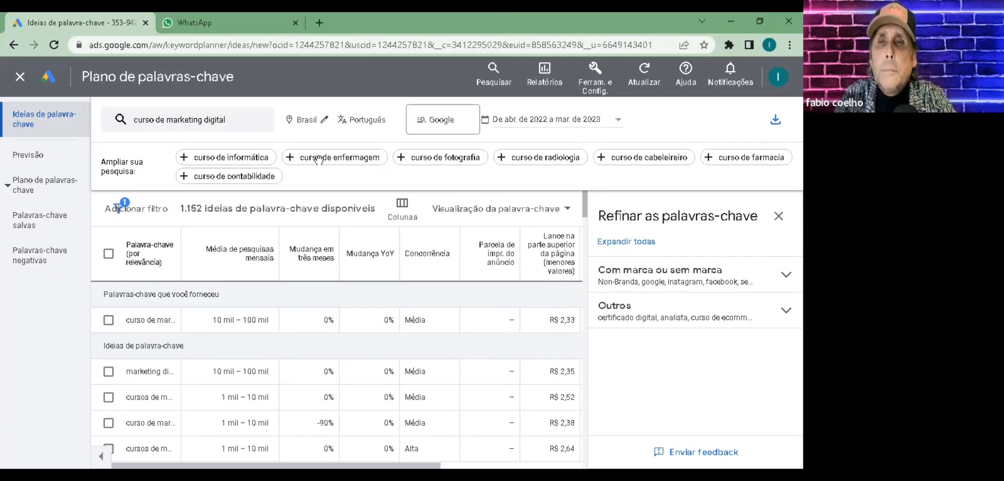
pyautogui.click(324, 121)
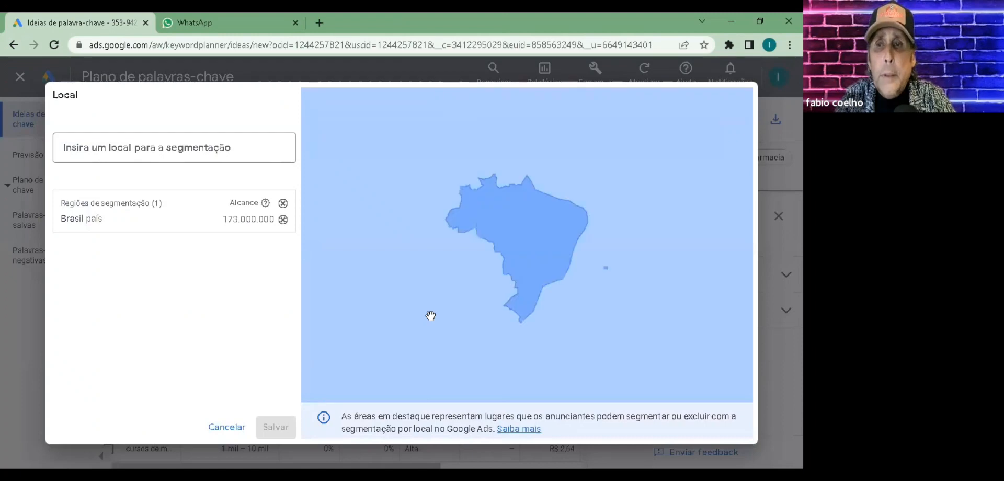
pyautogui.click(89, 144)
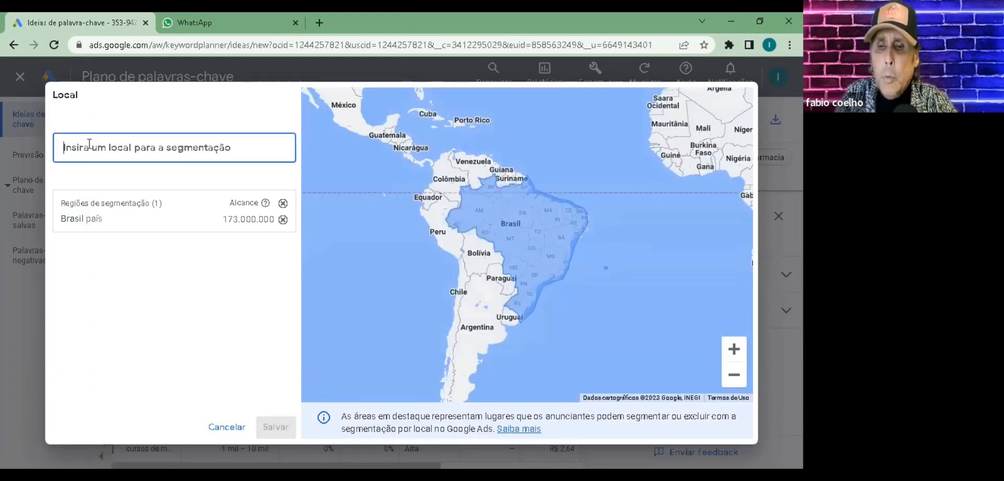
pyautogui.write('per')
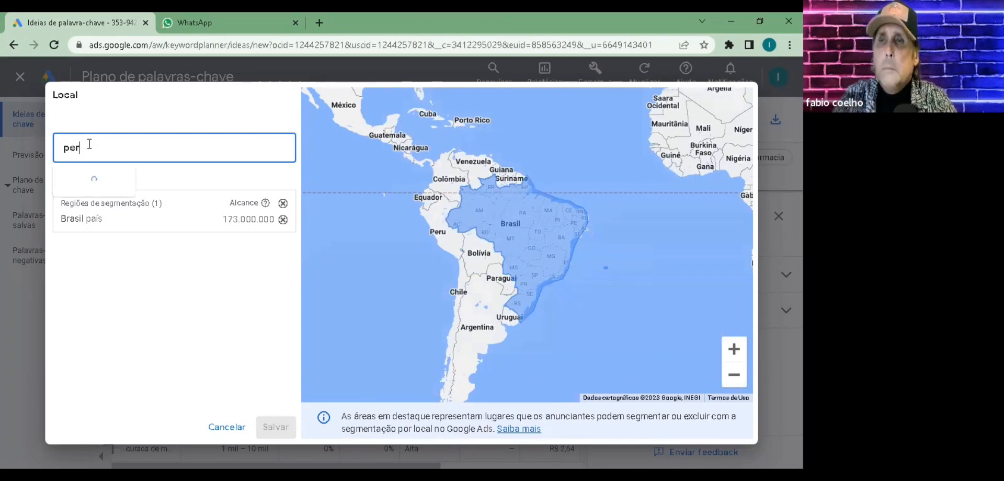
pyautogui.write('nam')
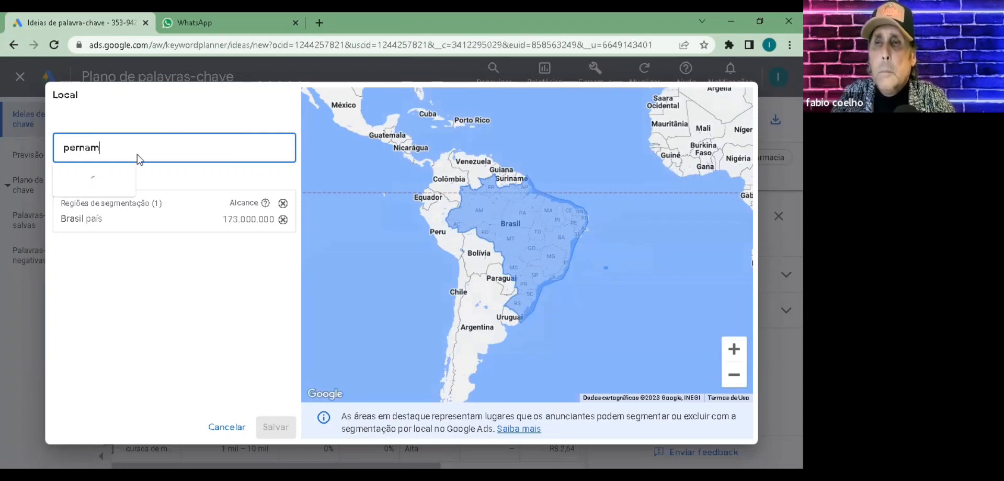
pyautogui.write('buco')
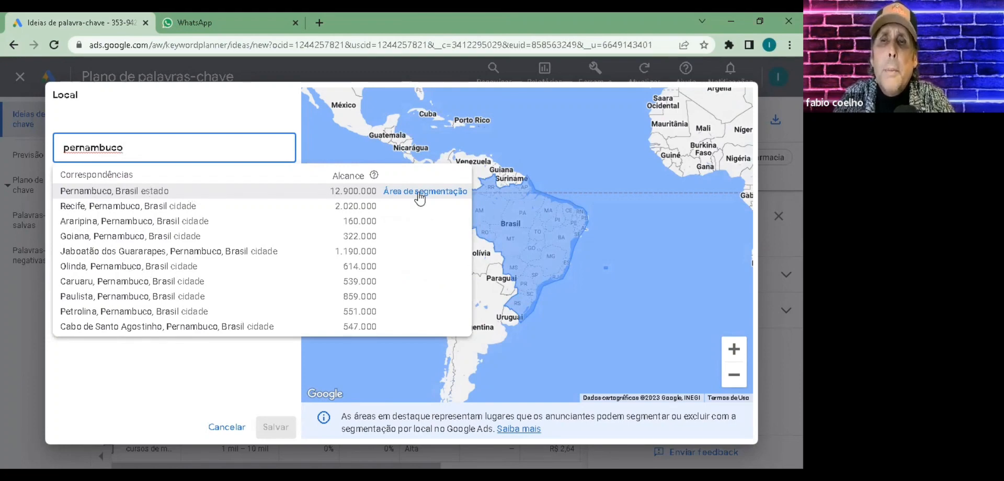
pyautogui.click(301, 190)
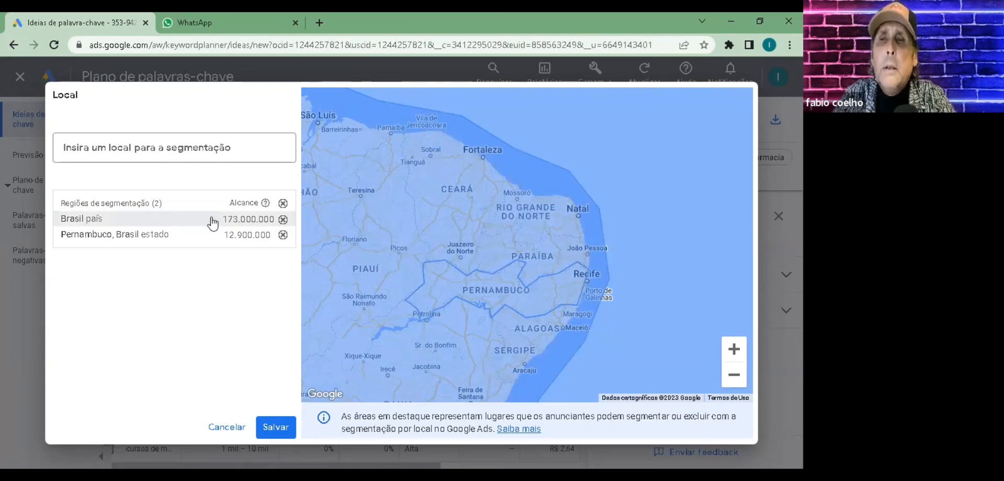
pyautogui.click(283, 219)
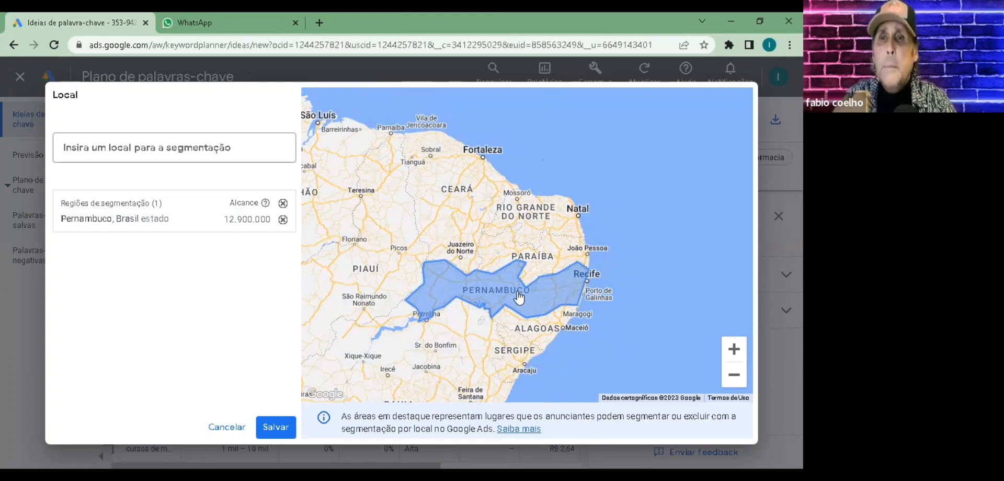
pyautogui.click(291, 421)
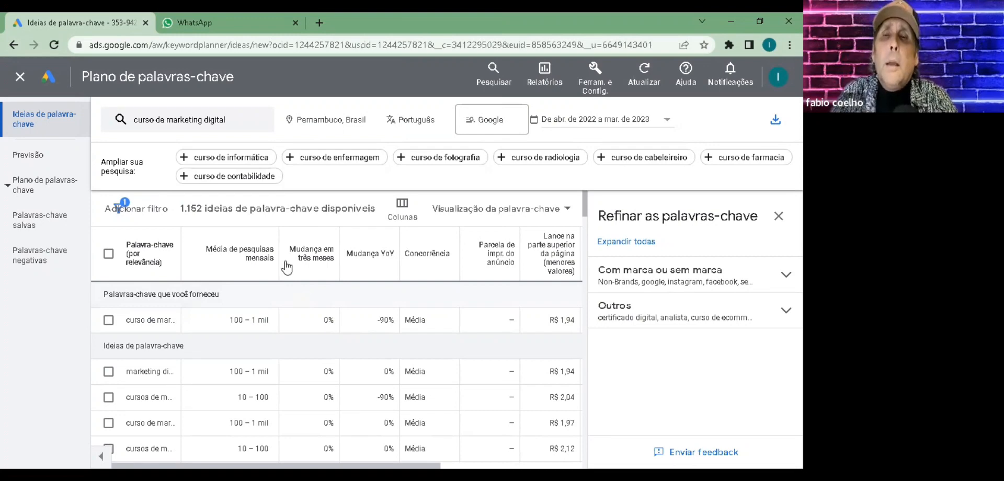
# Close the Refinar as palavras-chave pane so the keyword table shows all its bid columns
pyautogui.moveTo(287, 268)
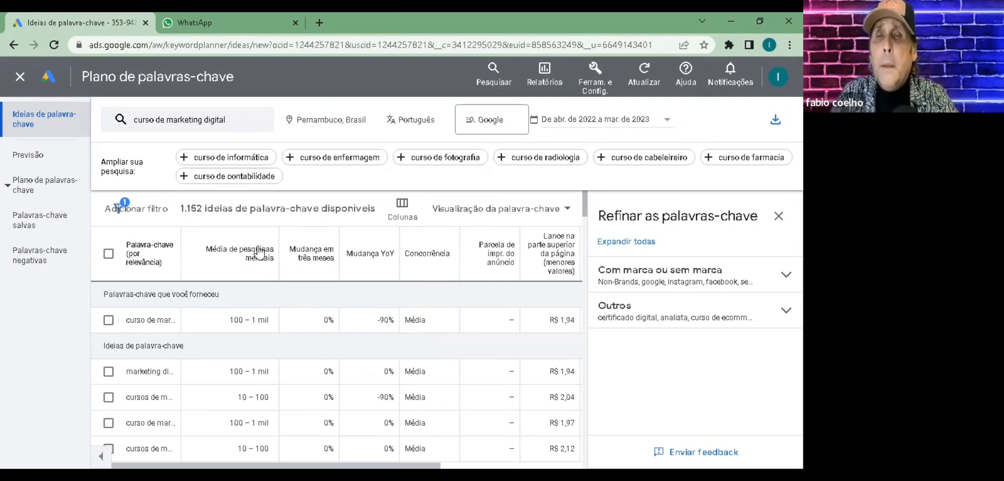
pyautogui.moveTo(260, 254)
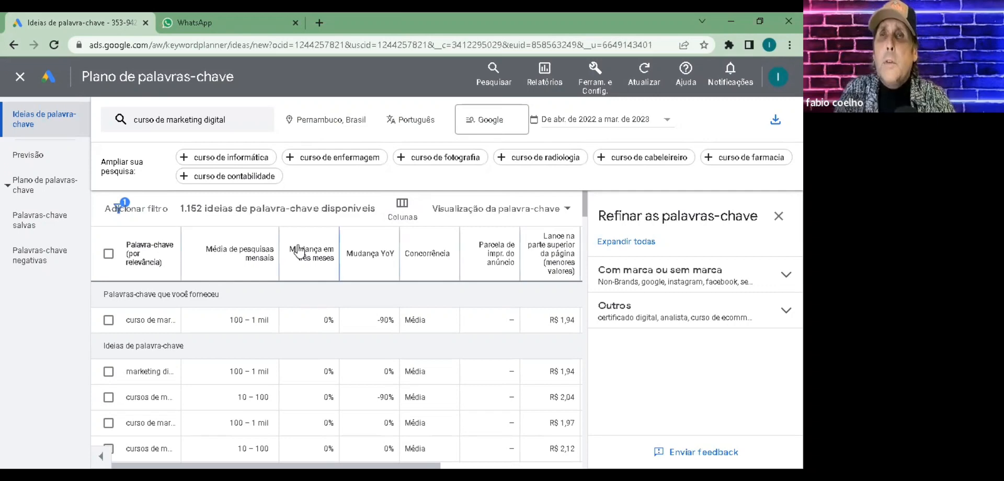
pyautogui.moveTo(299, 251)
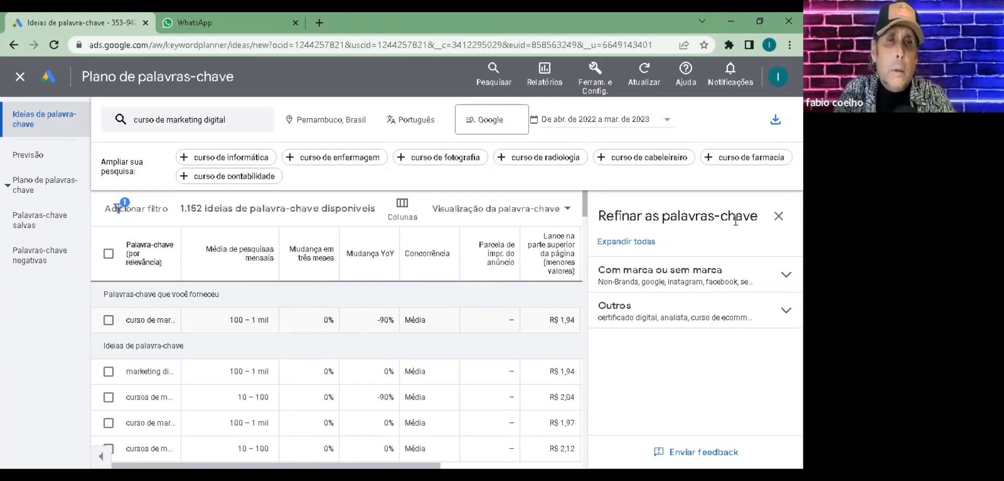
pyautogui.click(779, 221)
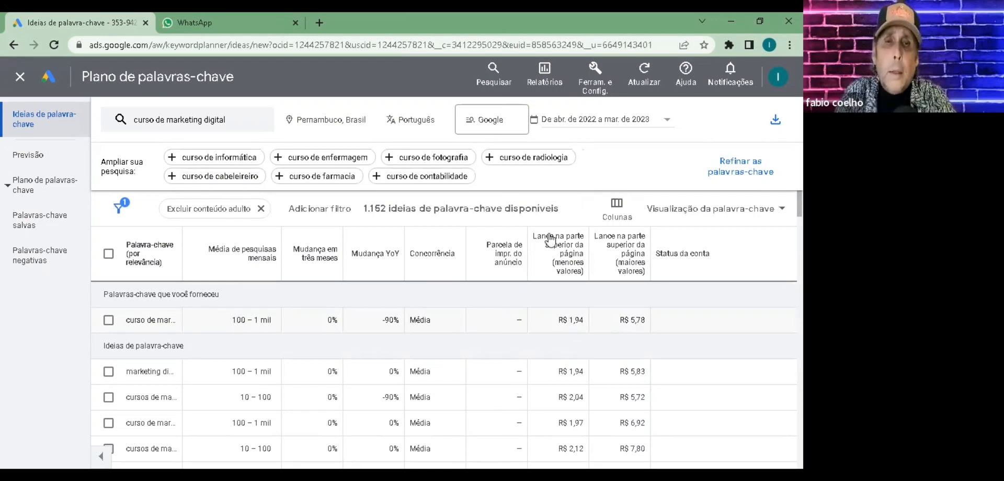
pyautogui.click(591, 247)
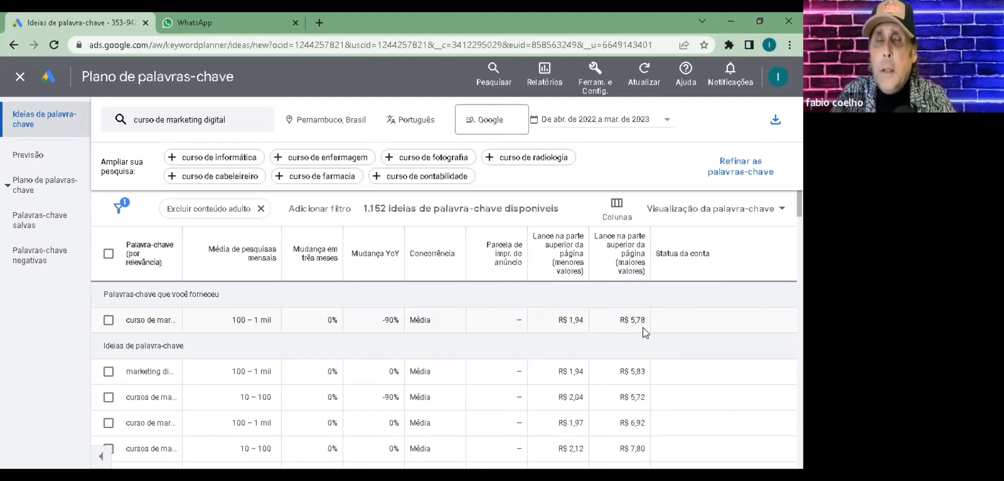
# Set the date range of the keyword ideas to the last month, mar. de 2023
pyautogui.click(665, 126)
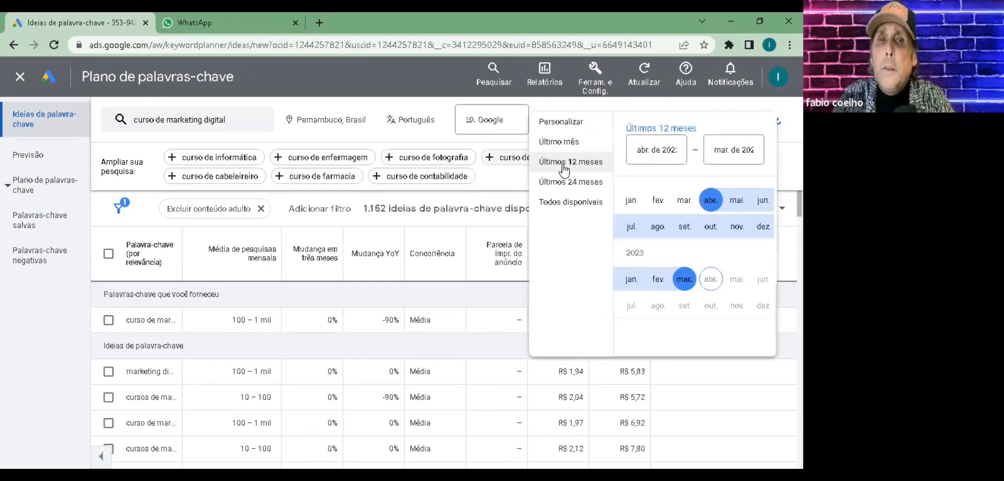
pyautogui.click(589, 202)
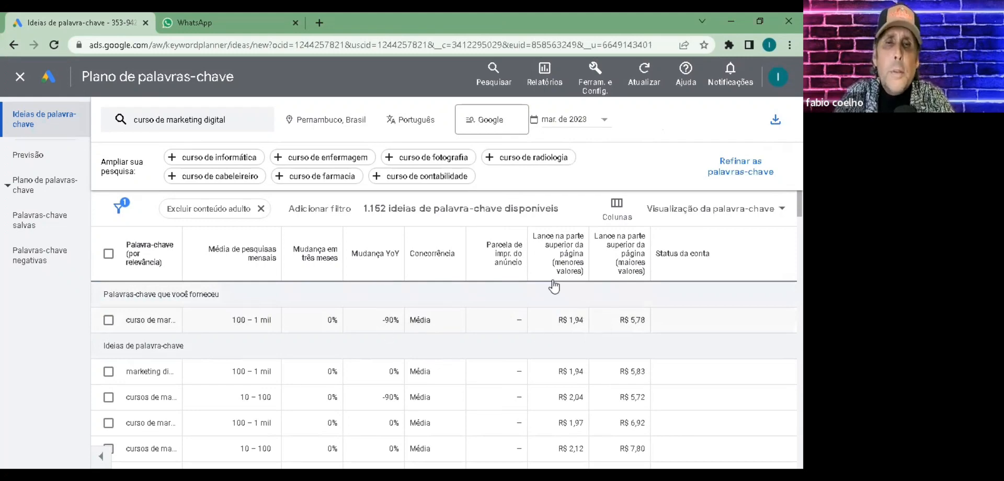
pyautogui.moveTo(555, 298)
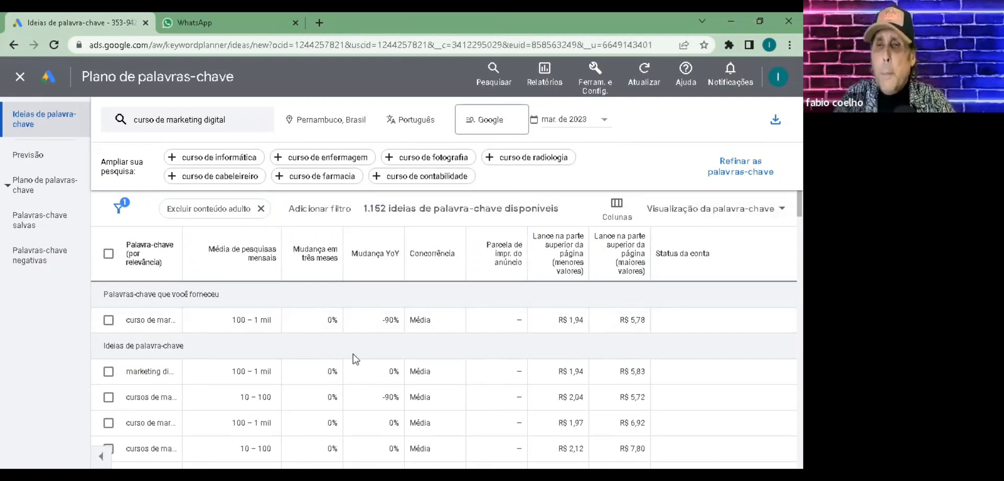
# Look through the keyword ideas and their bid ranges, and select the provided keyword "curso de marketing digital"
pyautogui.scroll(-1, 238, 333)
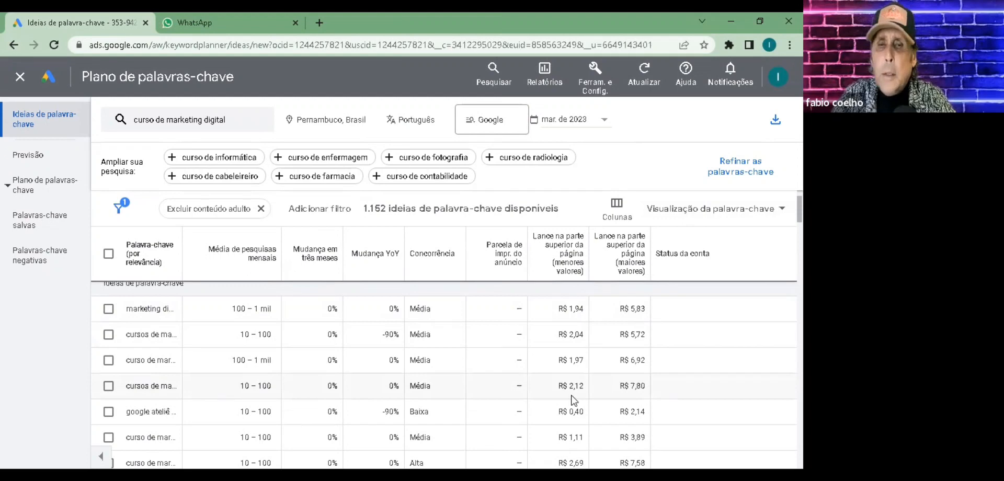
pyautogui.scroll(-2, 588, 377)
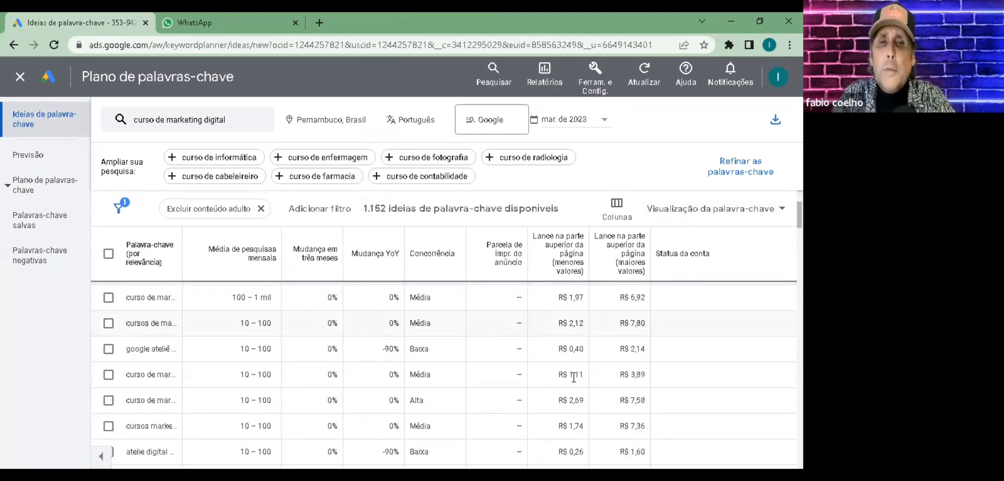
pyautogui.scroll(-2, 574, 376)
pyautogui.scroll(2, 574, 377)
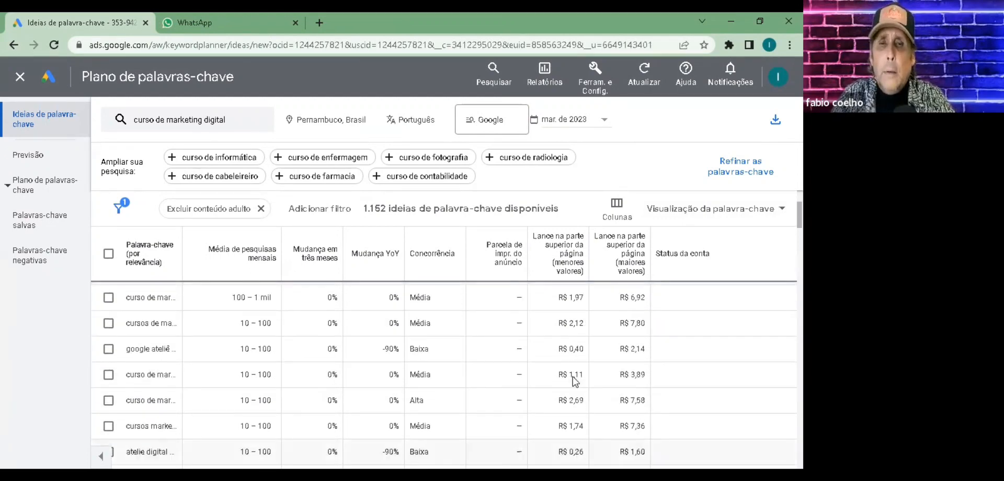
pyautogui.scroll(4, 575, 381)
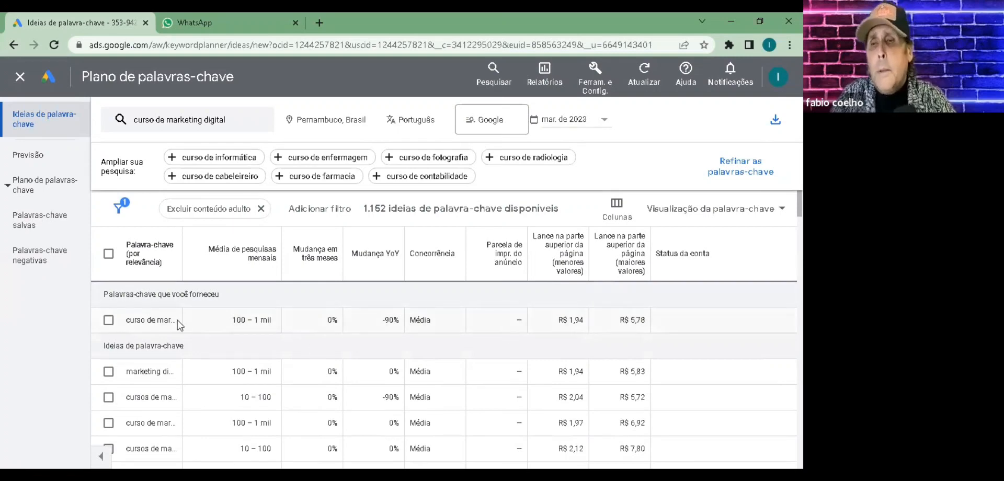
pyautogui.click(109, 321)
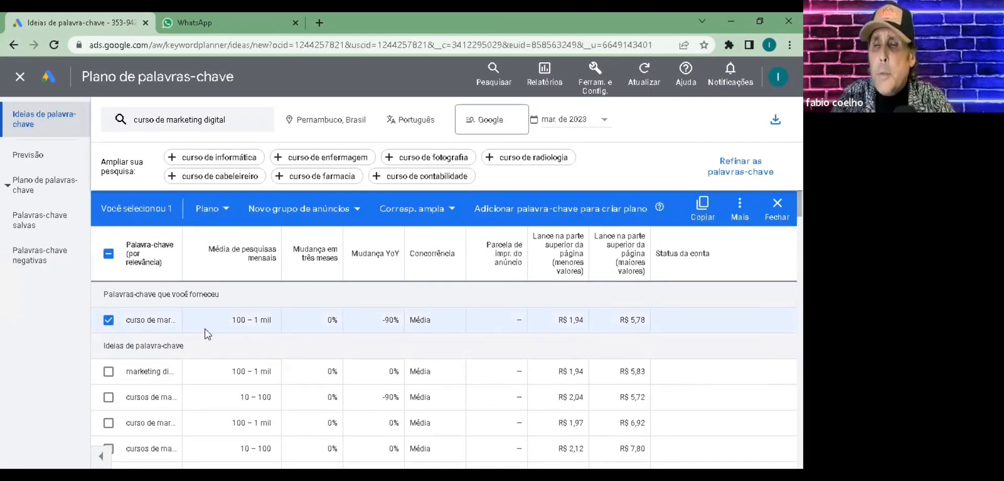
# Select the first two keyword ideas as well and add the three selected keywords to create a plan
pyautogui.click(111, 373)
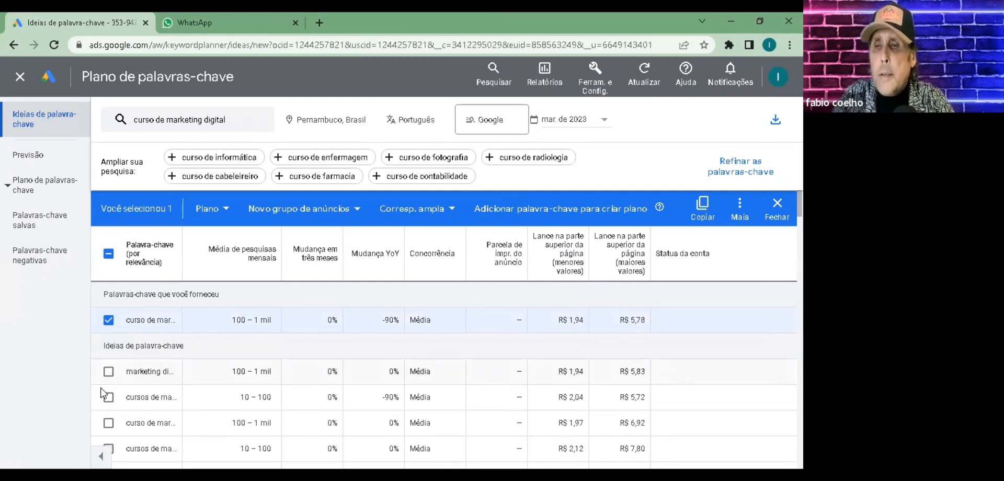
pyautogui.click(108, 399)
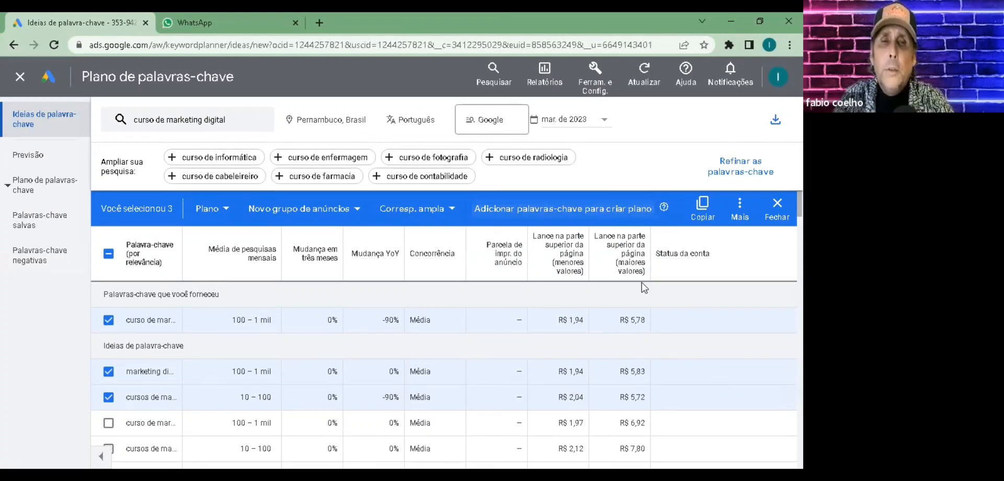
pyautogui.click(573, 214)
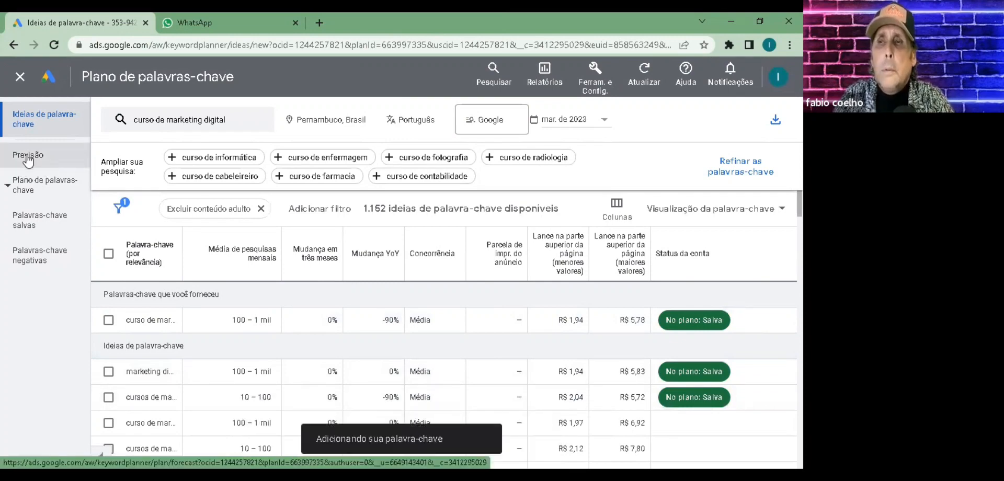
# Open the plan's forecast and examine its estimated conversions, clicks, impressions, cost and average CPC, the per-keyword table and the device breakdown
pyautogui.click(29, 157)
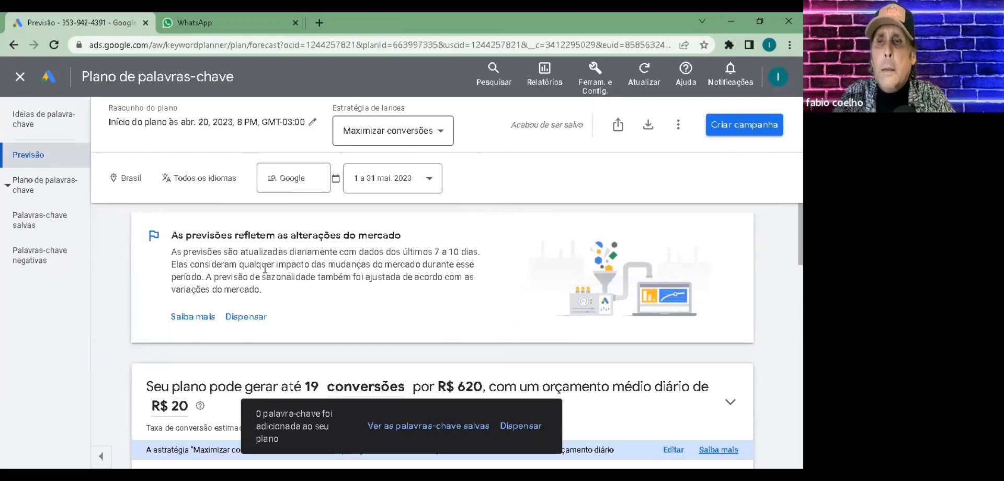
pyautogui.scroll(-3, 458, 268)
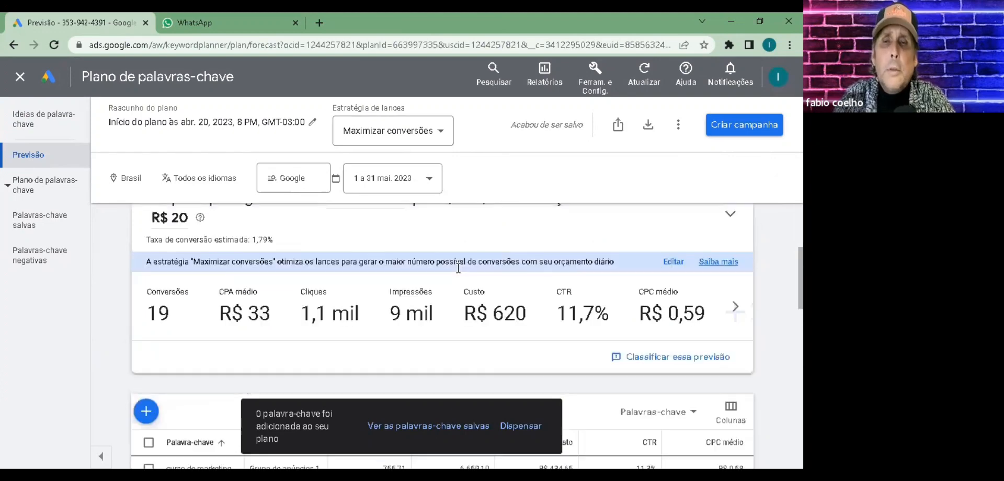
pyautogui.scroll(-1, 467, 236)
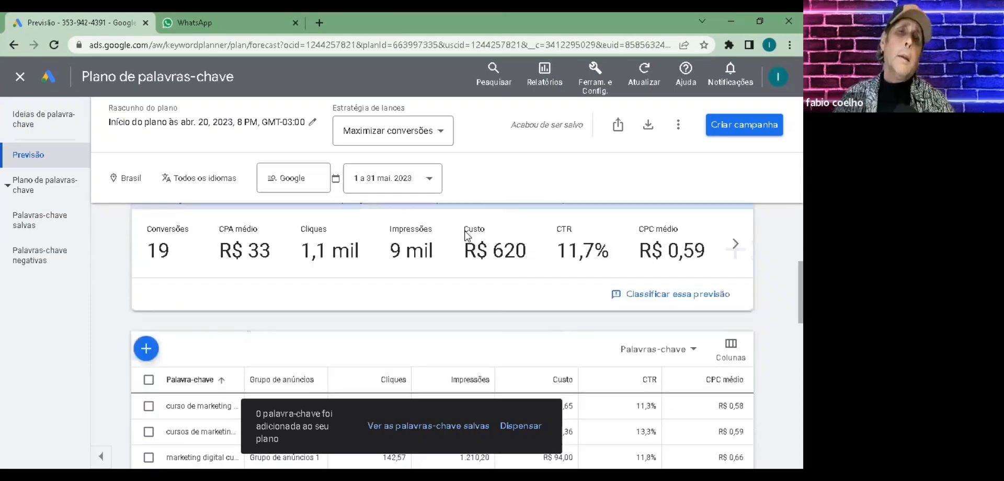
pyautogui.scroll(-2, 466, 234)
pyautogui.scroll(1, 465, 236)
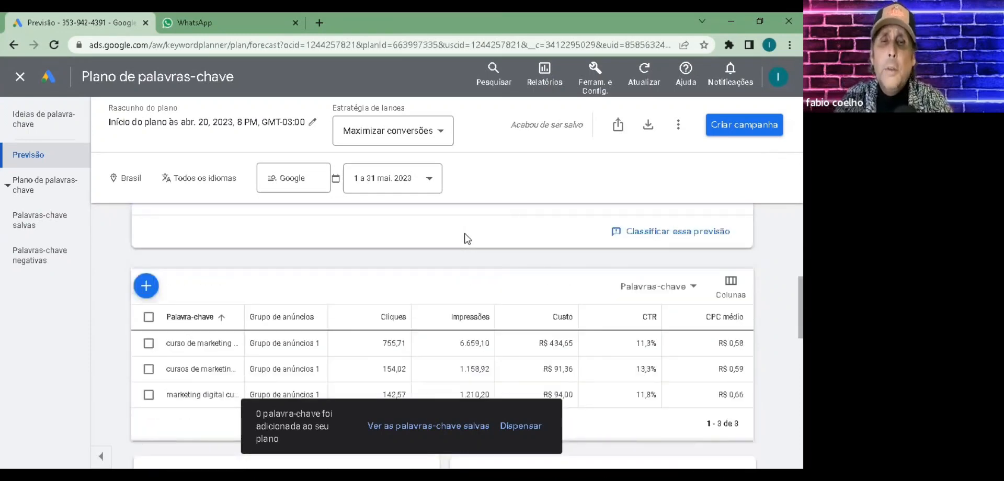
pyautogui.scroll(-2, 467, 239)
pyautogui.scroll(-1, 465, 236)
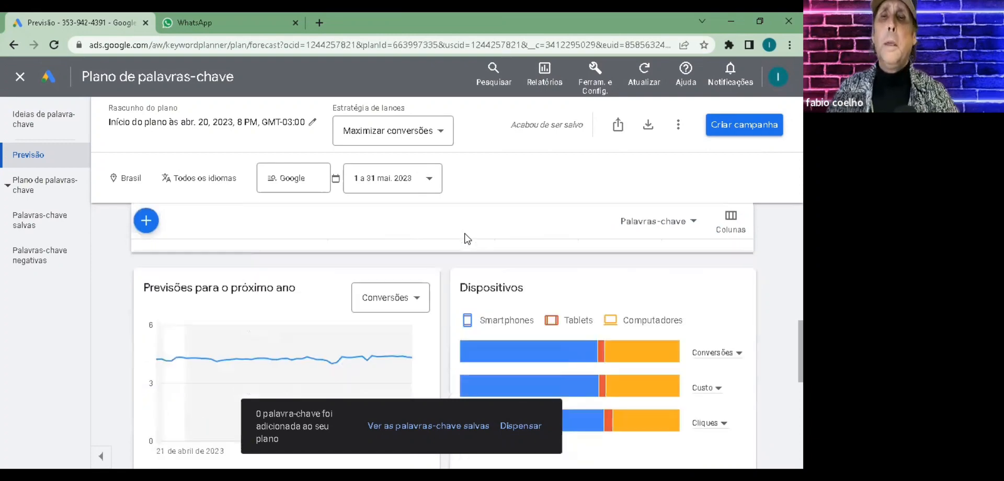
pyautogui.scroll(6, 466, 236)
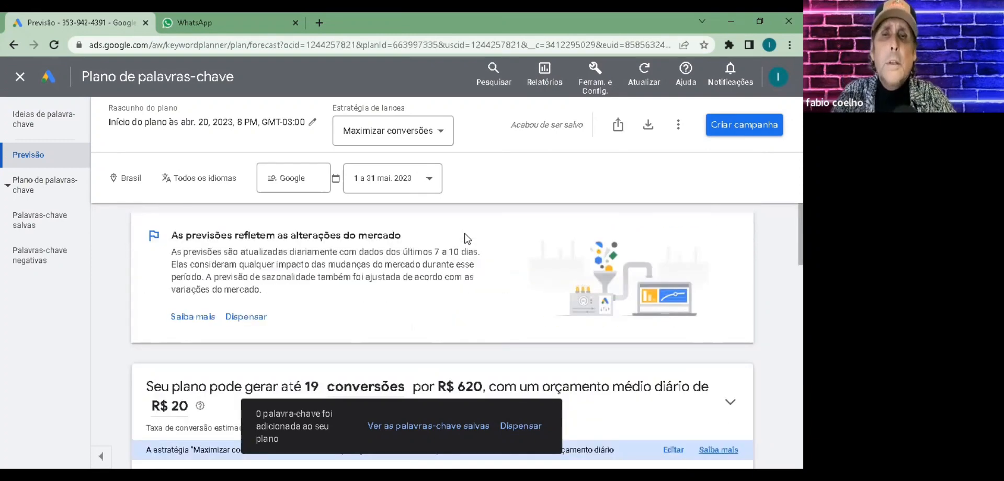
pyautogui.scroll(-2, 466, 236)
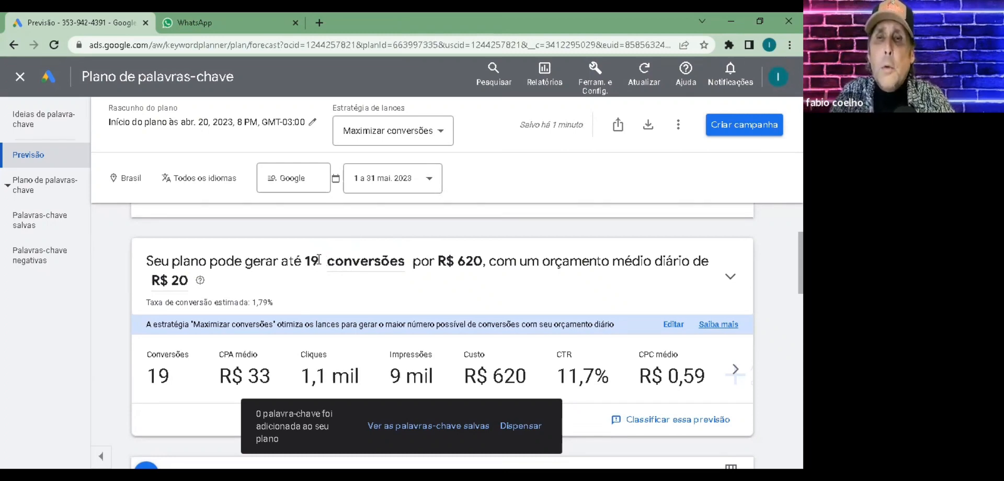
pyautogui.scroll(-1, 317, 253)
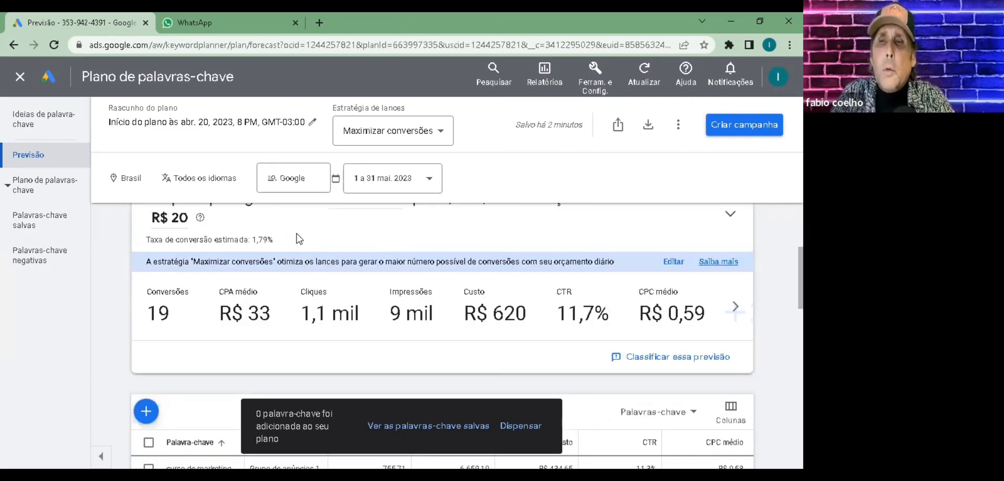
pyautogui.scroll(1, 167, 285)
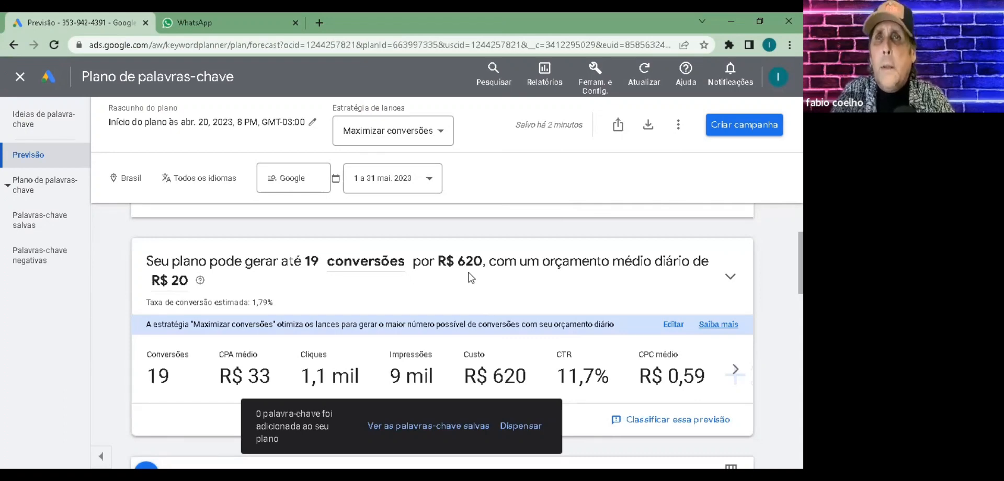
pyautogui.scroll(-1, 403, 278)
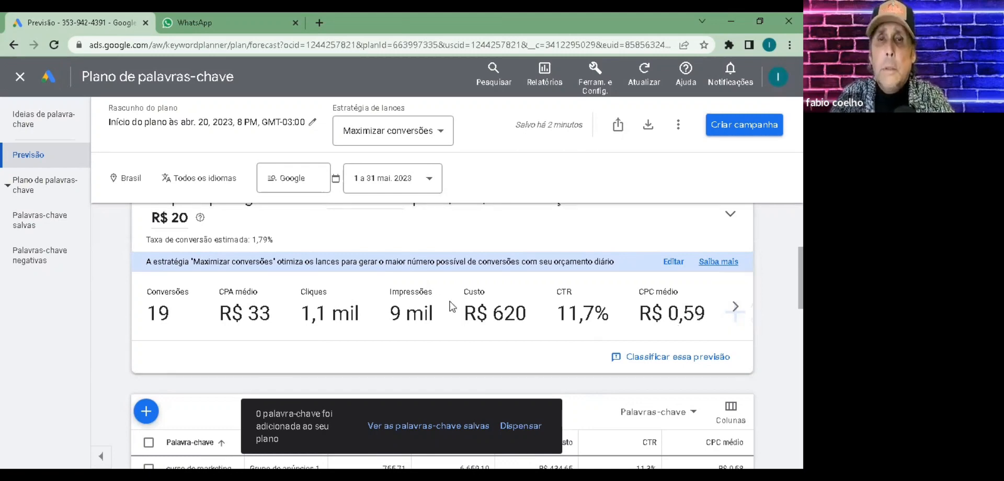
pyautogui.scroll(1, 393, 305)
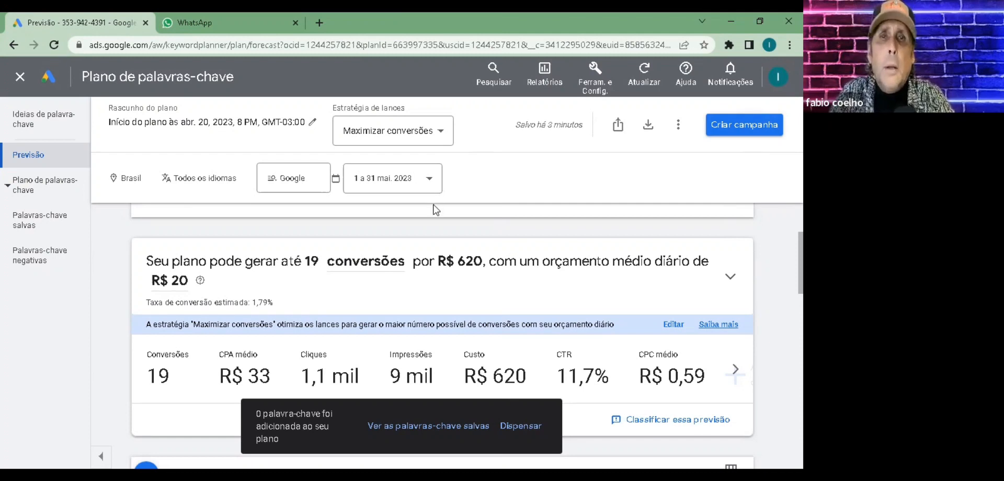
# Open the Google tag settings, examine the manual installation instructions with the gtag.js code, and return to the campaigns overview
pyautogui.click(603, 81)
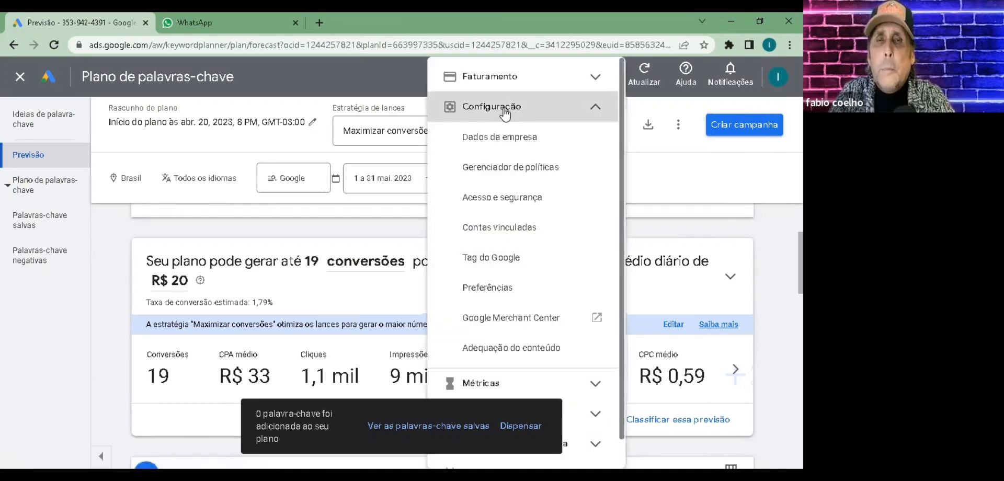
pyautogui.click(511, 260)
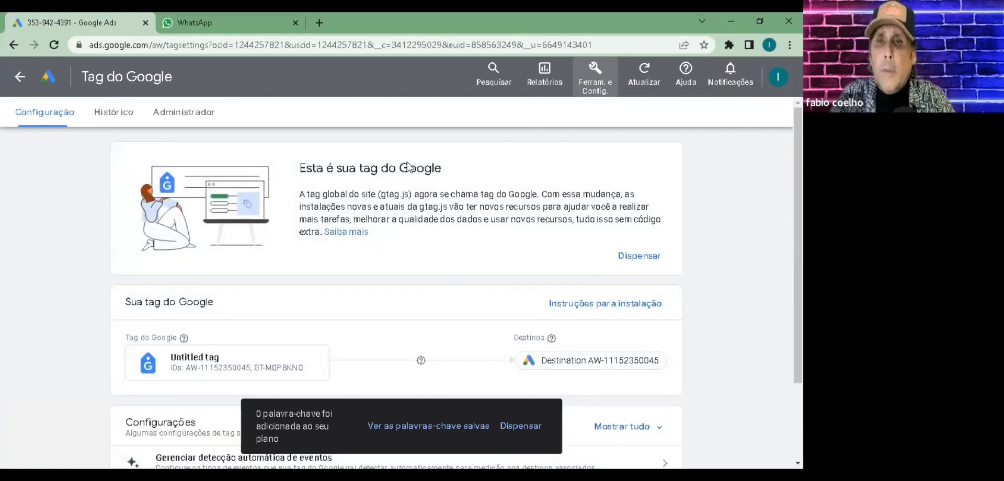
pyautogui.scroll(-1, 131, 258)
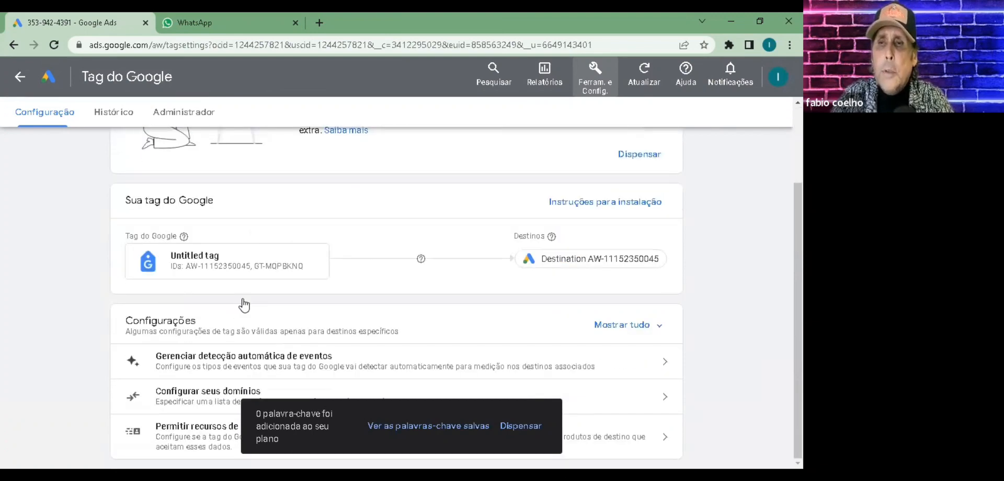
pyautogui.click(242, 302)
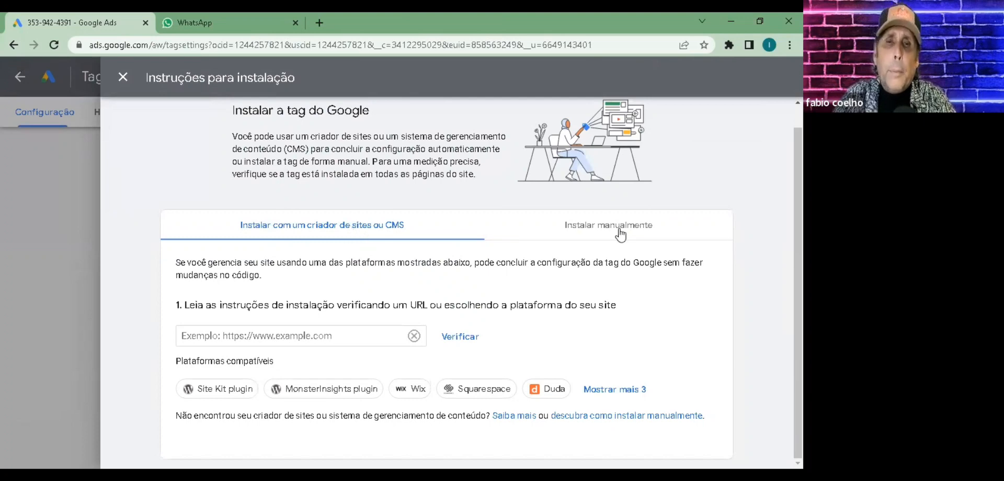
pyautogui.click(580, 229)
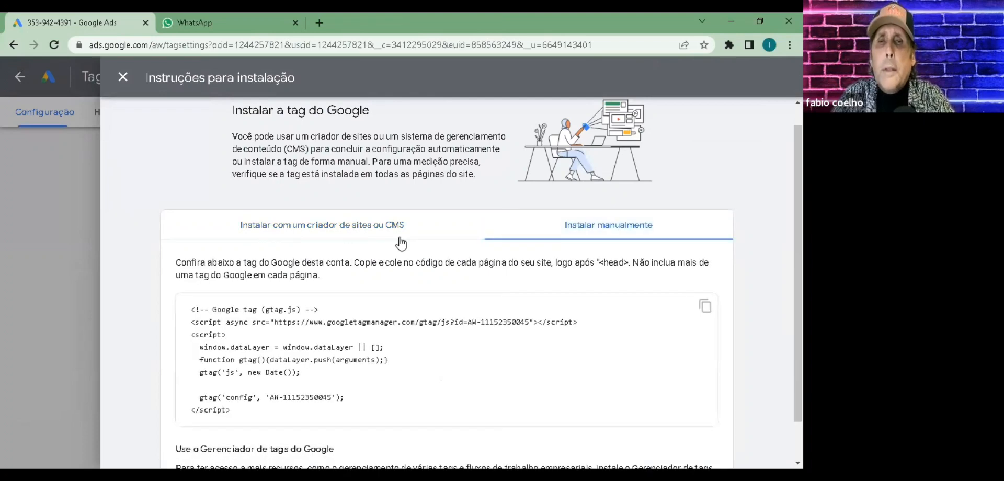
pyautogui.scroll(-1, 402, 245)
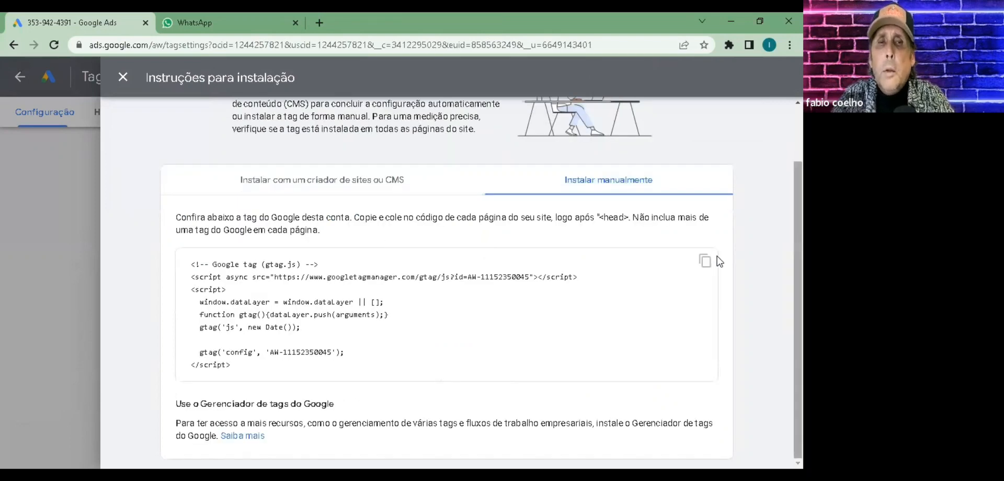
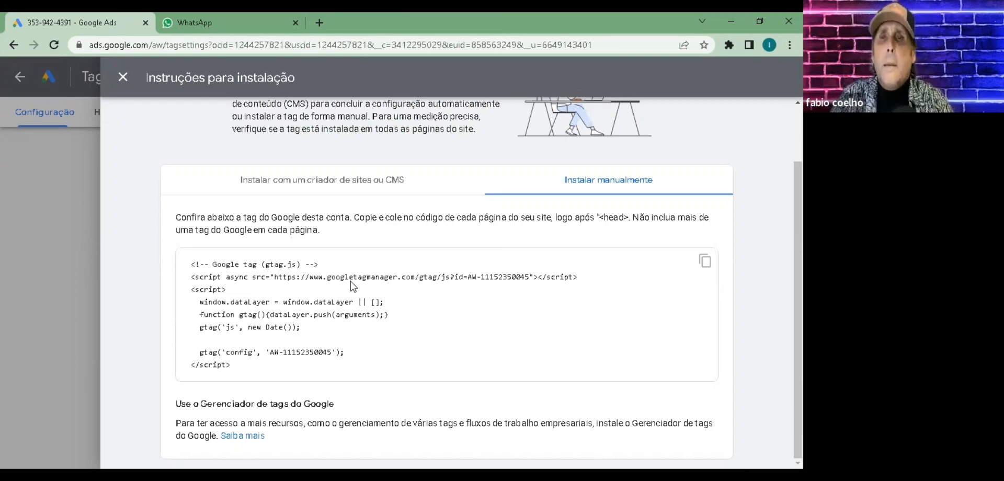
pyautogui.scroll(1, 377, 240)
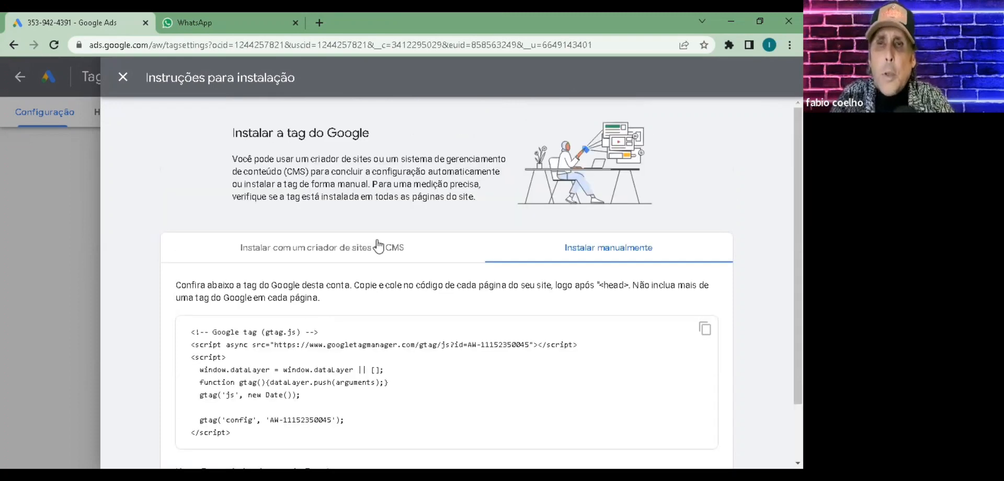
pyautogui.click(124, 79)
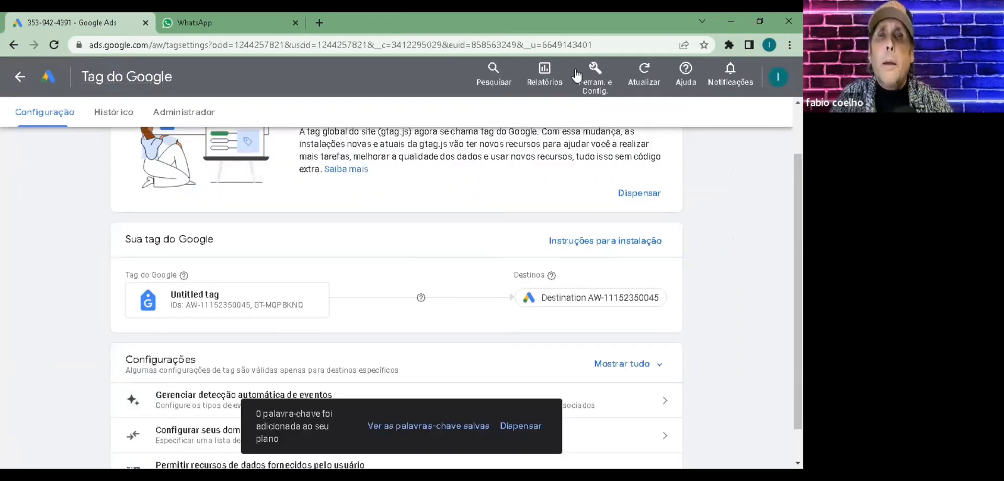
pyautogui.click(19, 79)
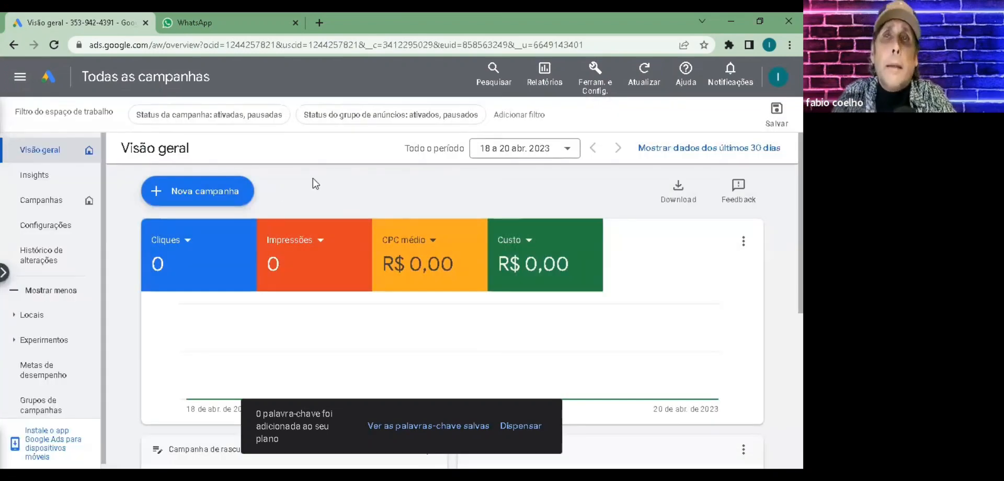
# Start a new campaign from the overview and bring up the full set of campaign objectives
pyautogui.click(208, 201)
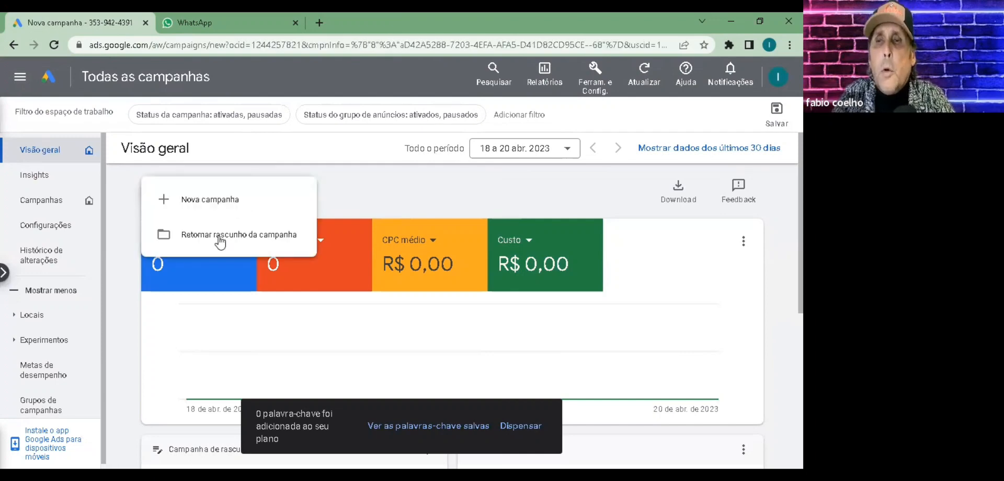
pyautogui.click(279, 236)
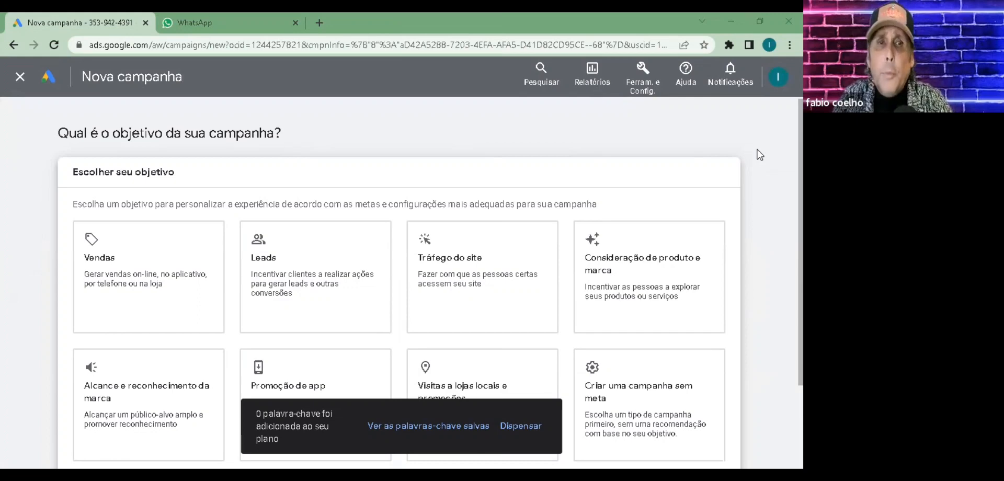
pyautogui.scroll(-1, 363, 128)
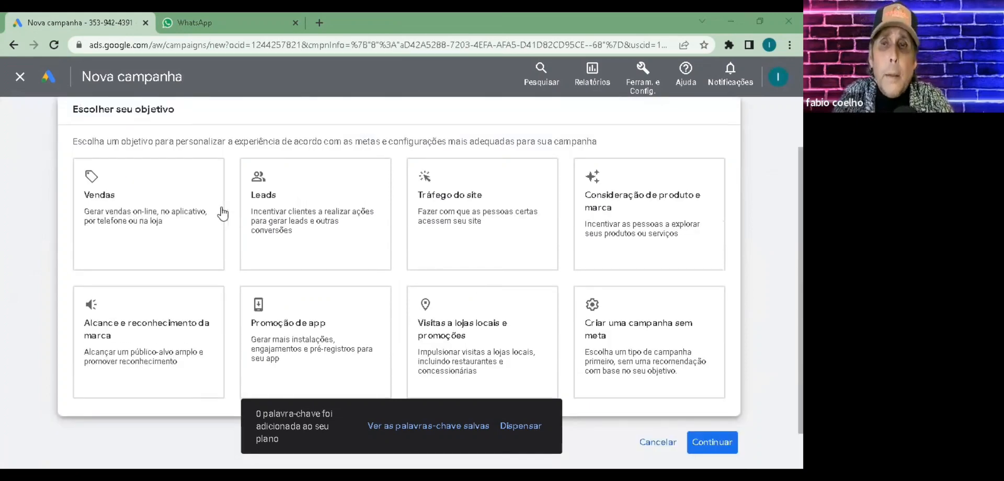
# Go through the campaign objectives one by one, including Tráfego do site, Vendas, Leads and Promoção de app, ending on Criar uma campanha sem meta
pyautogui.click(372, 323)
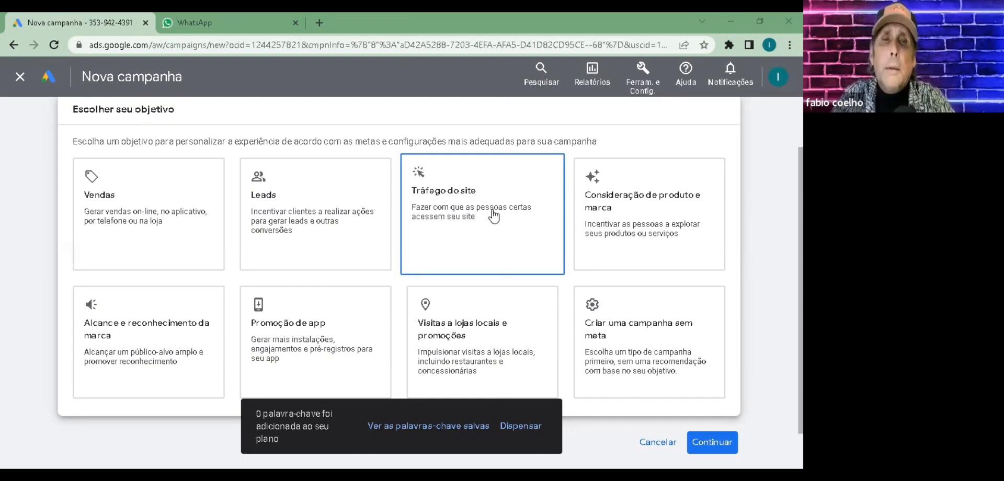
pyautogui.click(680, 225)
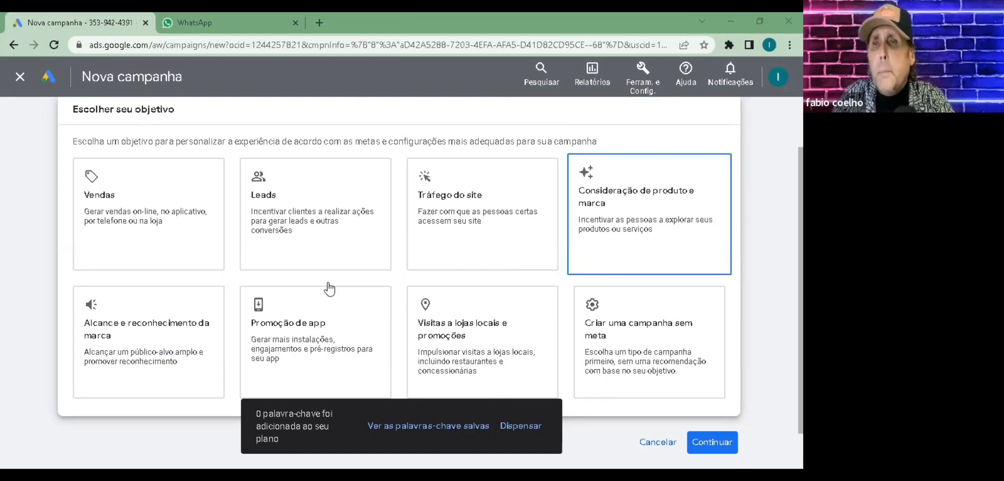
pyautogui.click(134, 330)
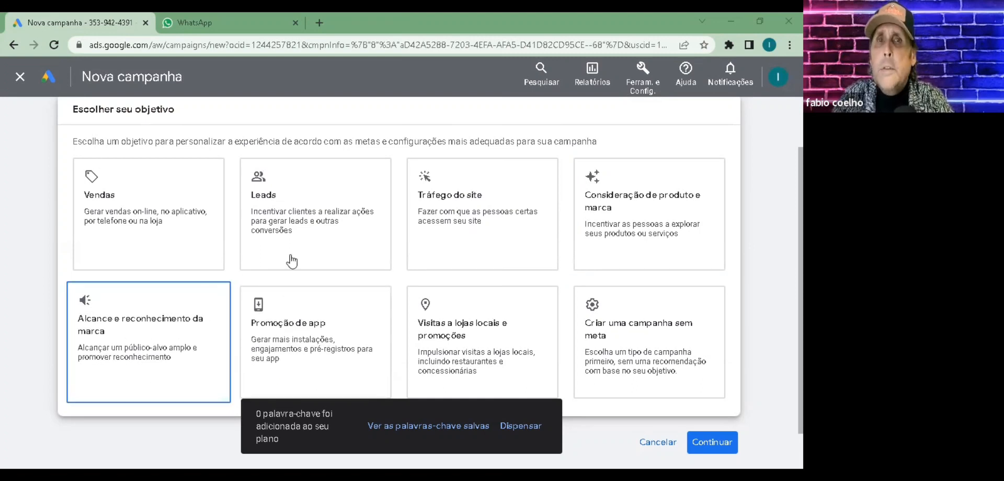
pyautogui.click(133, 222)
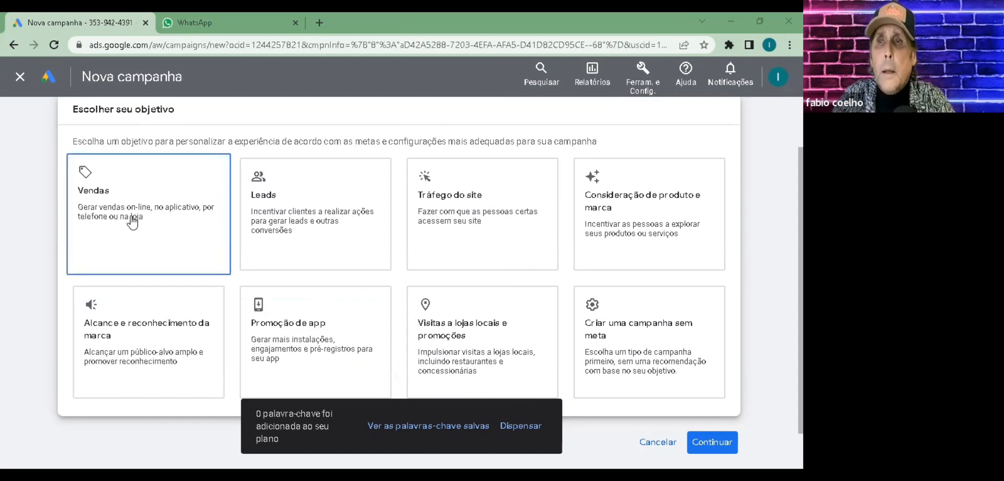
pyautogui.click(291, 219)
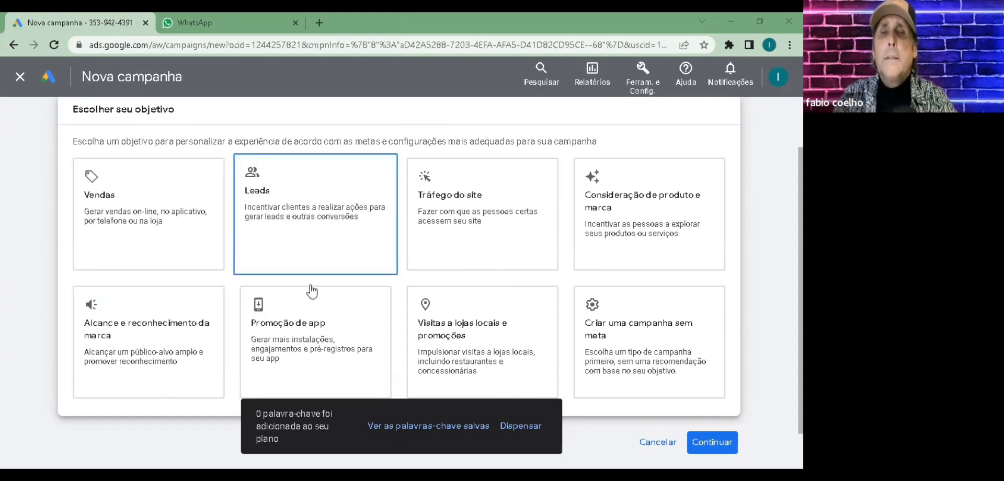
pyautogui.click(290, 324)
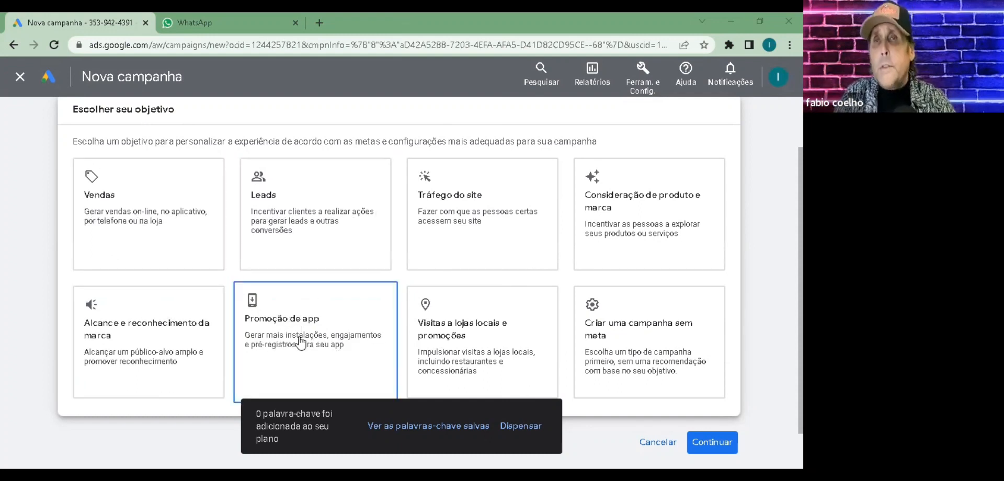
pyautogui.click(476, 372)
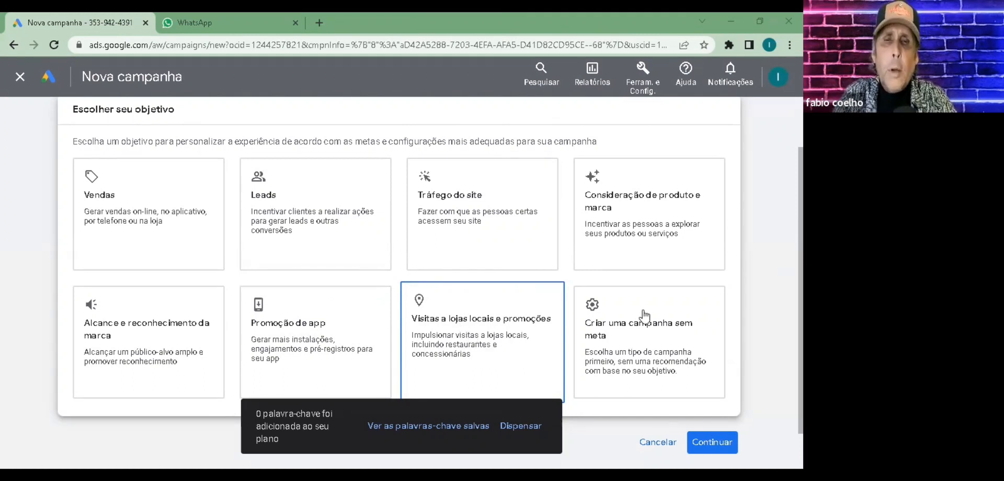
pyautogui.click(632, 354)
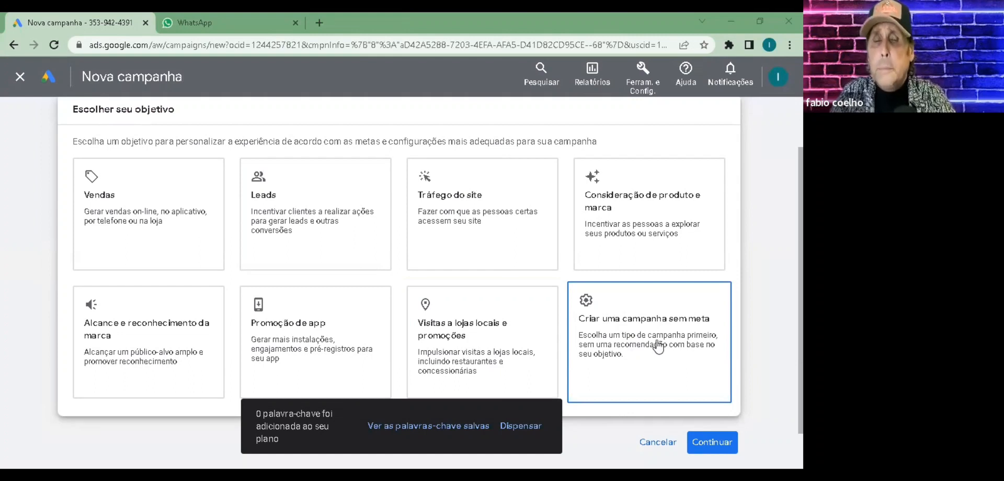
# Compare the campaign objectives Vendas, Leads, Tráfego do site and Criar uma campanha sem meta
pyautogui.click(183, 220)
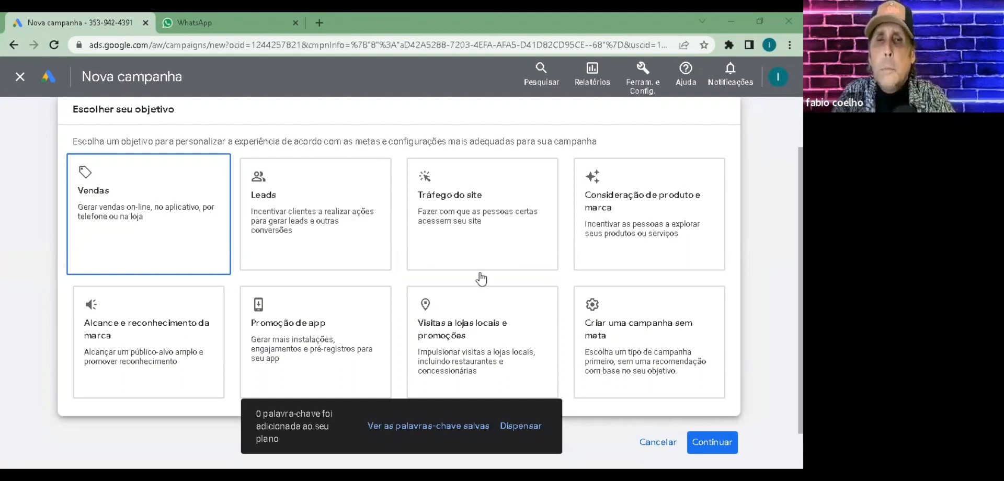
pyautogui.click(630, 339)
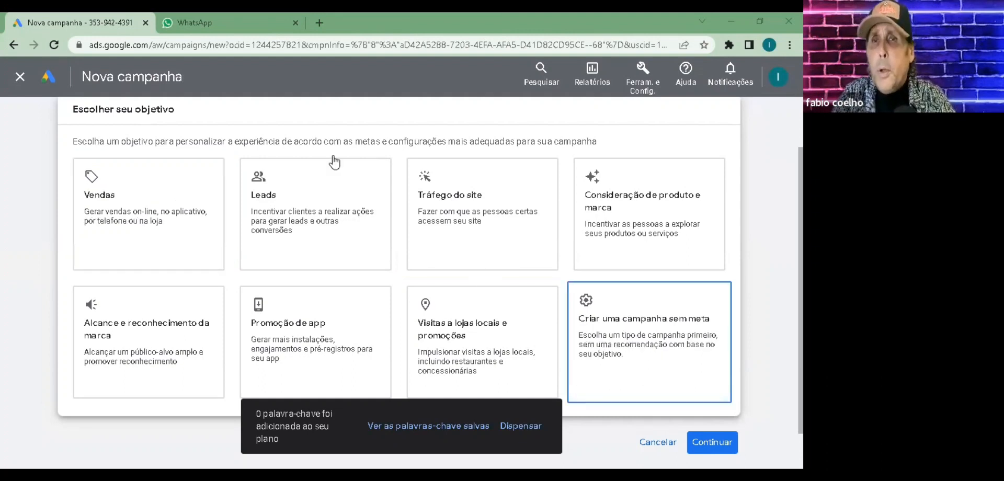
pyautogui.click(334, 163)
pyautogui.click(178, 209)
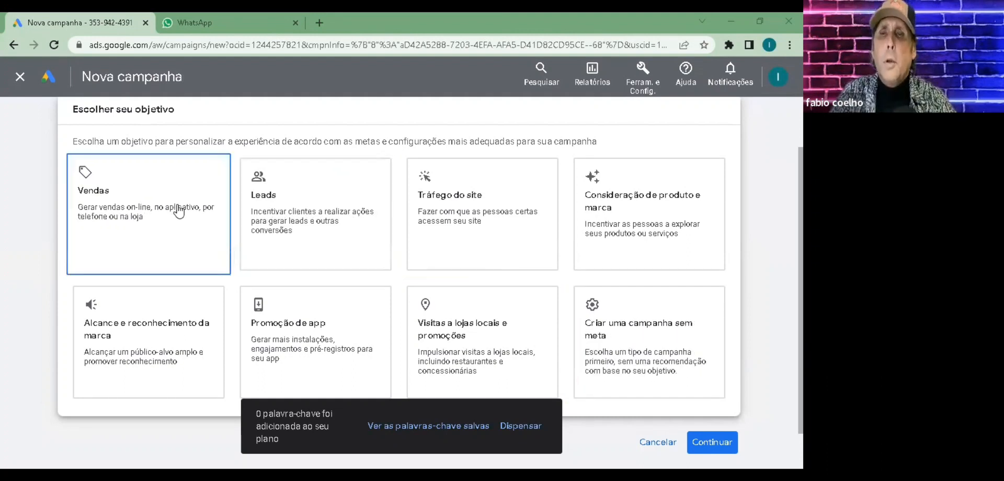
pyautogui.click(364, 214)
pyautogui.click(442, 206)
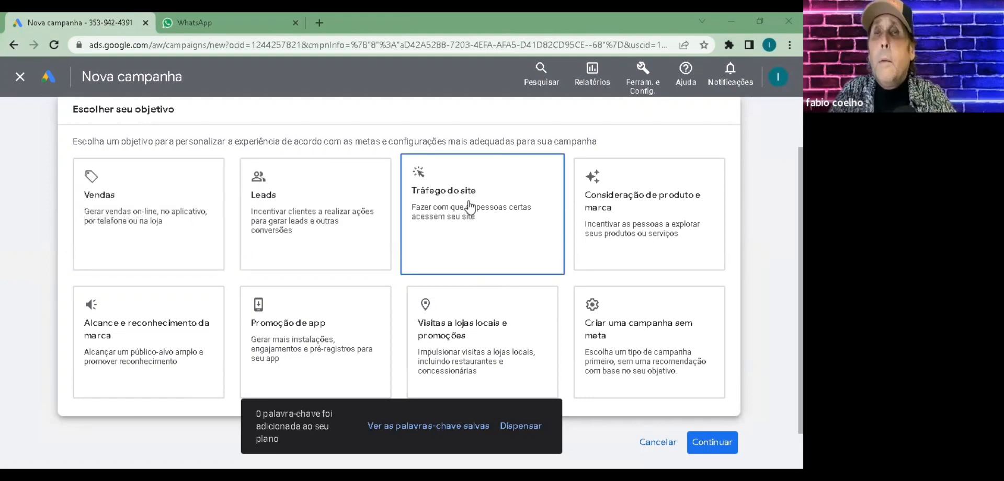
pyautogui.click(310, 189)
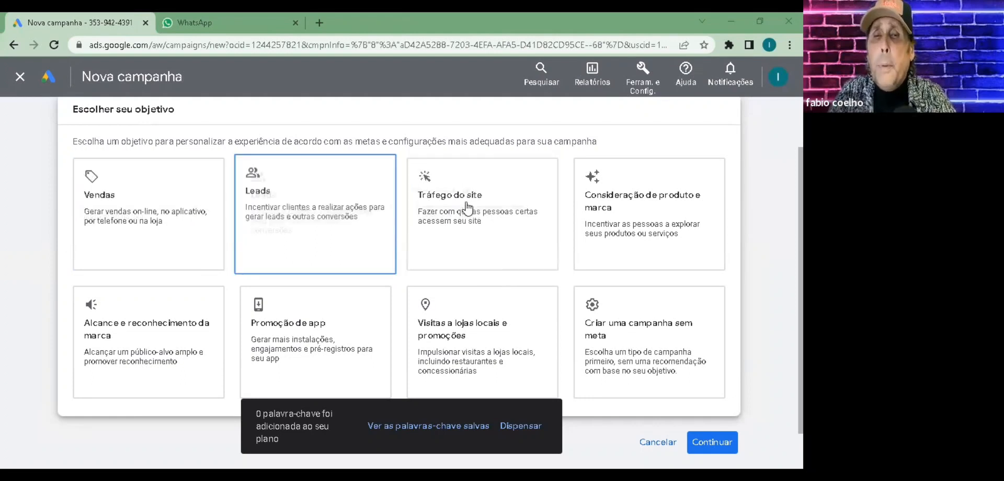
pyautogui.click(468, 208)
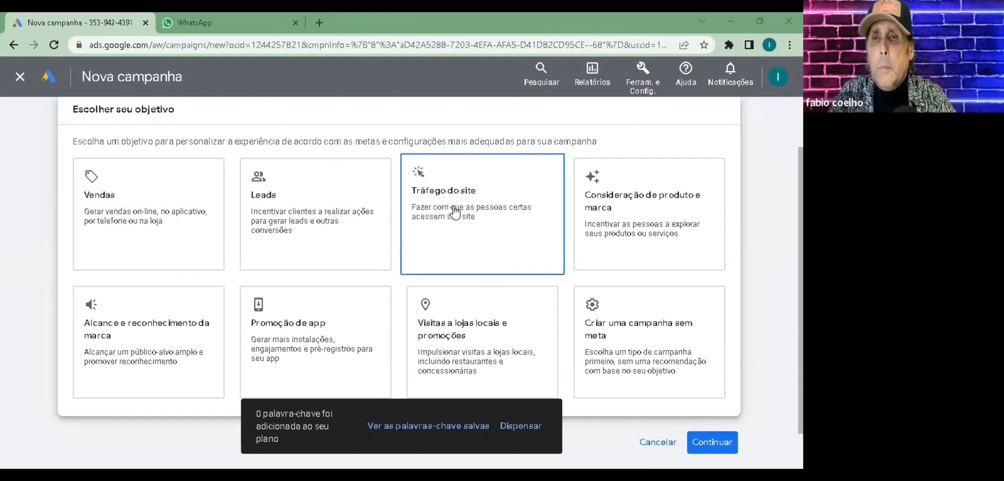
pyautogui.click(183, 217)
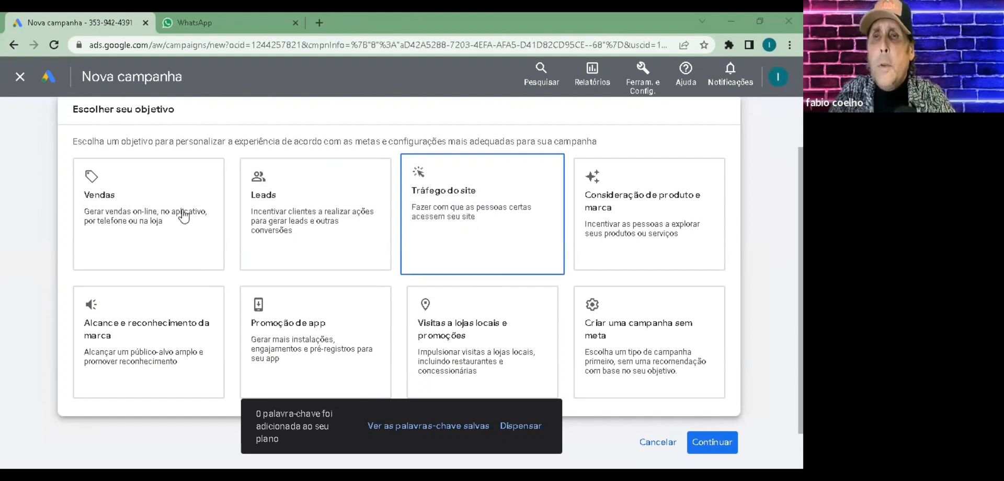
pyautogui.click(304, 202)
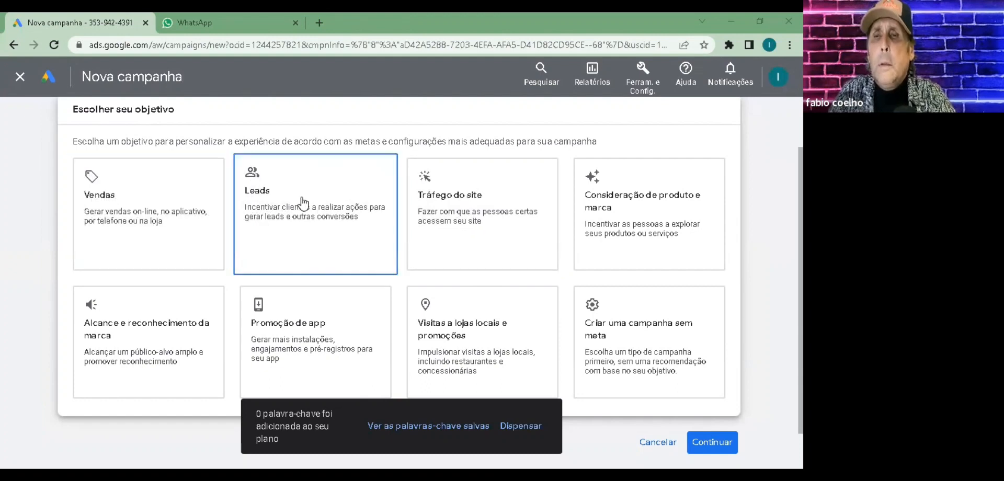
# Choose Vendas as the campaign objective, keep its Enviar formulários de lead conversion goal, and continue to the campaign types
pyautogui.click(154, 215)
pyautogui.click(155, 215)
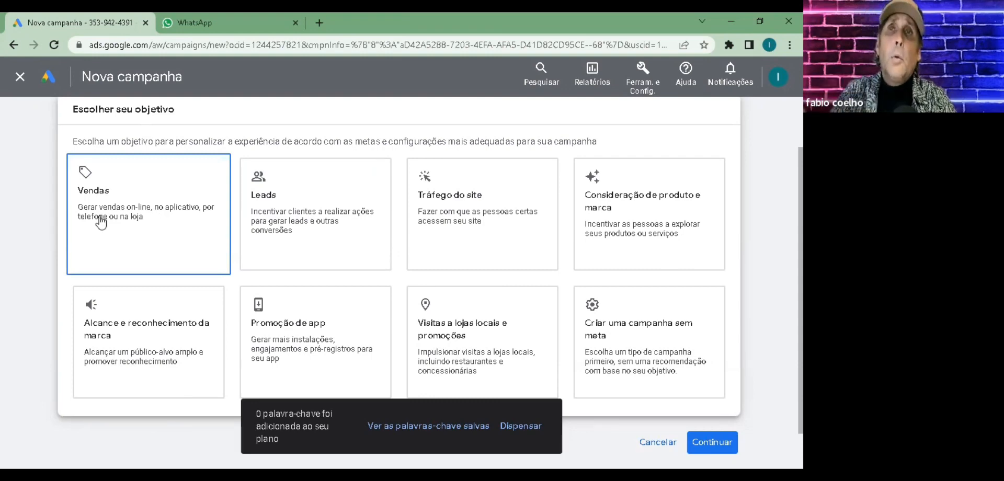
pyautogui.scroll(-4, 101, 222)
pyautogui.scroll(1, 374, 192)
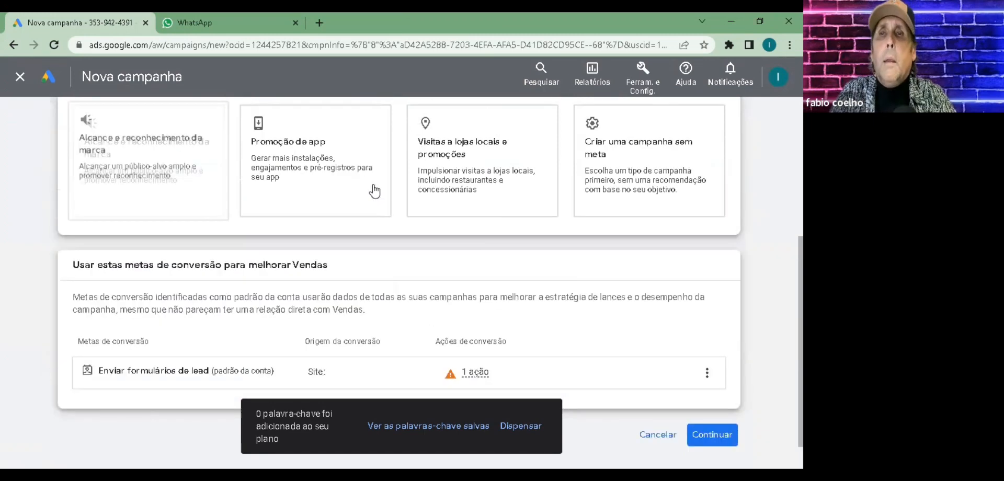
pyautogui.scroll(-1, 135, 234)
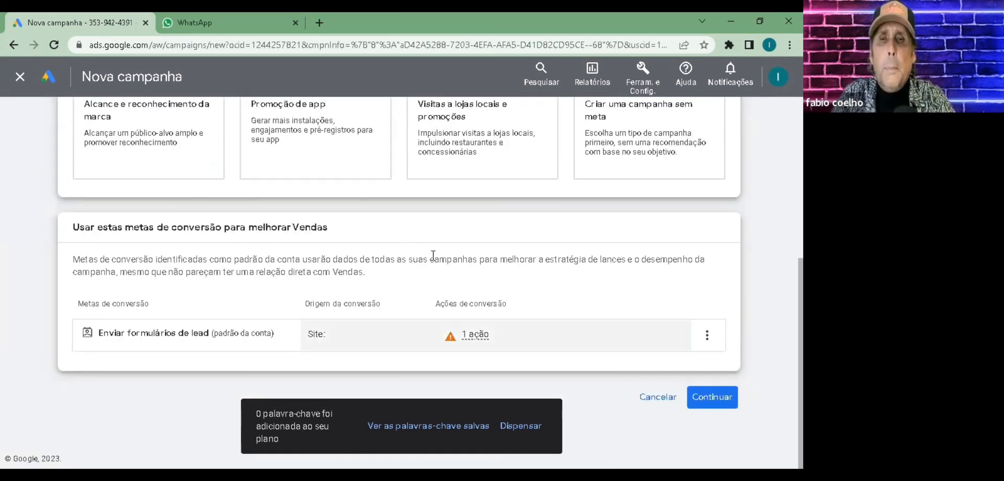
pyautogui.scroll(2, 337, 227)
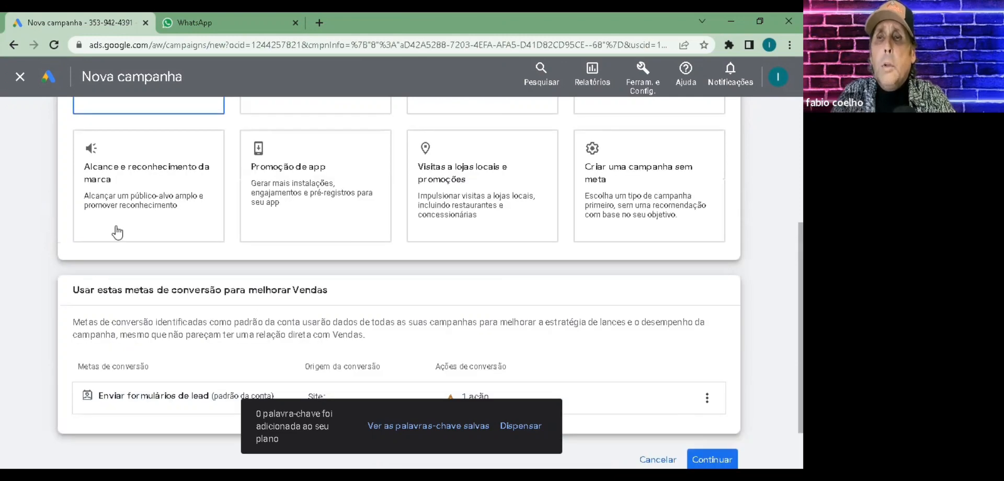
pyautogui.scroll(3, 279, 233)
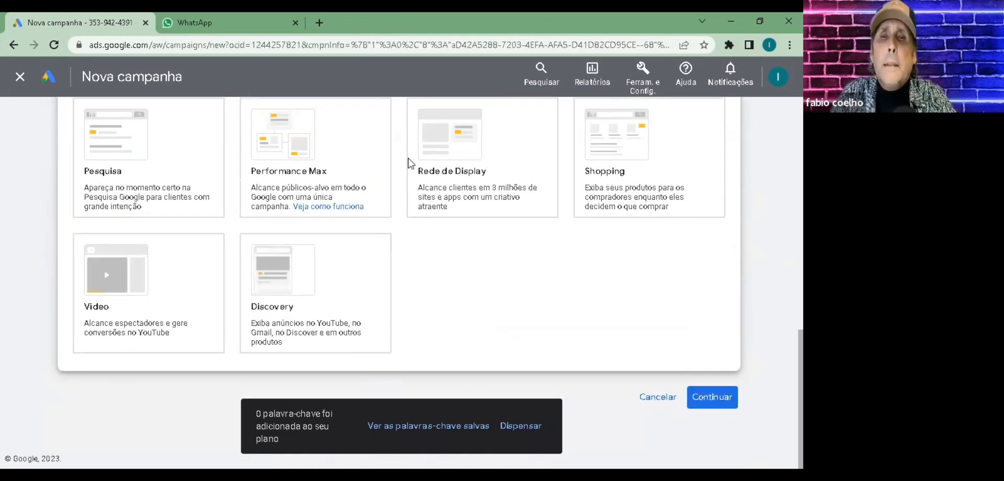
# Review the selected objective and its conversion goals once more, ending on the campaign type selection
pyautogui.scroll(1, 387, 173)
pyautogui.scroll(4, 170, 170)
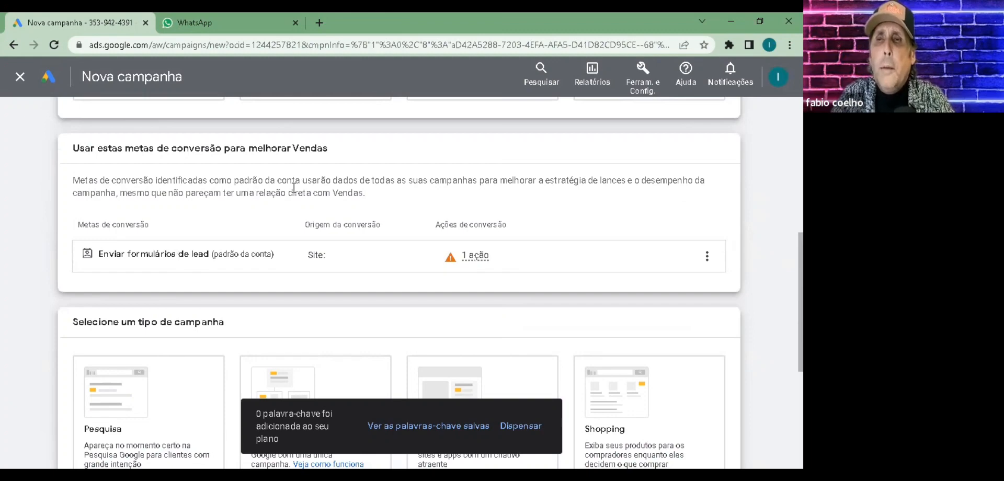
pyautogui.scroll(1, 293, 187)
pyautogui.scroll(5, 360, 205)
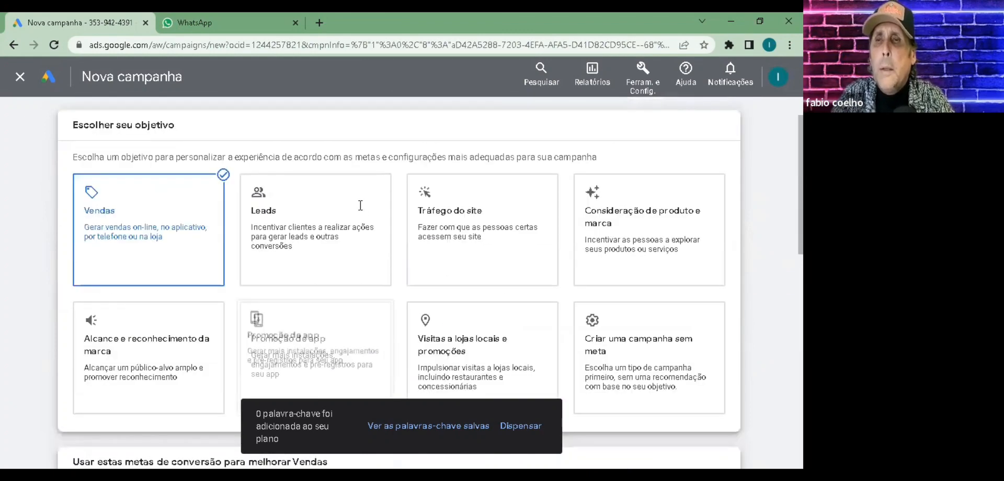
pyautogui.scroll(1, 360, 206)
pyautogui.scroll(-6, 352, 207)
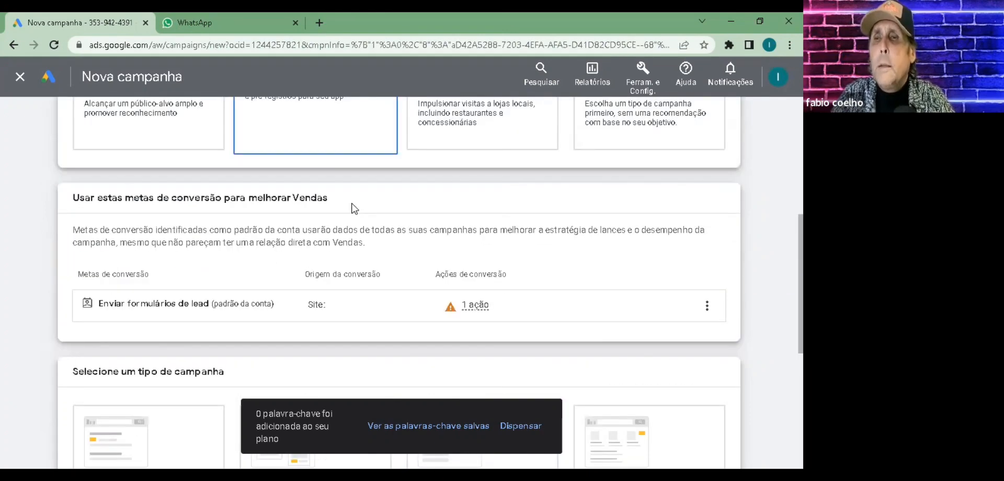
pyautogui.scroll(-2, 351, 207)
pyautogui.scroll(-2, 353, 210)
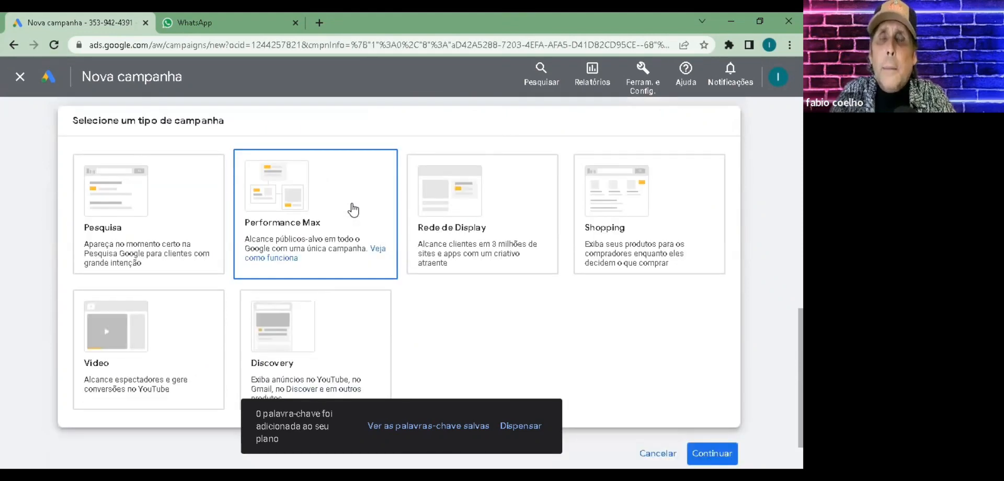
# Go through the campaign types Pesquisa, Performance Max, Rede de Display and Shopping, reading each description
pyautogui.click(152, 175)
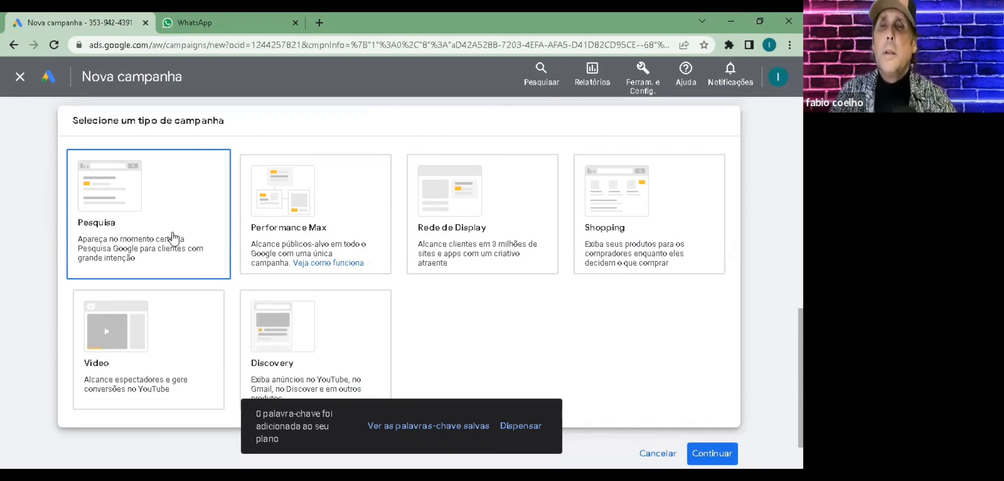
pyautogui.click(351, 192)
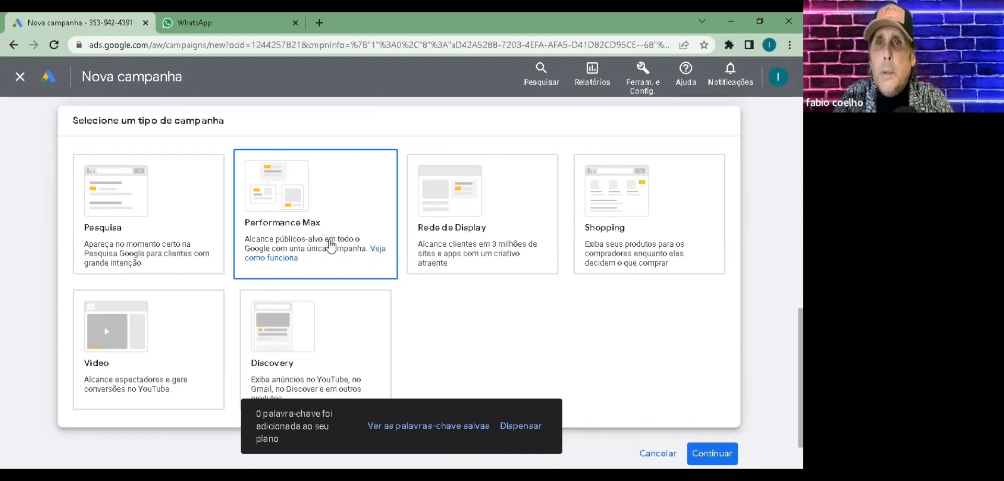
pyautogui.click(478, 204)
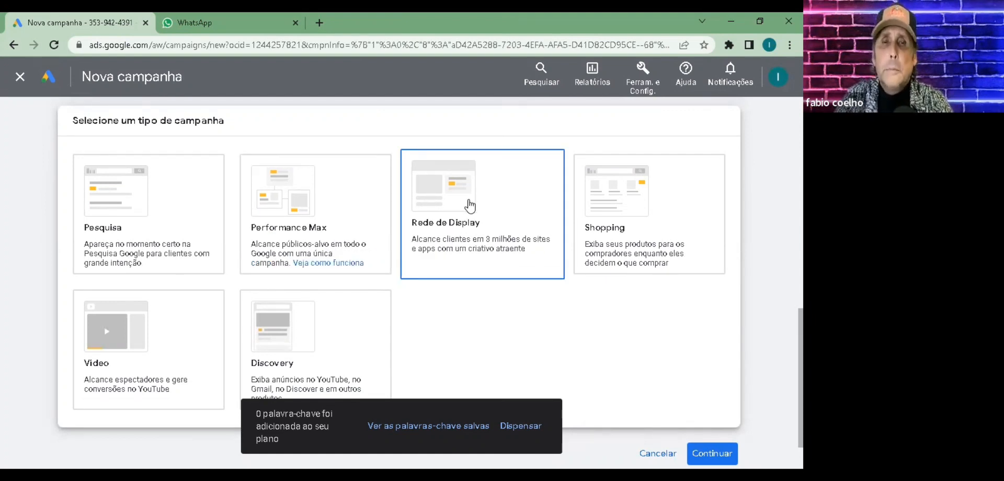
pyautogui.click(644, 209)
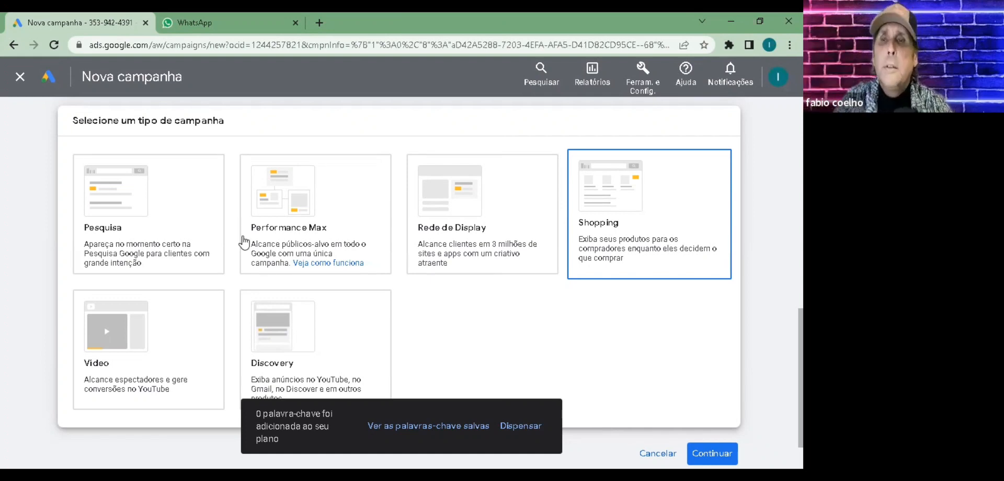
# Search the web for "lojas de croupas" in a new browser tab and accept Yahoo's data notice
pyautogui.click(319, 24)
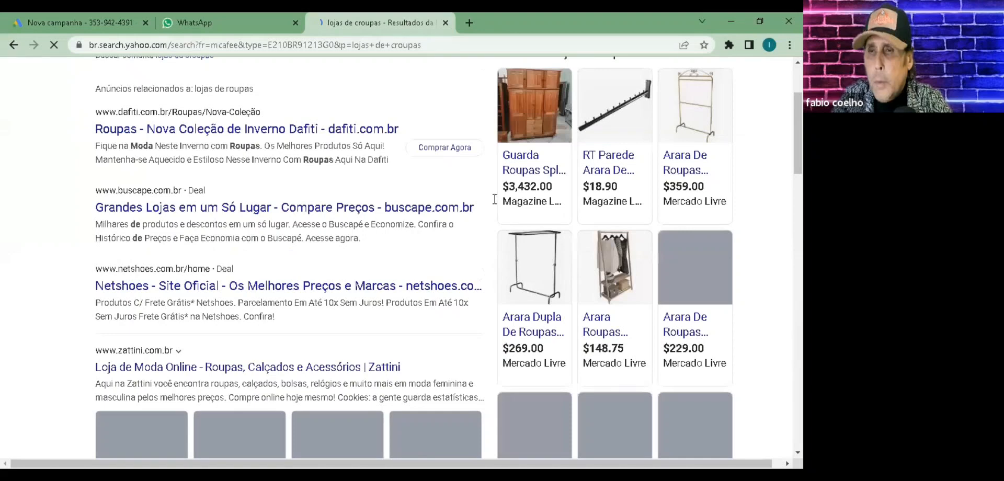
pyautogui.scroll(3, 366, 168)
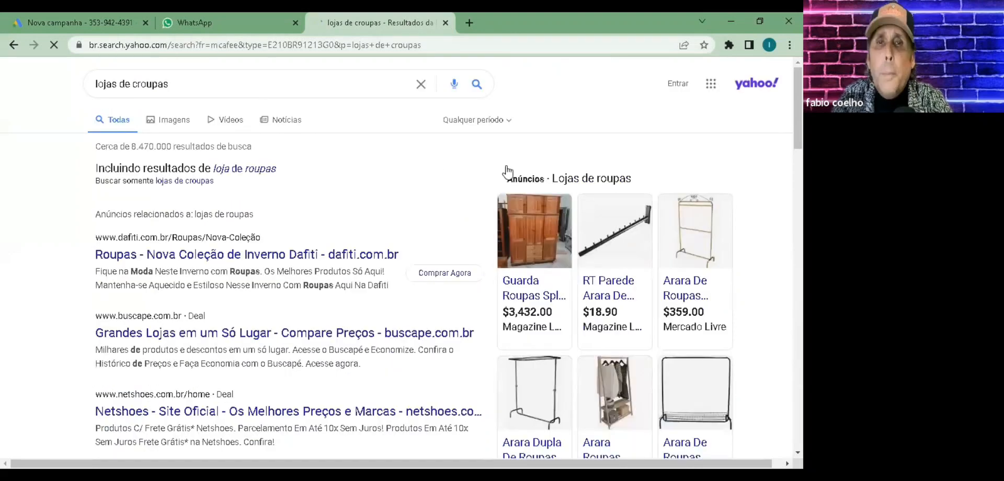
pyautogui.scroll(-2, 506, 172)
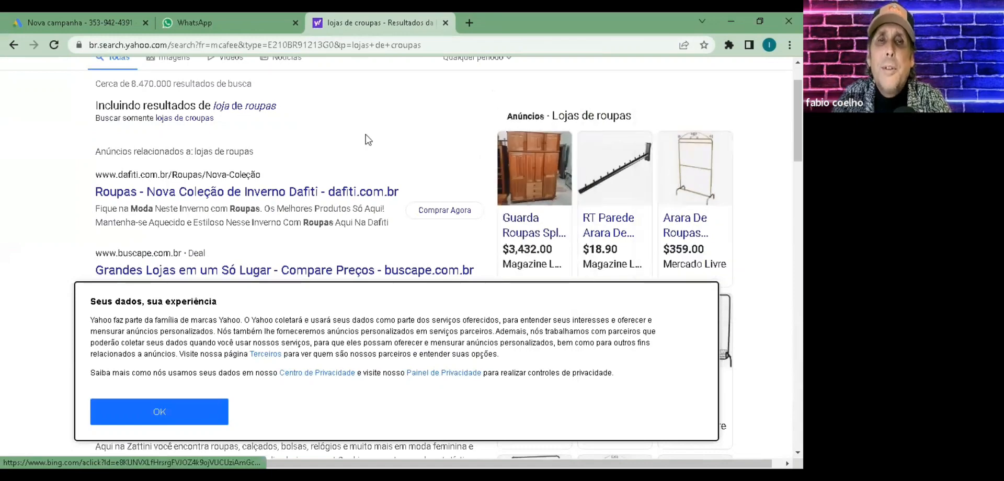
pyautogui.click(178, 402)
# Examine the text ads and product ads with images and prices in the Yahoo clothing store results
pyautogui.scroll(2, 206, 185)
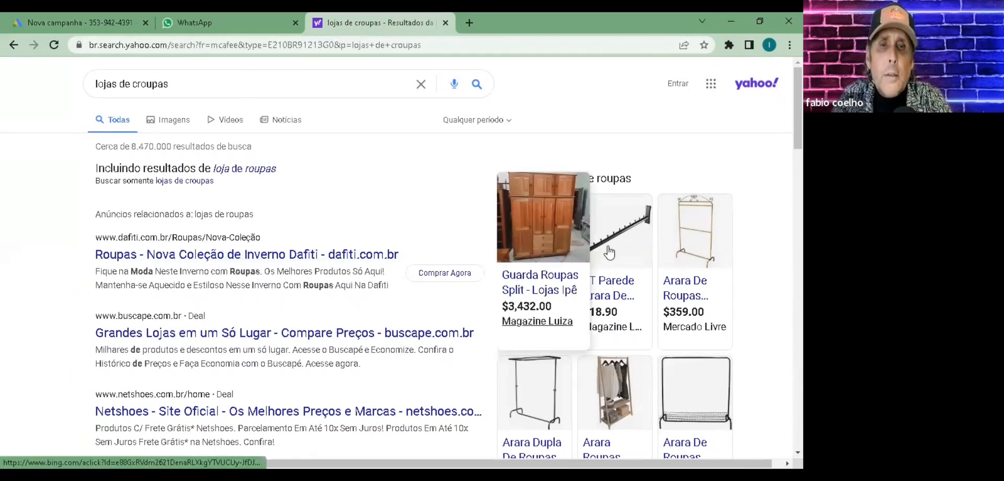
pyautogui.scroll(-2, 531, 260)
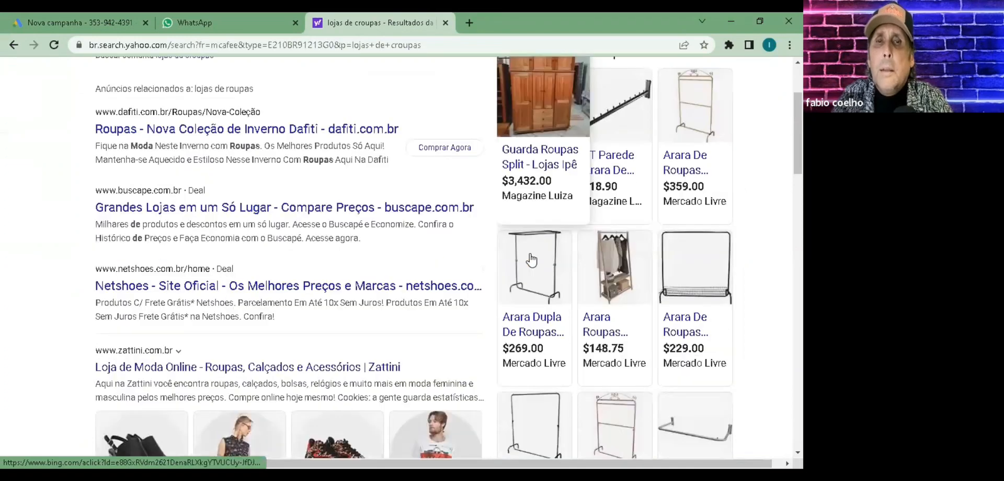
pyautogui.scroll(-1, 531, 260)
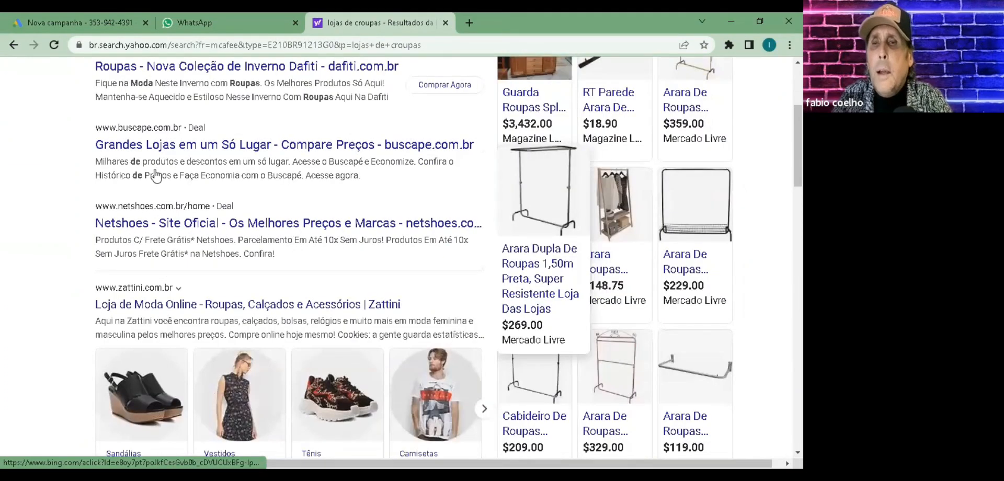
pyautogui.scroll(-2, 156, 176)
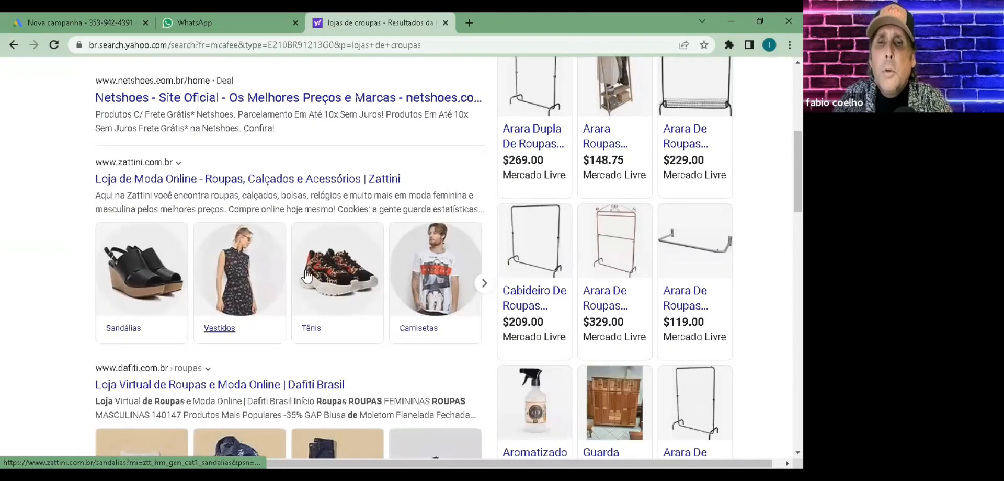
pyautogui.scroll(-2, 334, 243)
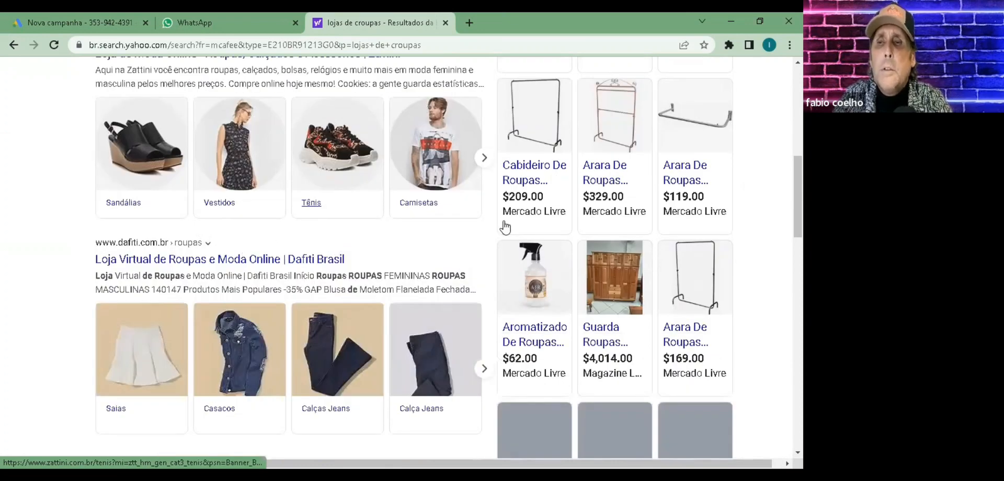
pyautogui.scroll(8, 505, 228)
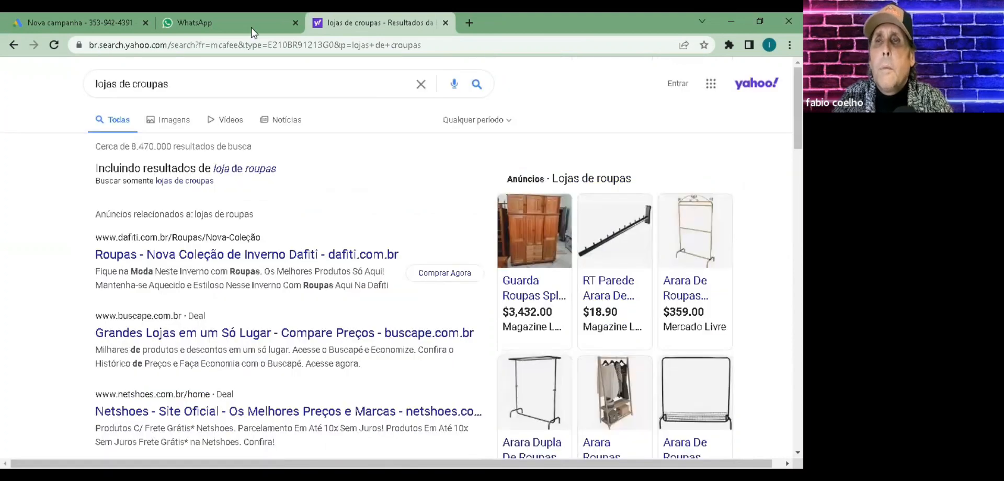
# Return to the Google Ads campaign setup and go through the Rede de Display, Video and Discovery campaign types
pyautogui.click(105, 23)
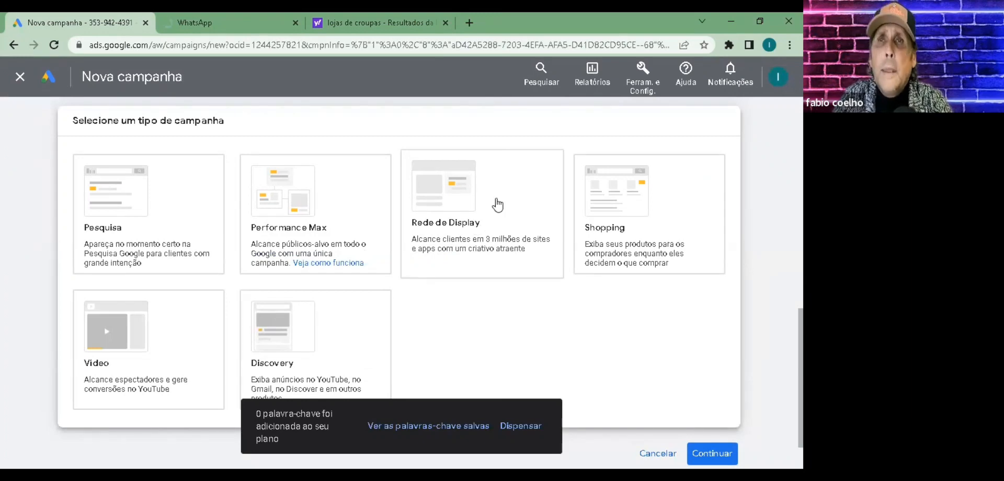
pyautogui.click(497, 205)
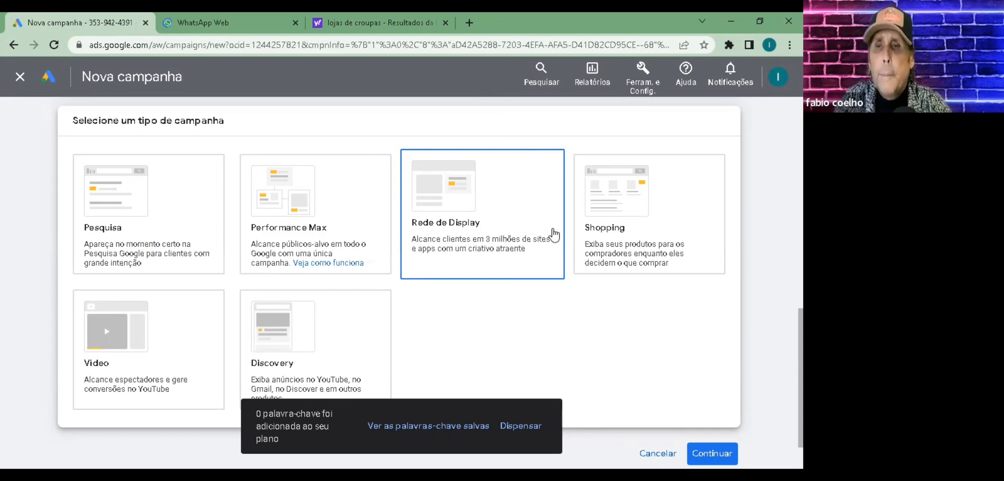
pyautogui.scroll(-1, 136, 206)
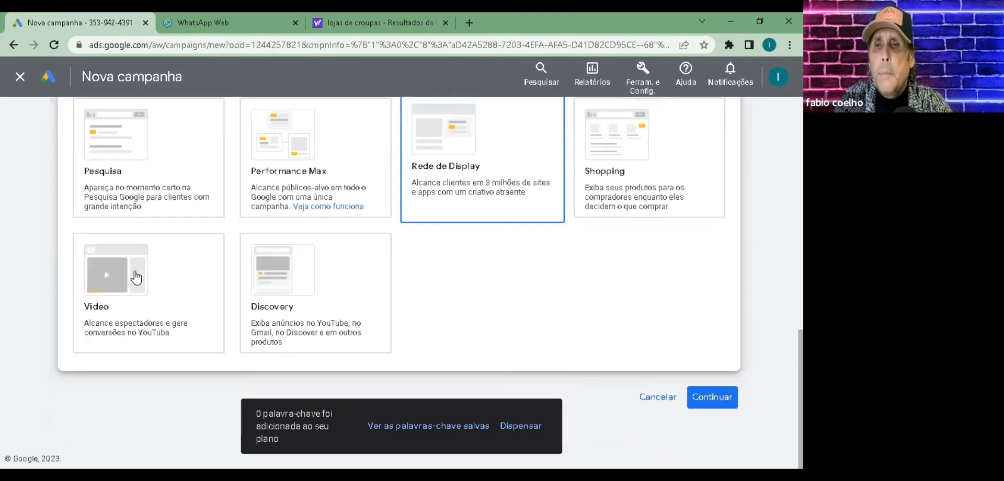
pyautogui.click(148, 309)
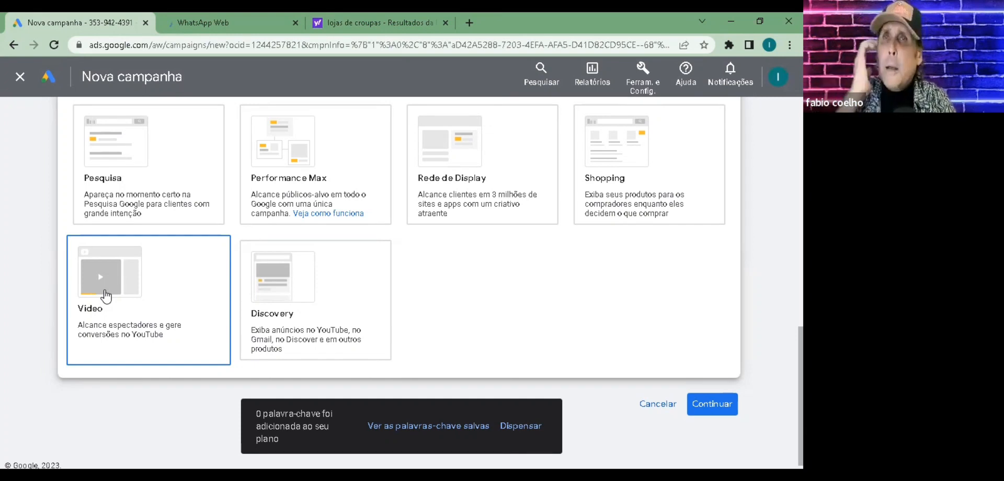
pyautogui.click(346, 331)
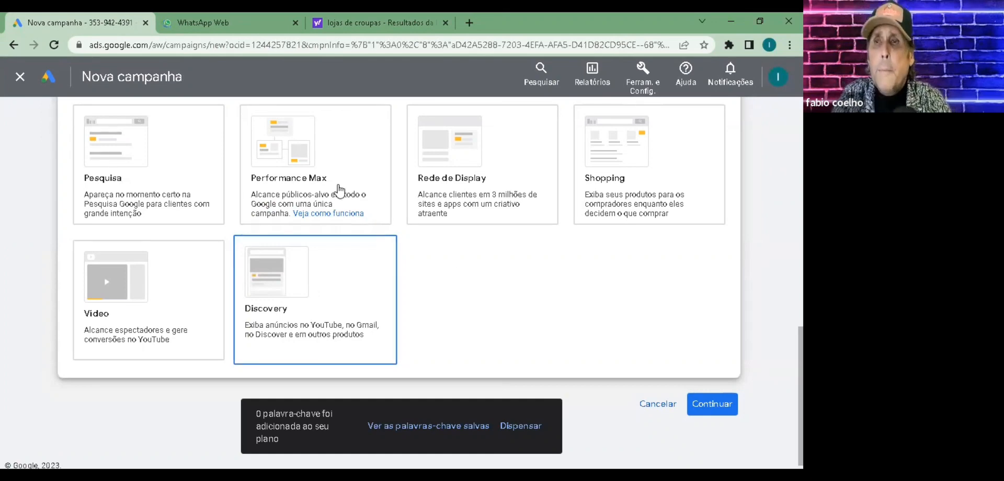
# Review the campaign objectives and conversion goals, and choose Pesquisa as the campaign type for the Vendas campaign
pyautogui.click(162, 213)
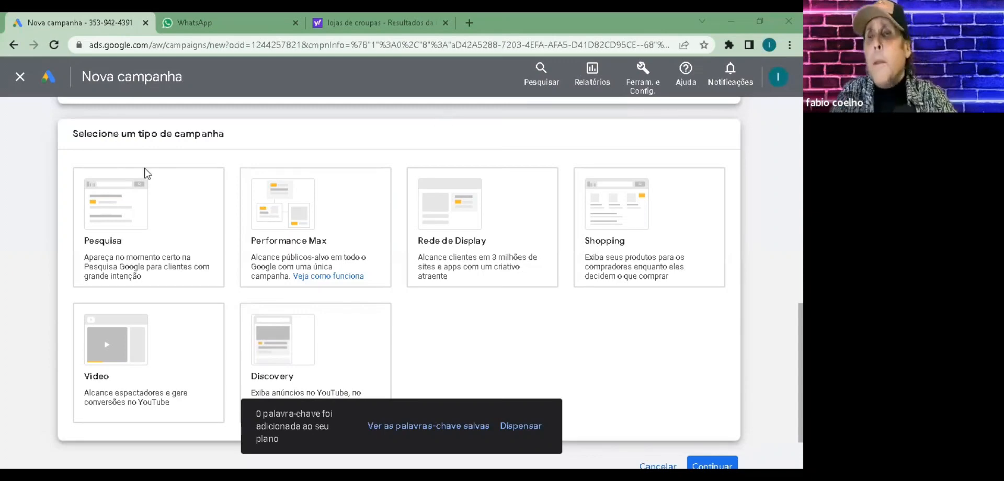
pyautogui.scroll(6, 317, 219)
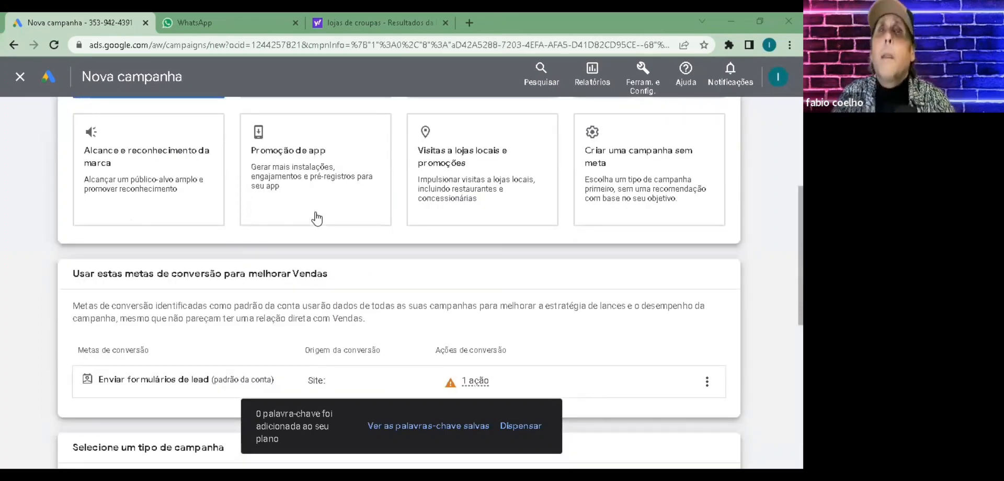
pyautogui.click(392, 219)
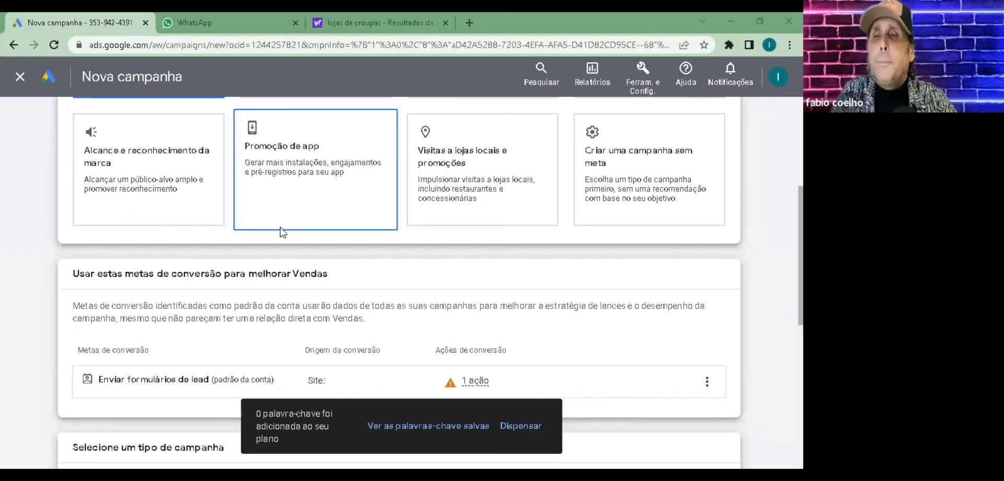
pyautogui.scroll(-4, 281, 167)
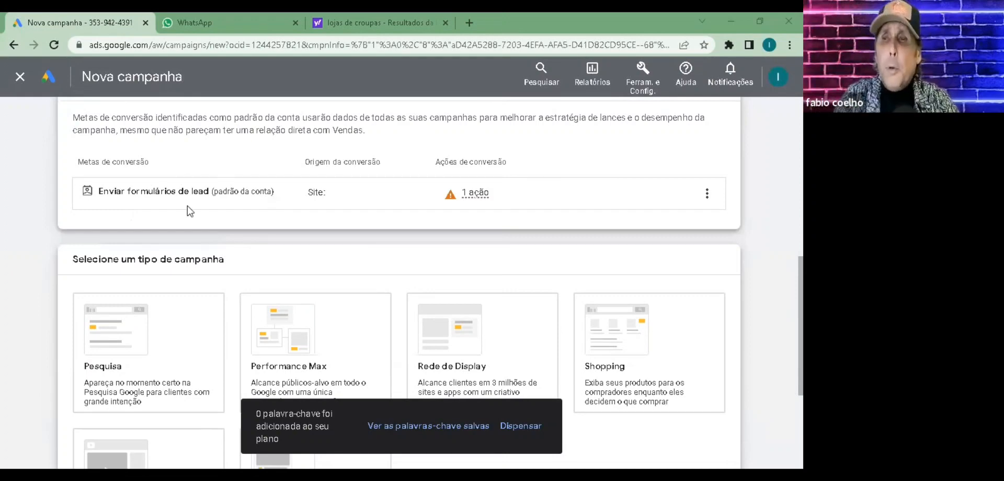
pyautogui.scroll(-2, 215, 185)
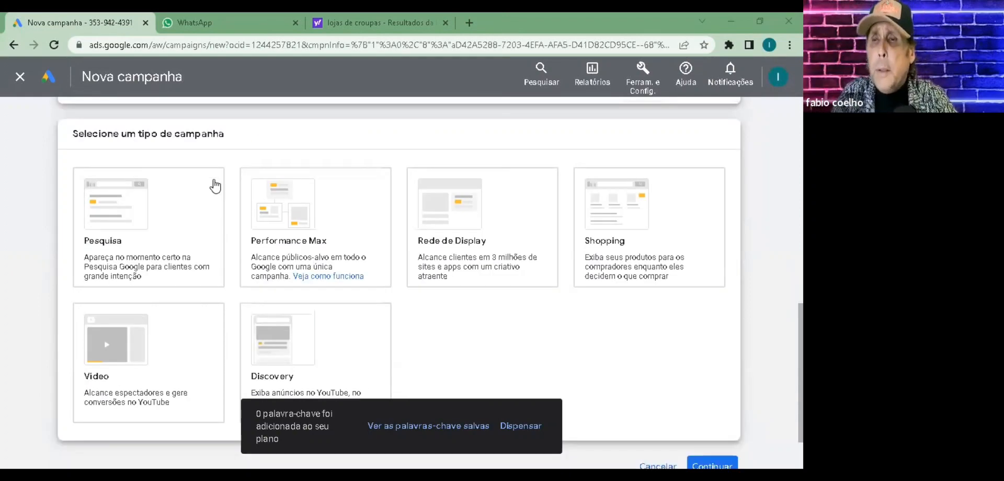
pyautogui.click(149, 173)
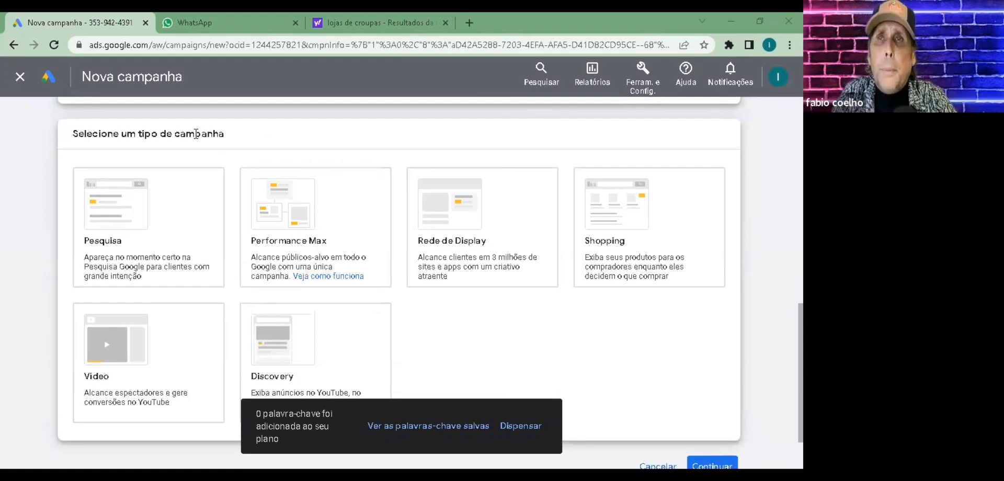
pyautogui.click(138, 242)
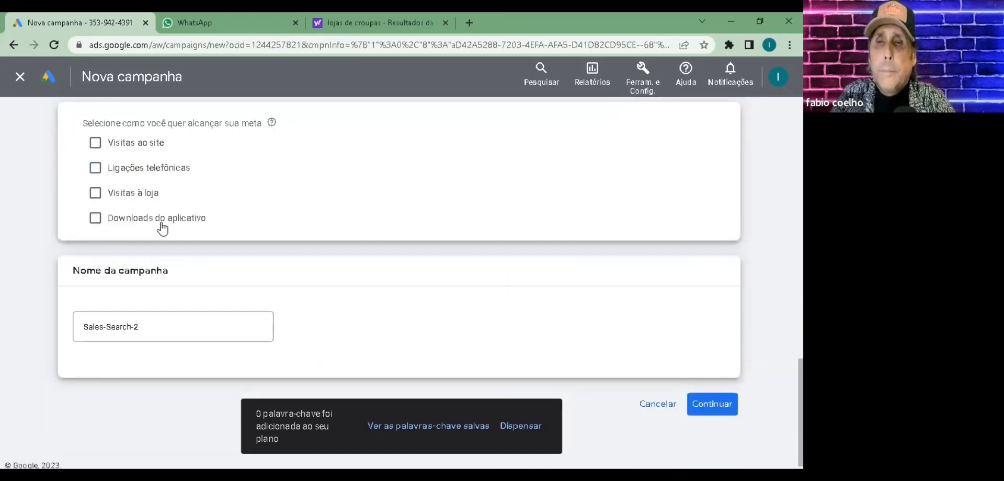
# Preview the goal options Visitas ao site, Ligações telefônicas and Visitas à loja one at a time, clearing each again
pyautogui.scroll(1, 114, 181)
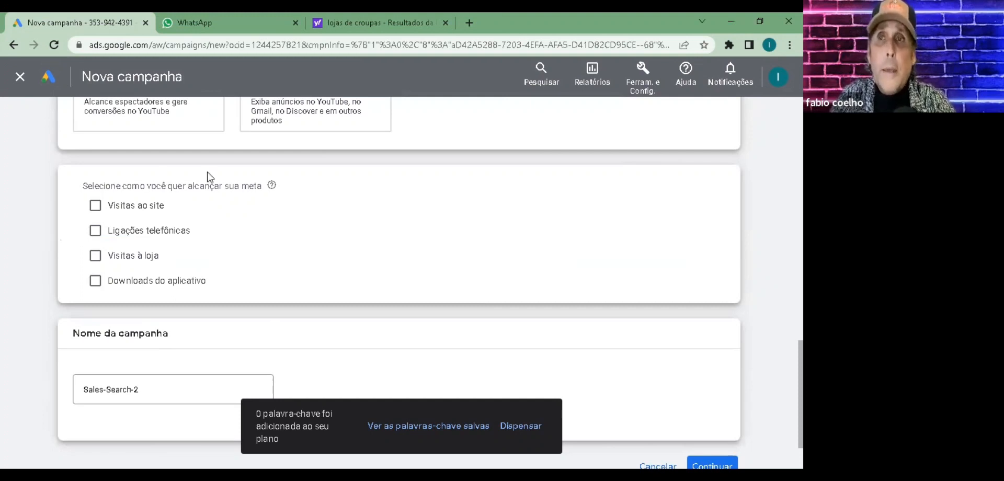
pyautogui.click(96, 208)
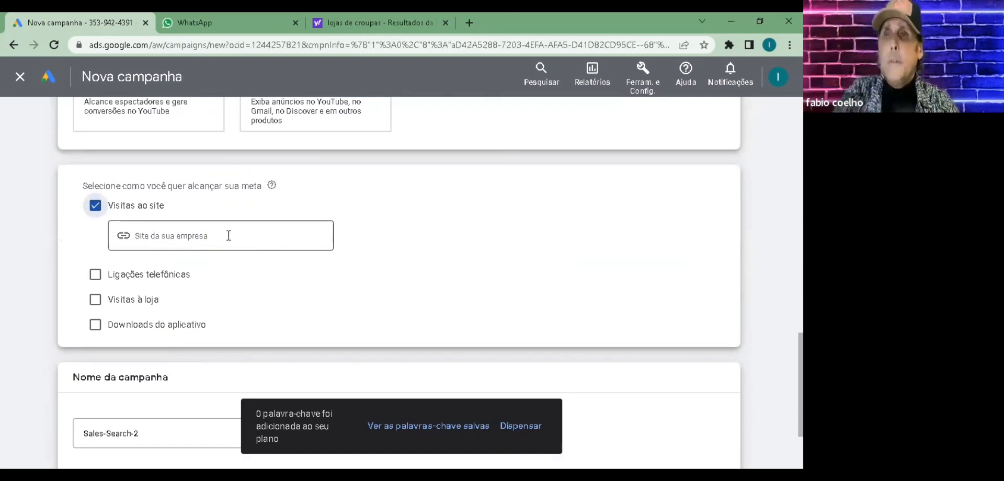
pyautogui.click(96, 206)
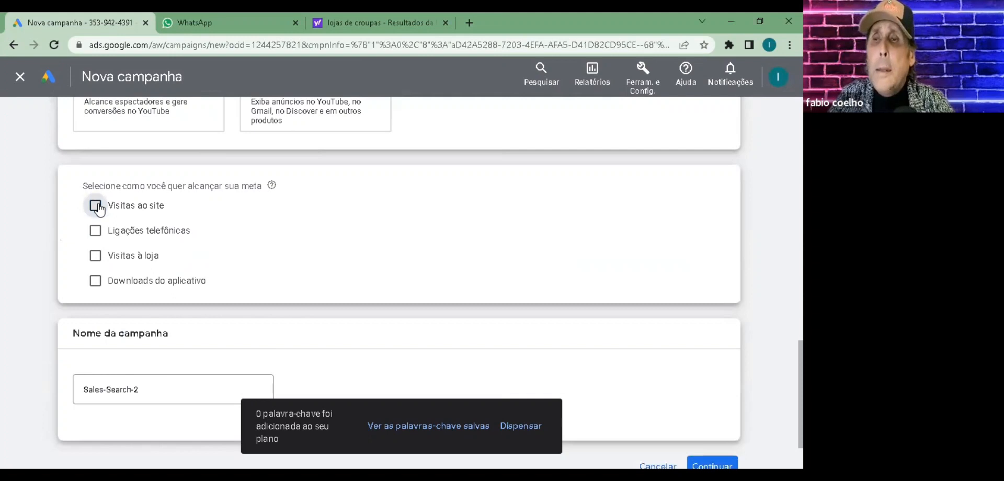
pyautogui.click(96, 231)
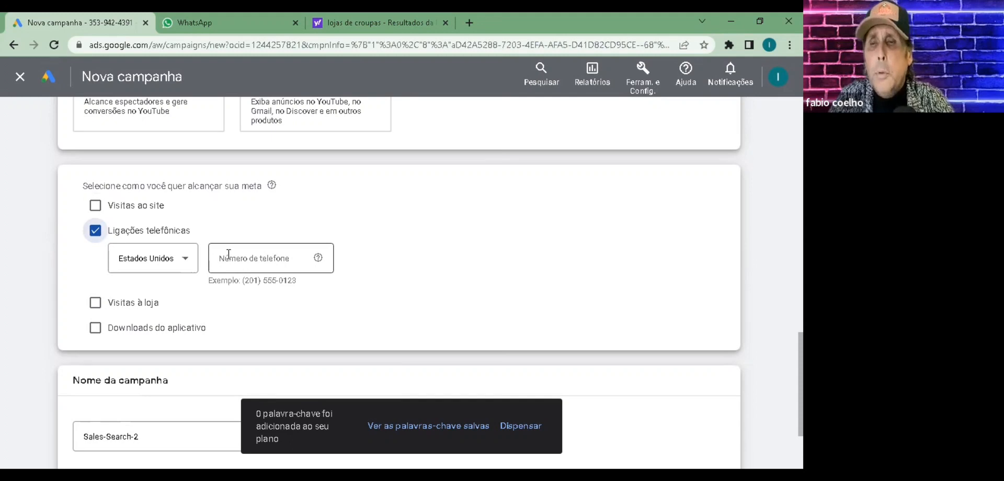
pyautogui.click(95, 231)
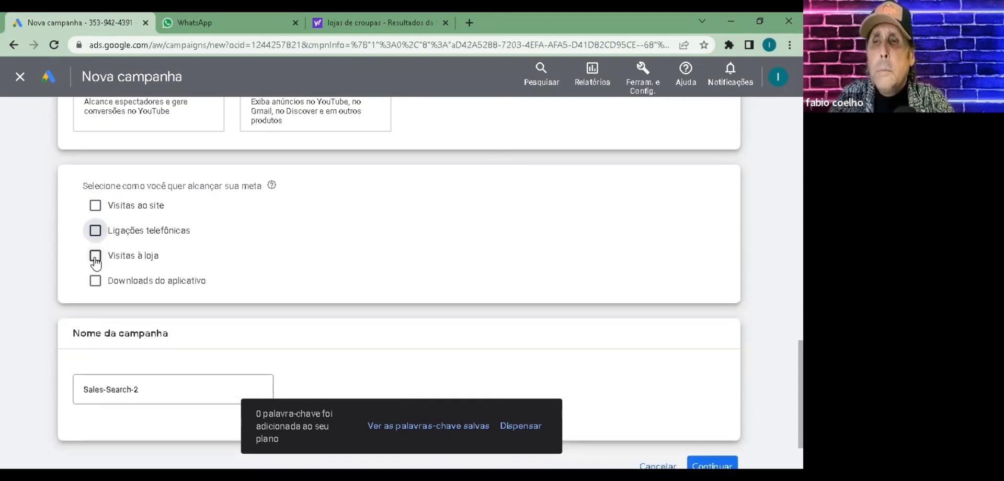
pyautogui.click(95, 257)
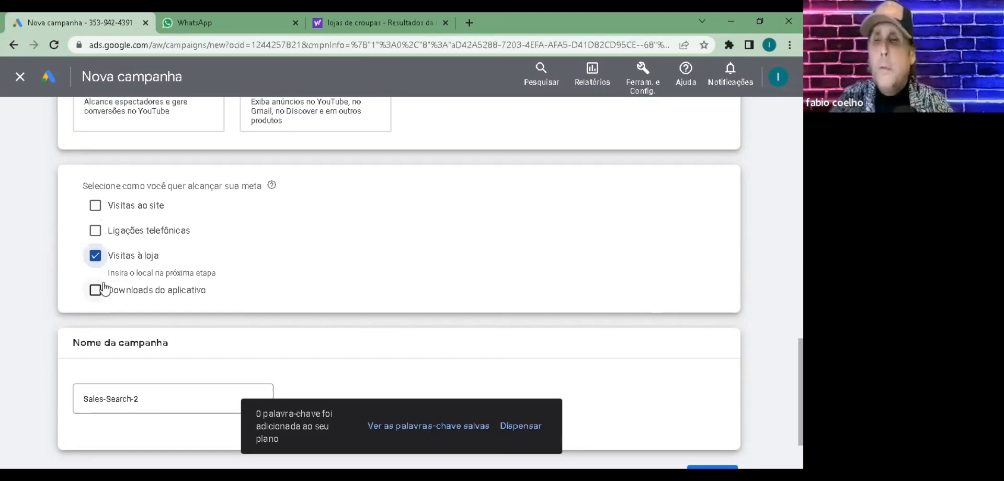
pyautogui.click(95, 256)
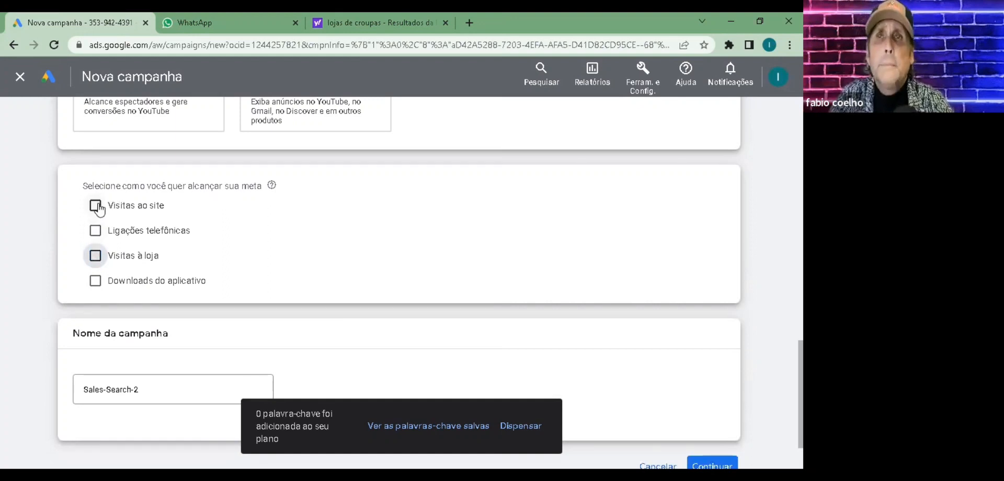
# Select Visitas ao site as the way to reach the goal and enter stepupcursos.com.br as the company website
pyautogui.scroll(-2, 94, 178)
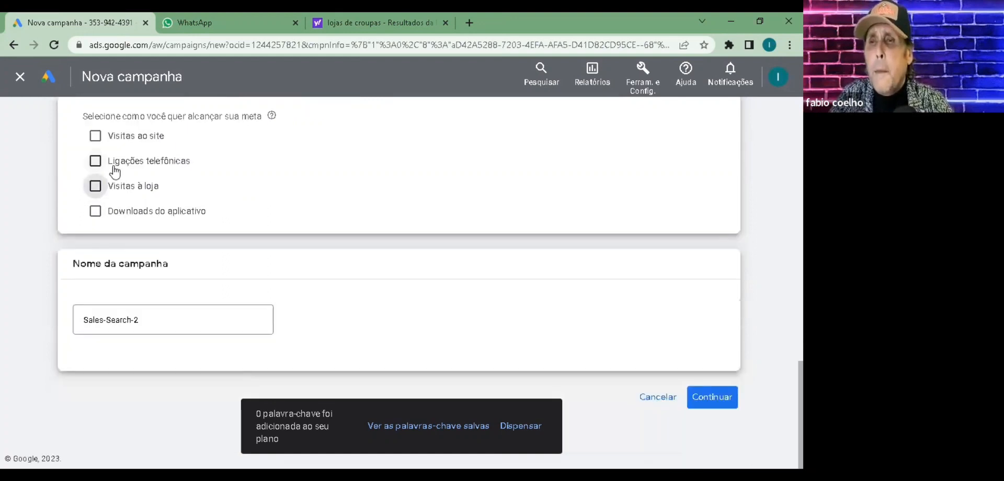
pyautogui.click(97, 139)
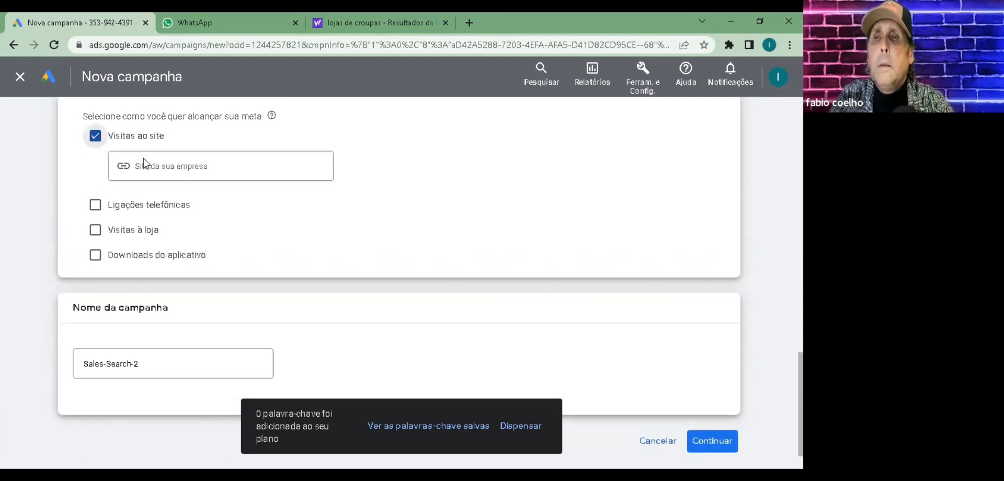
pyautogui.click(146, 165)
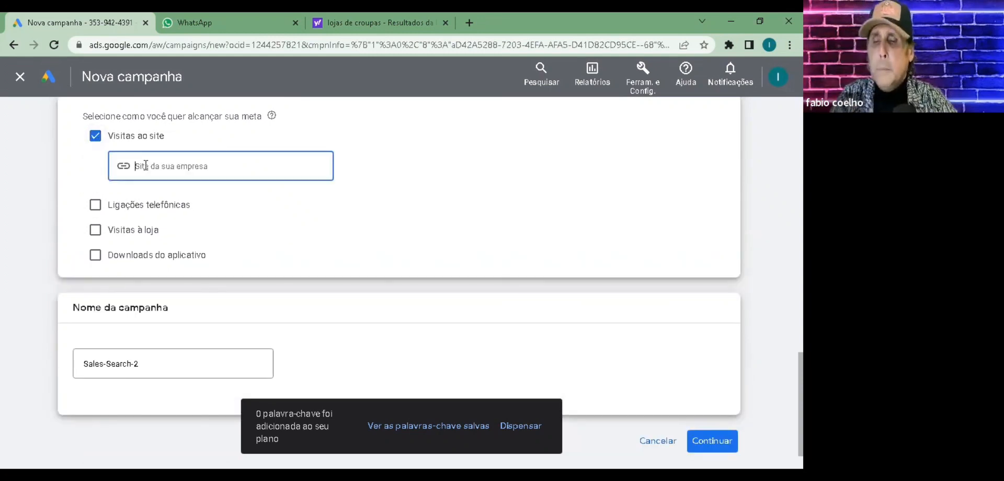
pyautogui.write('ste')
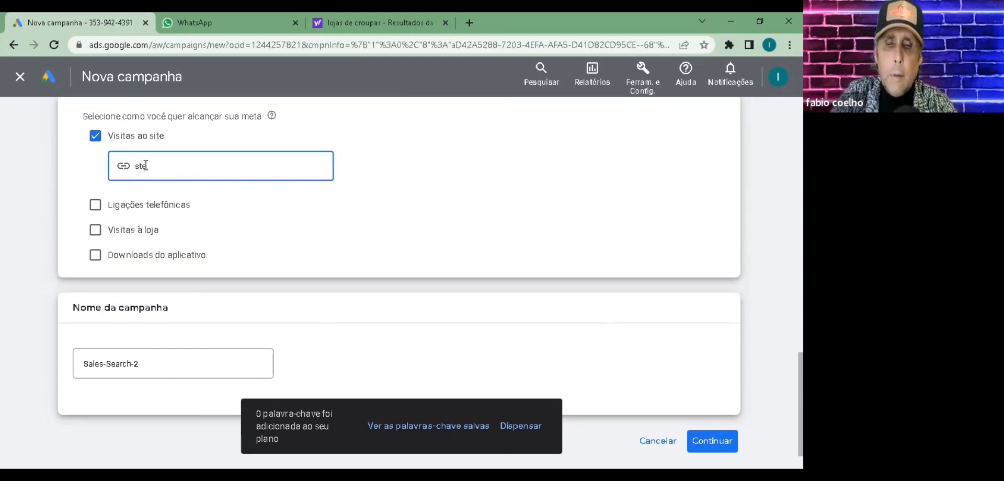
pyautogui.write('pupcu')
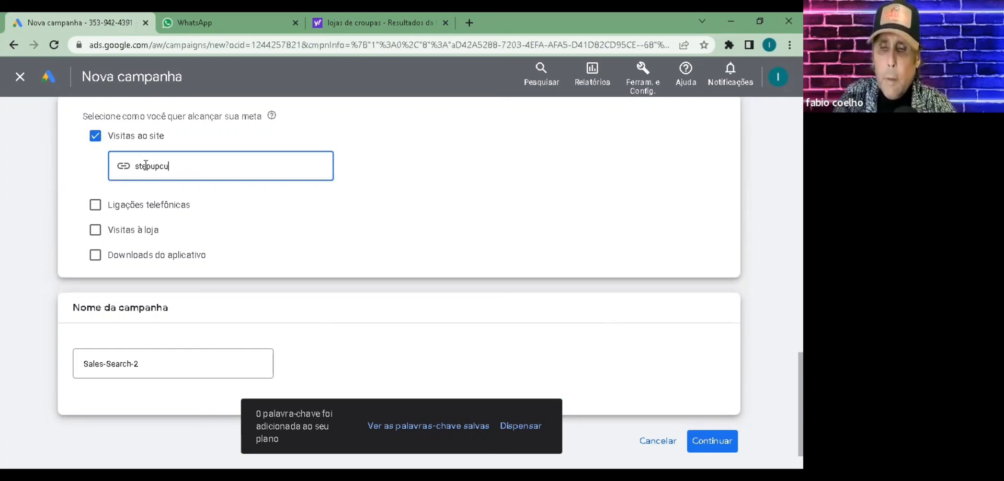
pyautogui.write('rsos')
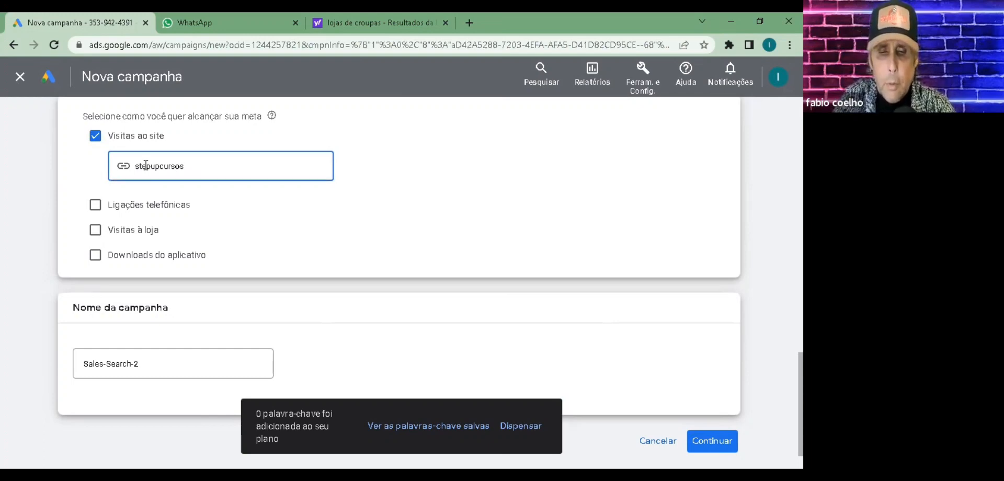
pyautogui.write('.com')
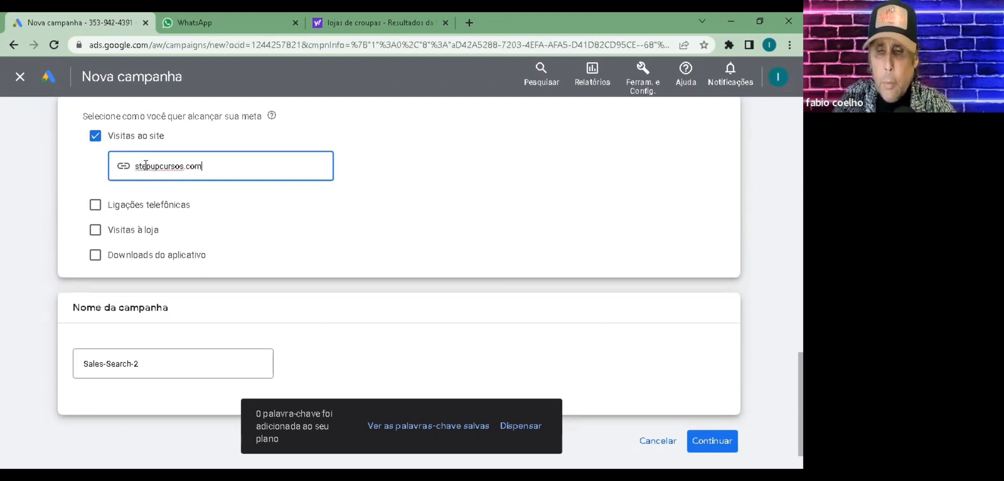
pyautogui.write('.br')
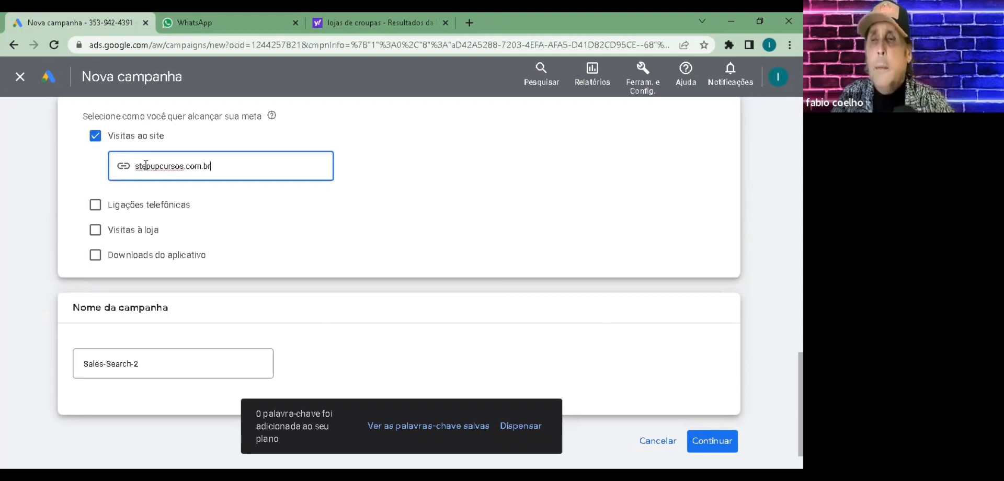
pyautogui.click(274, 192)
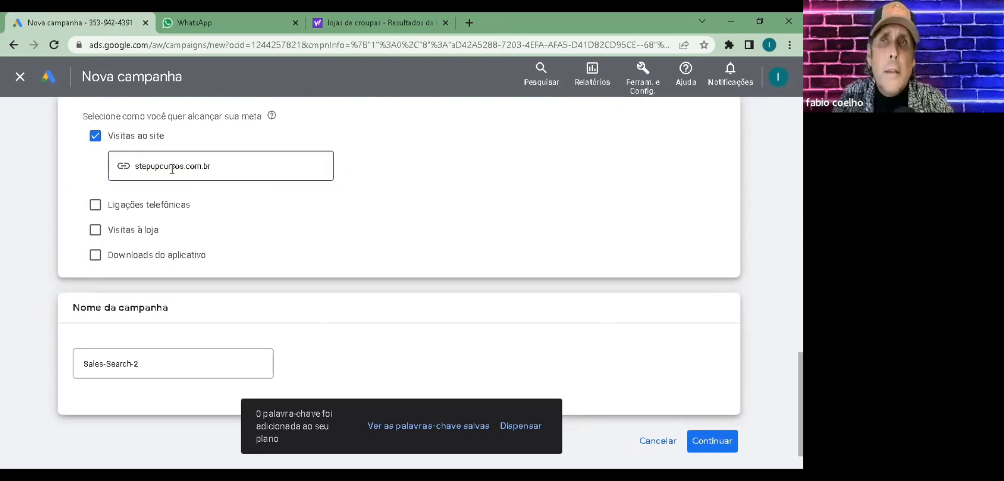
# Clear the suggested campaign name and recheck the selected objective and campaign type
pyautogui.scroll(-1, 277, 168)
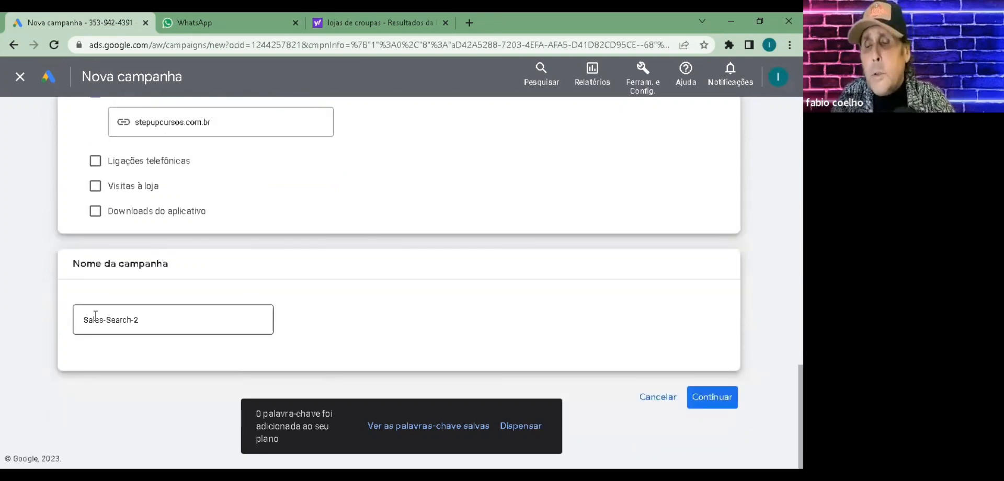
pyautogui.tripleClick(73, 320)
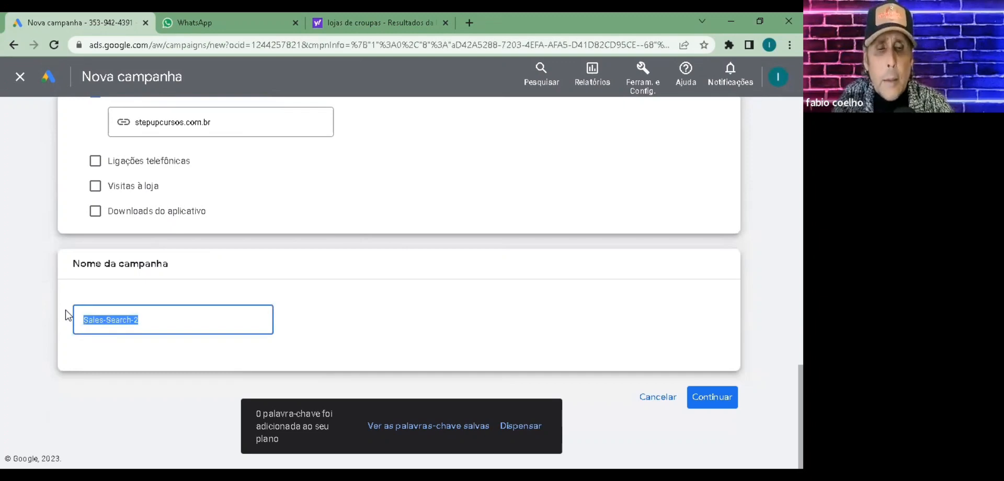
pyautogui.press('BackSpace')
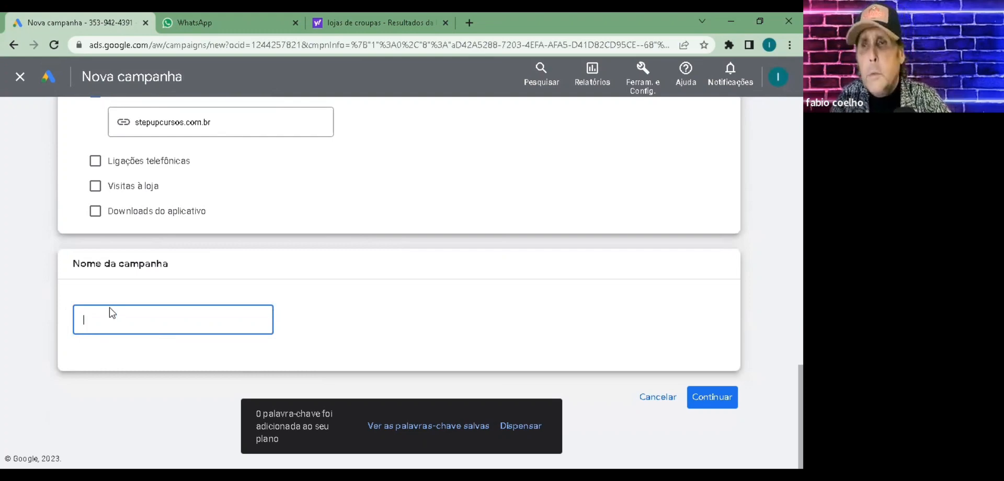
pyautogui.scroll(15, 199, 219)
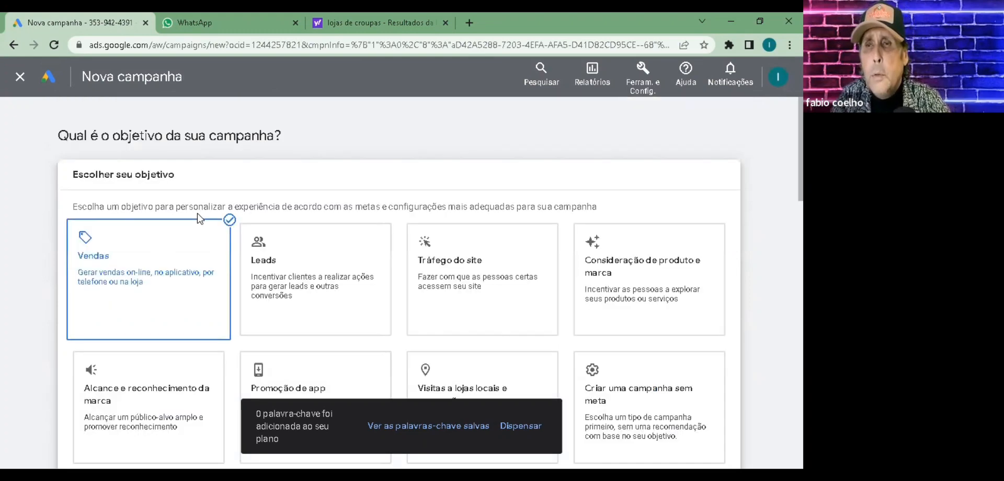
pyautogui.scroll(-10, 269, 281)
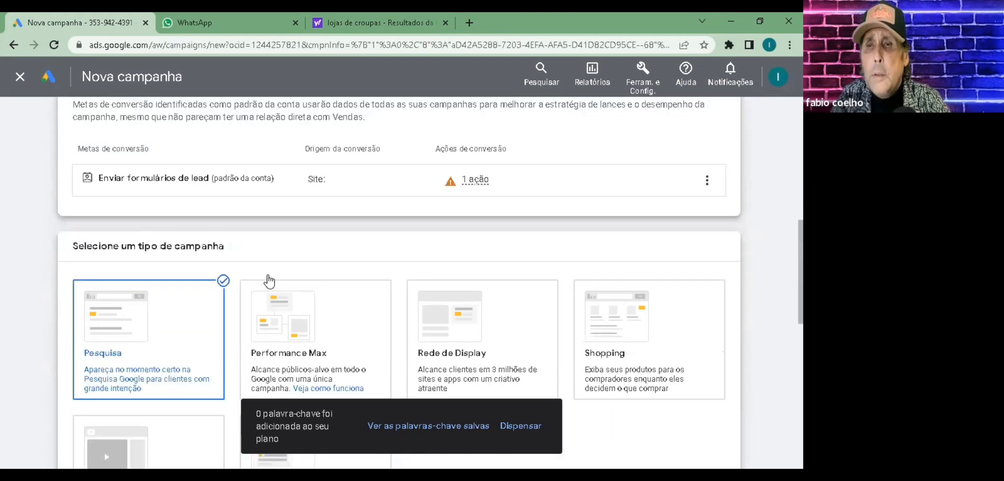
pyautogui.scroll(-3, 137, 321)
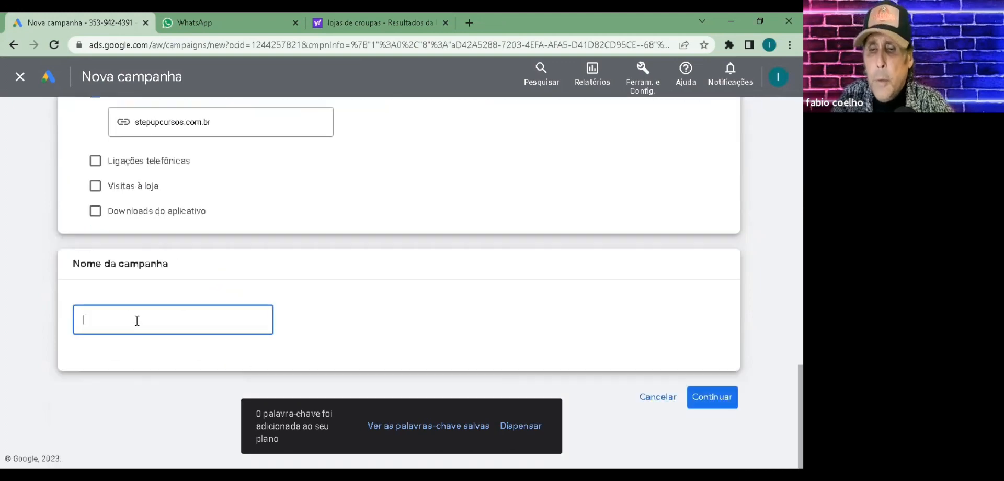
# Enter "vendas - pesquisa" as the campaign name
pyautogui.write('ven')
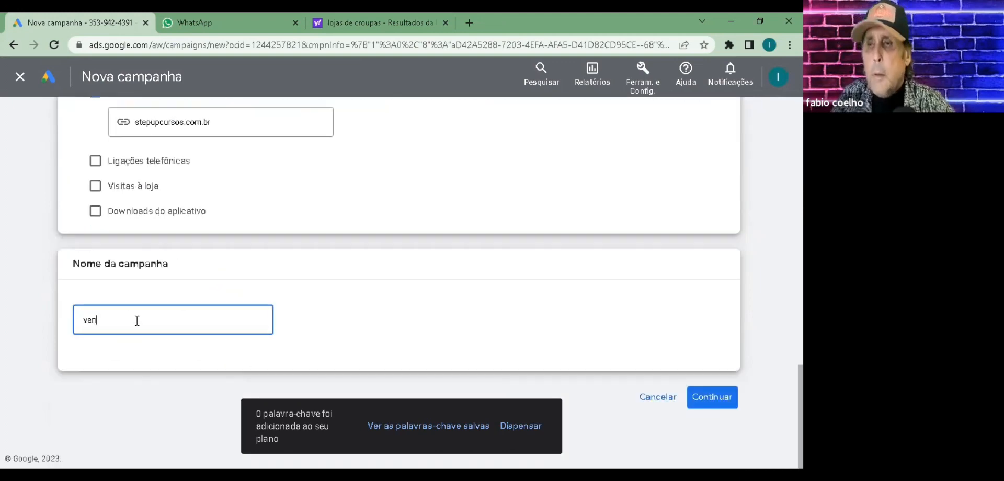
pyautogui.write('da')
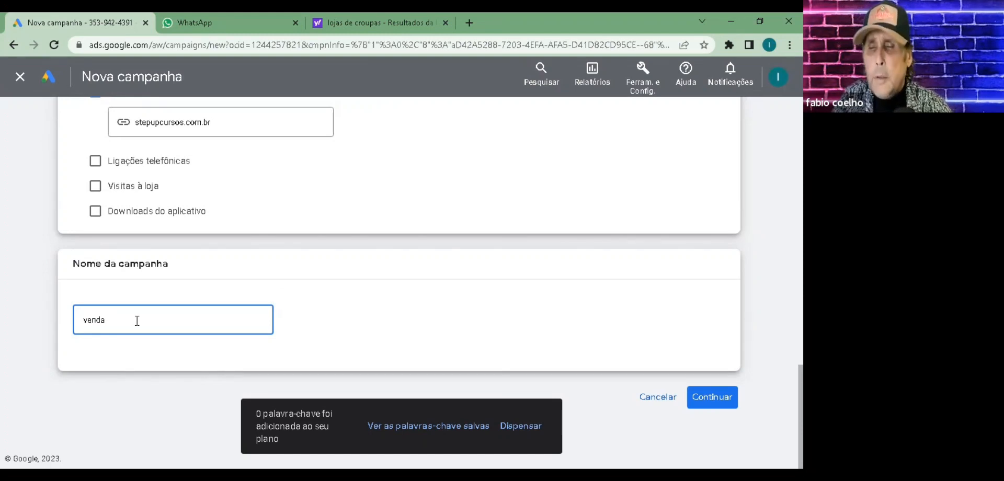
pyautogui.write('sp')
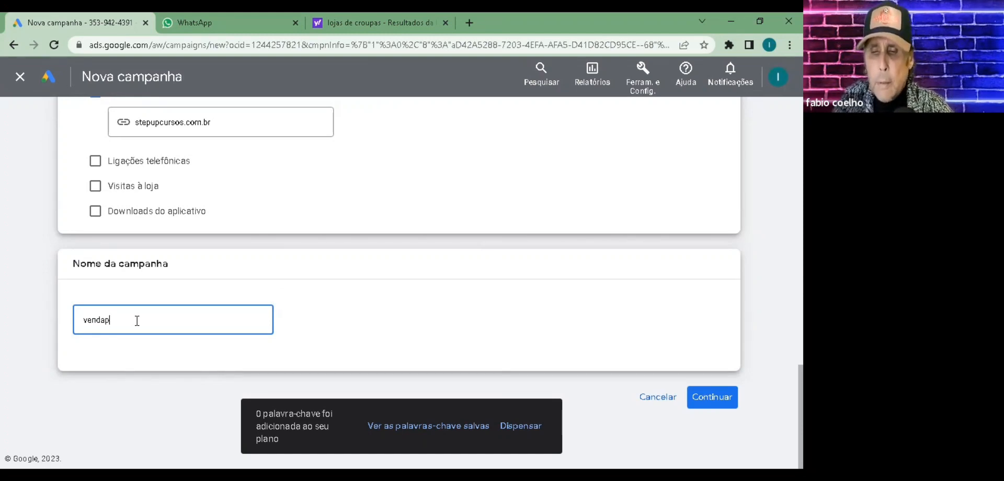
pyautogui.write('esqui')
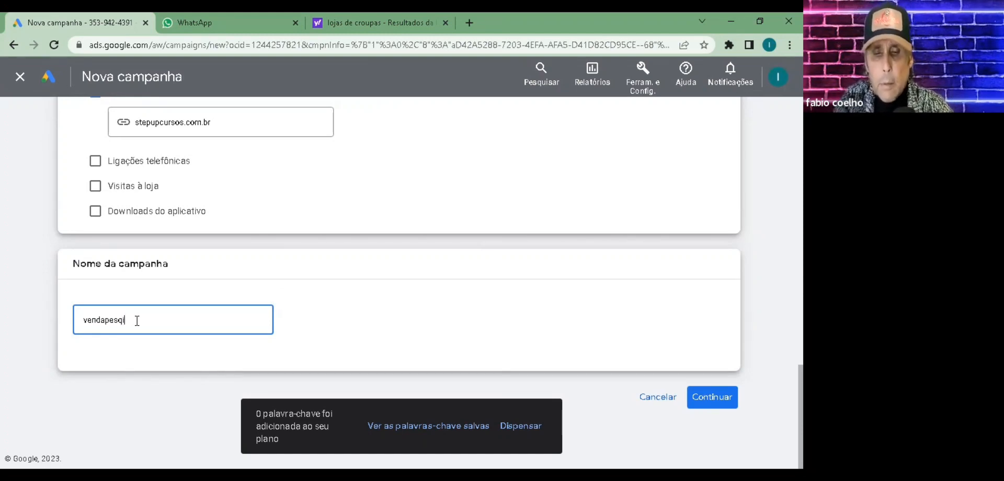
pyautogui.write('sa')
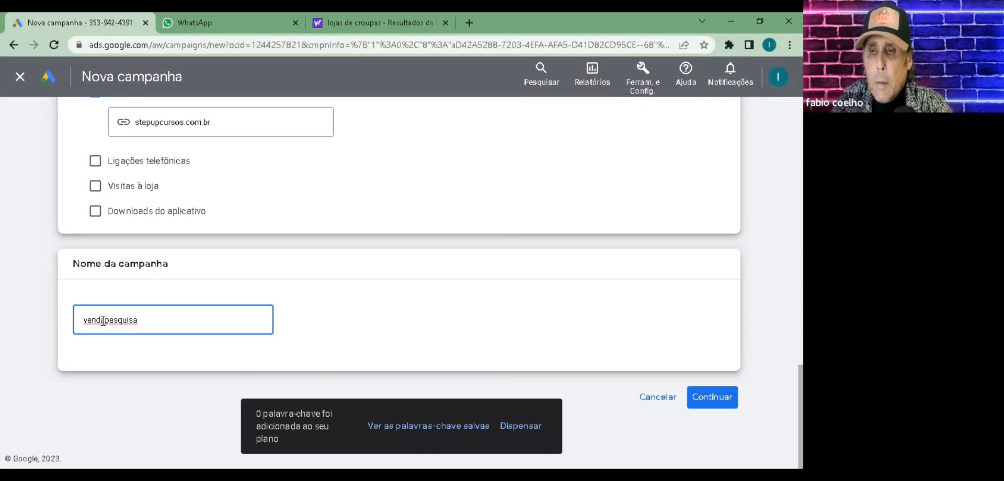
pyautogui.click(103, 320)
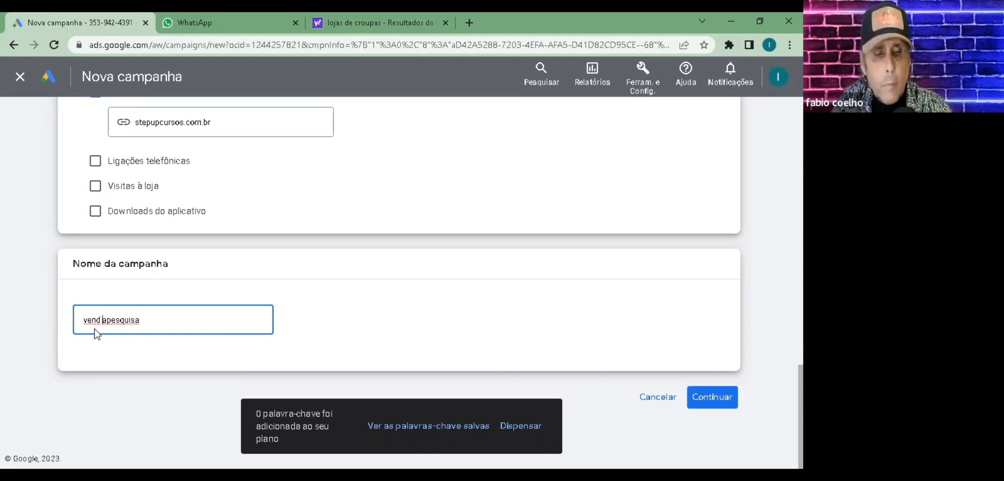
pyautogui.press('Delete')
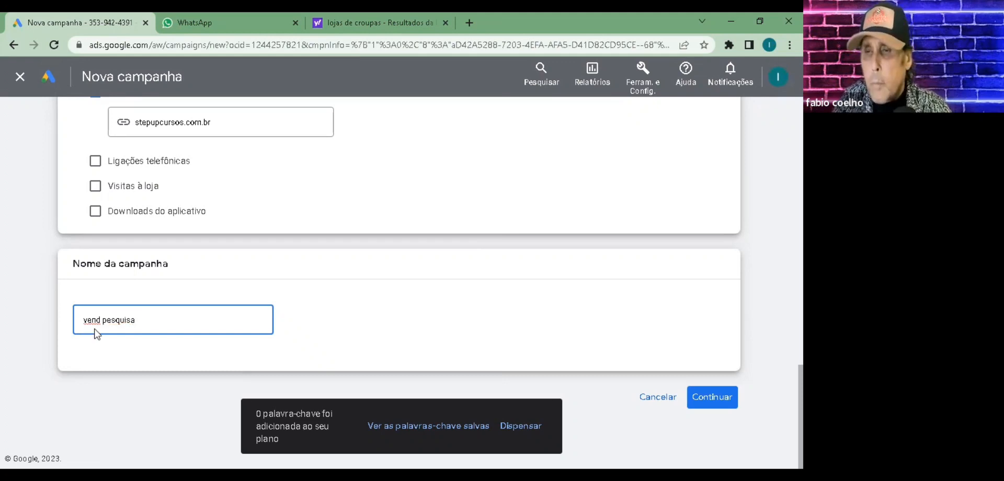
pyautogui.press('BackSpace')
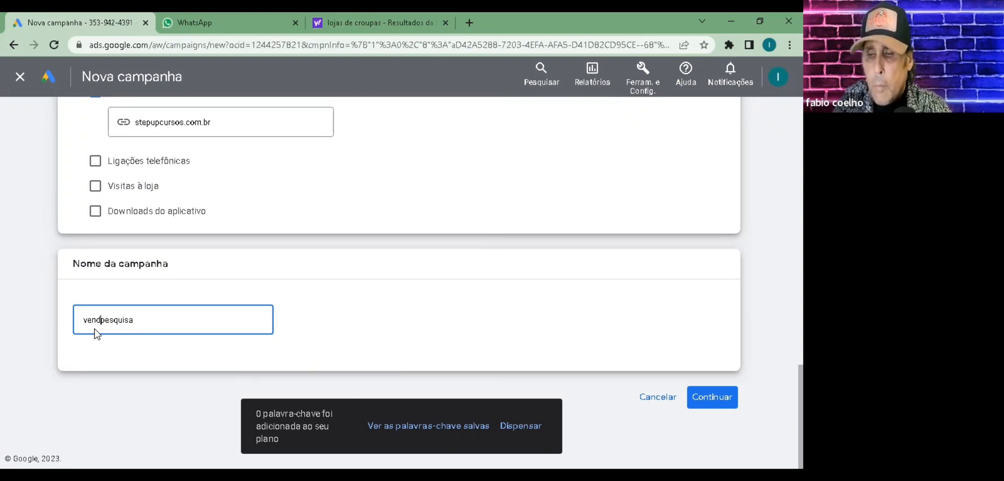
pyautogui.write('as - ')
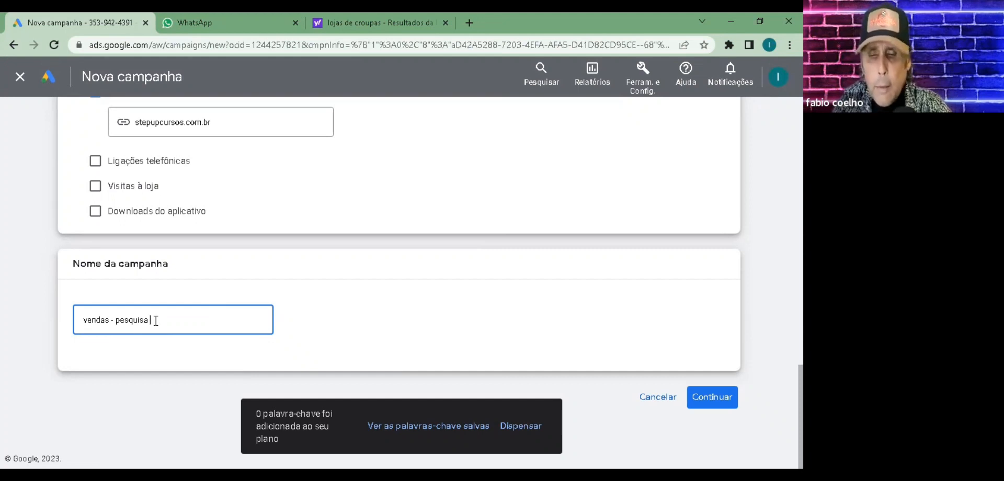
# Append the date to the campaign name so it reads "vendas - pesquisa - 20-04-23"
pyautogui.write('-')
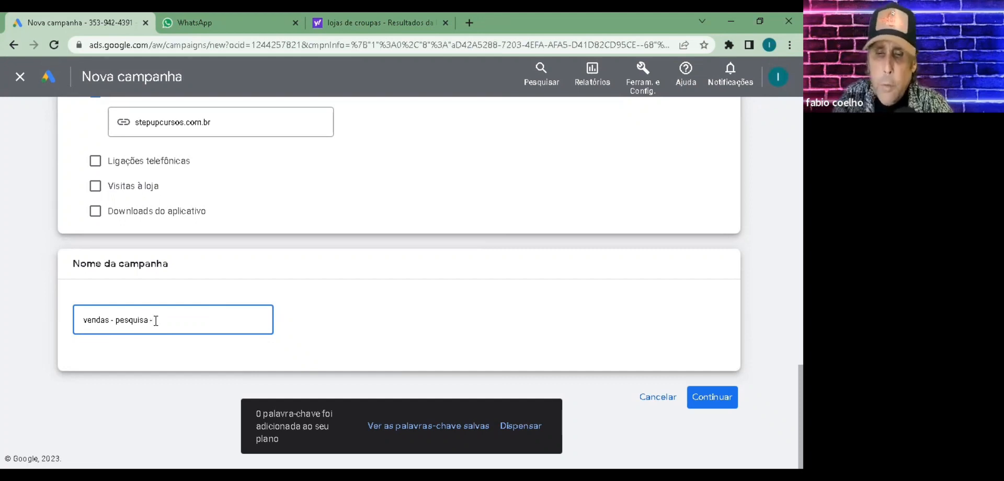
pyautogui.write('10')
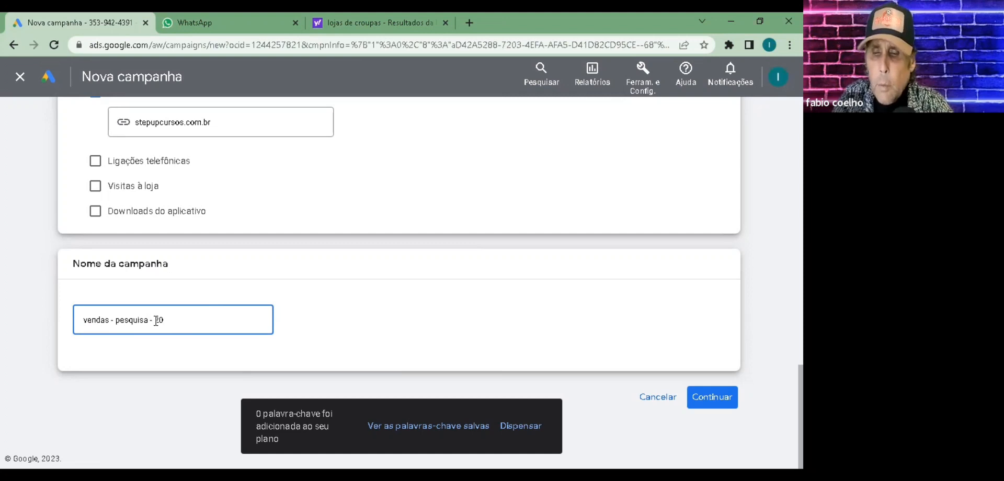
pyautogui.write('-04')
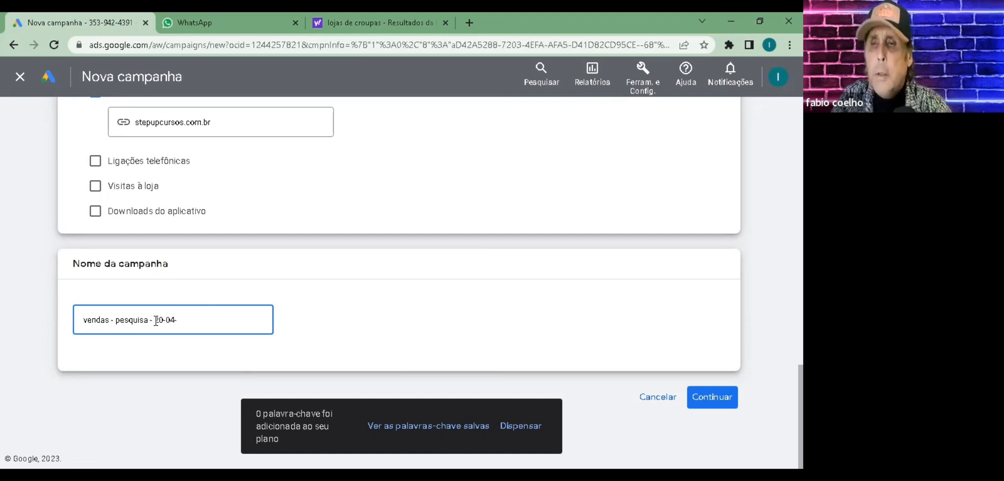
pyautogui.write('-23')
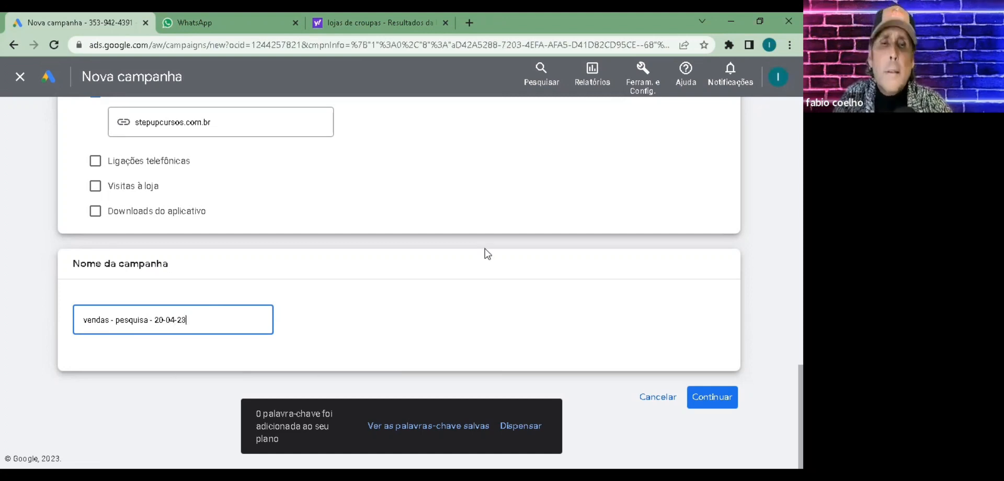
# Continue the setup by starting a new campaign instead of resuming the saved leads draft
pyautogui.click(717, 400)
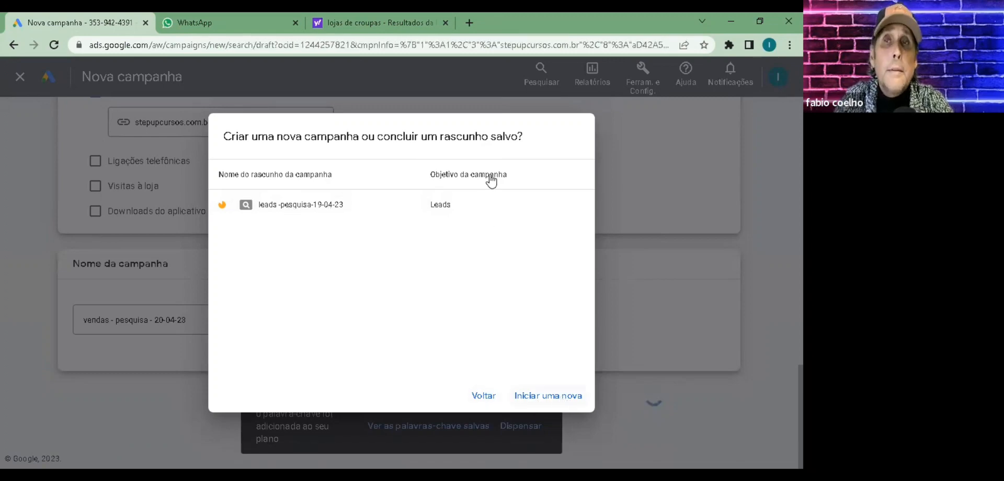
pyautogui.click(538, 397)
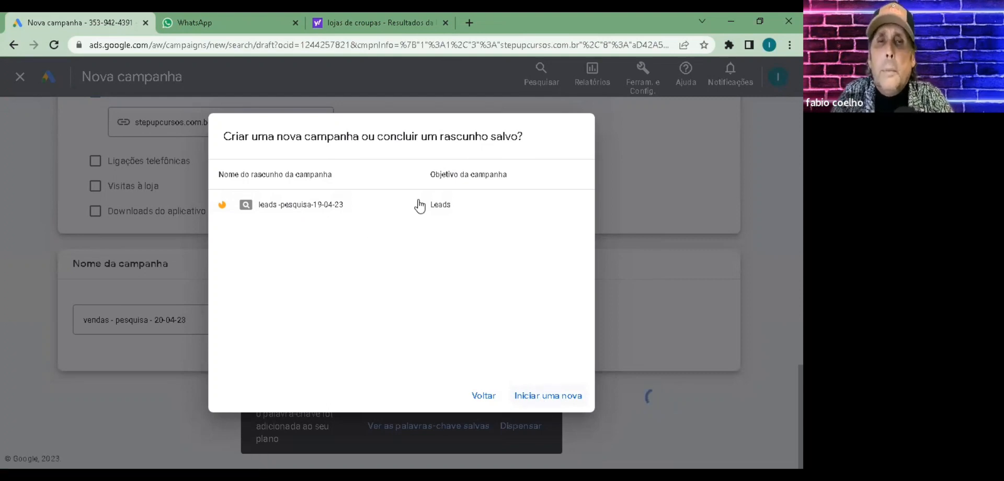
pyautogui.click(517, 398)
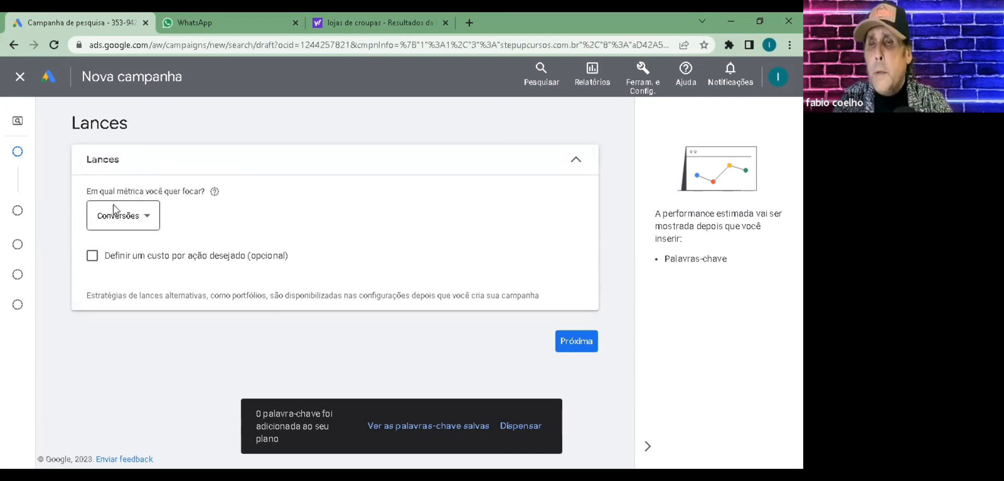
# Set the bidding metric to focus on to Cliques and proceed to the campaign settings
pyautogui.click(148, 218)
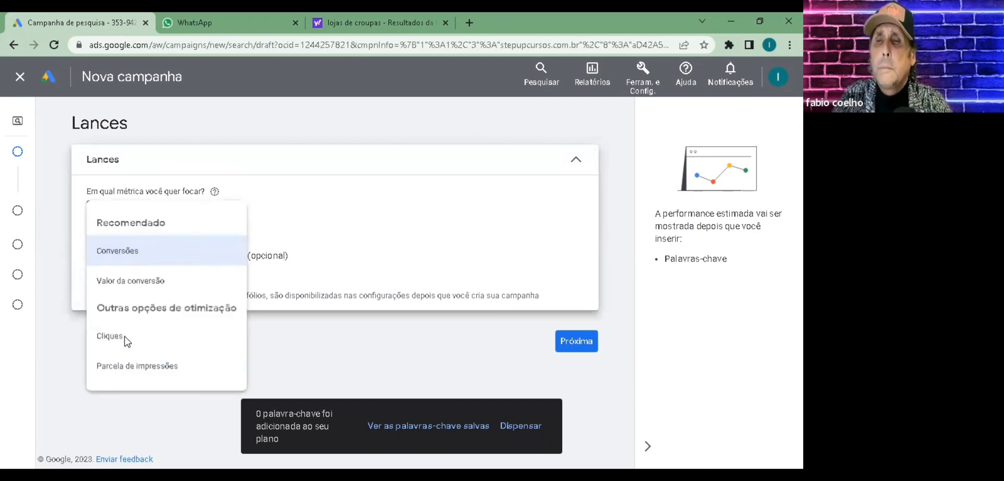
pyautogui.press('Escape')
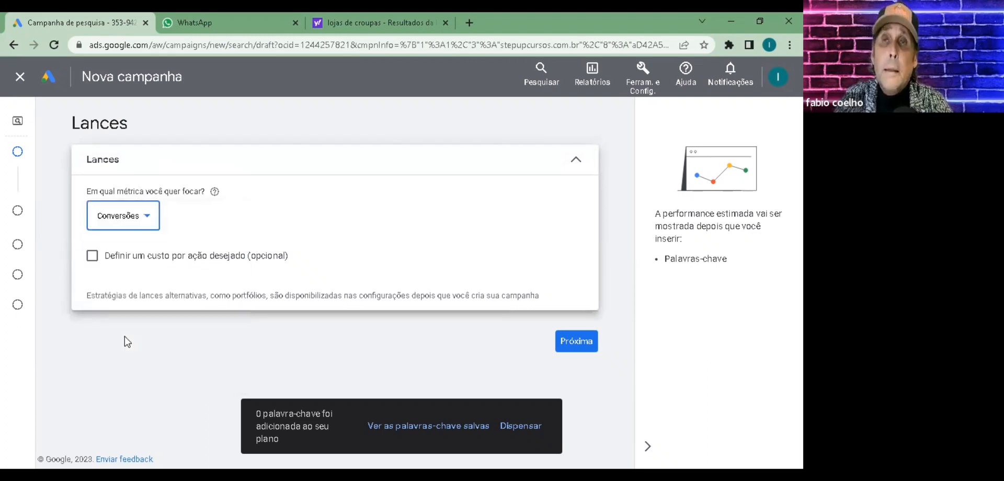
pyautogui.click(124, 337)
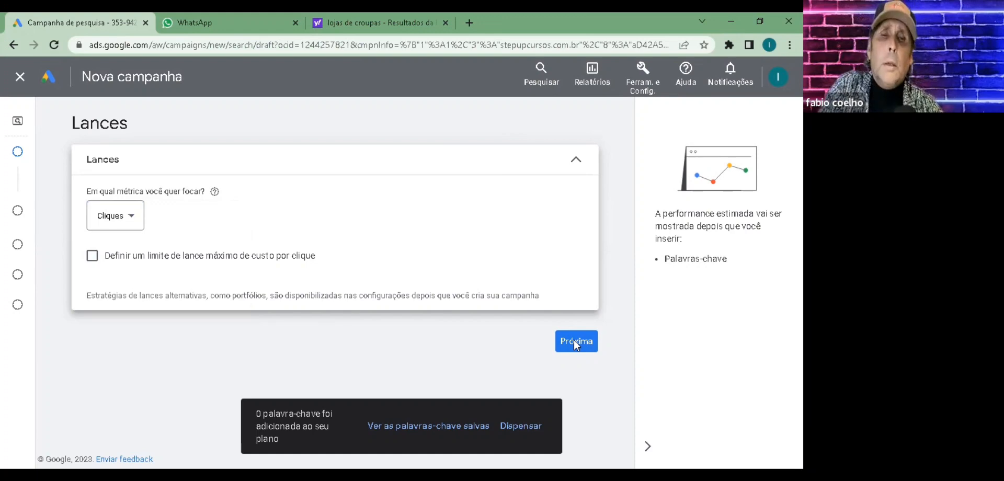
pyautogui.click(573, 340)
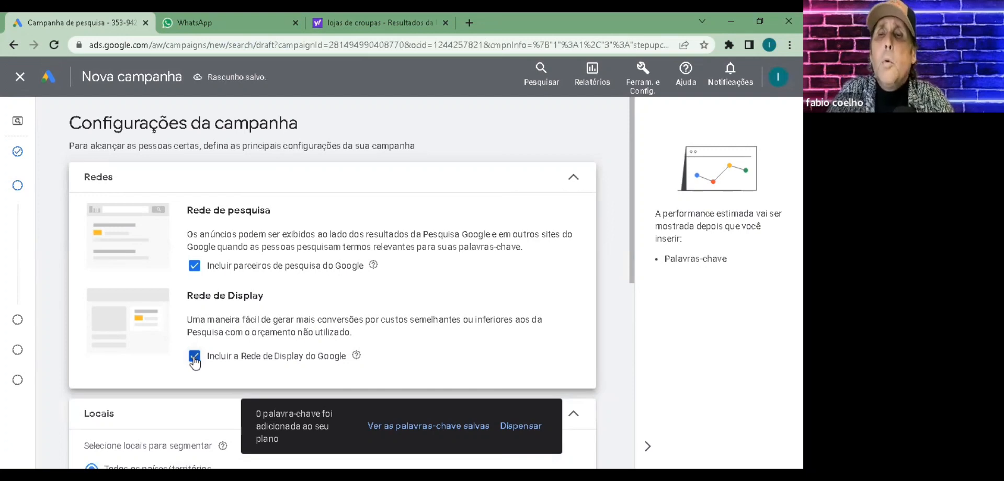
# Exclude both the Google Rede de Display and the Google search partners from the campaign's networks
pyautogui.click(194, 358)
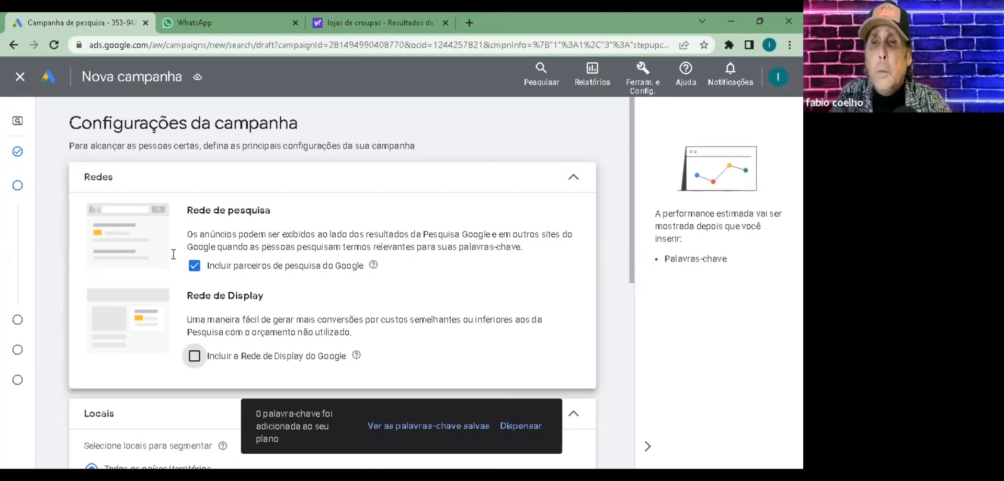
pyautogui.scroll(-1, 206, 209)
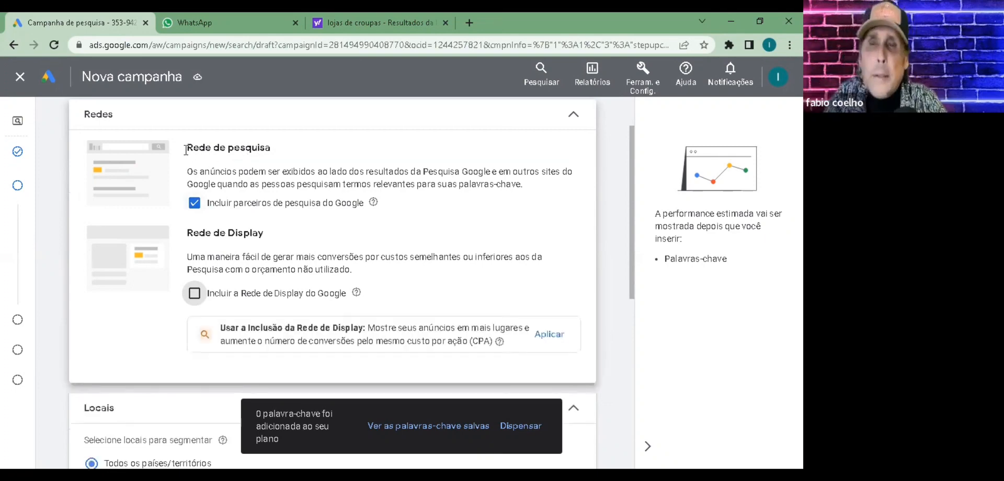
pyautogui.click(195, 202)
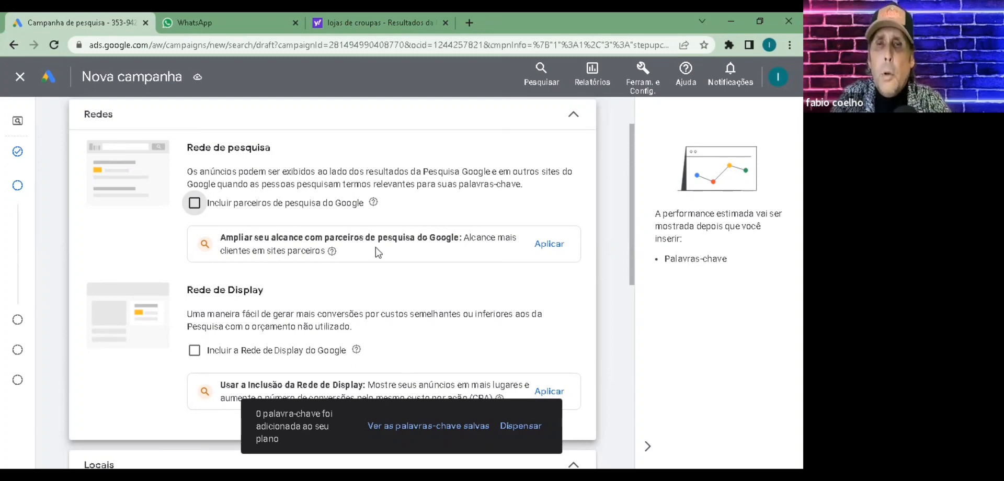
# Set location targeting to Inserir outro local and open the advanced location search
pyautogui.scroll(-2, 375, 246)
pyautogui.scroll(-2, 353, 246)
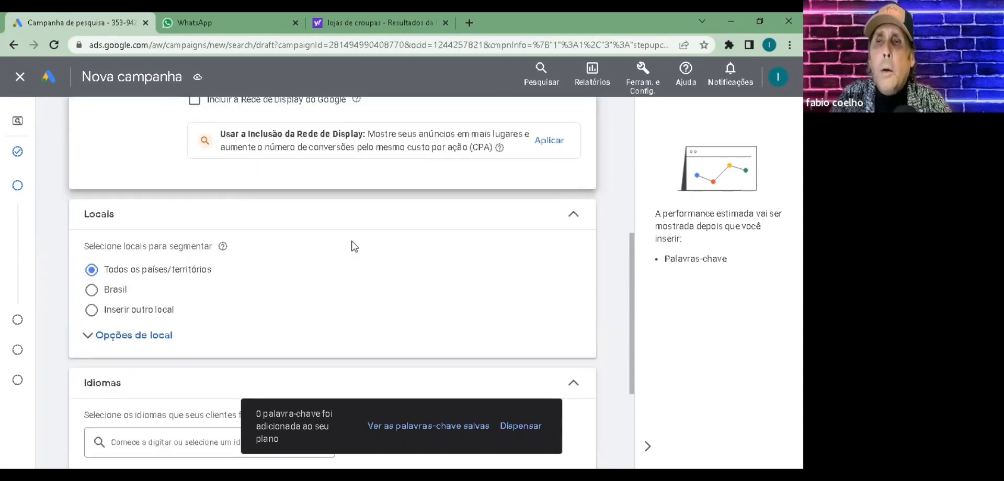
pyautogui.scroll(-3, 284, 183)
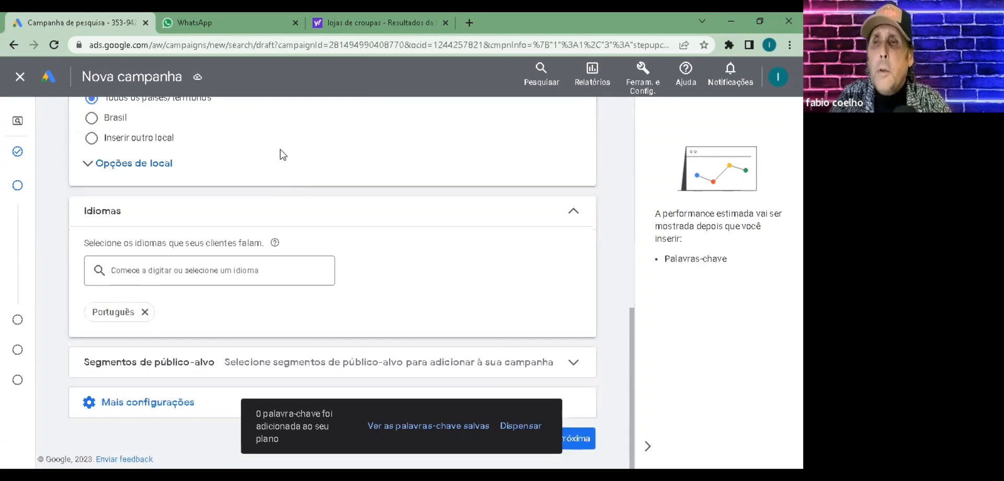
pyautogui.scroll(1, 211, 153)
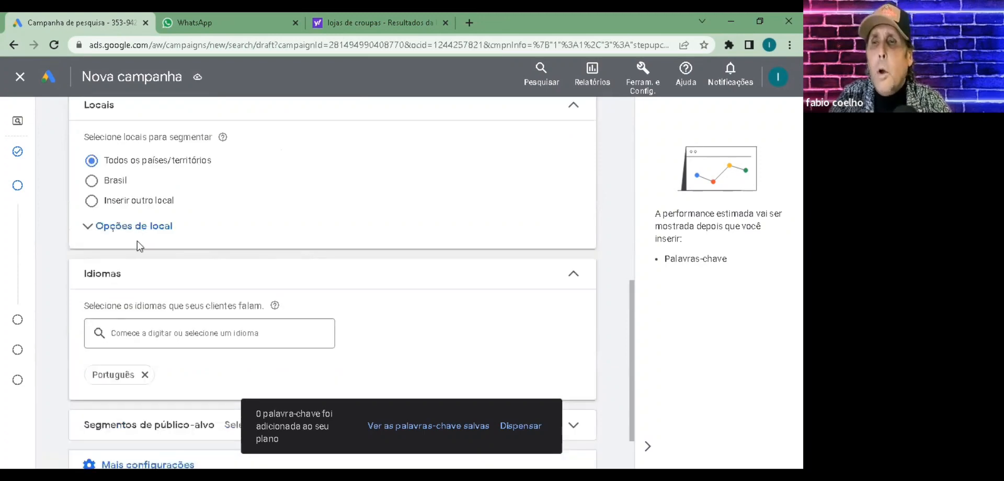
pyautogui.scroll(1, 87, 228)
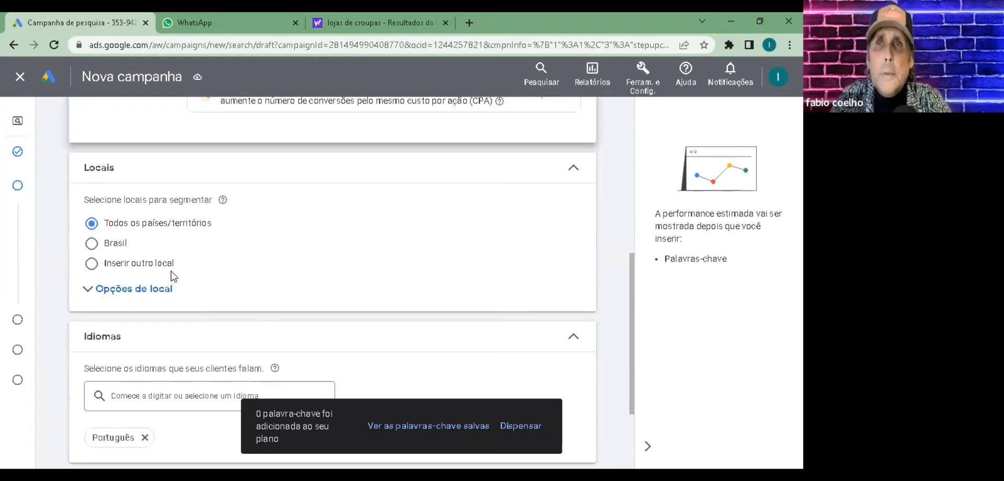
pyautogui.click(92, 266)
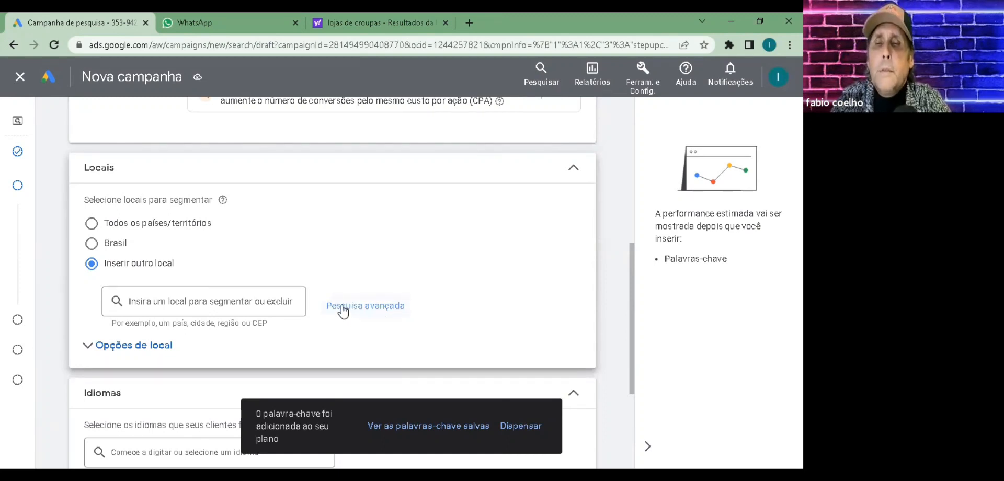
pyautogui.click(342, 309)
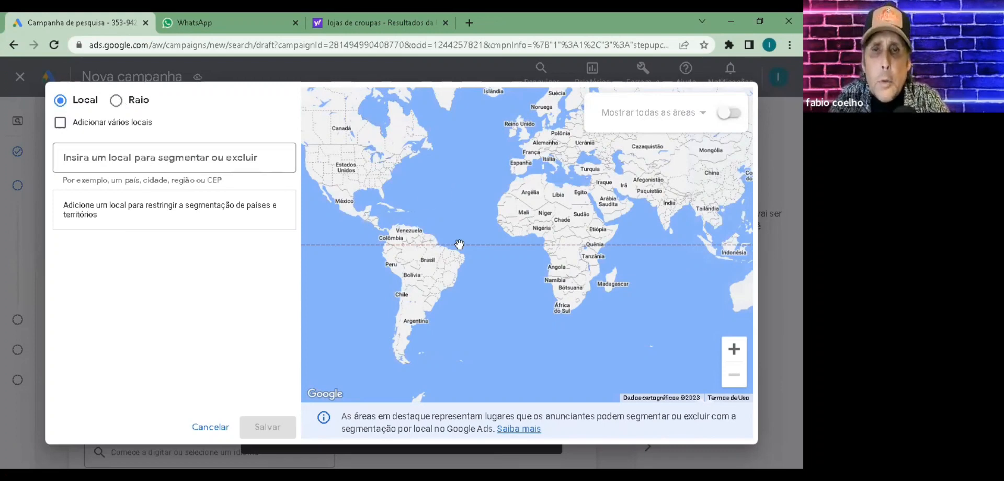
# Switch the location targeting to Raio and search for a place beginning with "rec"
pyautogui.click(116, 102)
pyautogui.click(92, 157)
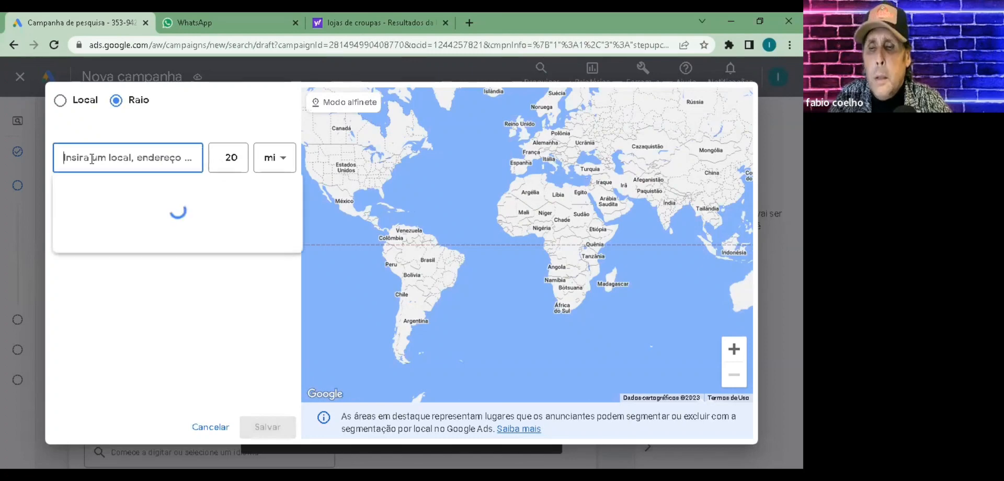
pyautogui.write('r')
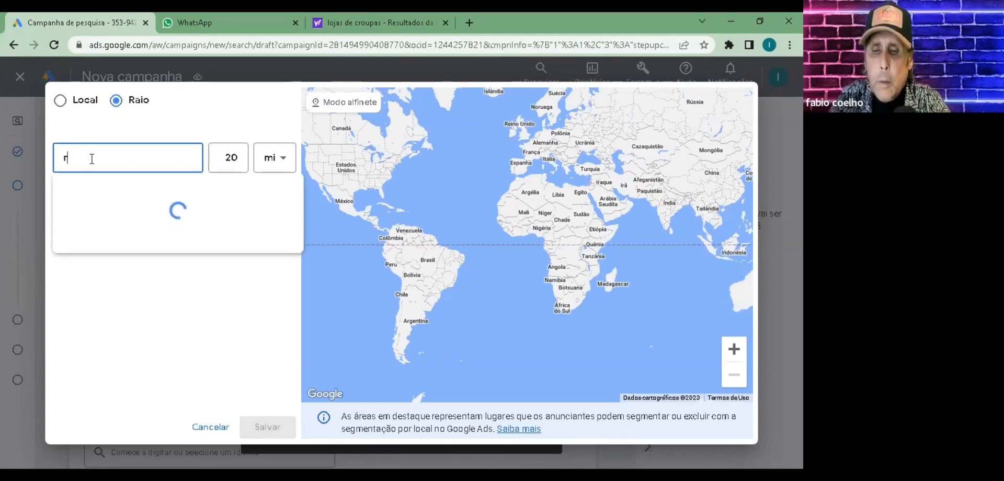
pyautogui.write('ec')
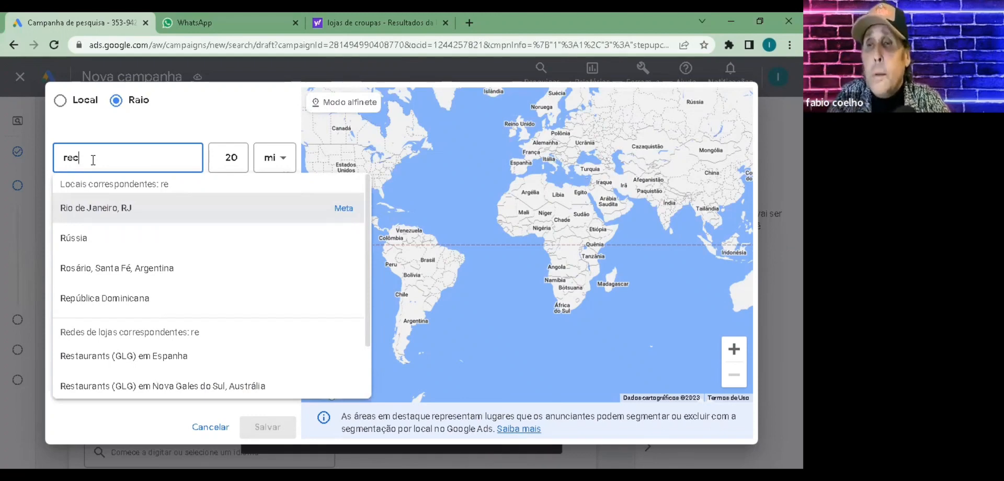
# Search for "boa viagem" and add Boa Viagem, Recife - PE as a radius targeting region
pyautogui.write('ife')
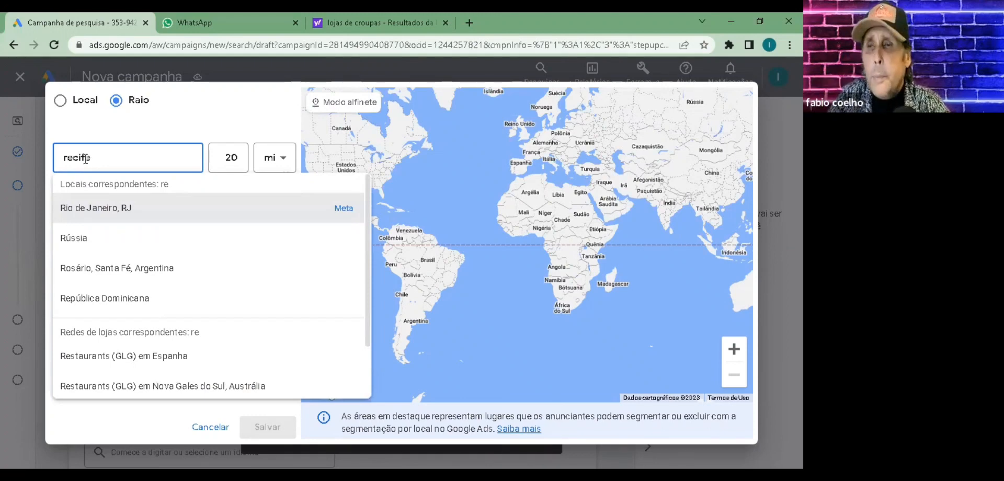
pyautogui.press('Return')
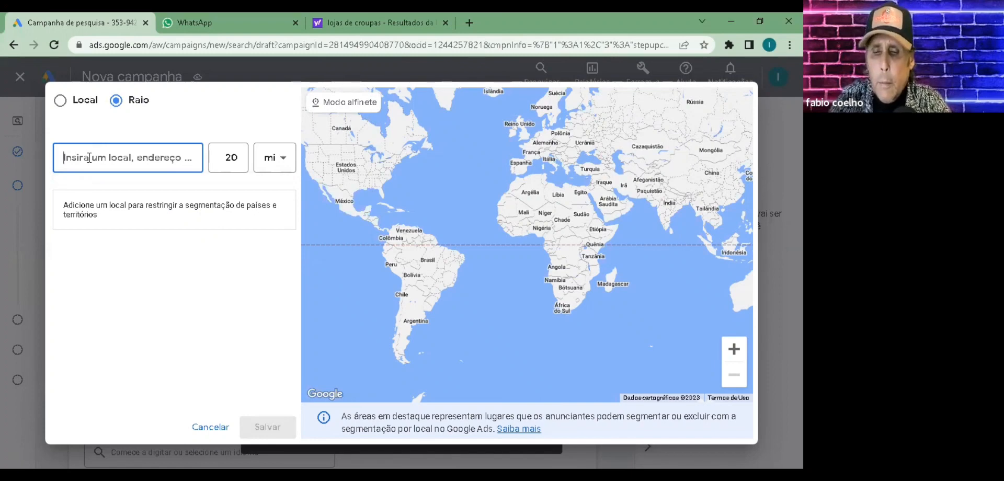
pyautogui.write('b')
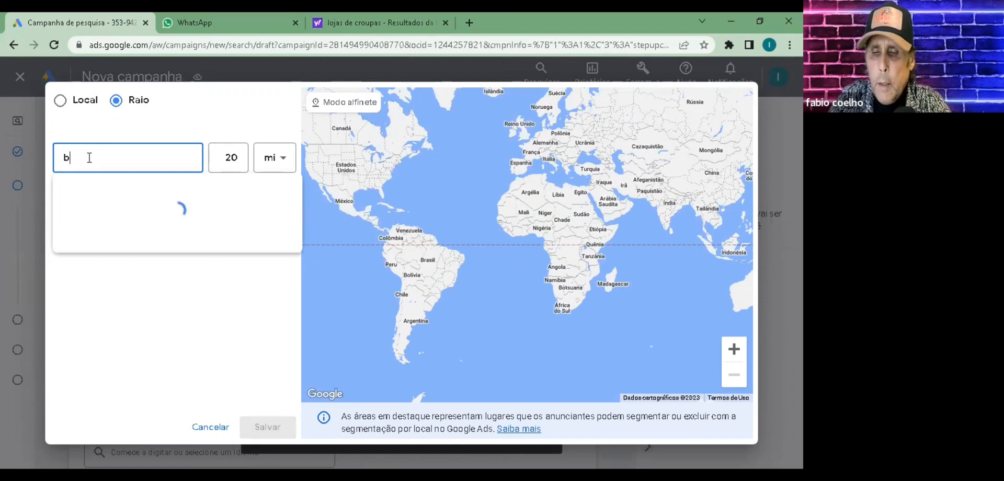
pyautogui.write('o')
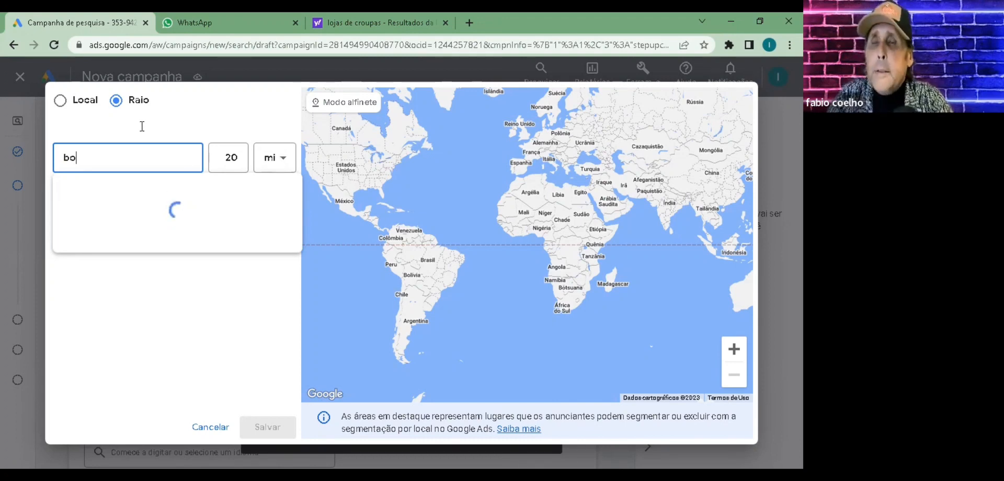
pyautogui.write('a viagem')
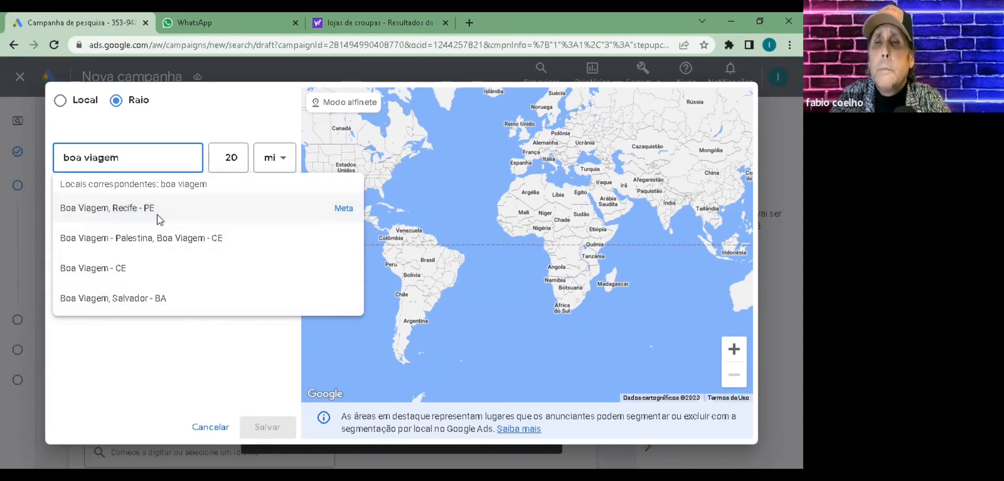
pyautogui.click(135, 202)
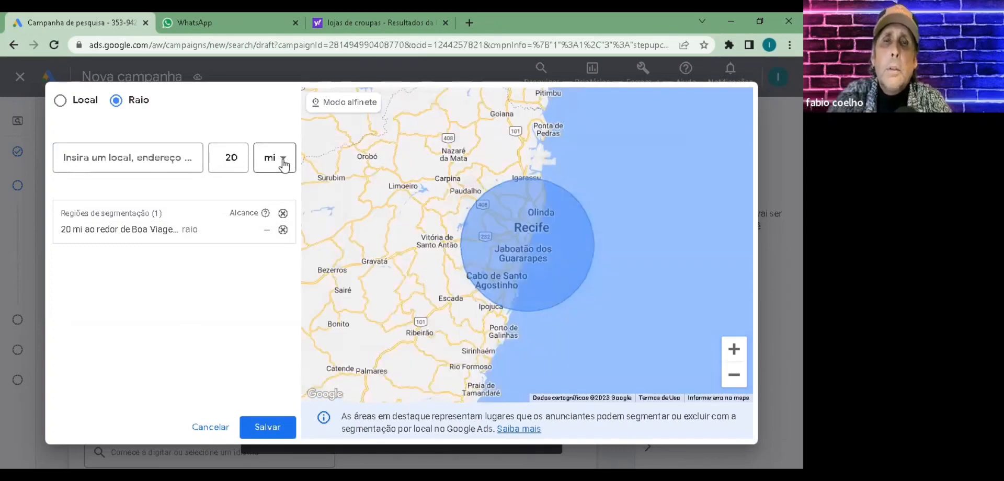
# Set the radius for new location entries to 10 km
pyautogui.click(283, 164)
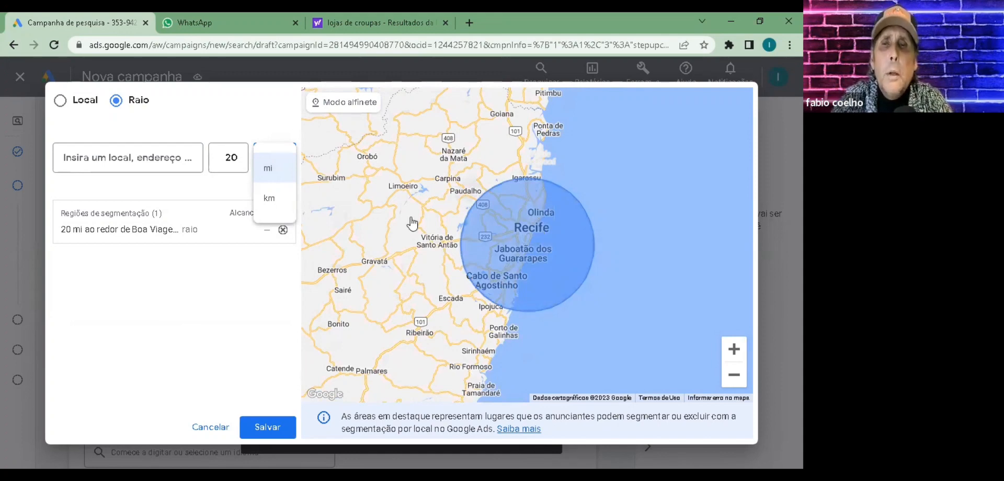
pyautogui.click(270, 200)
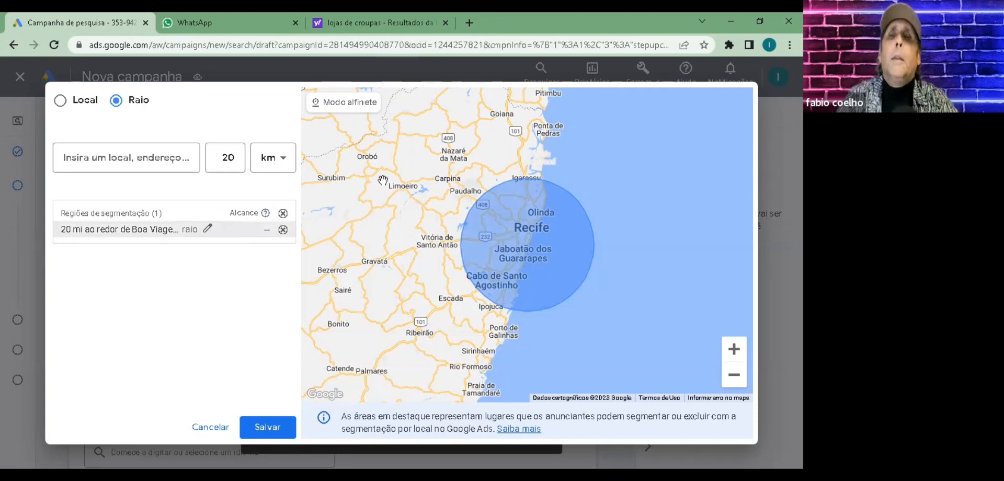
pyautogui.click(241, 162)
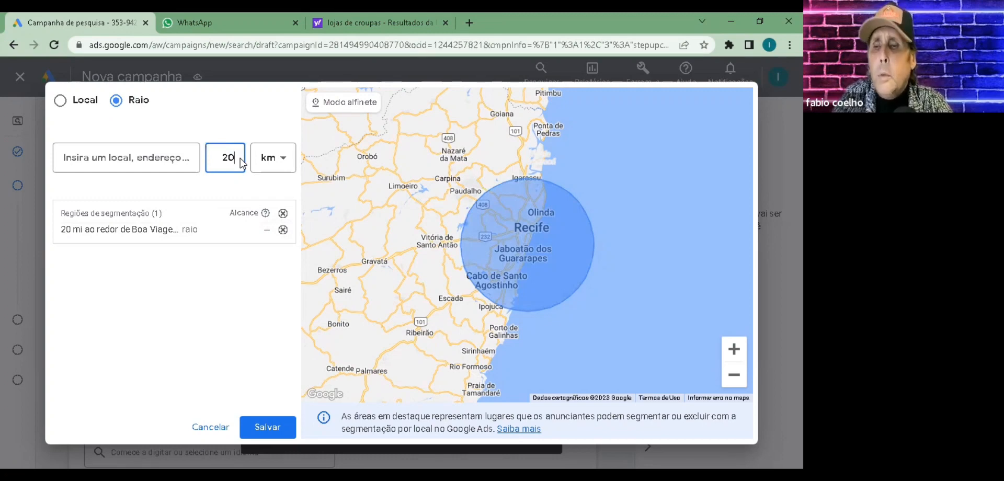
pyautogui.press('BackSpace')
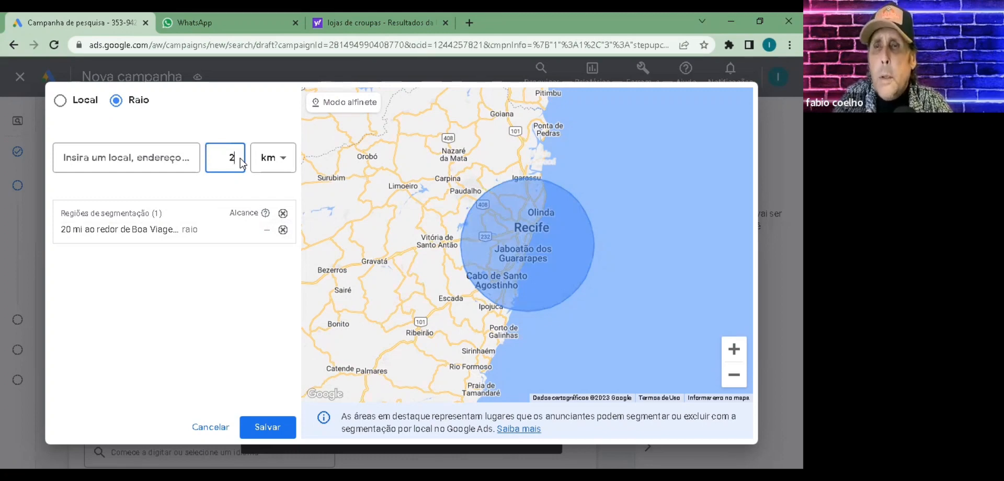
pyautogui.press('BackSpace')
pyautogui.write('10')
pyautogui.click(56, 230)
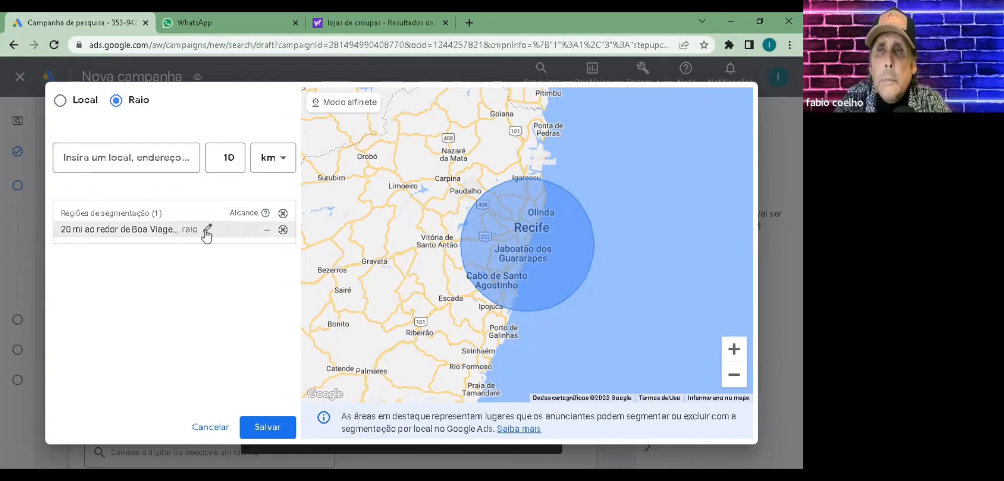
pyautogui.click(144, 160)
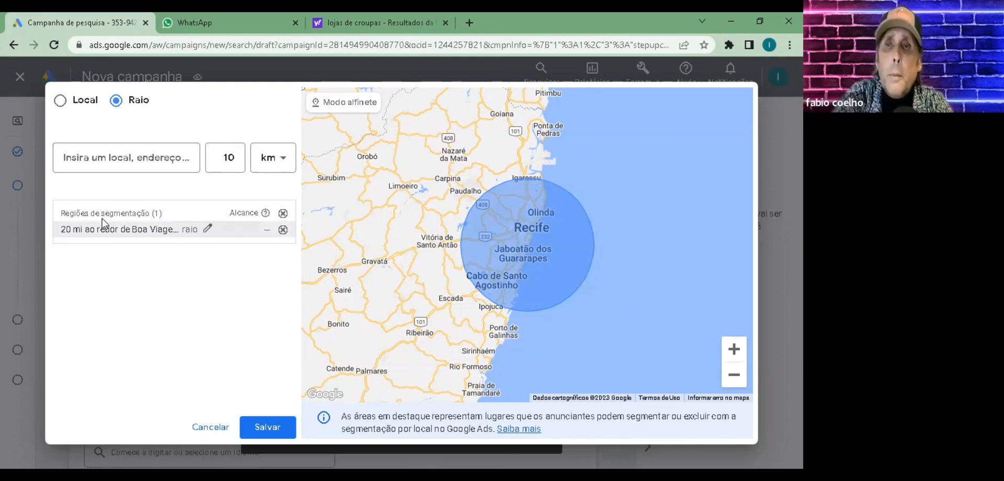
# Edit the existing Boa Viagem targeting region so that its radius is 10 km
pyautogui.click(207, 230)
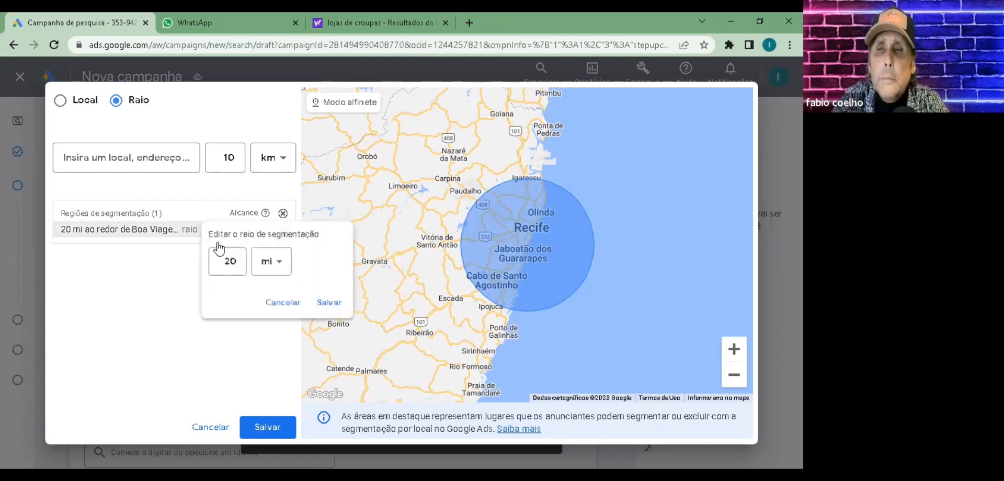
pyautogui.click(282, 270)
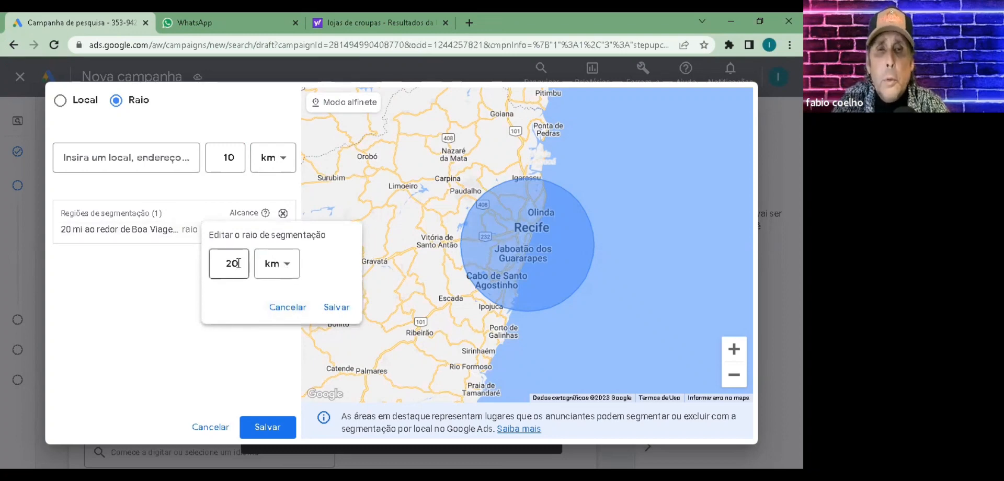
pyautogui.click(238, 263)
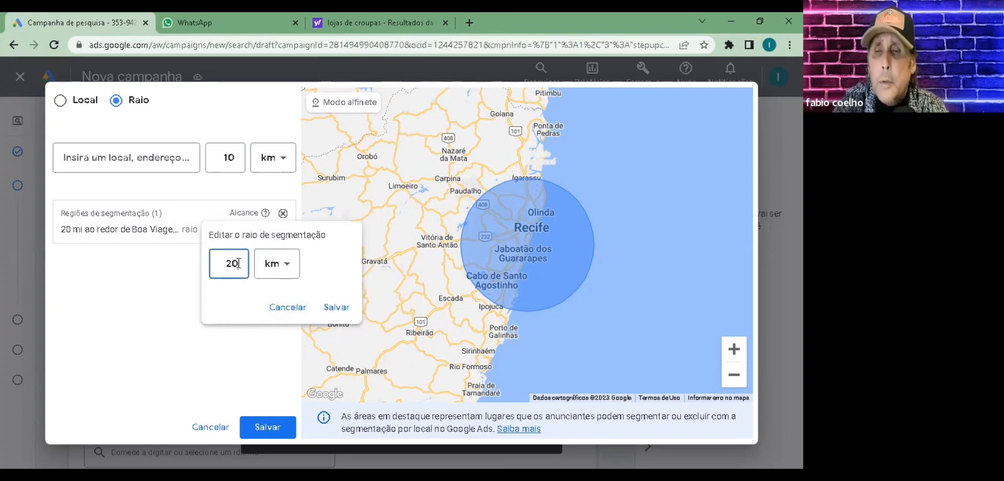
pyautogui.press('BackSpace')
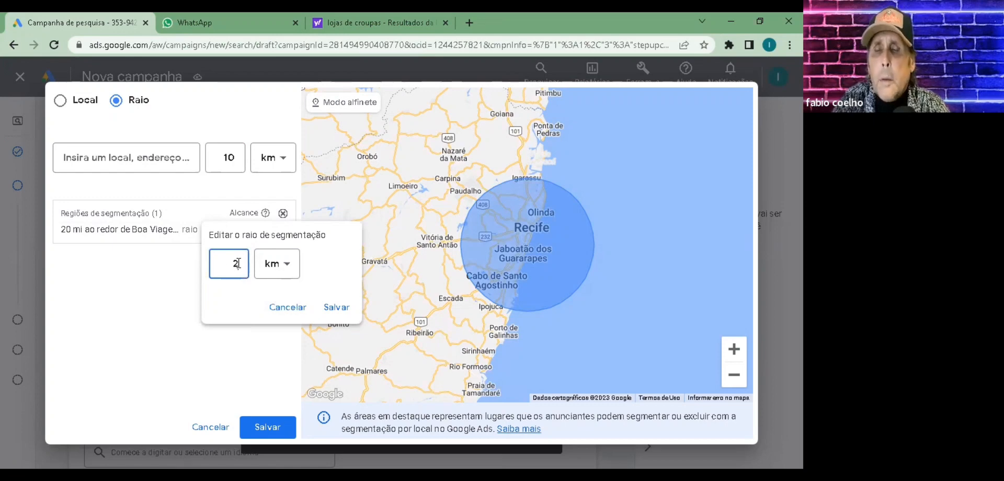
pyautogui.press('BackSpace')
pyautogui.write('10')
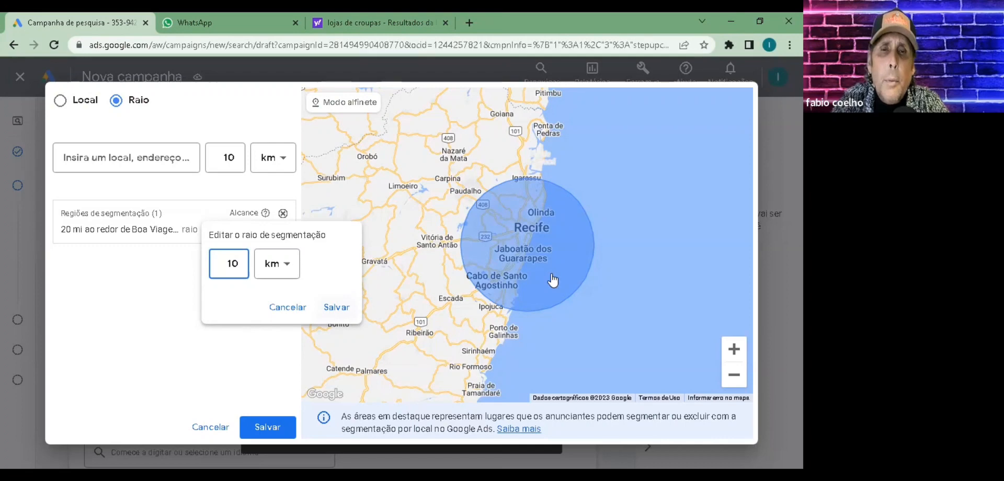
pyautogui.press('Return')
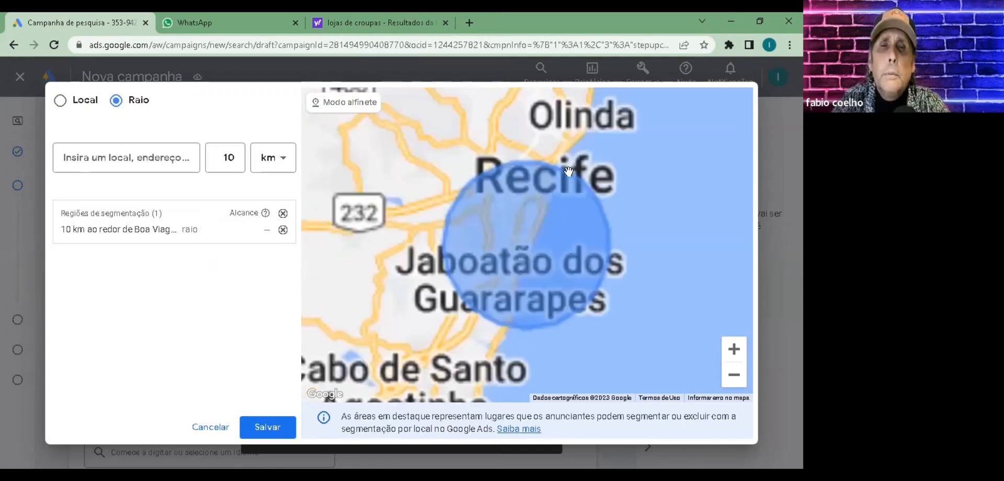
# Check the Boa Viagem radius area on the map and save the advanced location targeting
pyautogui.scroll(-2, 675, 275)
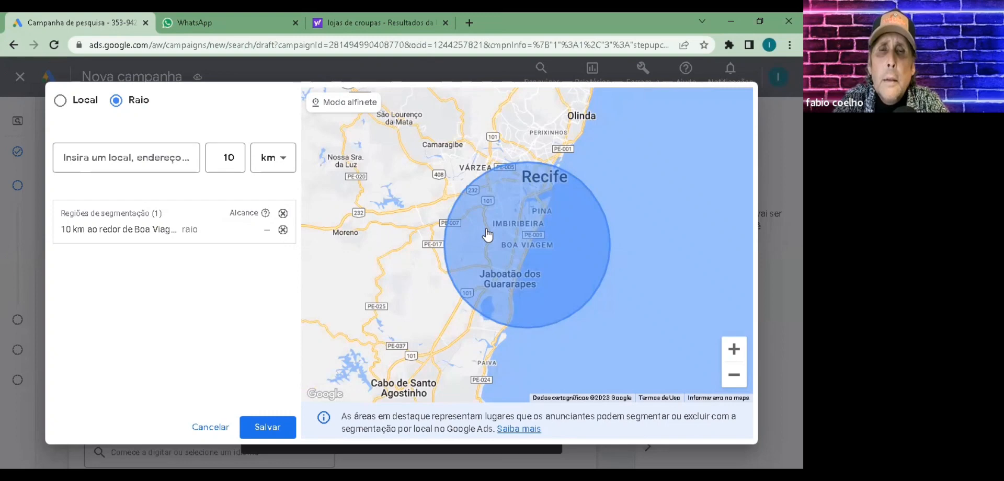
pyautogui.scroll(-2, 727, 321)
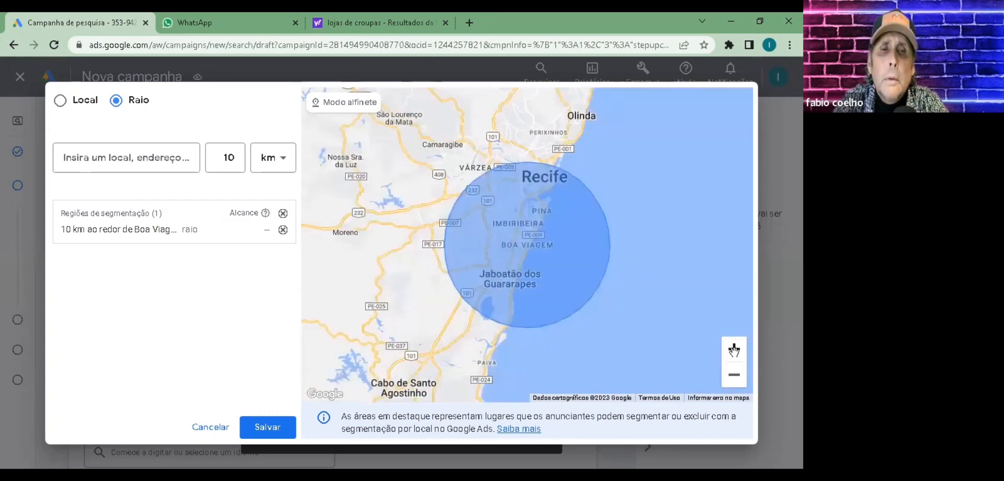
pyautogui.scroll(1, 521, 225)
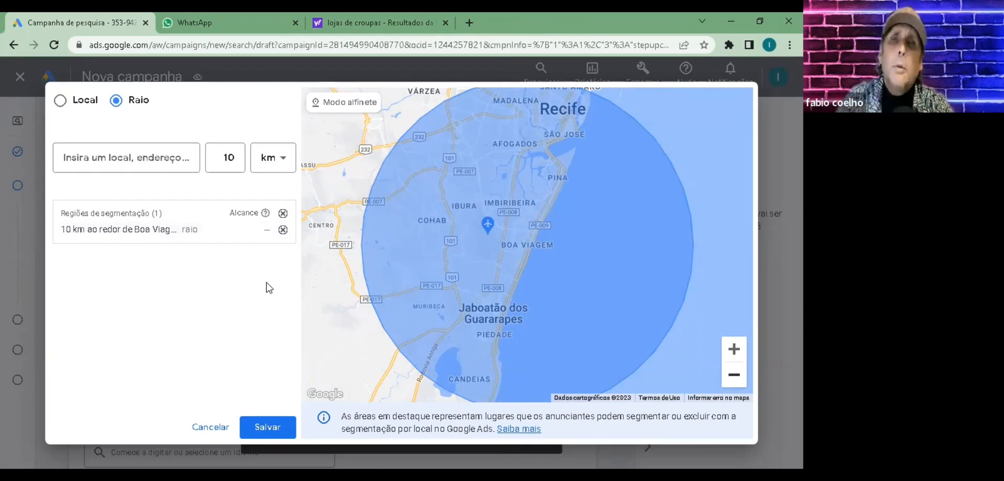
pyautogui.scroll(-1, 580, 113)
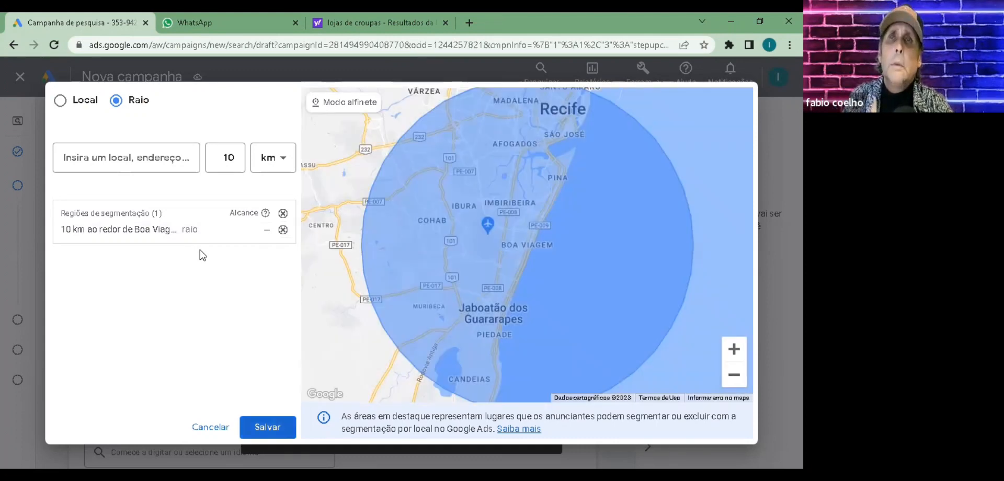
pyautogui.press('Return')
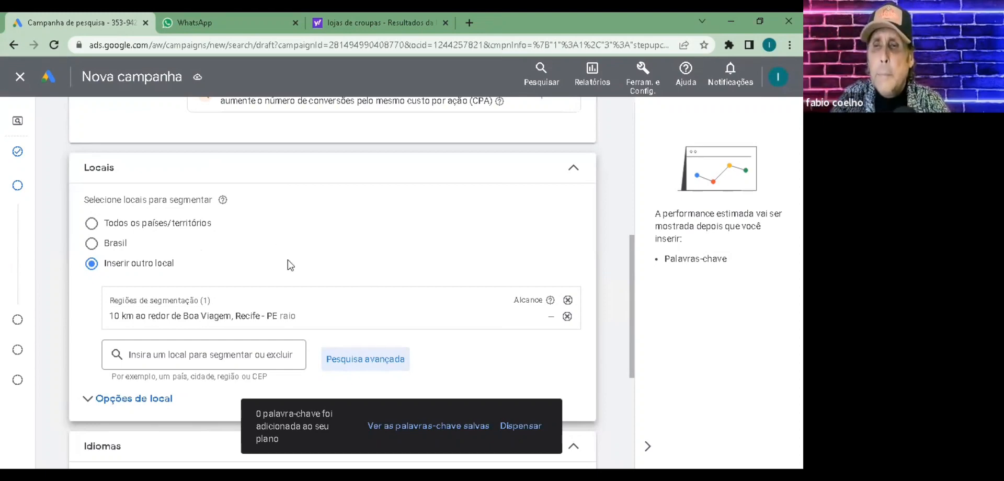
# Search the campaign languages for "por" and deselect Português
pyautogui.scroll(-1, 290, 265)
pyautogui.scroll(-3, 289, 264)
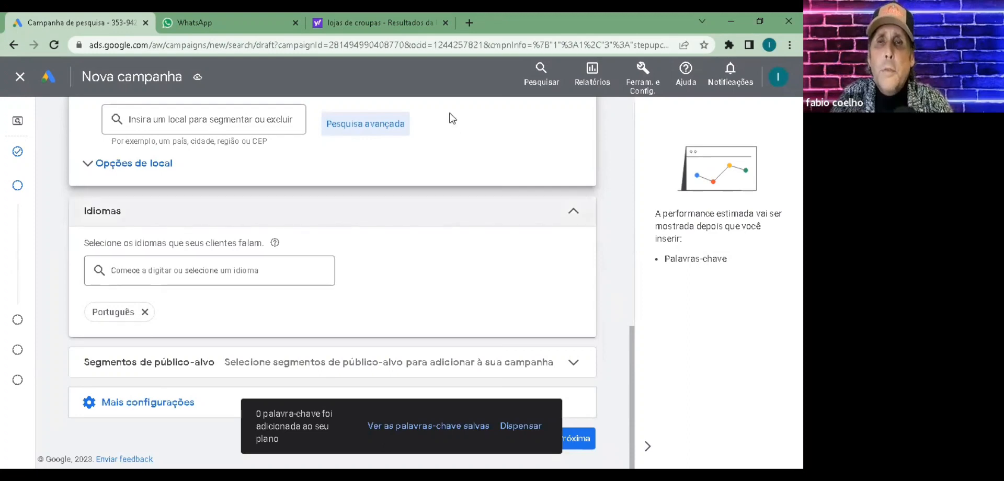
pyautogui.scroll(2, 453, 118)
pyautogui.scroll(2, 452, 118)
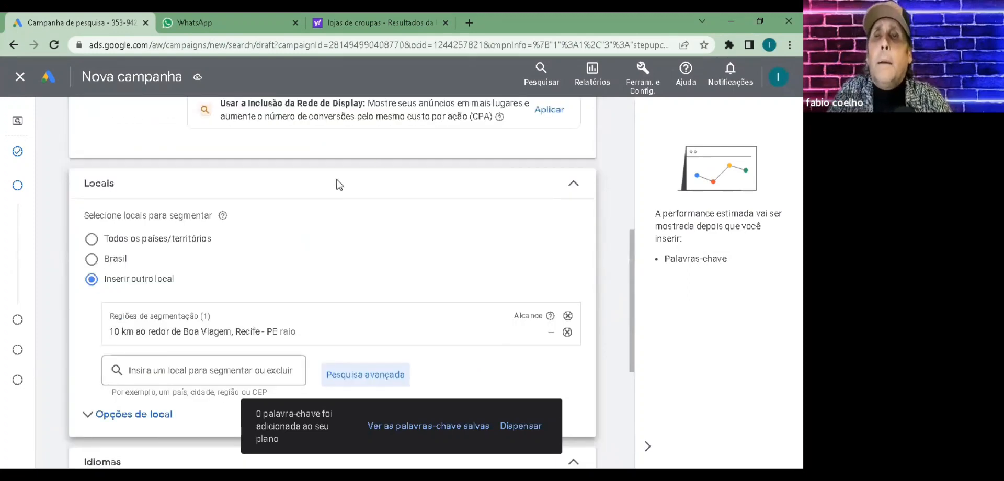
pyautogui.scroll(-2, 339, 185)
pyautogui.scroll(-2, 223, 272)
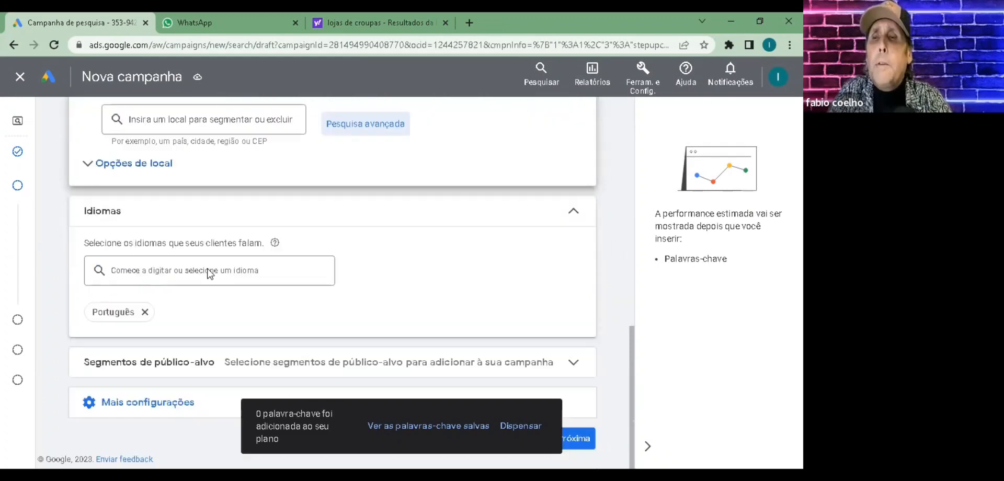
pyautogui.click(121, 271)
pyautogui.write('por')
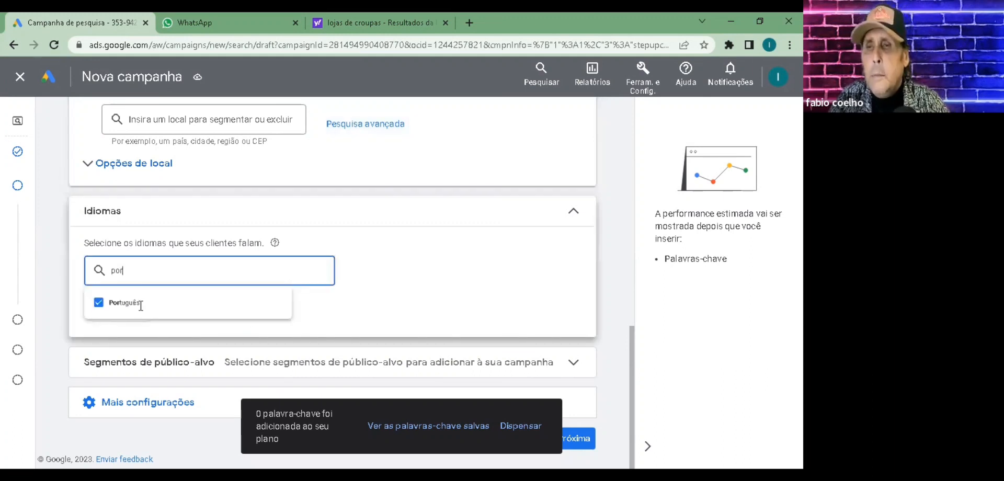
pyautogui.click(192, 300)
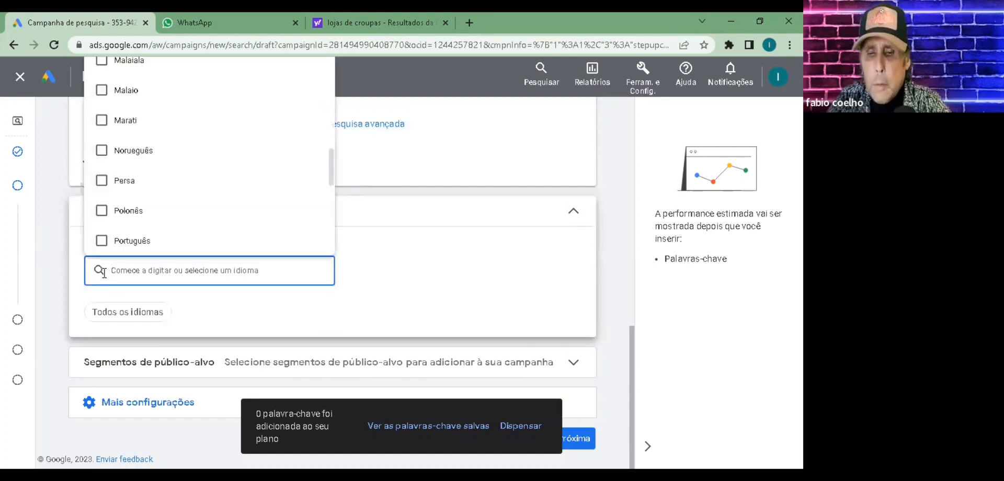
# Search the campaign languages for "ing" and select Inglês
pyautogui.write('ing')
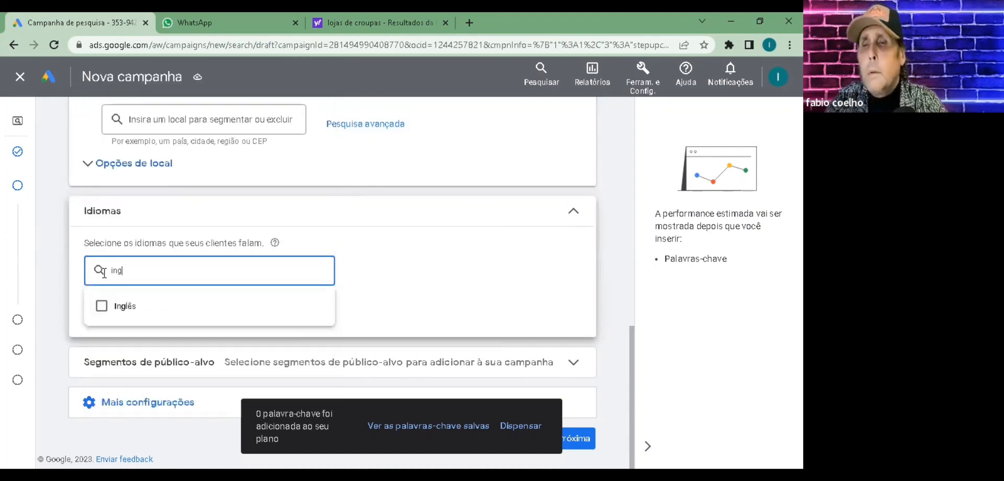
pyautogui.click(126, 312)
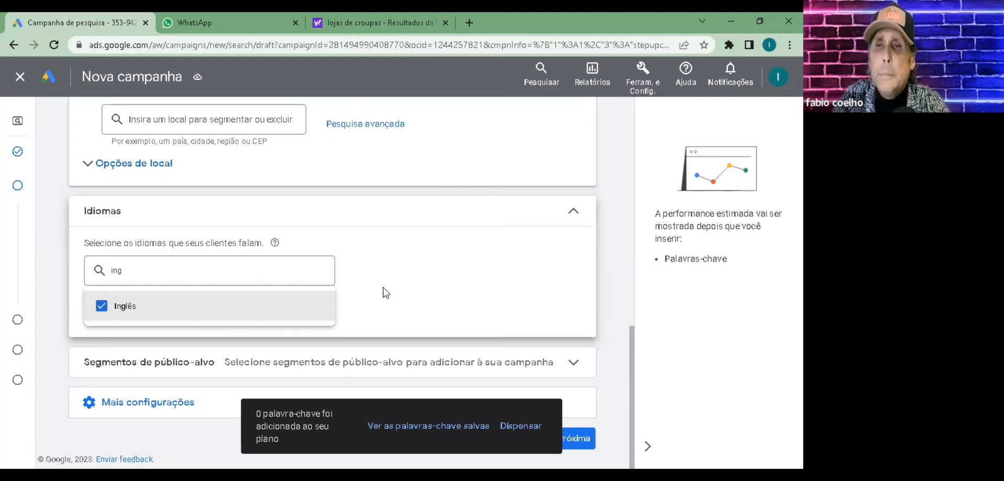
pyautogui.click(156, 282)
pyautogui.click(99, 307)
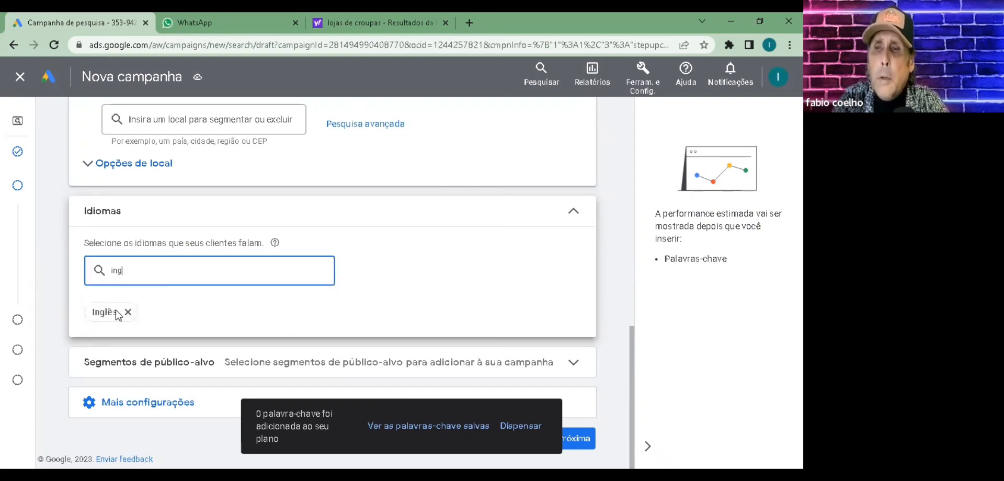
# Search the campaign languages for "portu" and select Português in addition to Inglês
pyautogui.doubleClick(109, 269)
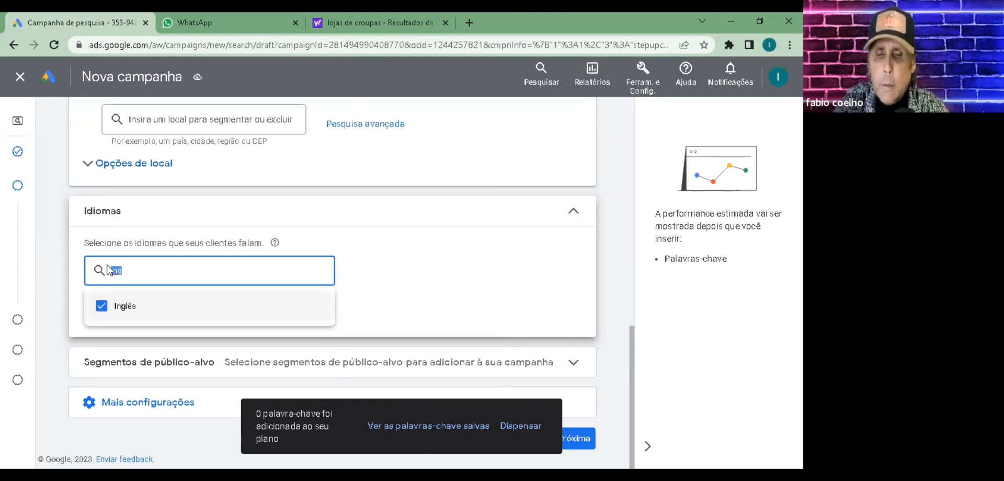
pyautogui.press('BackSpace')
pyautogui.write('po')
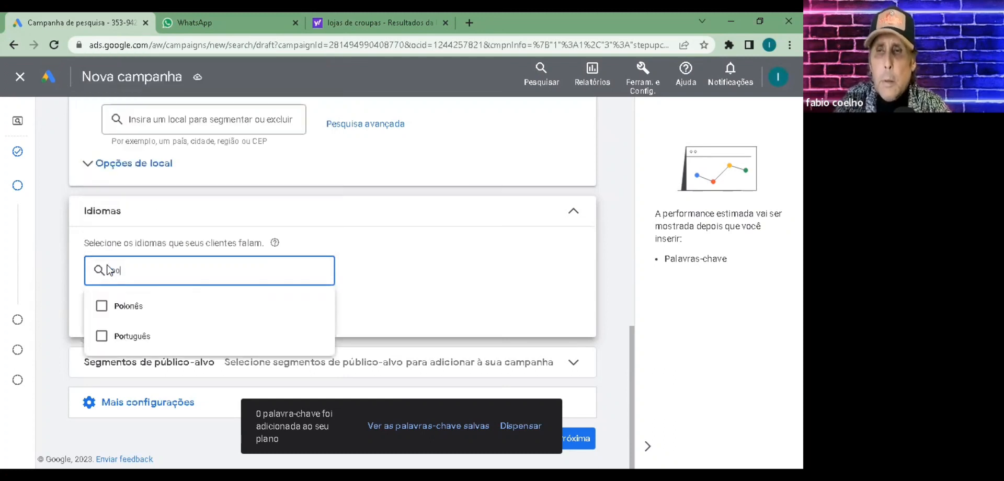
pyautogui.write('rt')
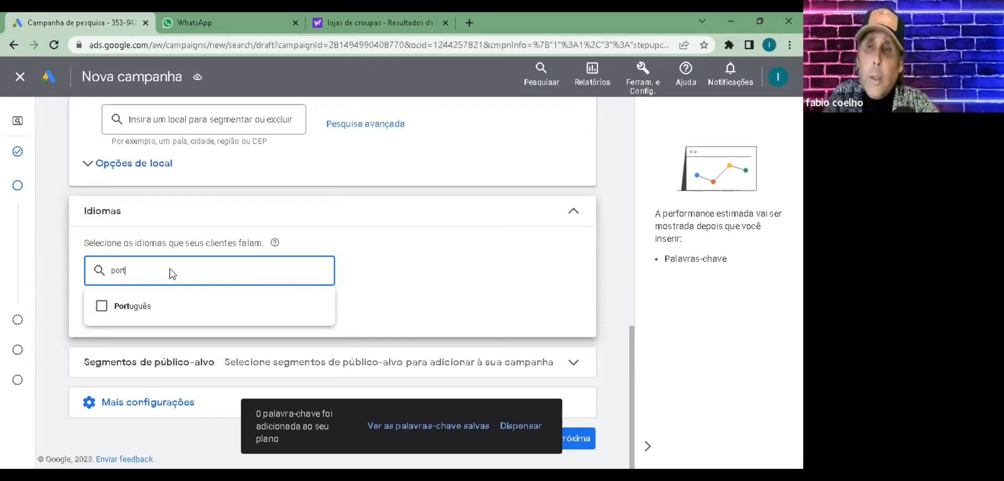
pyautogui.write('u')
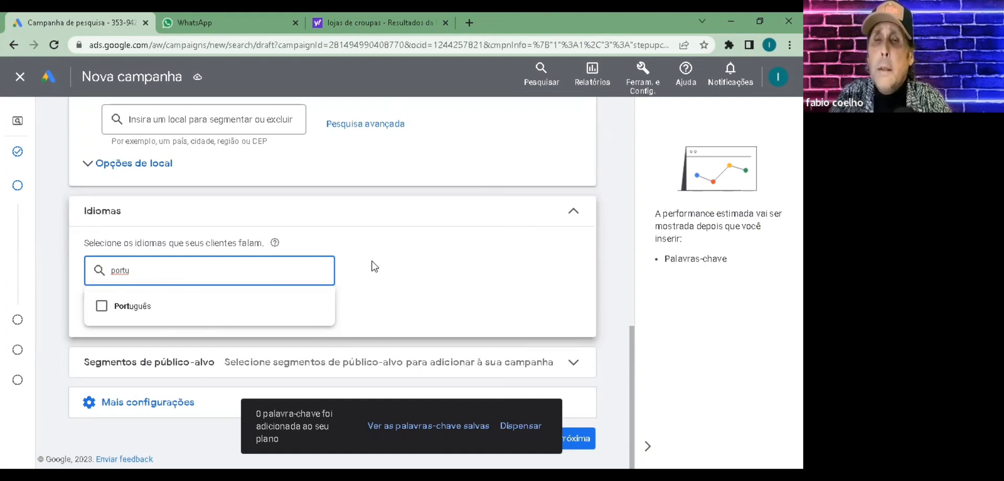
pyautogui.click(147, 308)
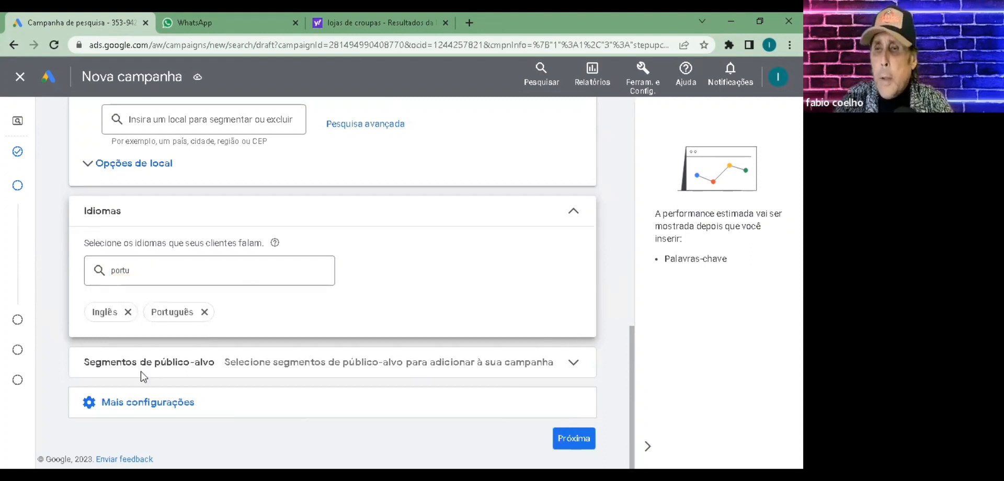
# Expand the additional campaign settings and check the start and end date options
pyautogui.click(172, 411)
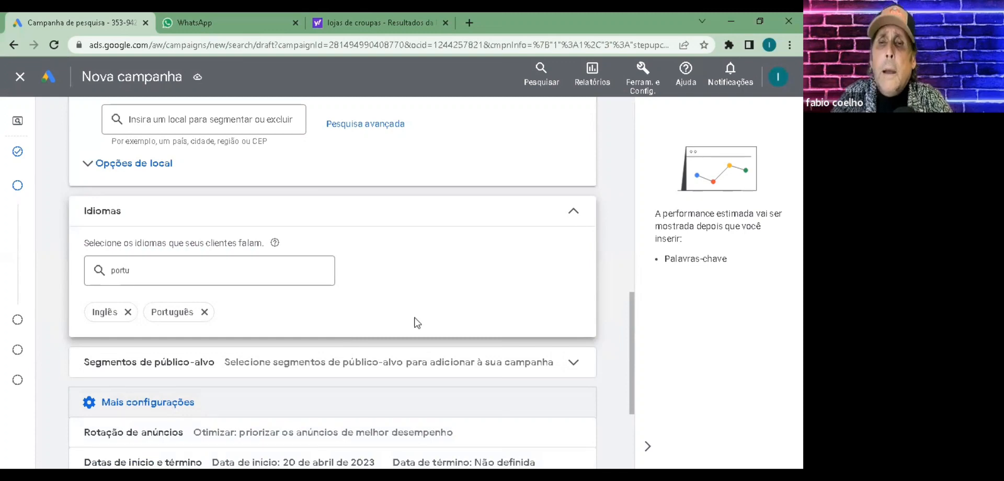
pyautogui.scroll(-1, 313, 307)
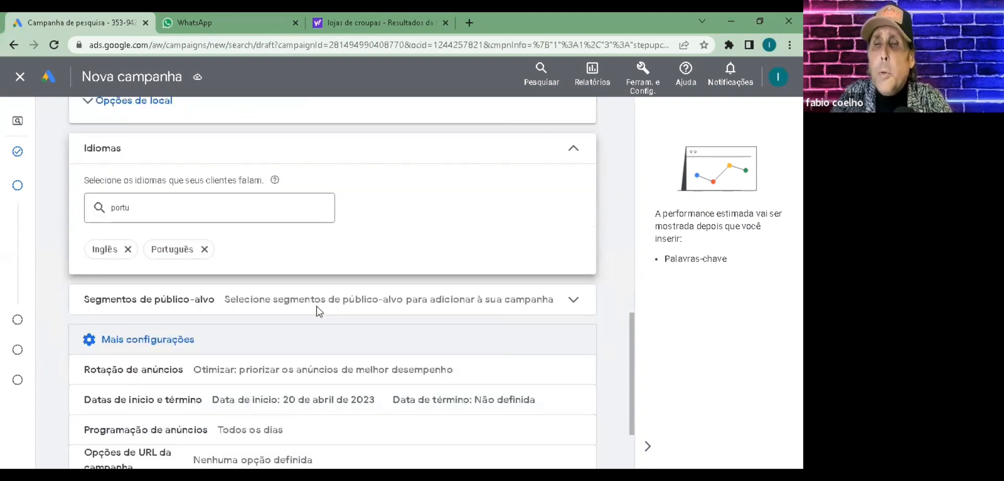
pyautogui.scroll(-2, 109, 298)
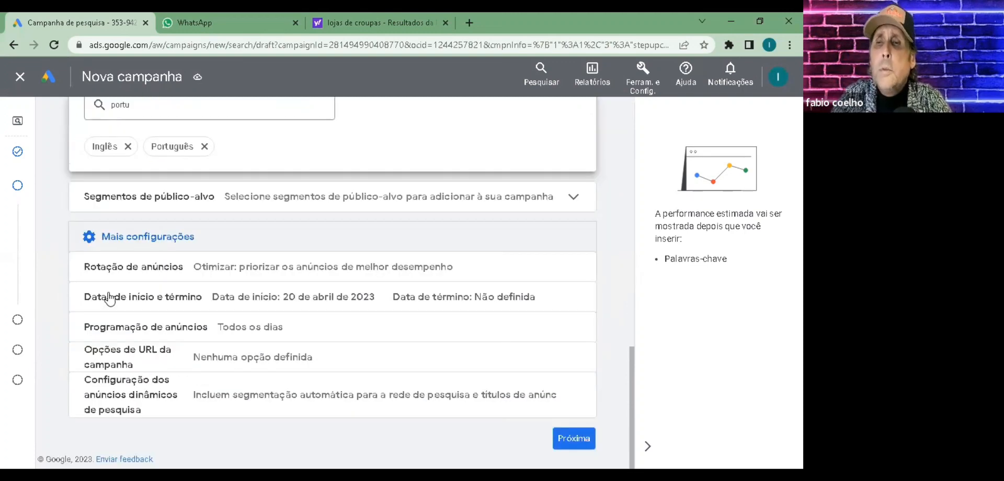
pyautogui.click(351, 302)
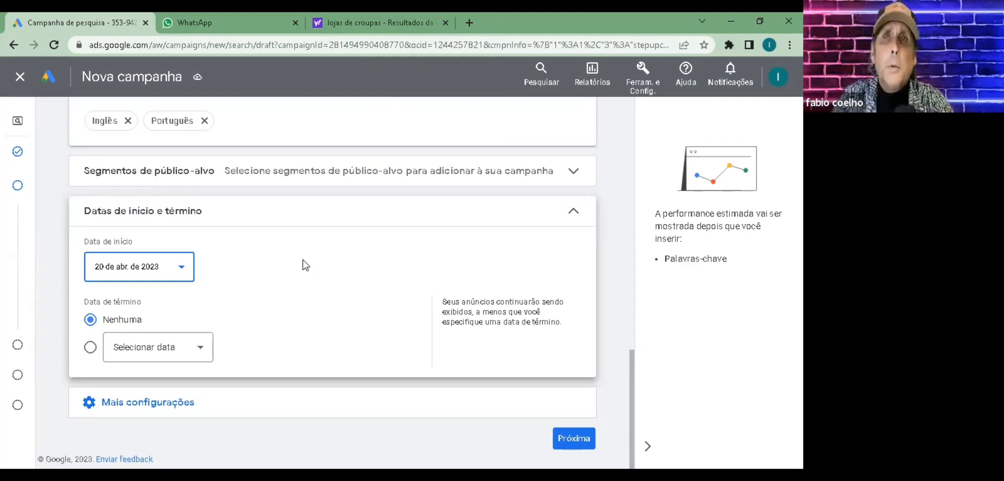
pyautogui.click(584, 218)
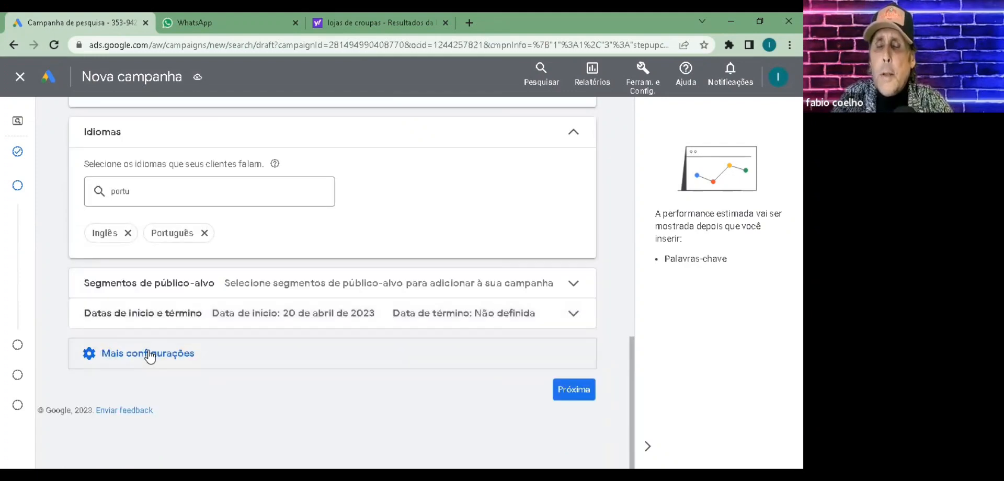
# Open the ad schedule in the additional settings, review its available day options, and collapse it without editing
pyautogui.click(148, 354)
pyautogui.scroll(-1, 305, 327)
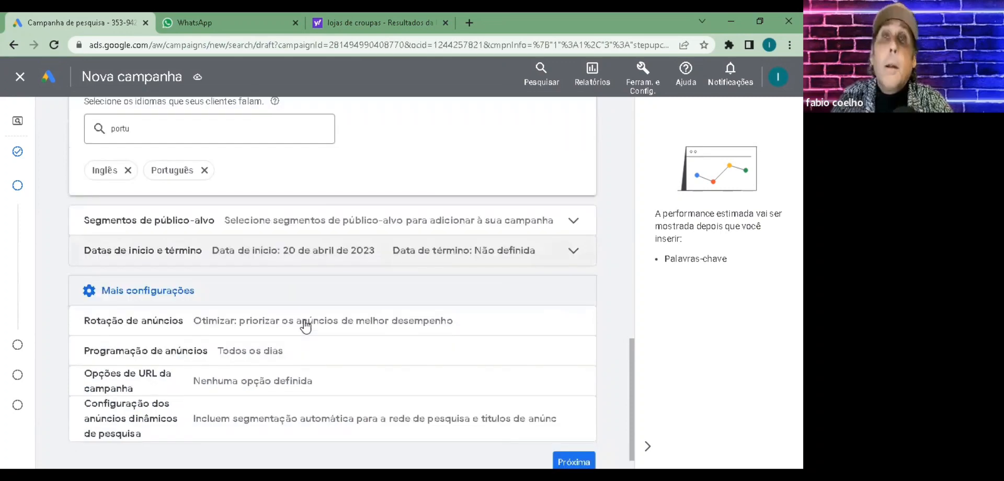
pyautogui.scroll(-1, 325, 324)
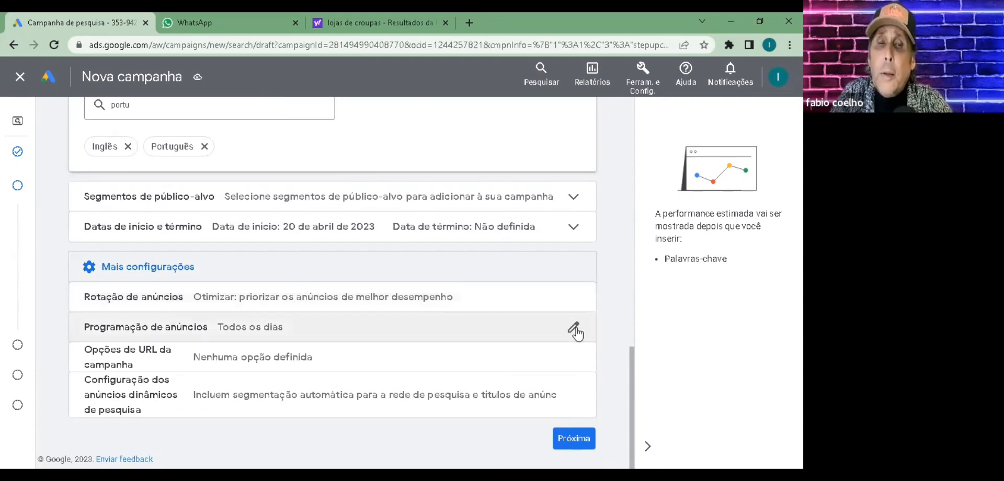
pyautogui.click(575, 331)
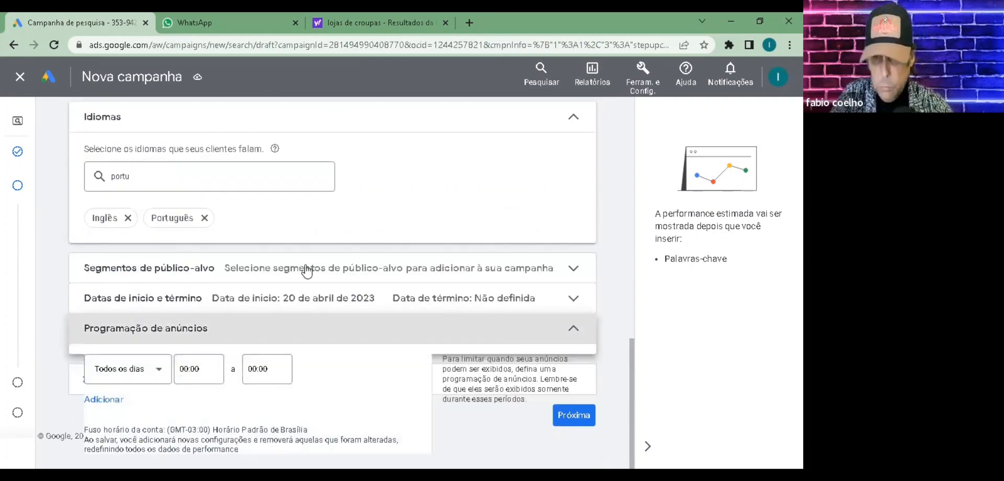
pyautogui.scroll(-1, 325, 269)
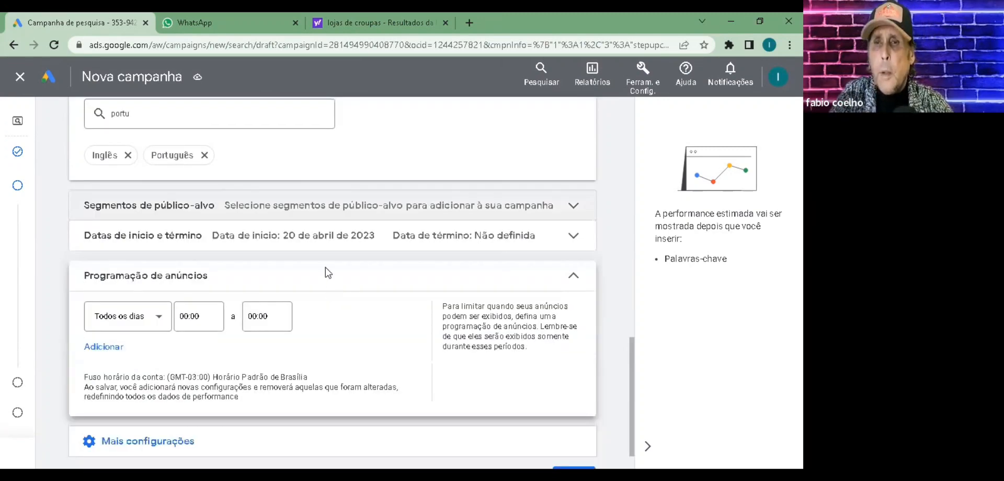
pyautogui.scroll(-1, 272, 289)
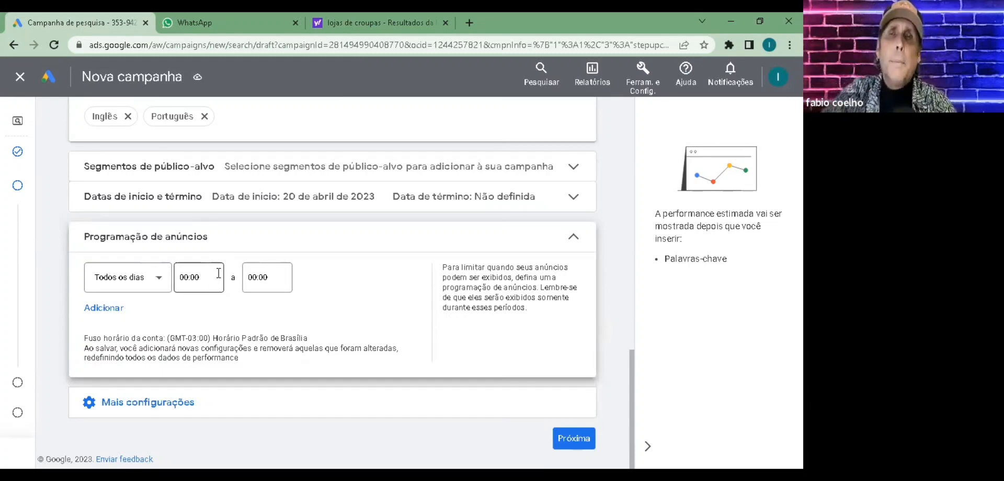
pyautogui.click(160, 284)
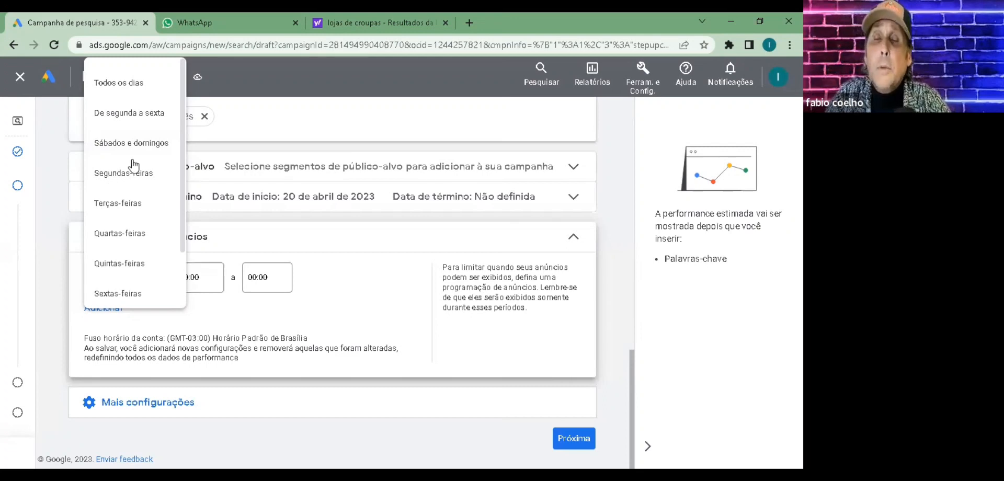
pyautogui.scroll(-2, 127, 187)
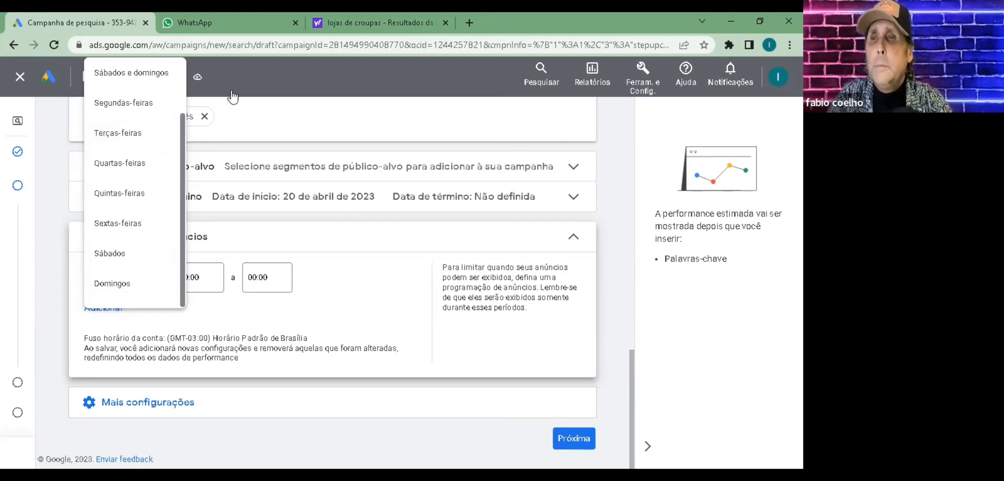
pyautogui.click(236, 257)
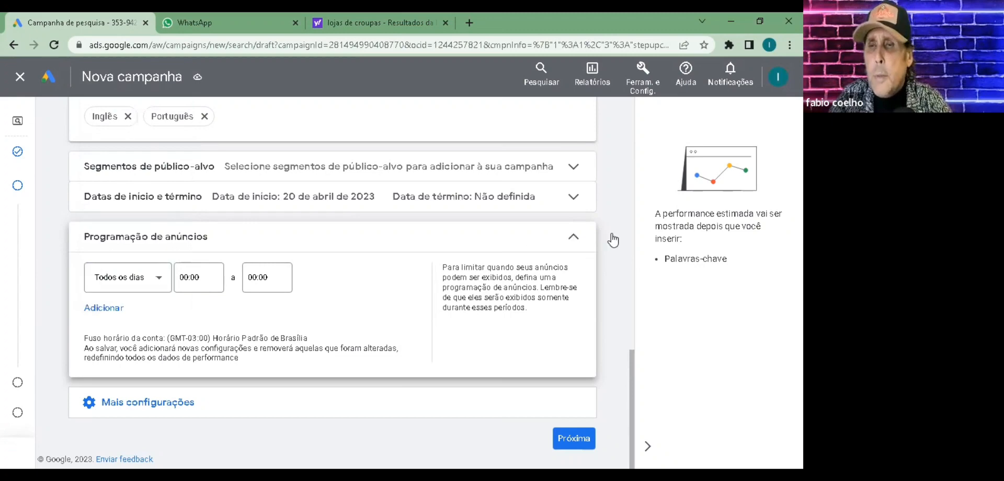
pyautogui.click(574, 239)
# Continue to the keywords and ads stage and review the full list of keywords entered for the ad group
pyautogui.click(574, 437)
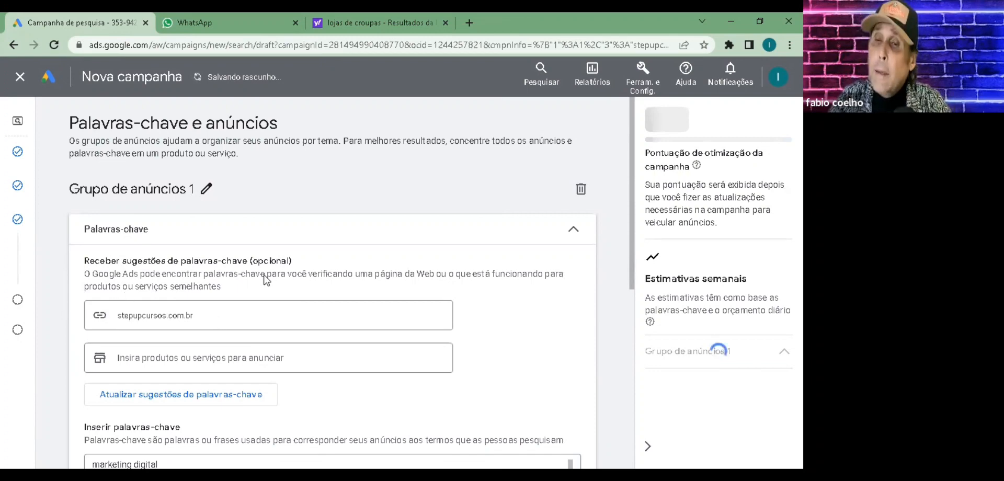
pyautogui.scroll(-1, 150, 278)
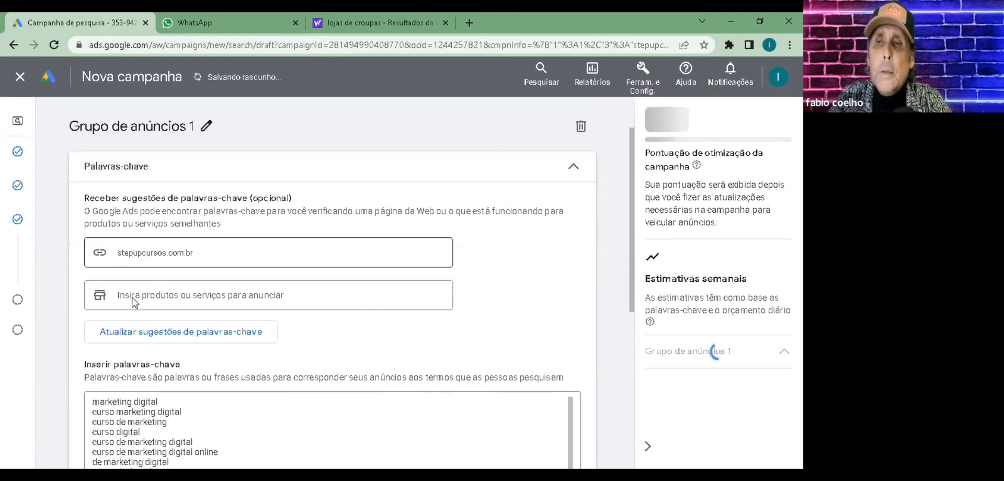
pyautogui.scroll(-1, 187, 303)
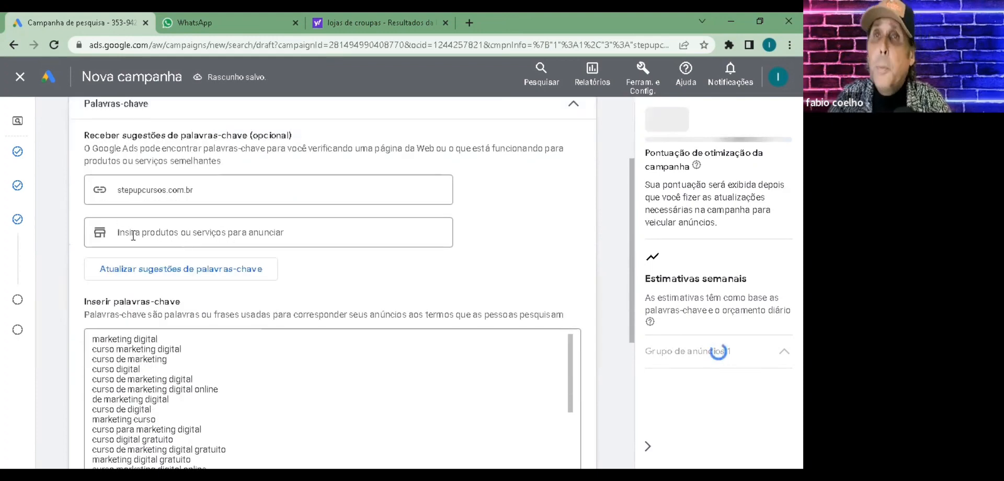
pyautogui.scroll(-2, 133, 236)
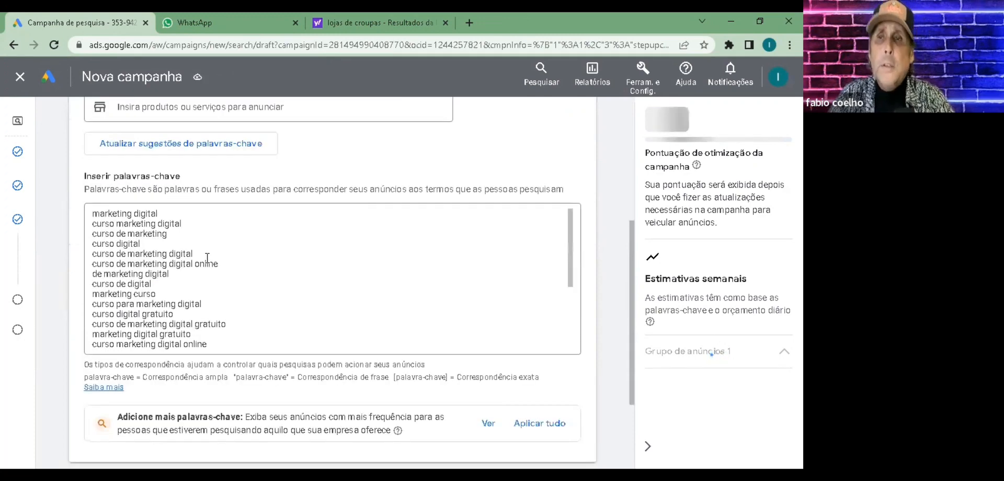
pyautogui.scroll(-2, 274, 257)
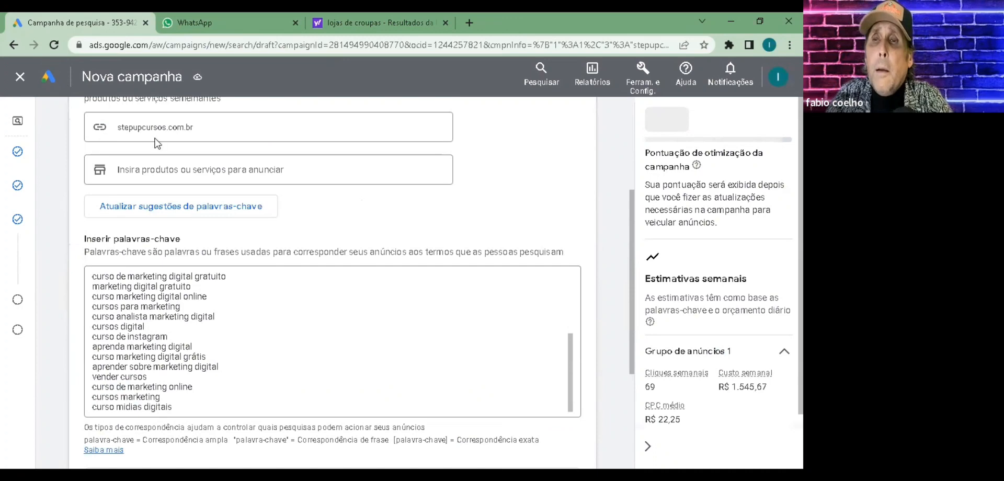
pyautogui.scroll(3, 141, 175)
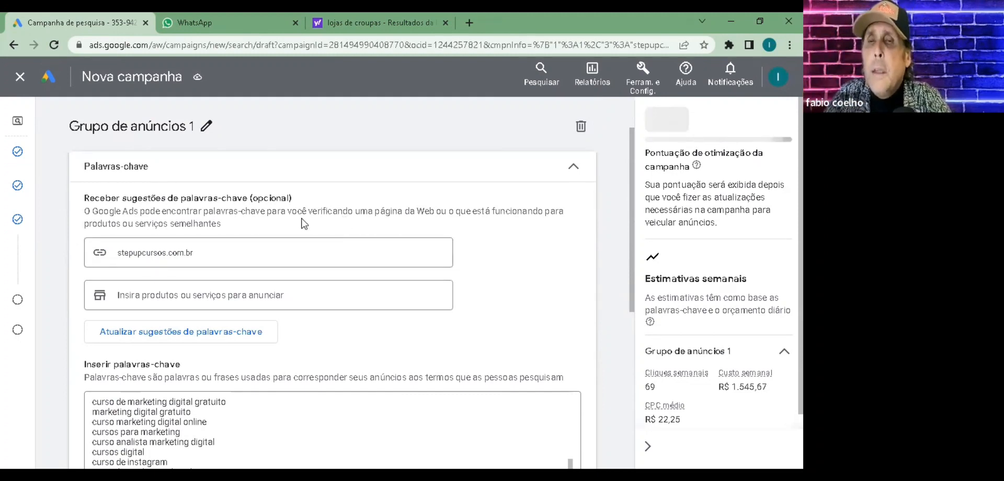
pyautogui.scroll(-5, 303, 224)
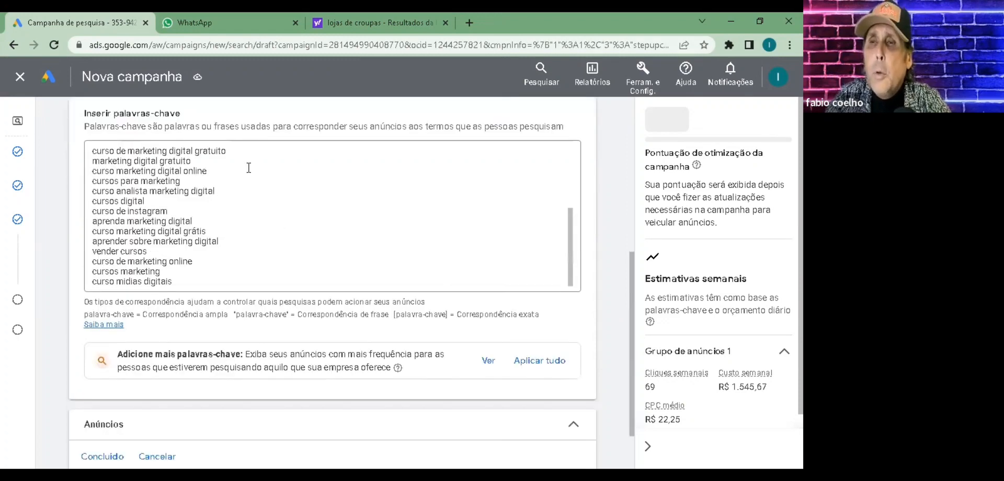
pyautogui.scroll(-2, 249, 167)
pyautogui.scroll(3, 249, 168)
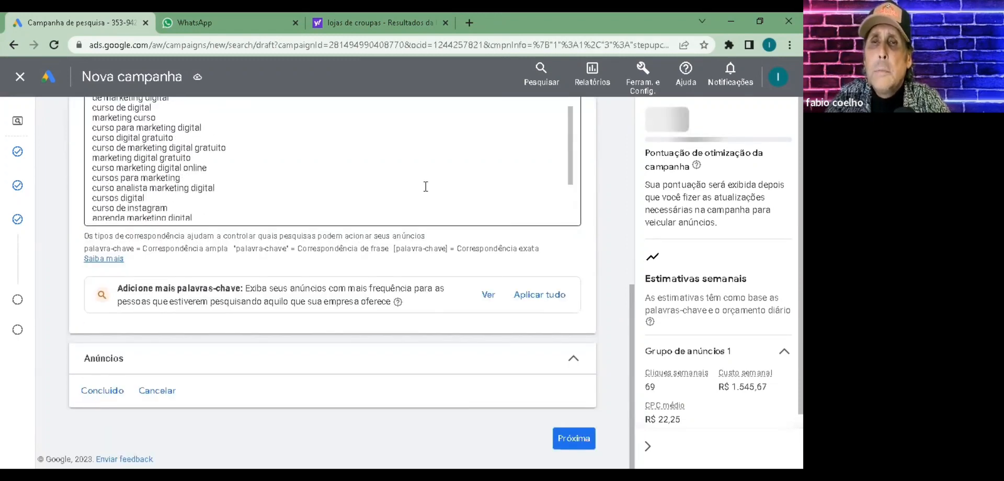
pyautogui.scroll(4, 424, 187)
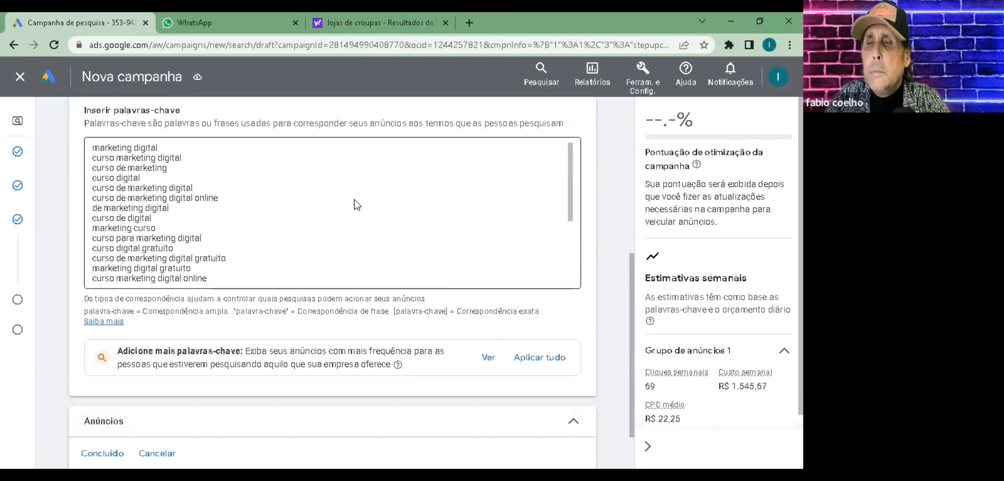
pyautogui.scroll(2, 100, 204)
pyautogui.click(165, 210)
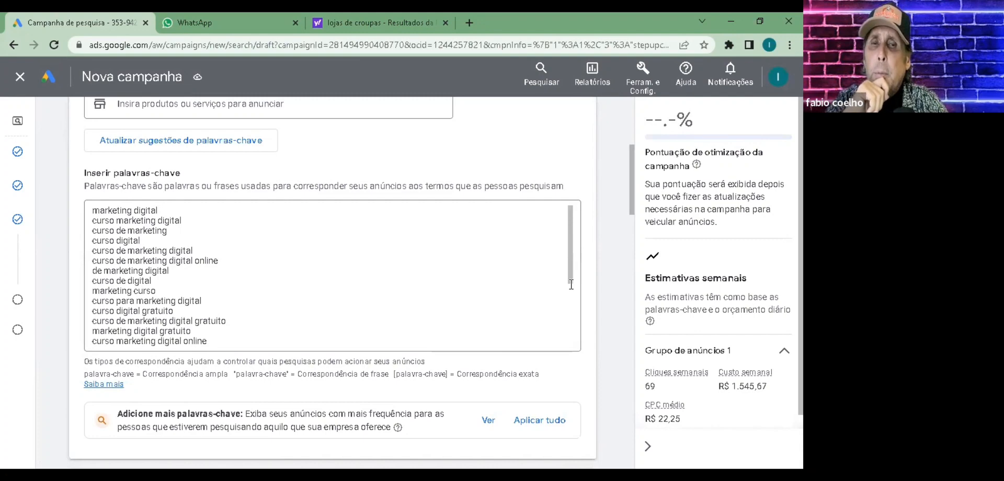
pyautogui.moveTo(570, 275); pyautogui.dragTo(570, 340)
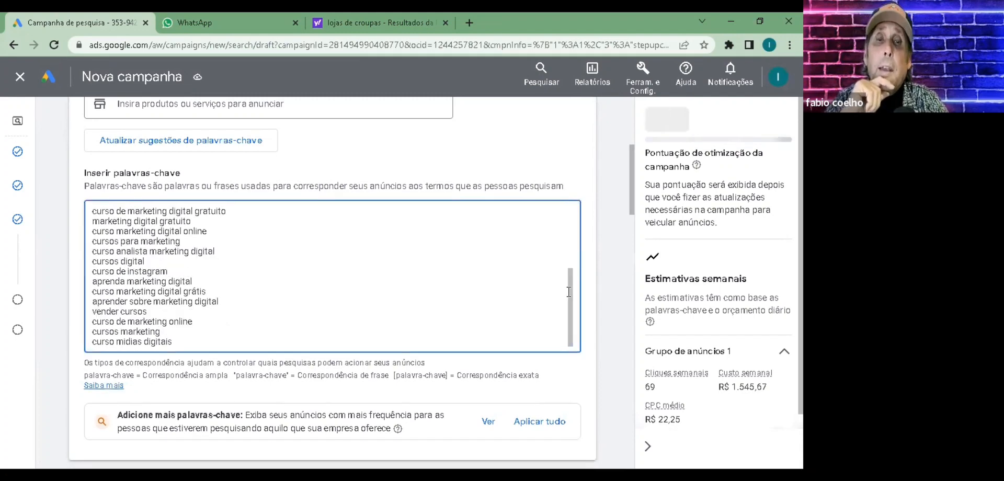
pyautogui.moveTo(569, 292); pyautogui.dragTo(569, 208)
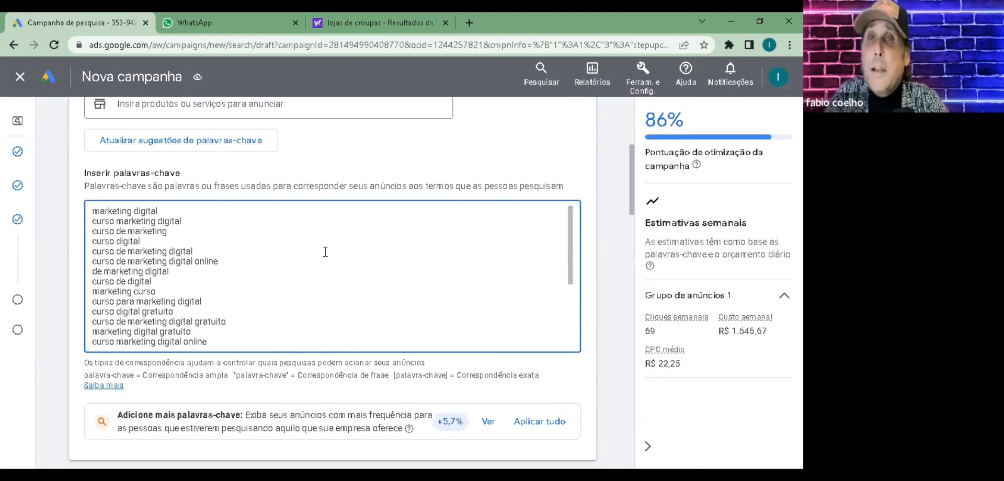
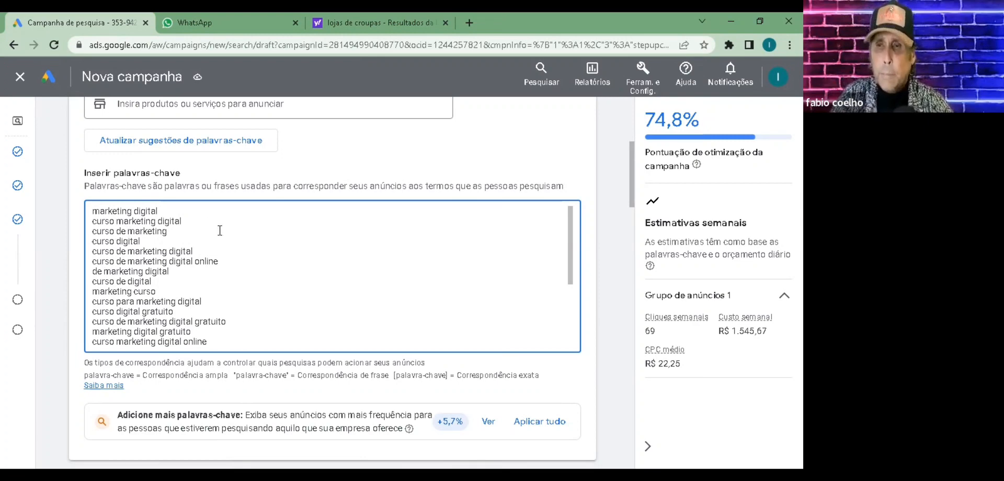
# Look over the keyword list again and examine the ad's final URL, display path and mobile preview
pyautogui.scroll(-5, 219, 231)
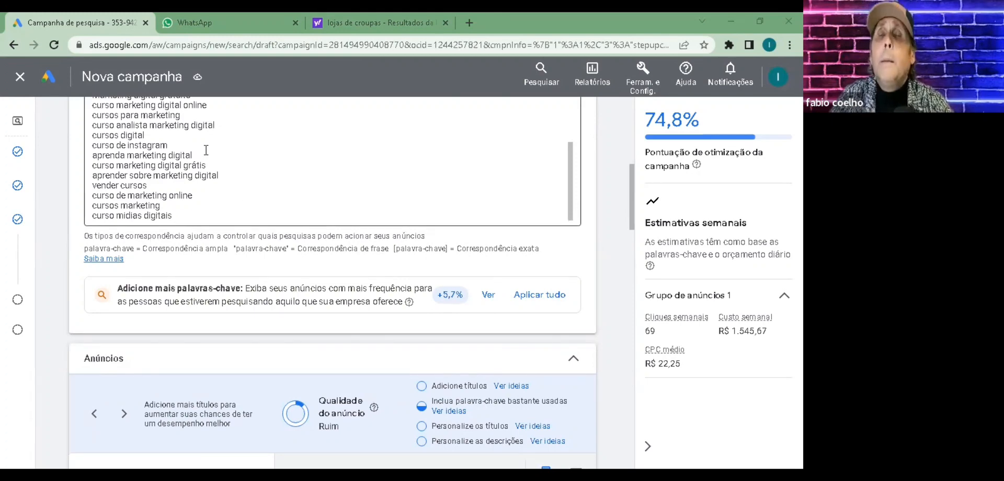
pyautogui.scroll(5, 206, 150)
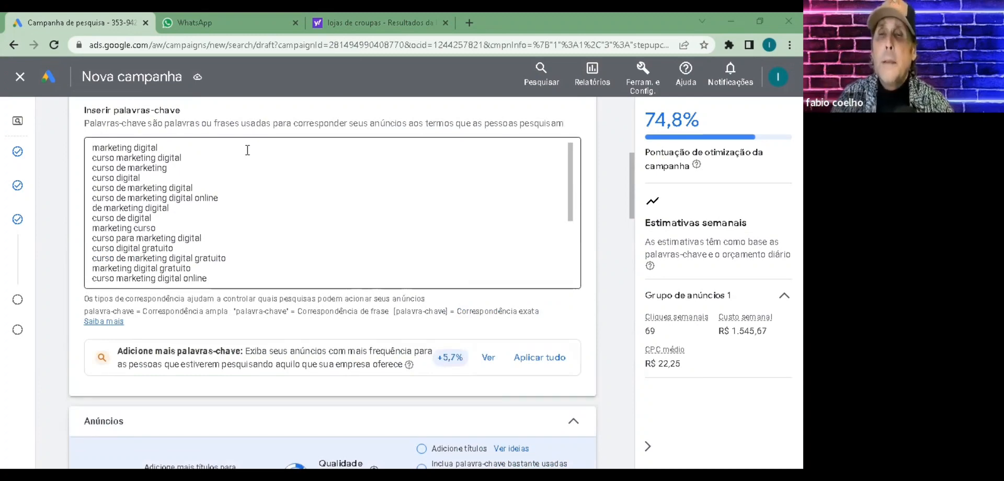
pyautogui.scroll(-4, 236, 209)
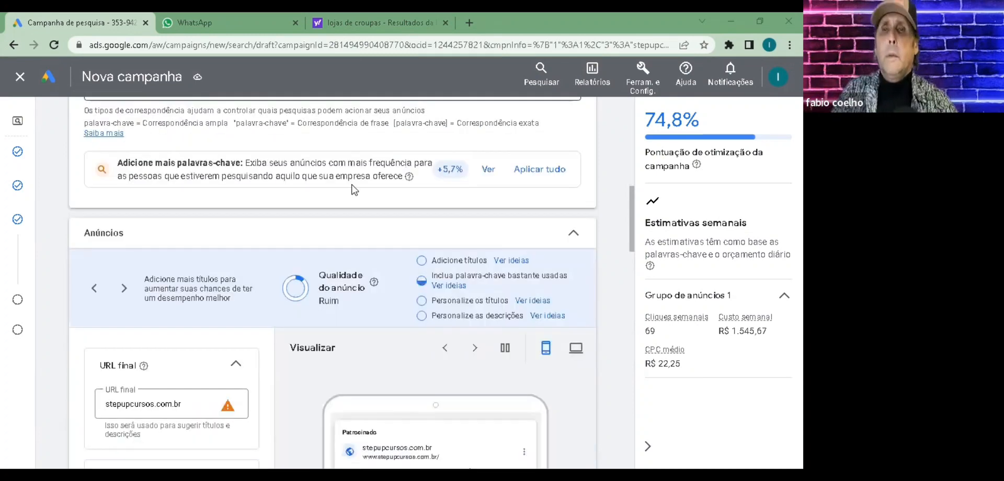
pyautogui.scroll(-4, 353, 188)
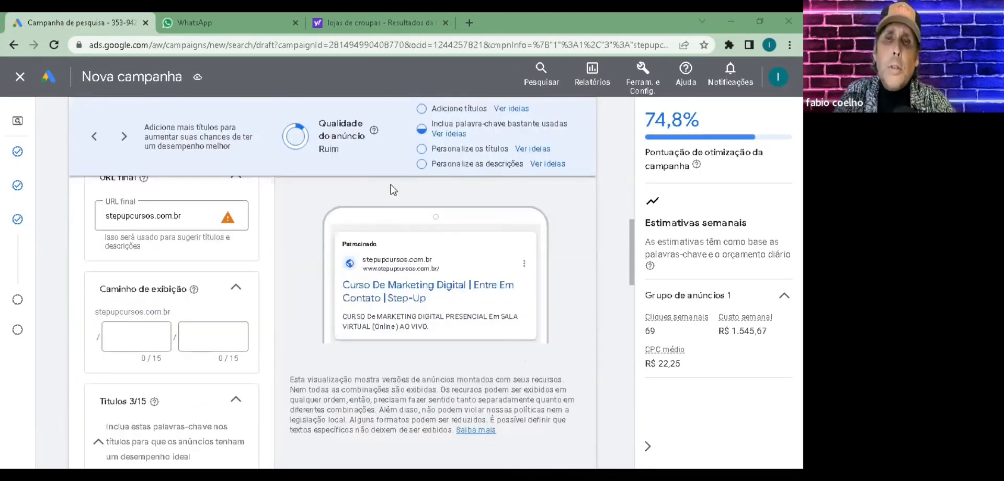
pyautogui.scroll(1, 364, 181)
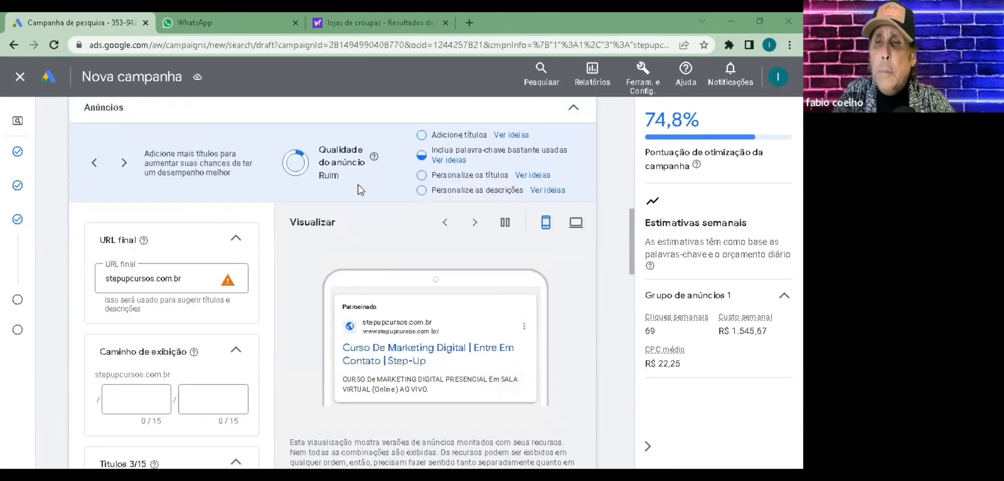
pyautogui.scroll(-1, 363, 183)
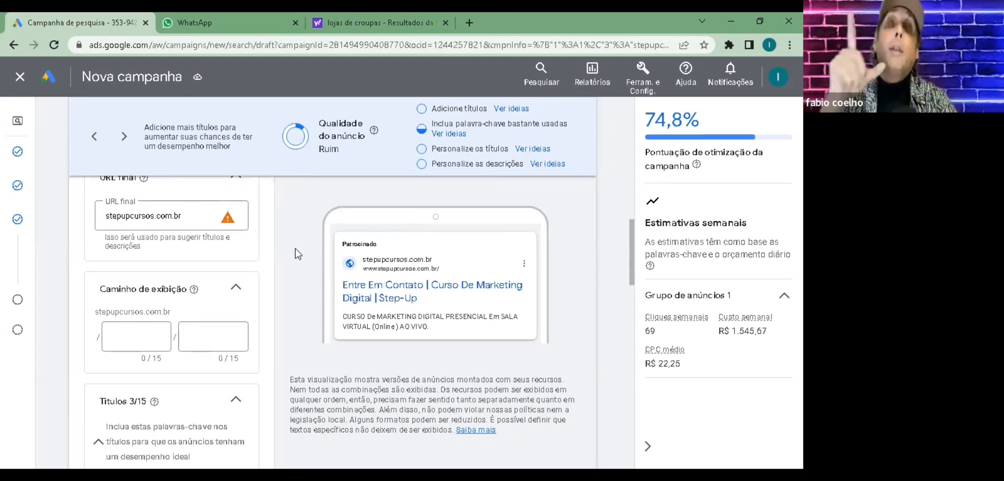
pyautogui.scroll(1, 297, 254)
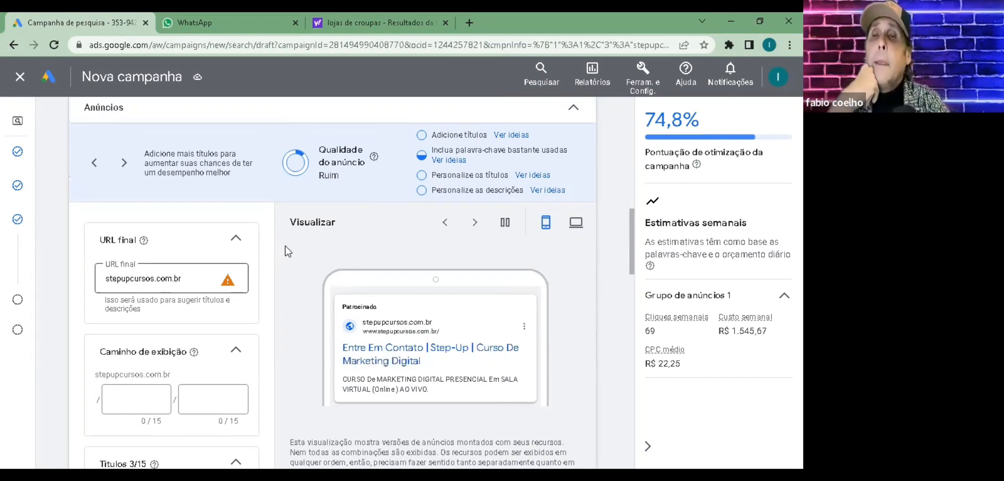
pyautogui.scroll(-1, 236, 222)
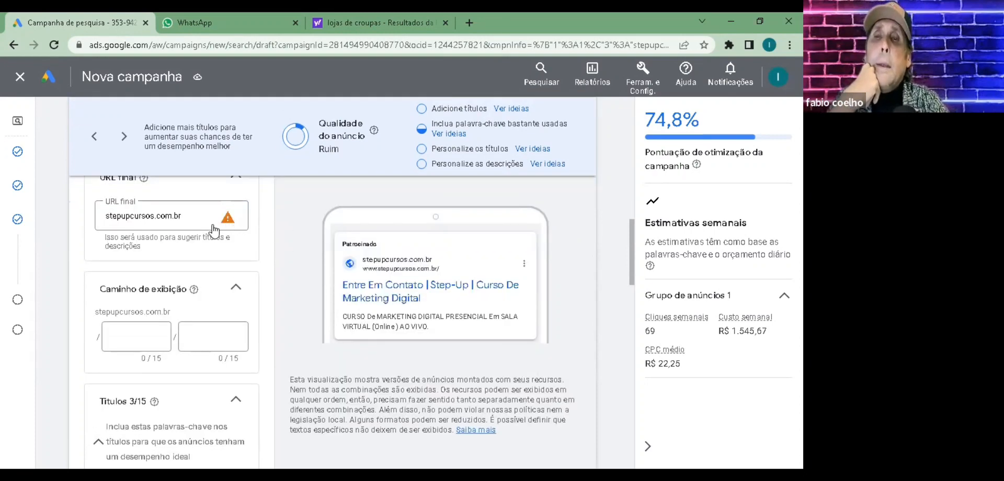
pyautogui.moveTo(228, 221)
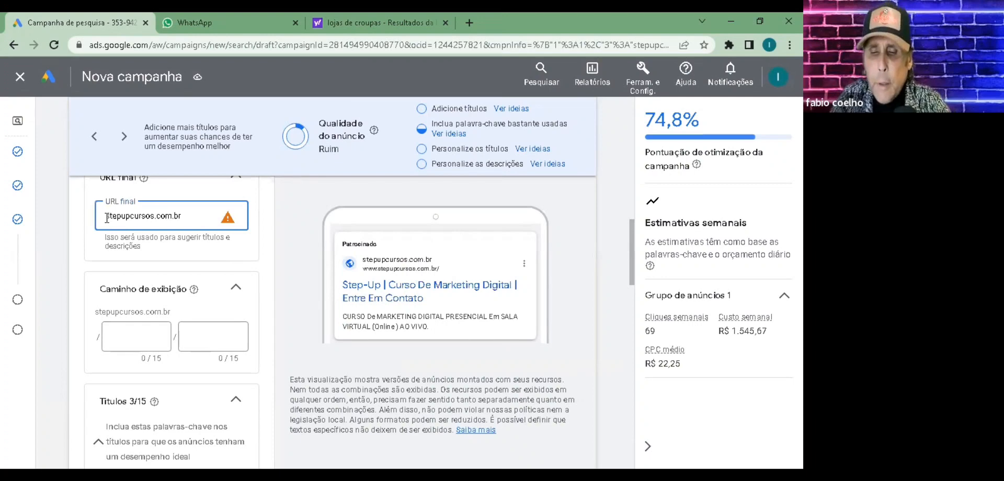
pyautogui.write('h')
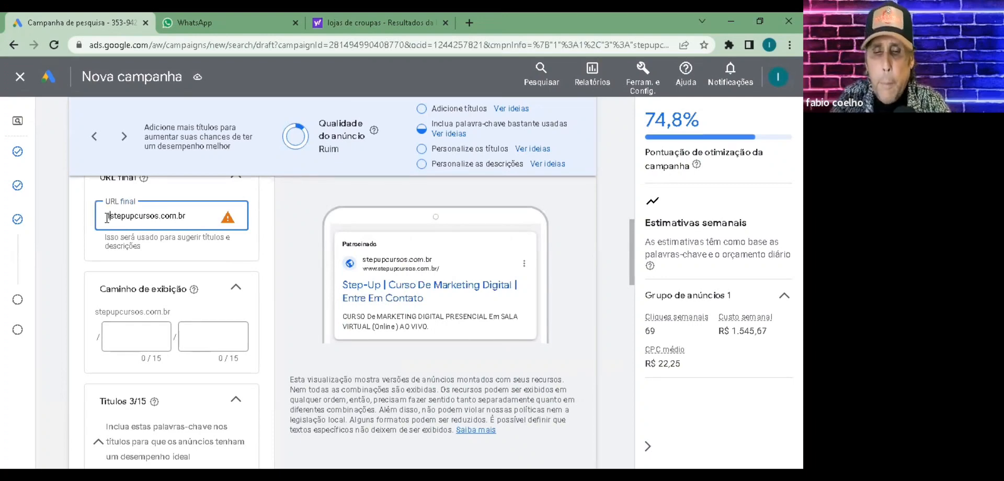
pyautogui.write('ttps')
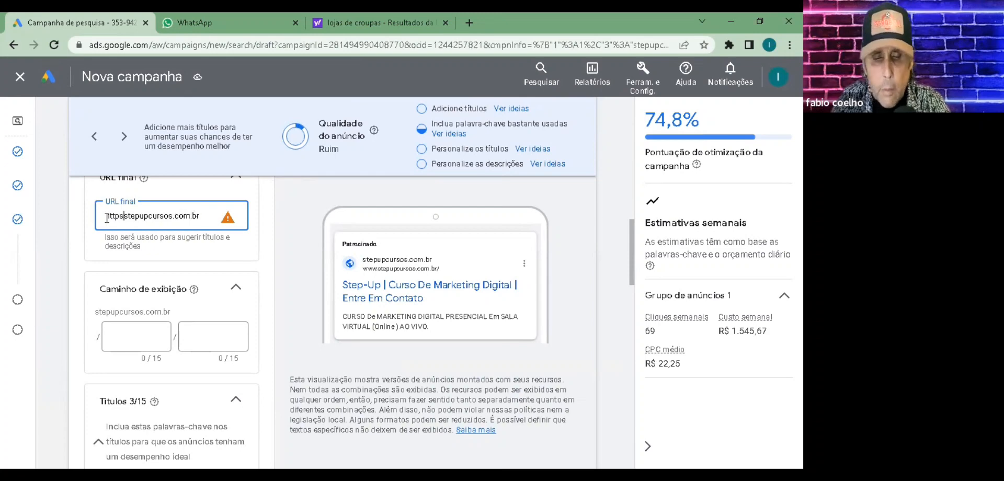
pyautogui.write('://')
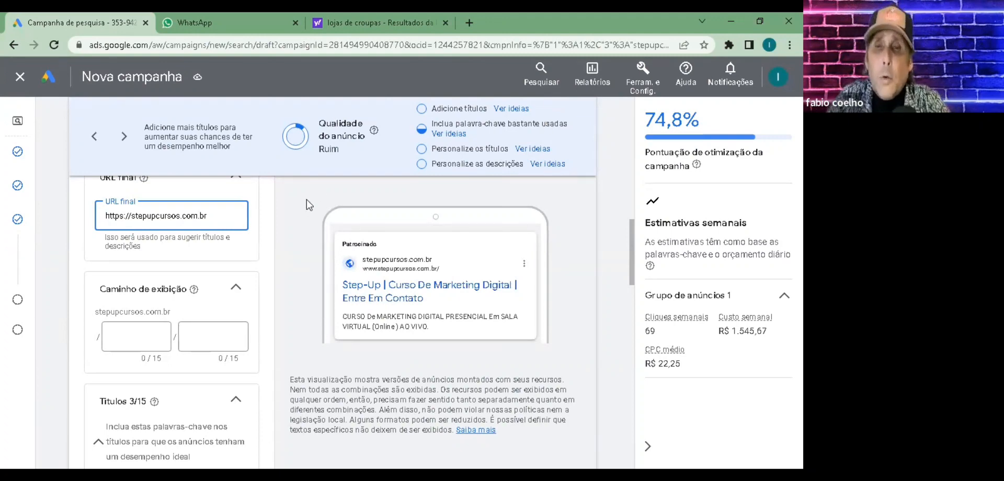
# Check the ad's display path, suggested headline keywords and existing headlines, ending back at the final URL and preview
pyautogui.scroll(-1, 307, 206)
pyautogui.scroll(1, 306, 206)
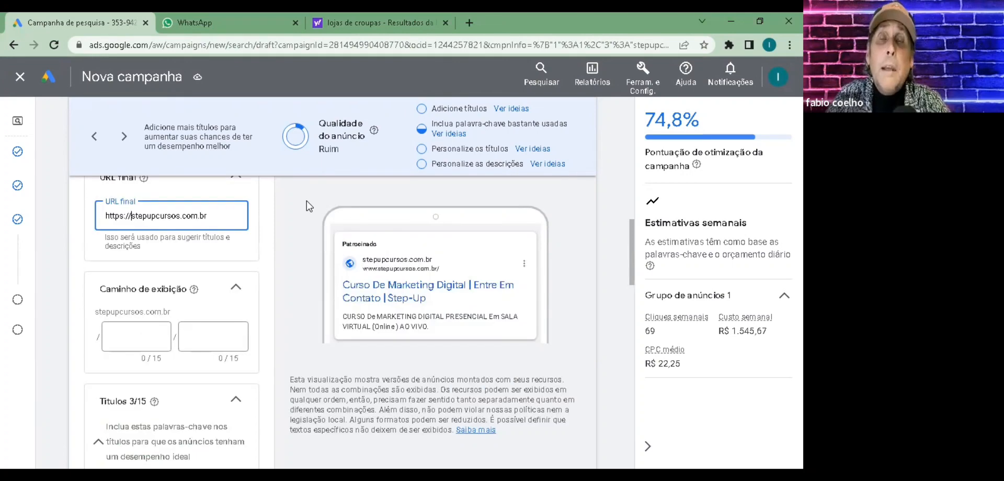
pyautogui.scroll(-1, 309, 205)
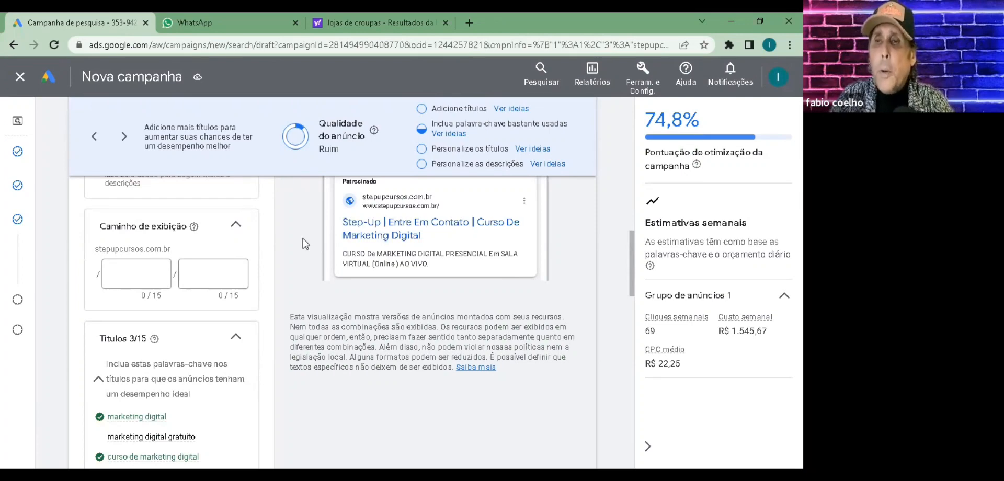
pyautogui.scroll(-2, 305, 243)
pyautogui.scroll(-1, 304, 243)
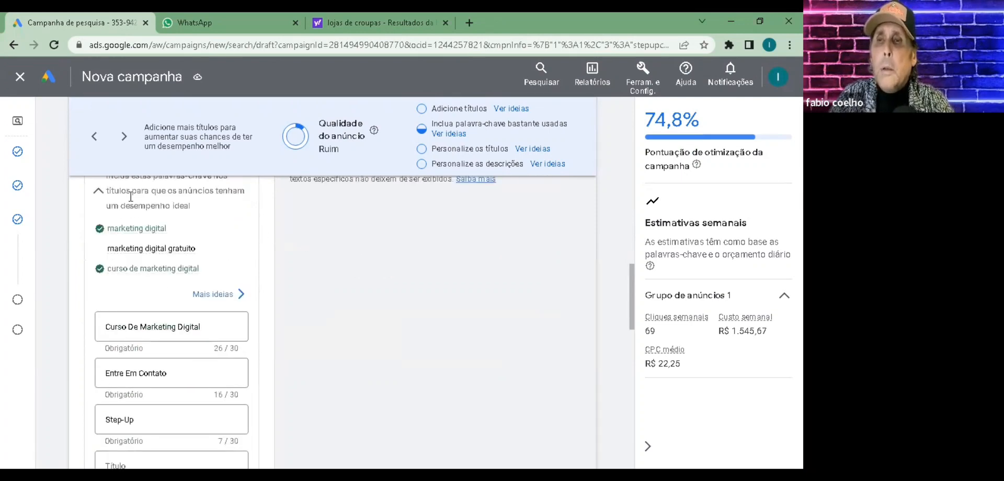
pyautogui.scroll(-2, 131, 196)
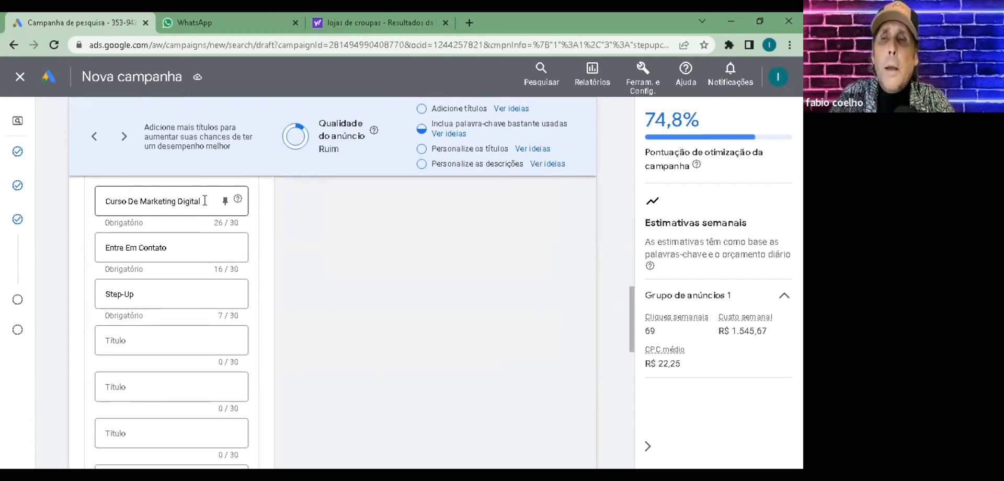
pyautogui.scroll(1, 172, 261)
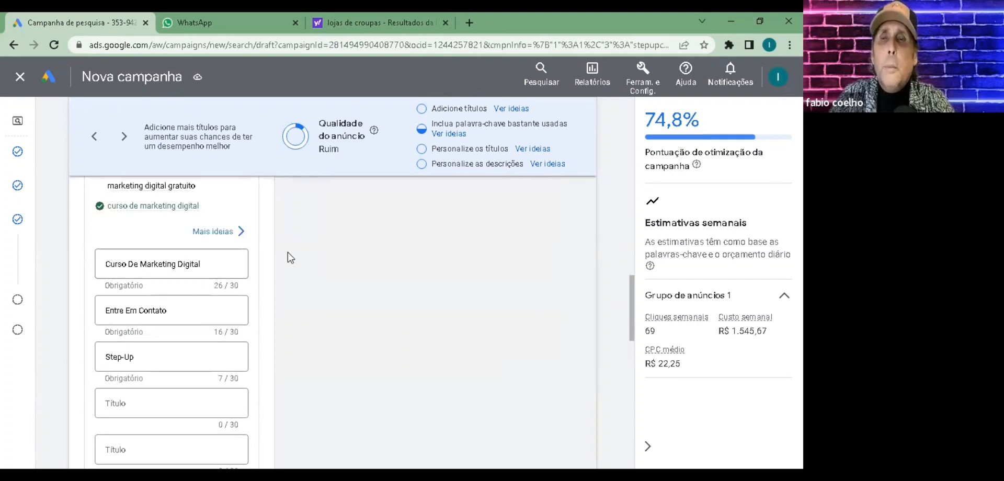
pyautogui.scroll(5, 288, 252)
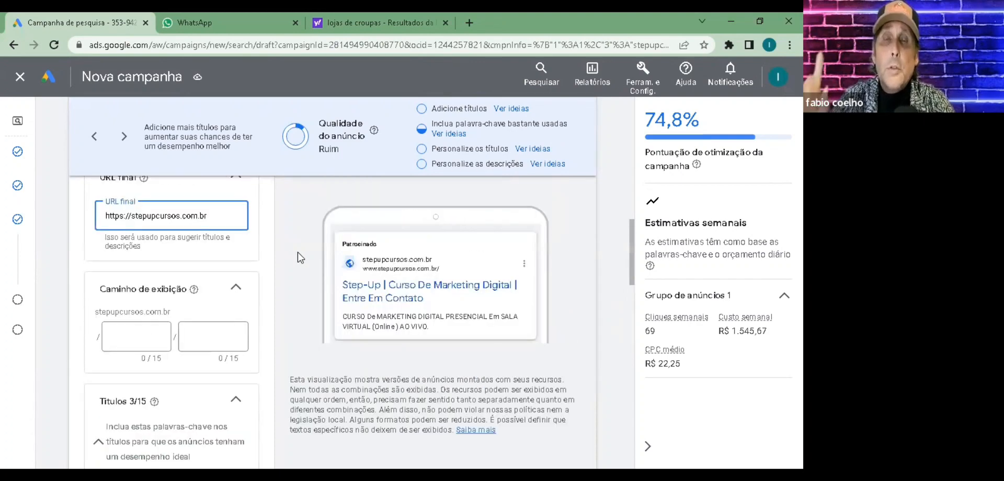
# Review the rest of the ad form, from the headlines and descriptions to the sitelinks, callouts and improvement suggestions
pyautogui.scroll(-1, 369, 253)
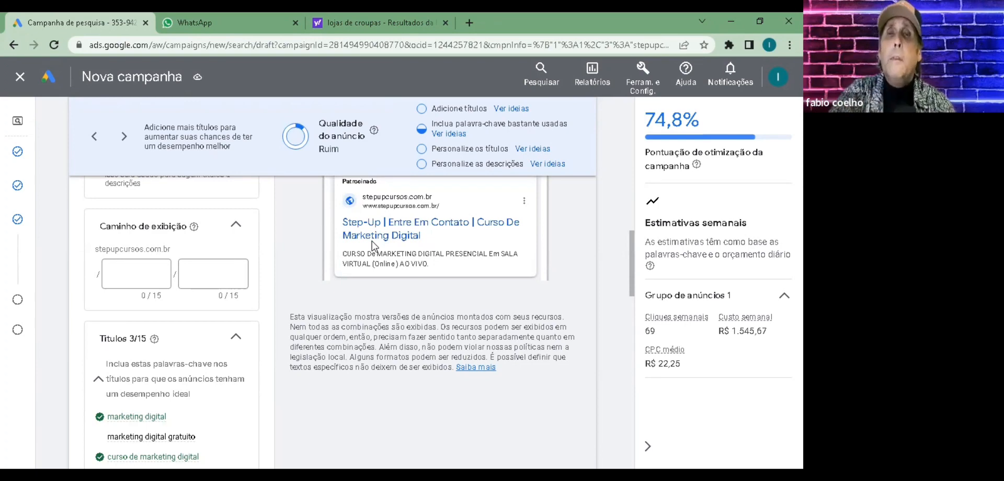
pyautogui.scroll(-3, 167, 264)
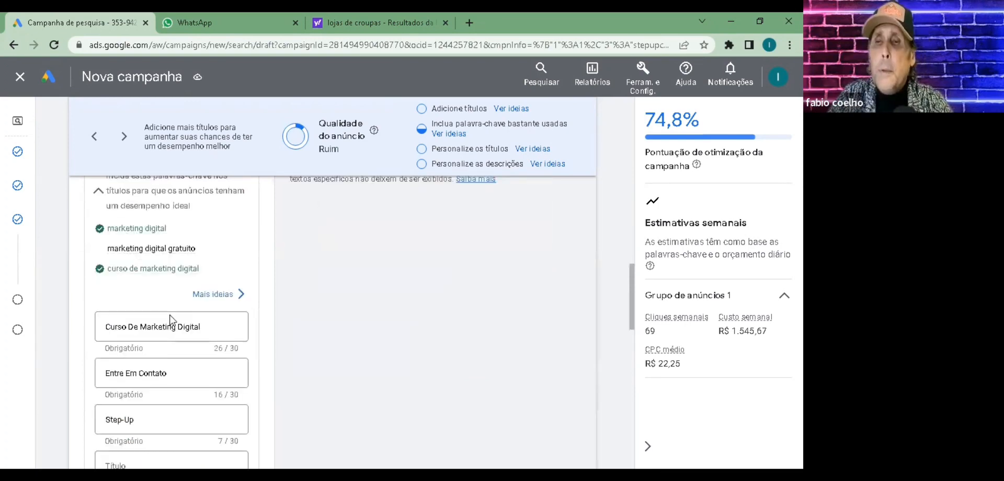
pyautogui.scroll(-2, 164, 261)
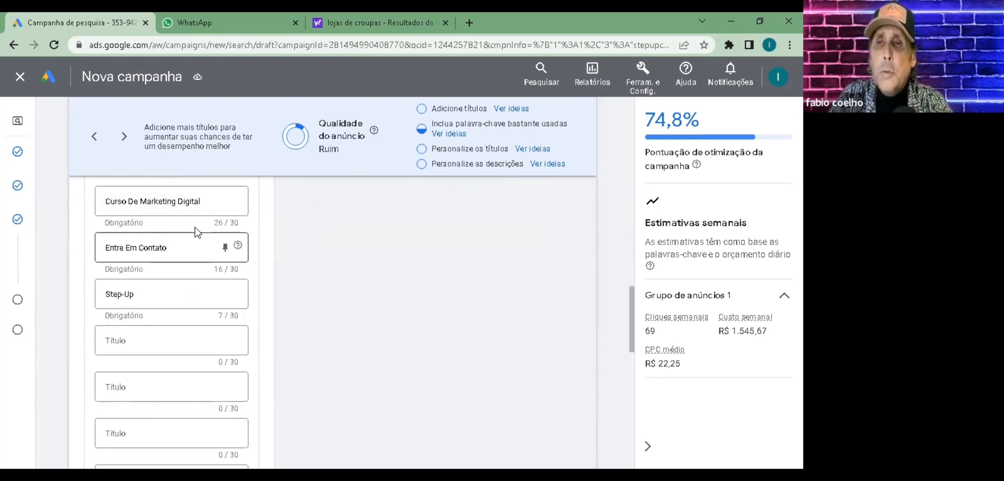
pyautogui.scroll(-1, 166, 290)
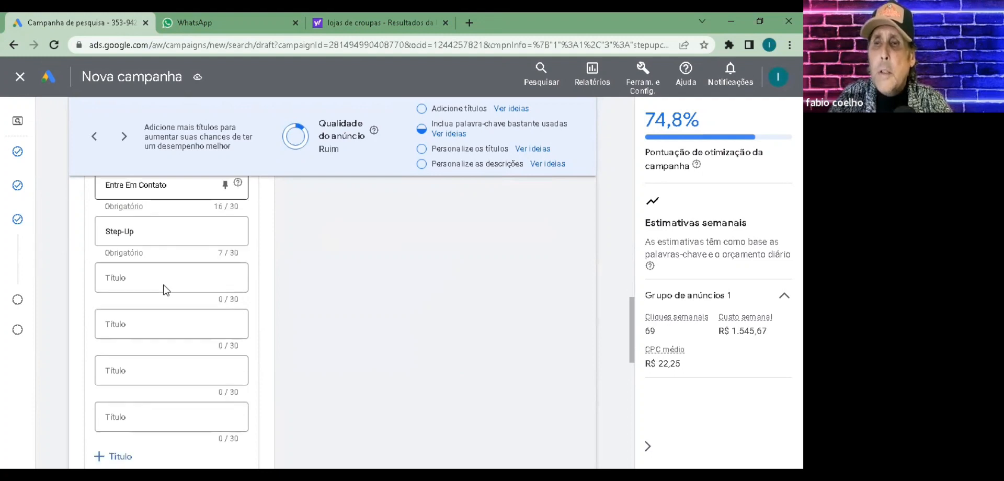
pyautogui.scroll(-2, 166, 289)
pyautogui.scroll(-2, 169, 282)
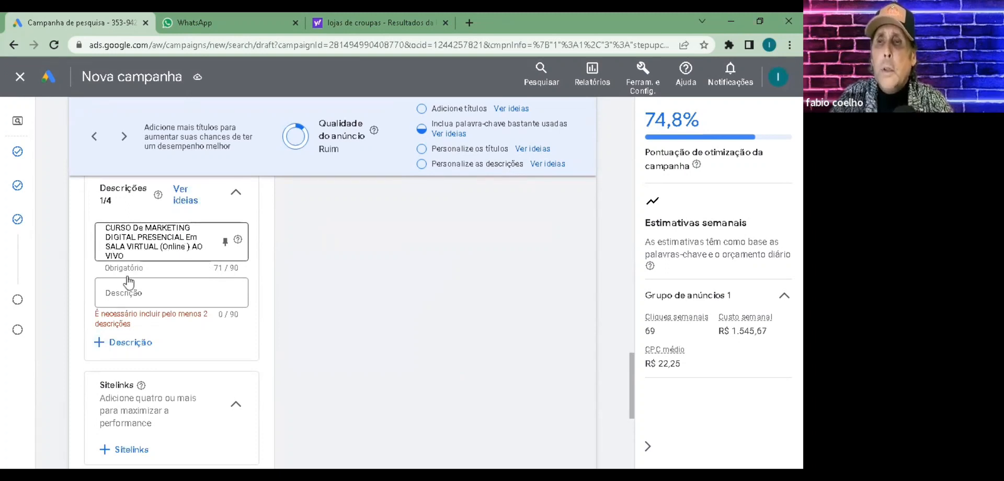
pyautogui.scroll(1, 128, 282)
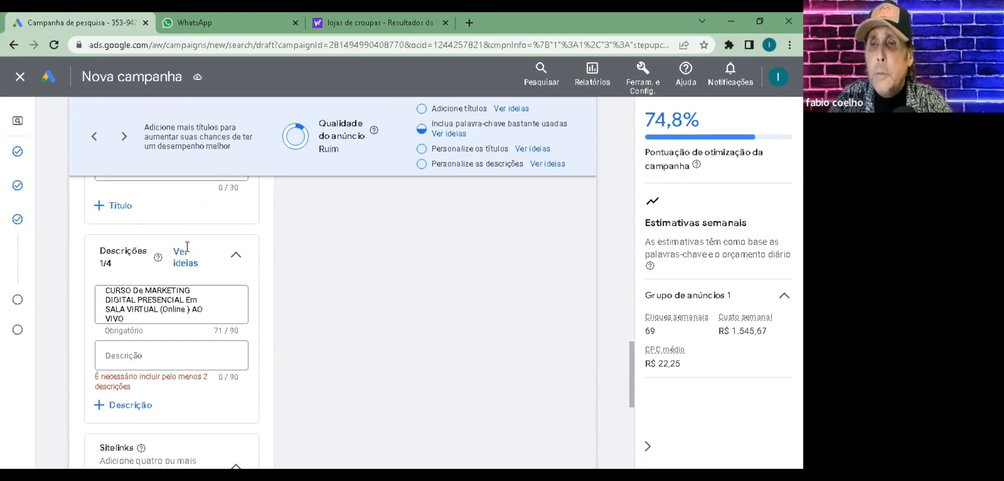
pyautogui.scroll(-5, 246, 257)
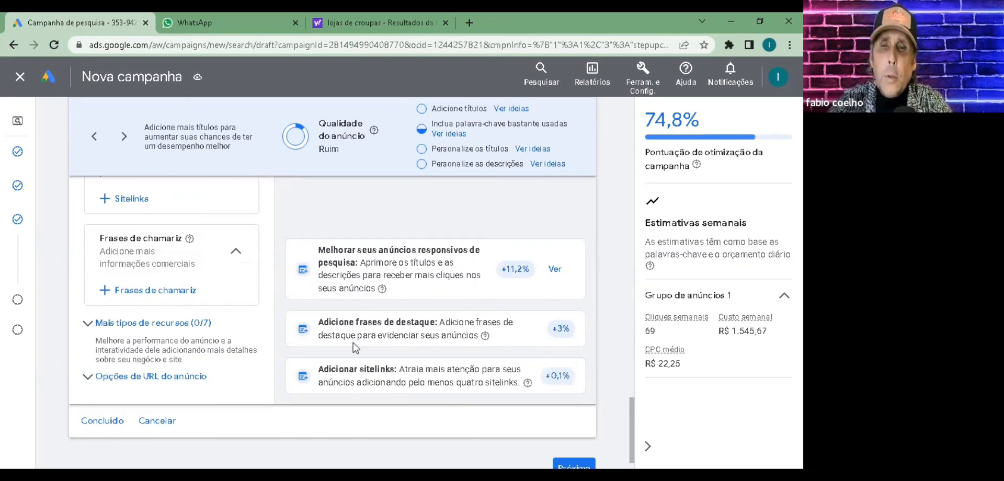
pyautogui.scroll(-1, 432, 345)
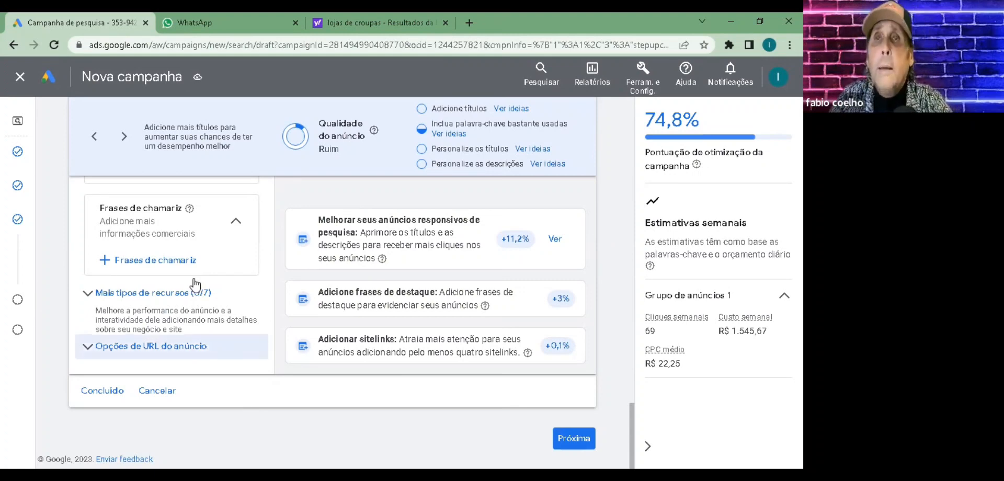
# Enter "curso presencial em sala virtual" as the ad's fourth headline, below "Step-Up"
pyautogui.scroll(5, 194, 283)
pyautogui.scroll(5, 194, 284)
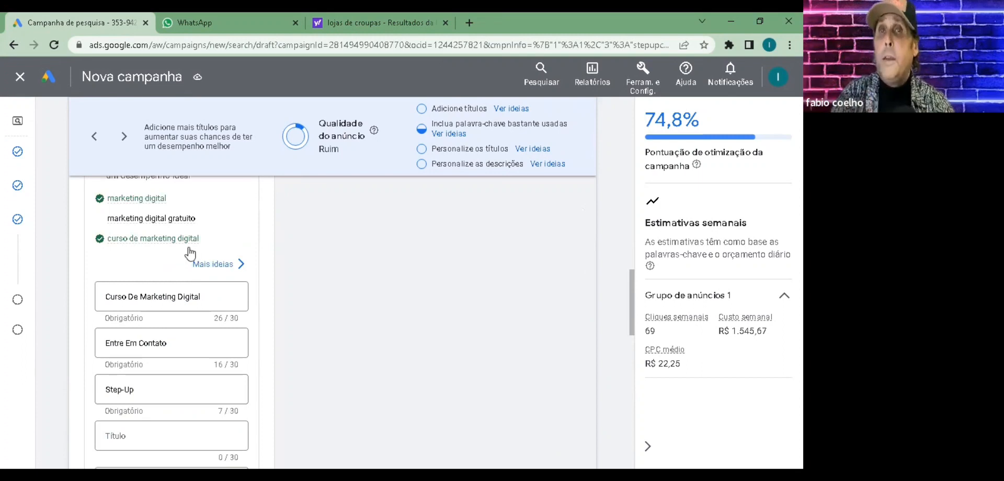
pyautogui.scroll(-1, 158, 205)
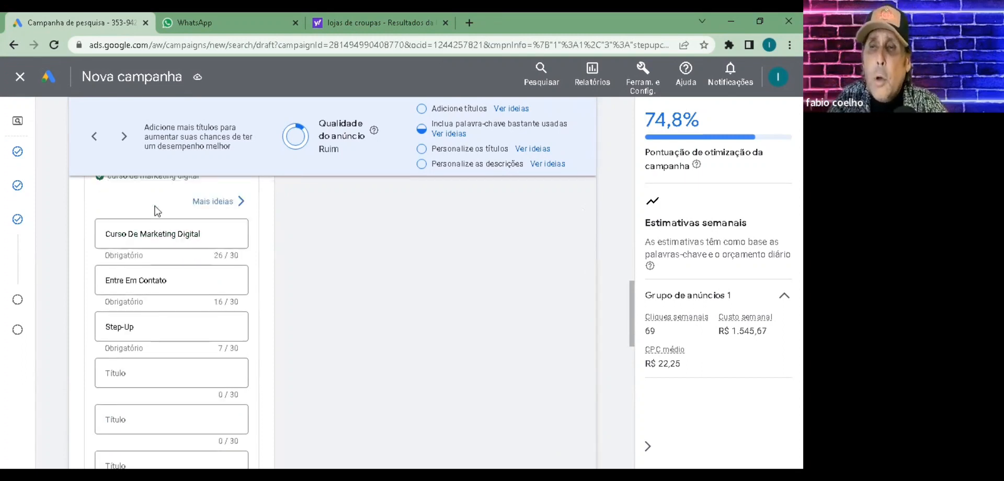
pyautogui.scroll(-2, 145, 276)
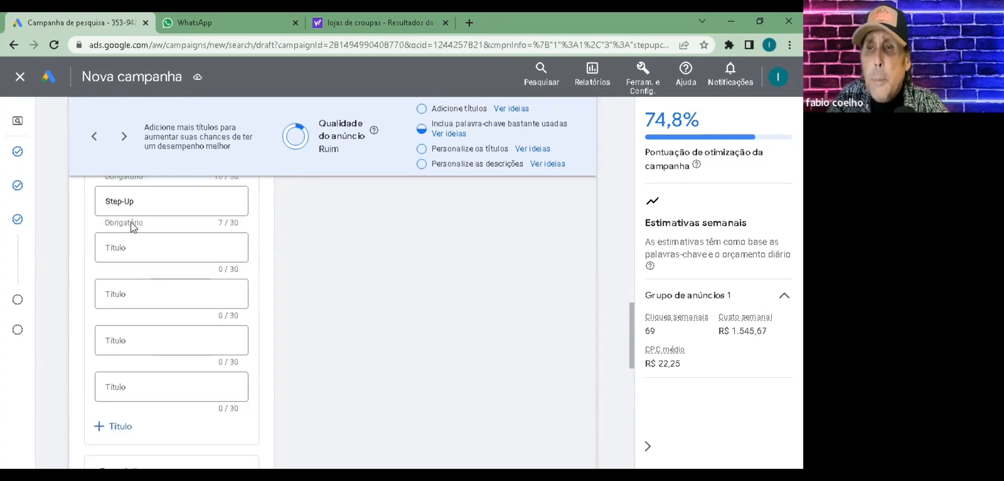
pyautogui.scroll(2, 145, 232)
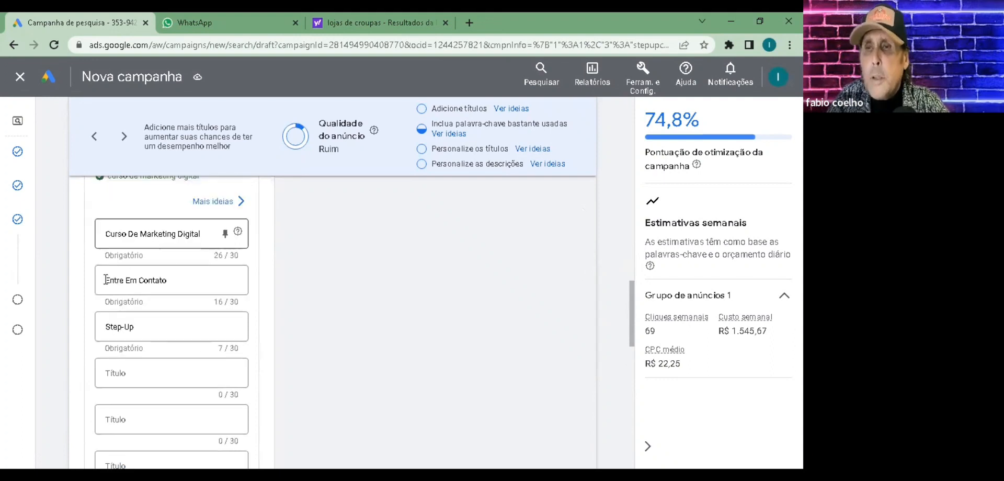
pyautogui.scroll(-1, 173, 290)
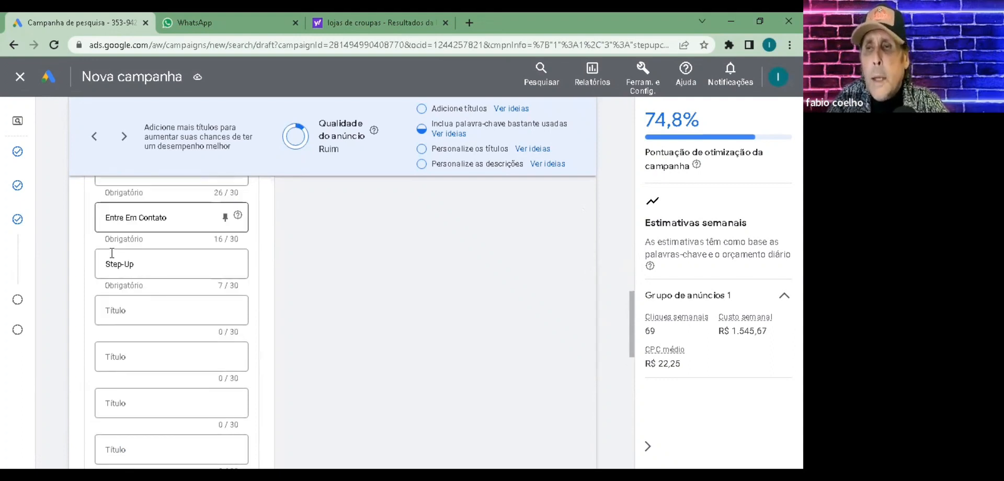
pyautogui.scroll(-1, 112, 254)
pyautogui.click(132, 251)
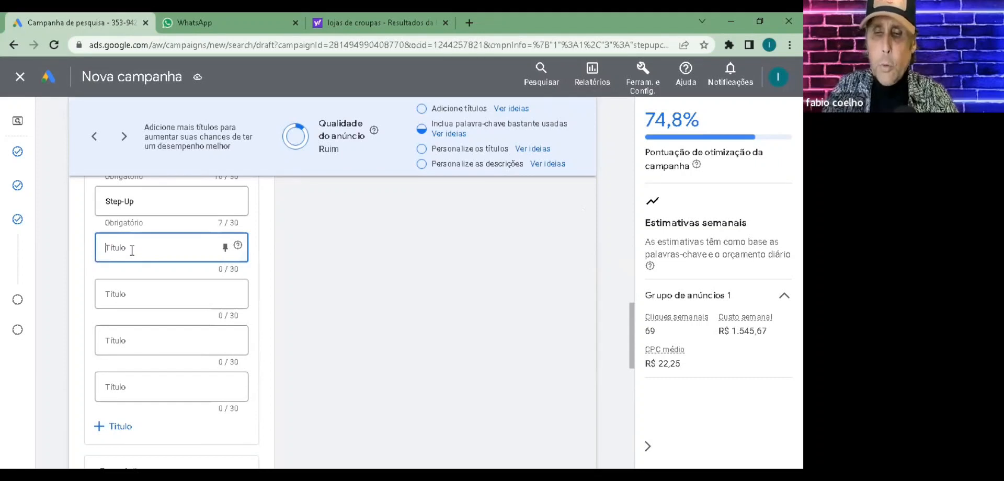
pyautogui.write('cu')
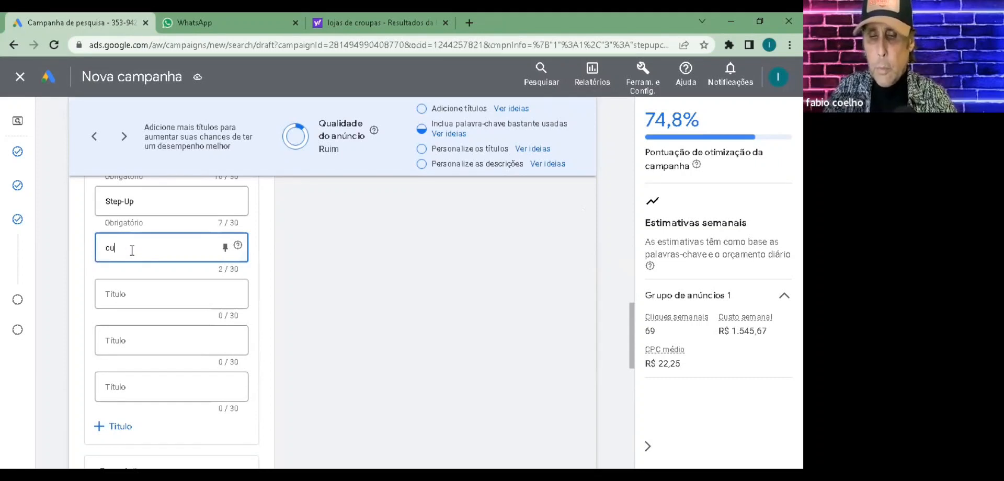
pyautogui.write('rso')
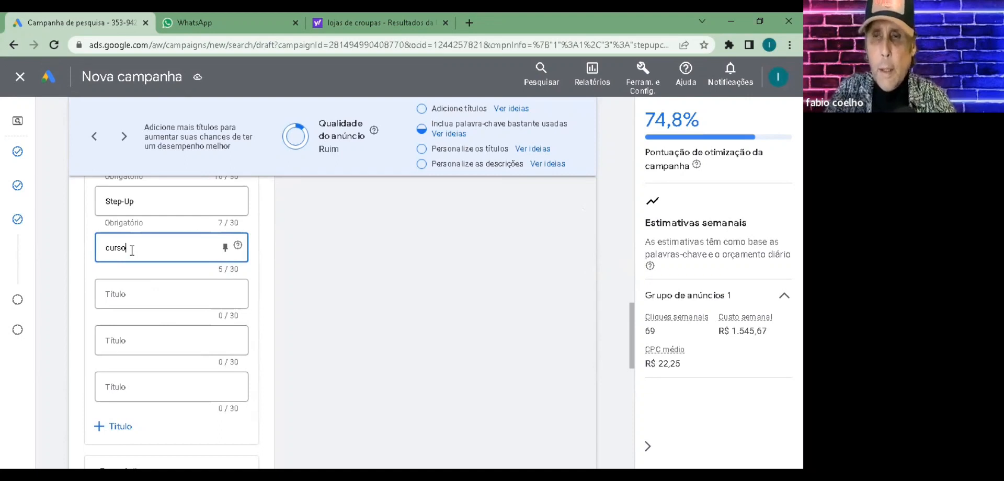
pyautogui.write(' pre')
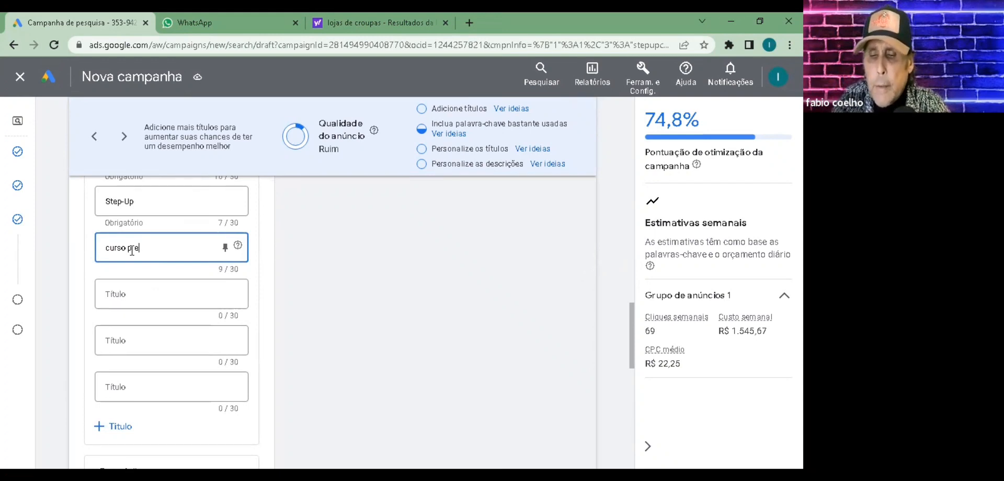
pyautogui.write('sencial')
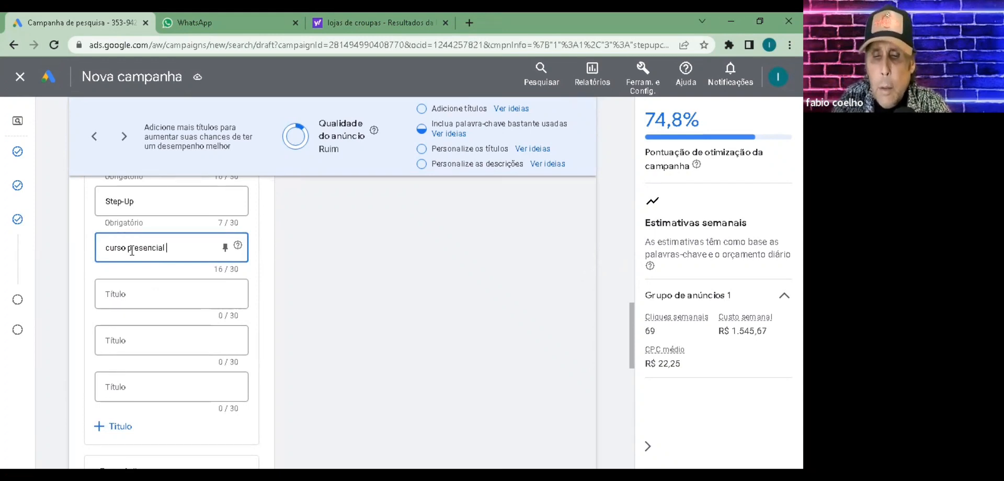
pyautogui.write(' em')
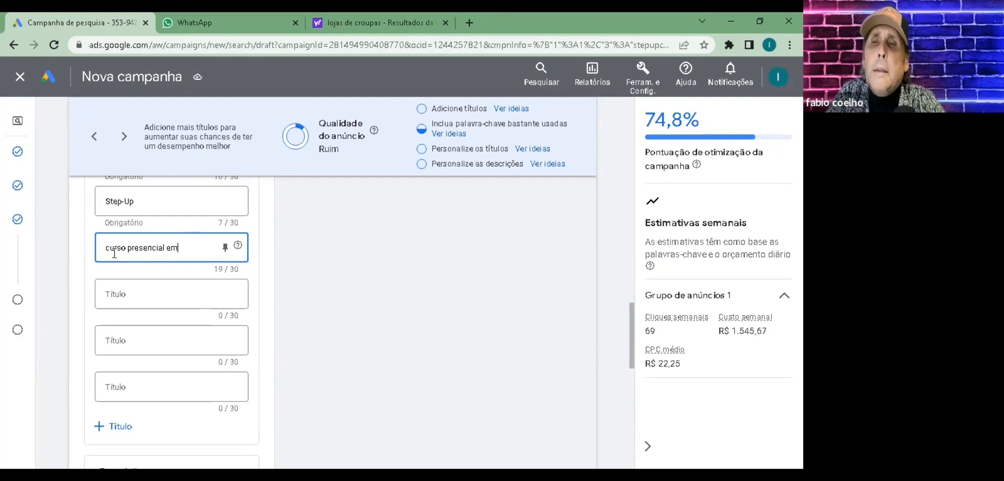
pyautogui.write('sala v')
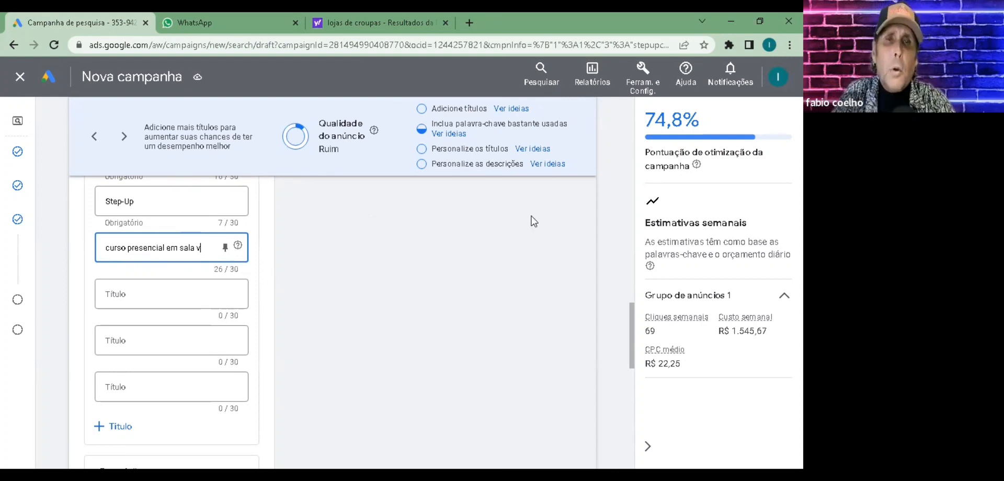
pyautogui.write('irtual')
pyautogui.scroll(1, 225, 217)
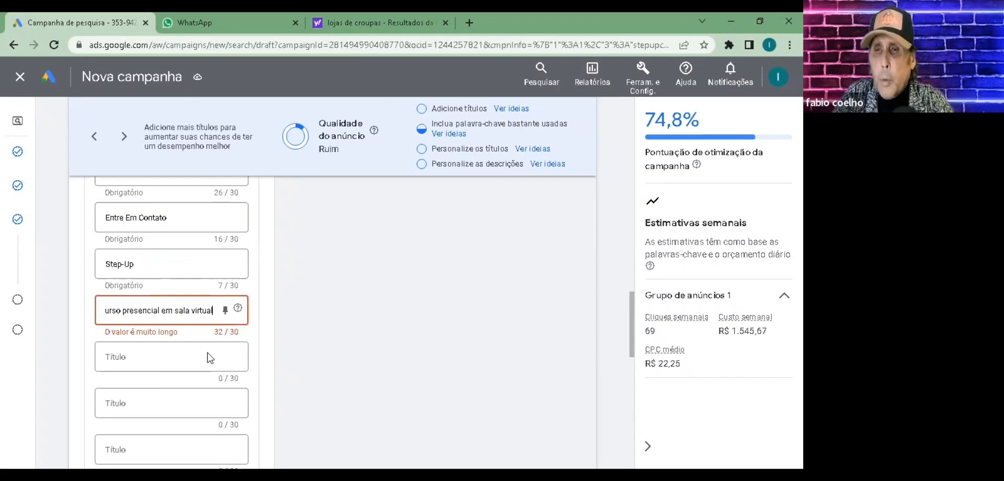
# Enter "bonus canva e editor de video" as the ad's second description
pyautogui.scroll(1, 210, 356)
pyautogui.scroll(3, 216, 325)
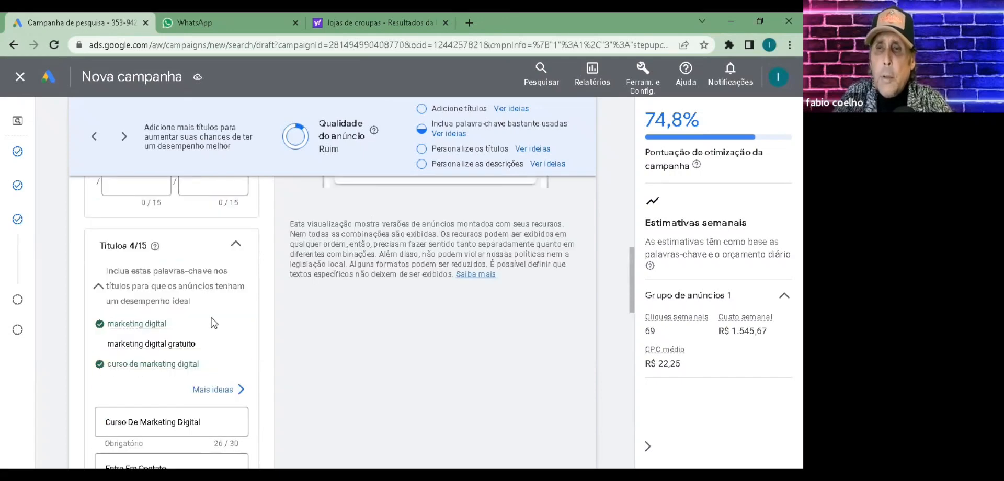
pyautogui.scroll(-6, 216, 287)
pyautogui.scroll(-4, 233, 317)
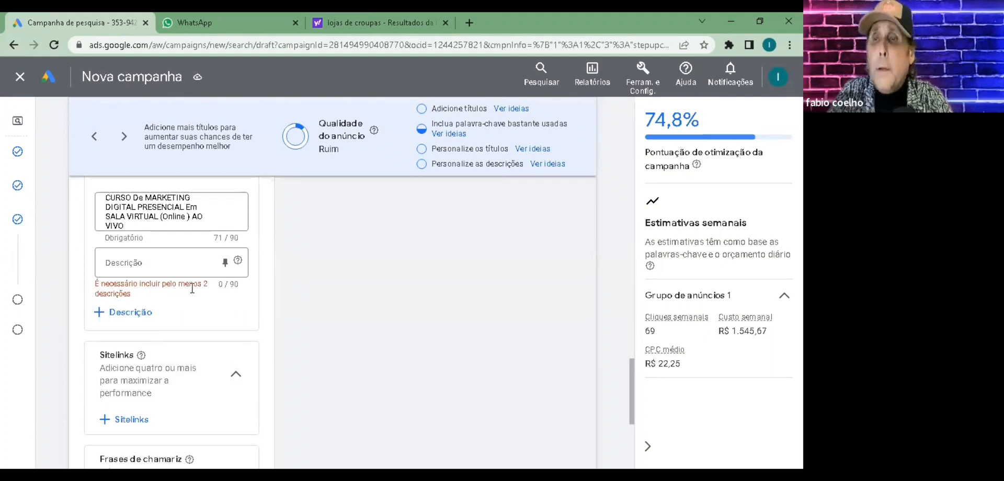
pyautogui.click(119, 258)
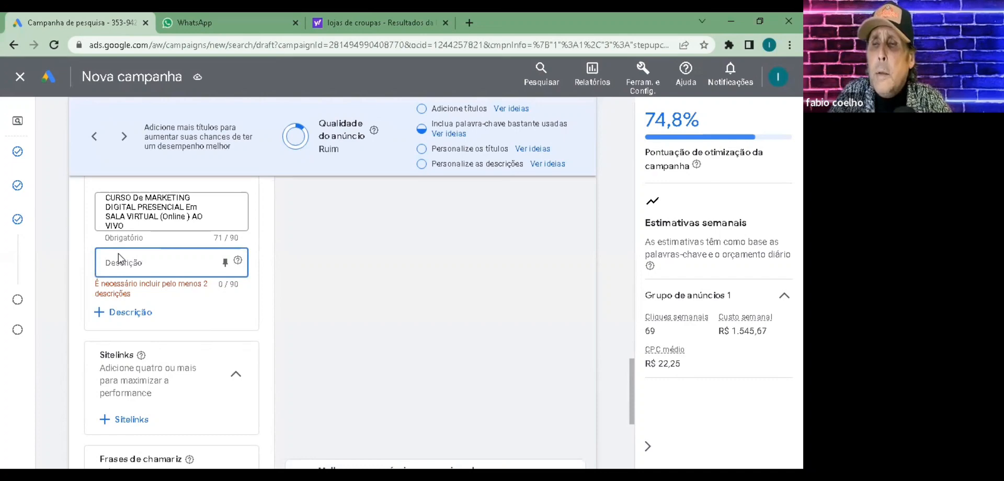
pyautogui.write('bonus canva e ')
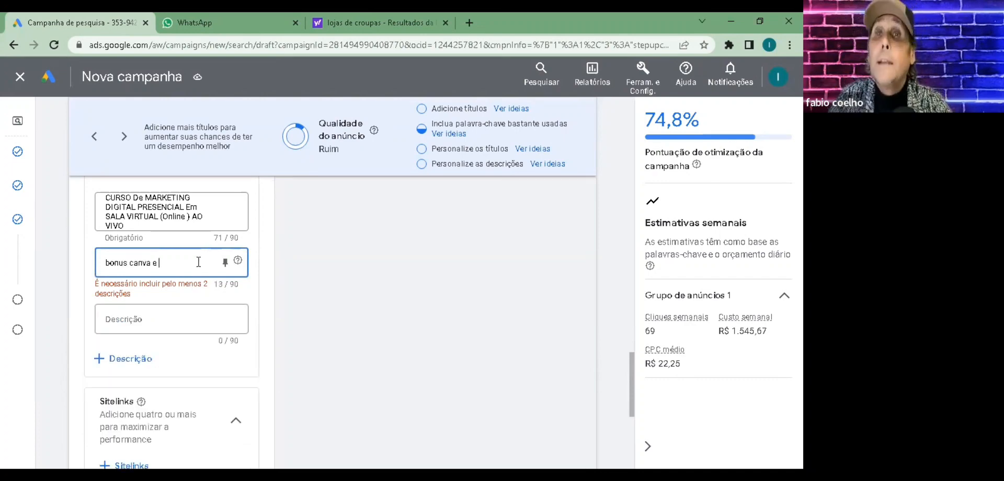
pyautogui.write('editor de vídeo')
pyautogui.scroll(-2, 199, 262)
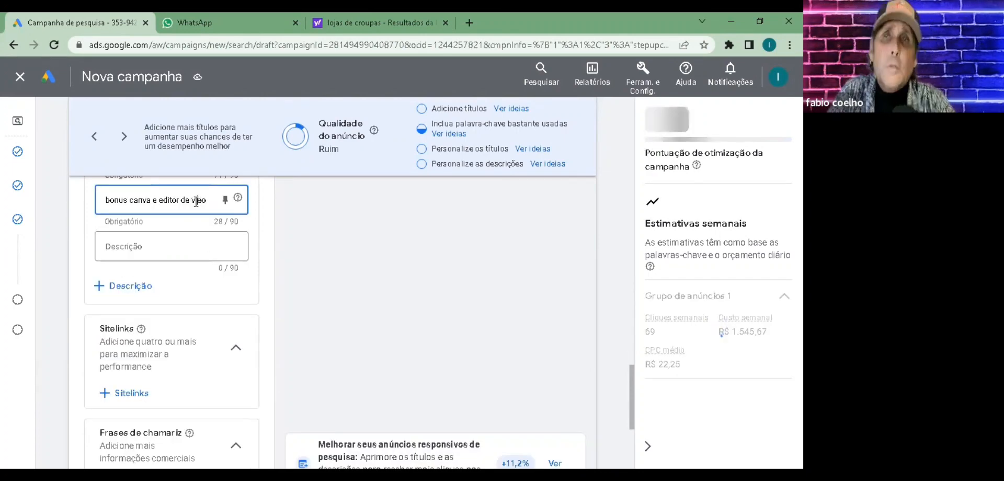
pyautogui.click(197, 201)
pyautogui.write('d')
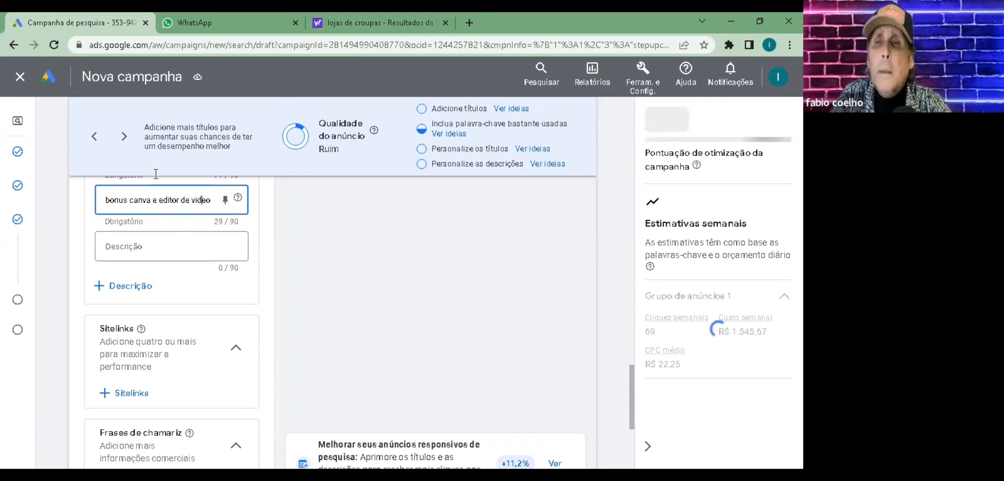
# Review the ad's descriptions and the rest of the form down to the callouts and improvement suggestions
pyautogui.scroll(1, 166, 222)
pyautogui.scroll(2, 165, 222)
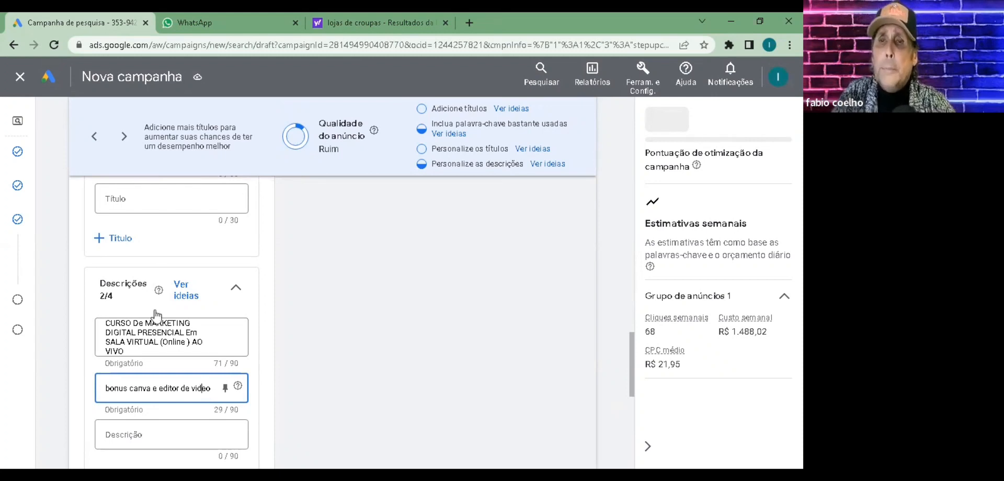
pyautogui.scroll(-1, 158, 312)
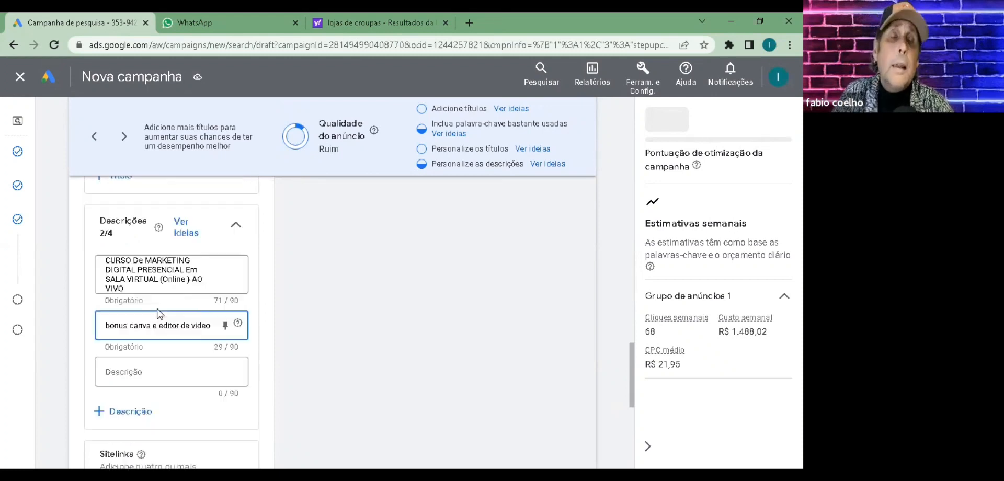
pyautogui.scroll(-1, 158, 309)
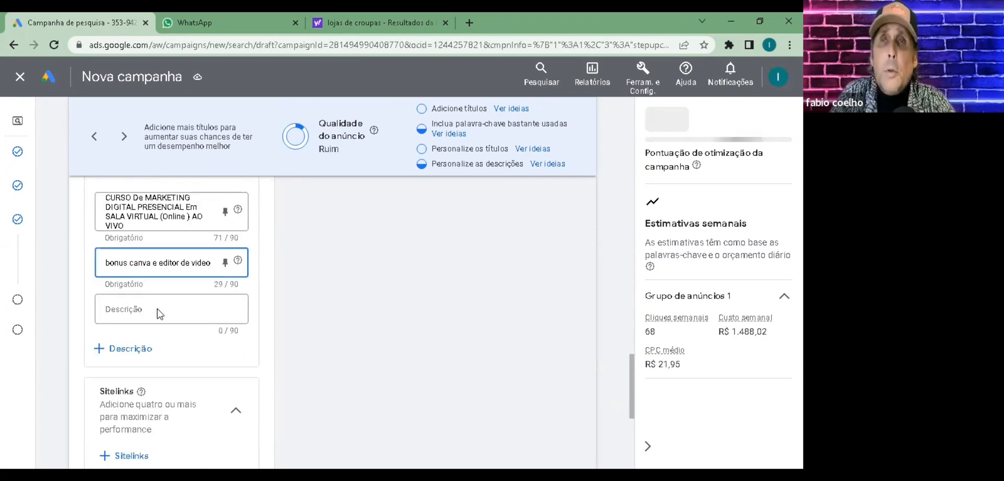
pyautogui.scroll(-1, 158, 309)
pyautogui.scroll(-4, 158, 309)
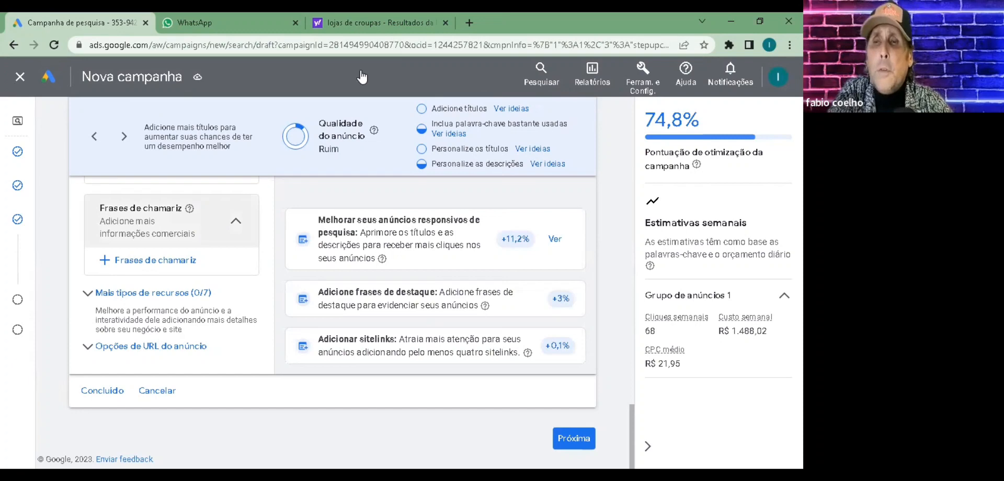
# Switch to the Yahoo results for "lojas de croupas", dismiss the privacy notice and look through the sponsored results
pyautogui.click(369, 23)
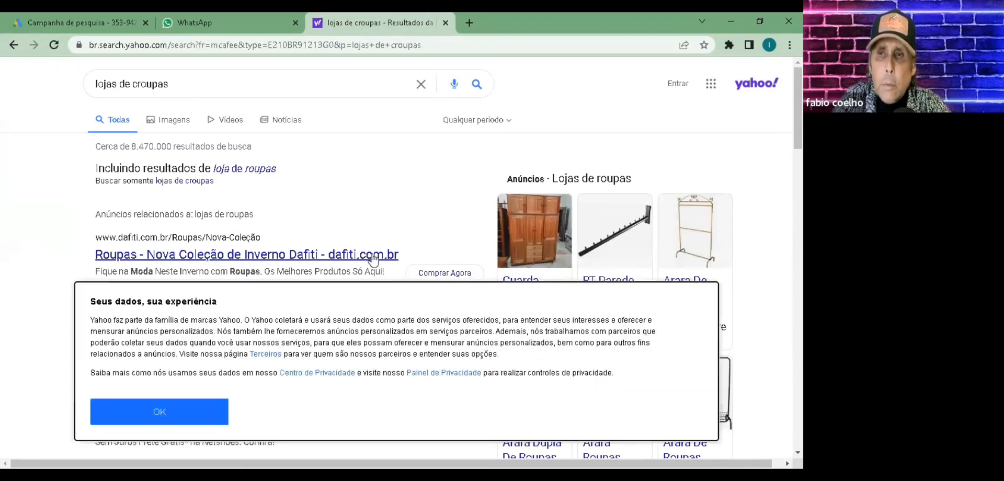
pyautogui.click(142, 412)
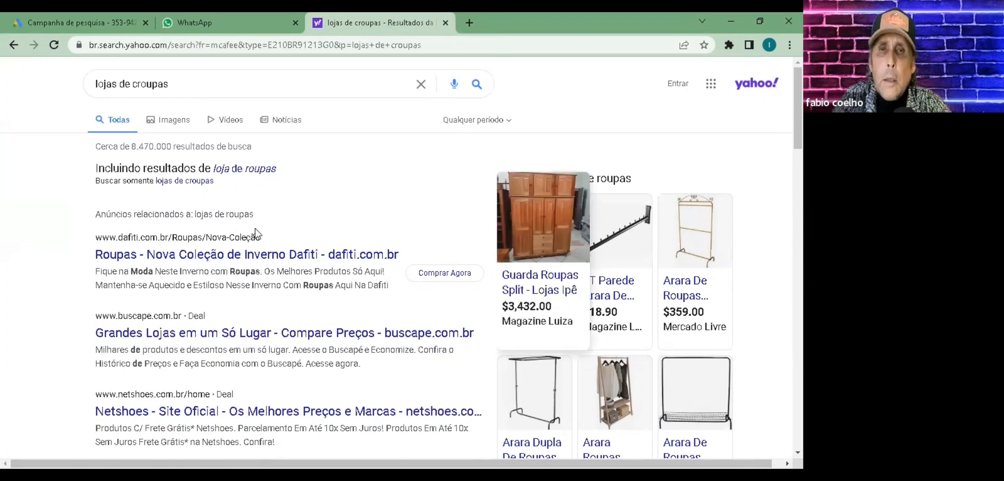
pyautogui.scroll(-6, 249, 253)
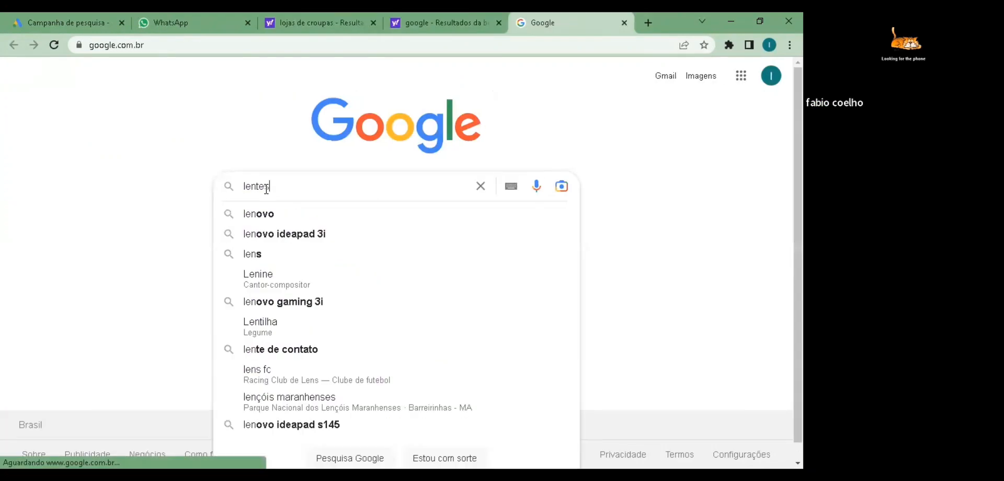
# Replace the Google search text with "facetas de resina" and run the search
pyautogui.press('BackSpace')
pyautogui.press('BackSpace')
pyautogui.press('BackSpace')
pyautogui.press('BackSpace')
pyautogui.press('BackSpace')
pyautogui.write('facetas de resina')
pyautogui.press('Return')
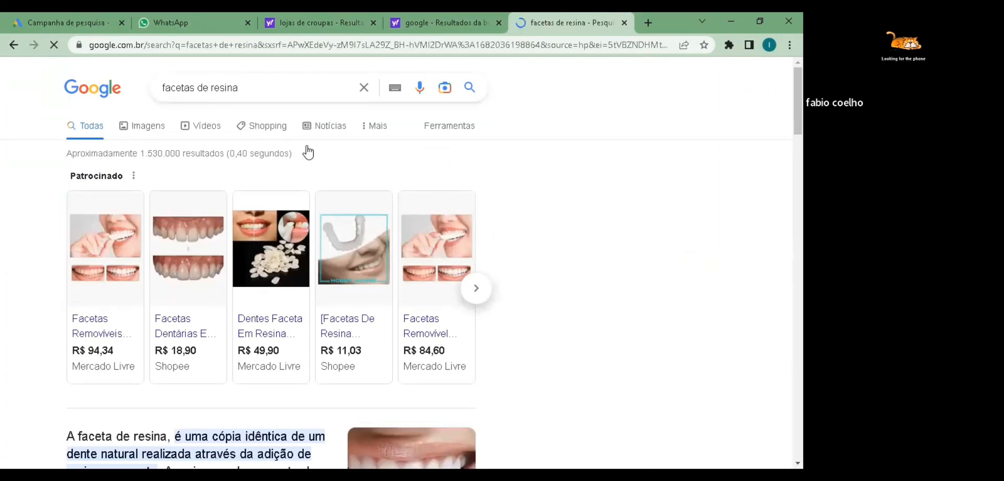
# Look through the "facetas de resina" results and open the sponsored Mercado Livre listing for removable veneers
pyautogui.scroll(-1, 381, 199)
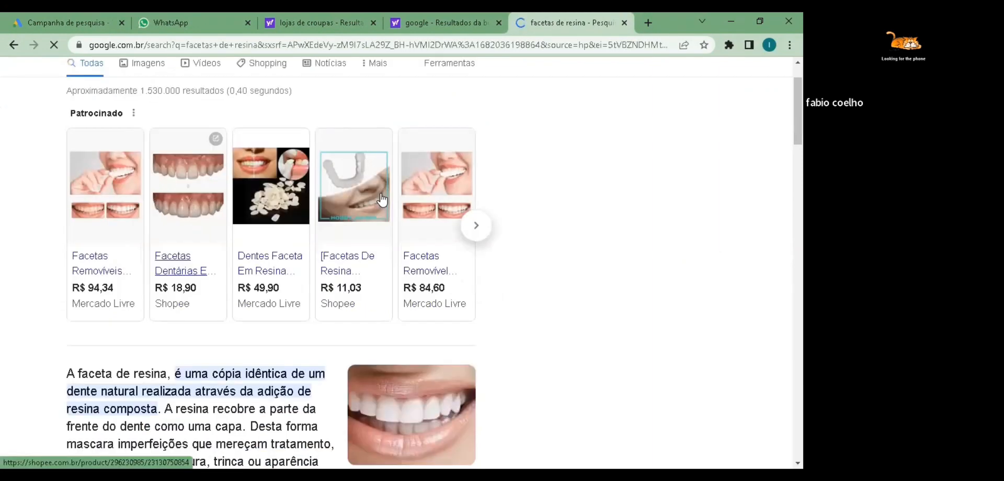
pyautogui.scroll(-3, 69, 333)
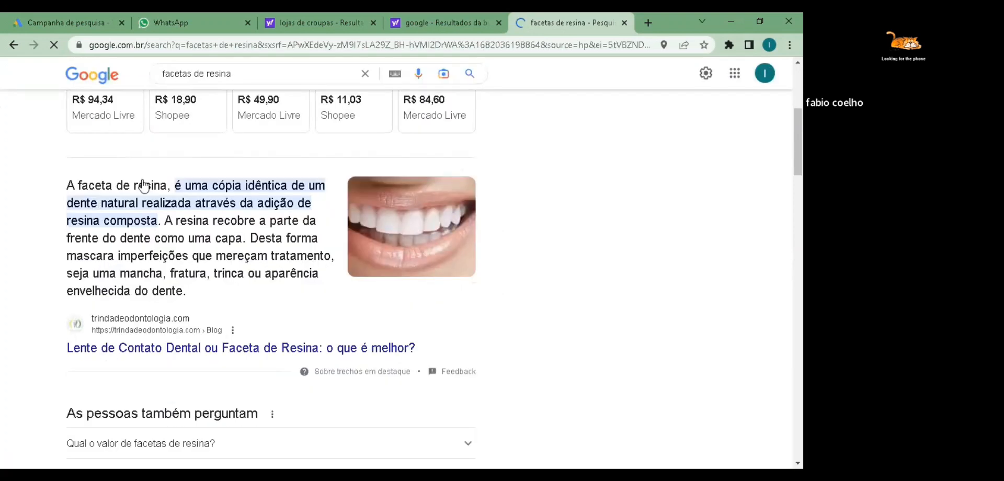
pyautogui.scroll(1, 144, 185)
pyautogui.scroll(2, 148, 269)
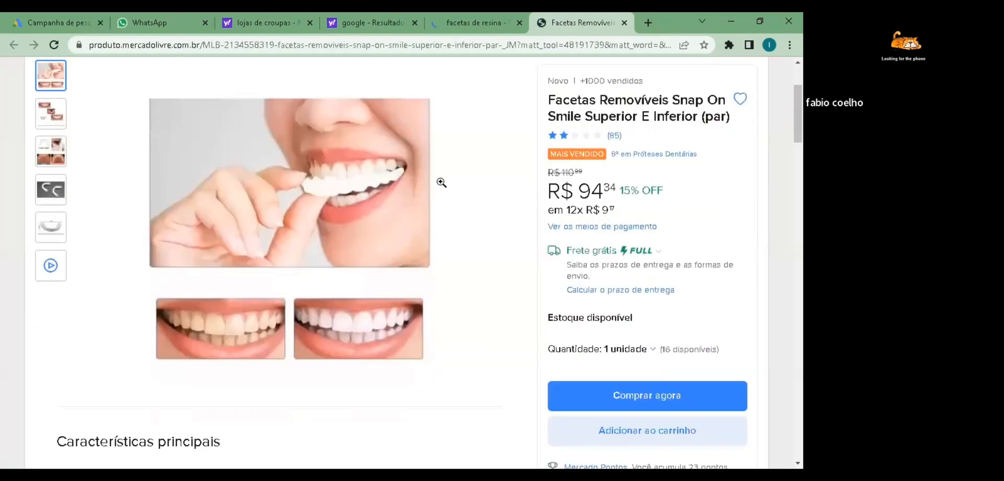
# Examine the Mercado Livre product page the ad leads to, then close it
pyautogui.scroll(-3, 441, 182)
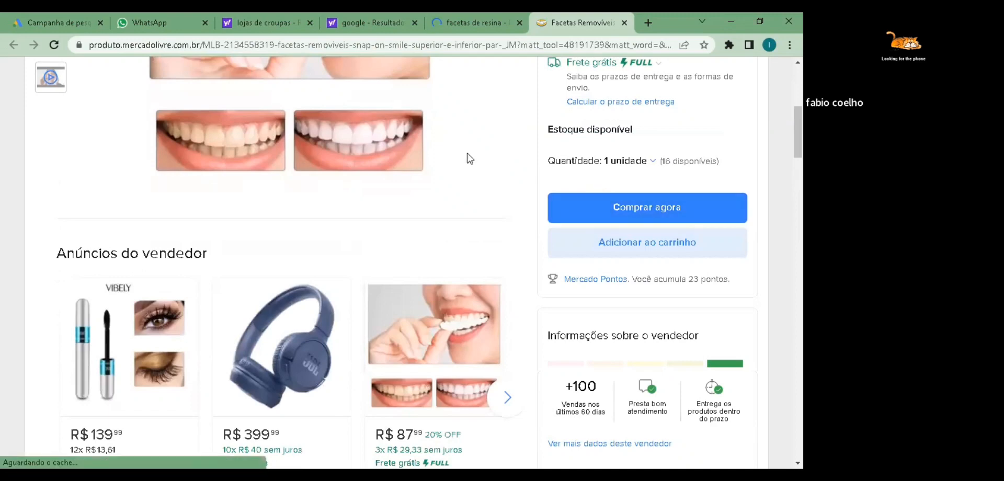
pyautogui.scroll(5, 86, 85)
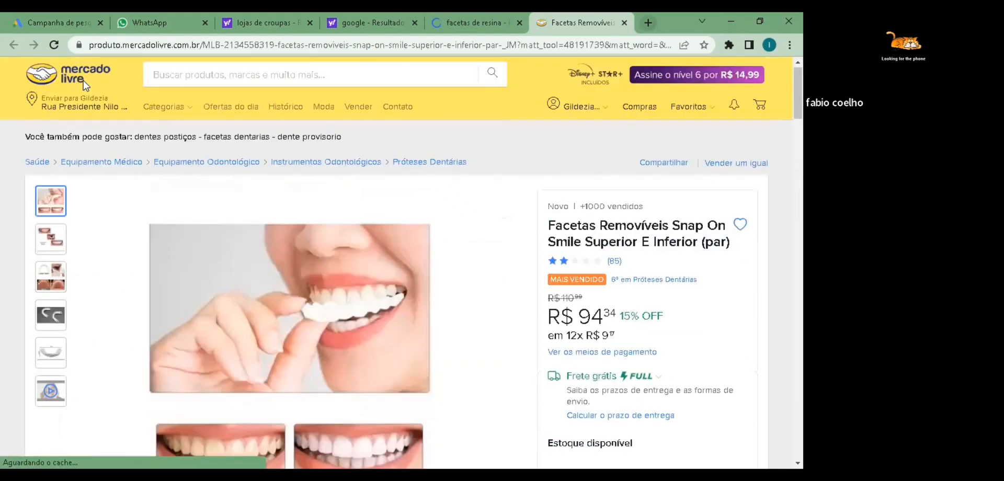
pyautogui.click(624, 22)
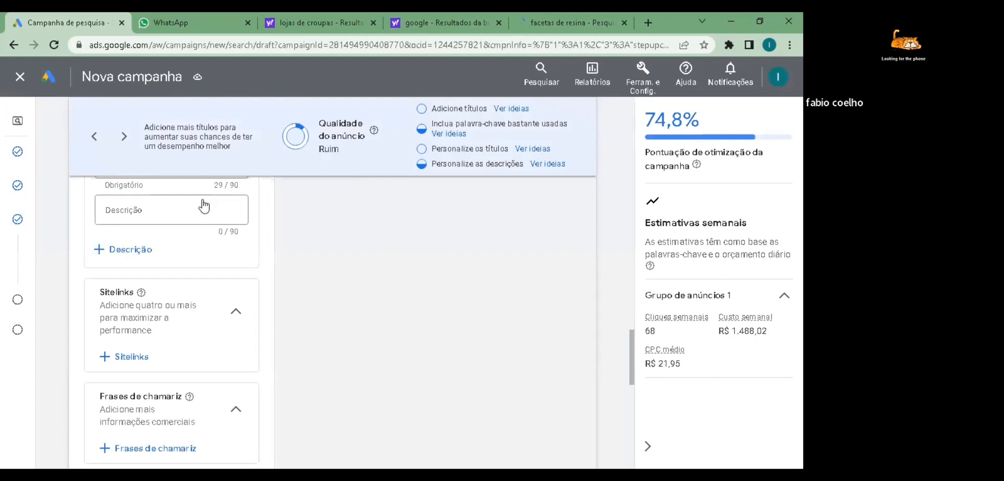
# Look over the ad's additional asset types, such as promotions, calls and lead forms, and continue to the campaign budget
pyautogui.scroll(1, 204, 206)
pyautogui.scroll(-6, 311, 195)
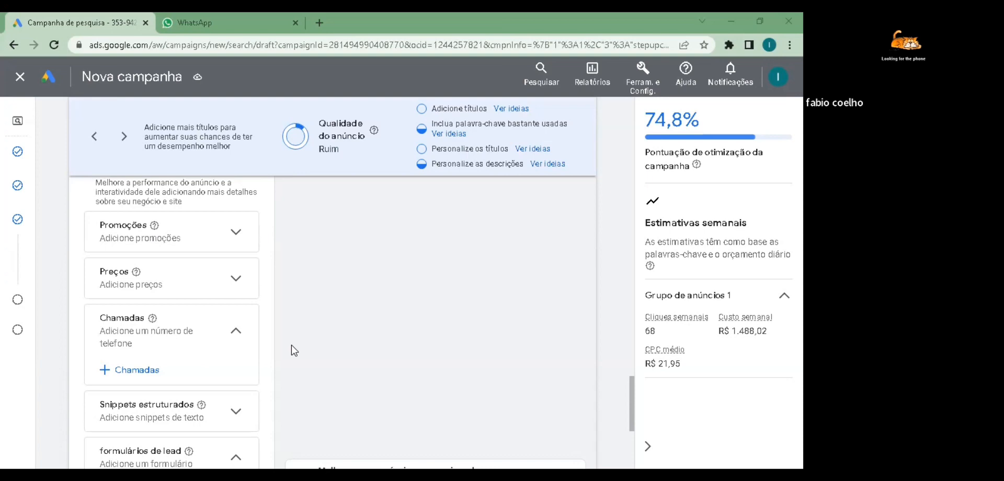
pyautogui.scroll(-1, 327, 277)
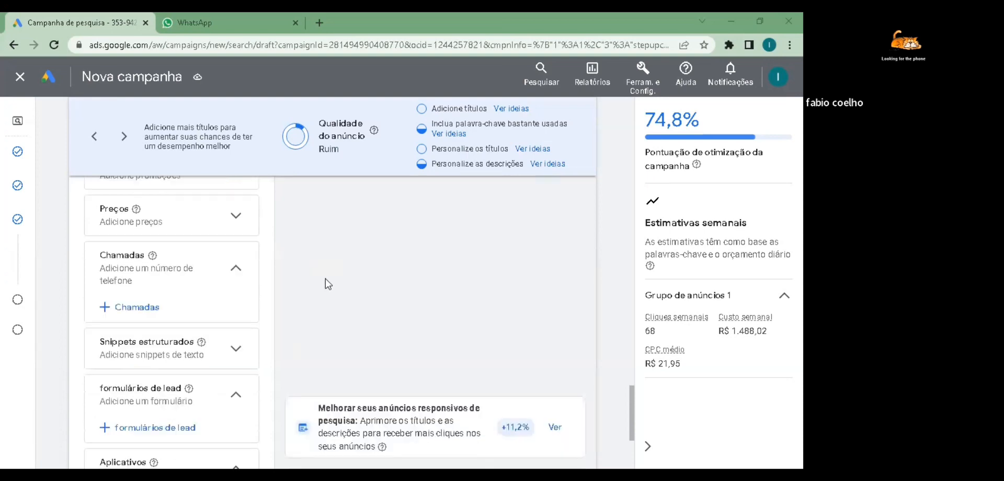
pyautogui.scroll(-3, 323, 300)
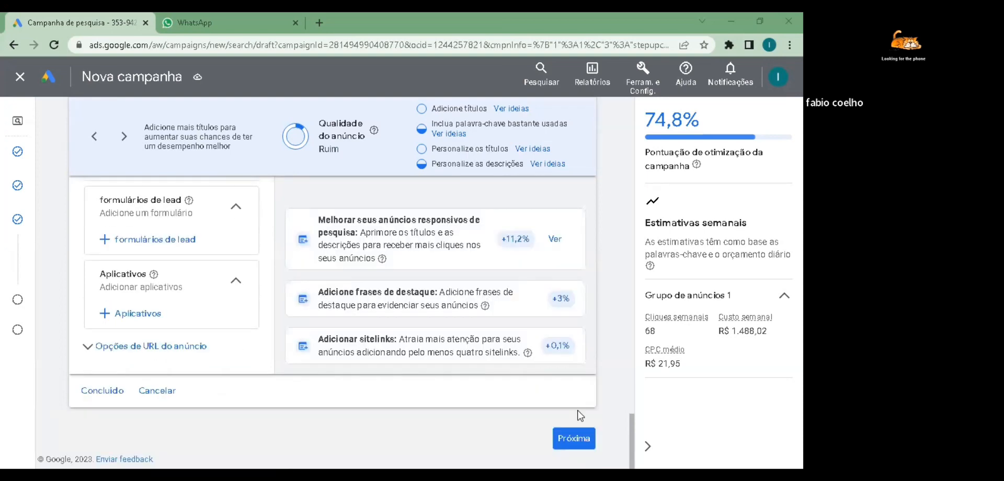
pyautogui.click(575, 439)
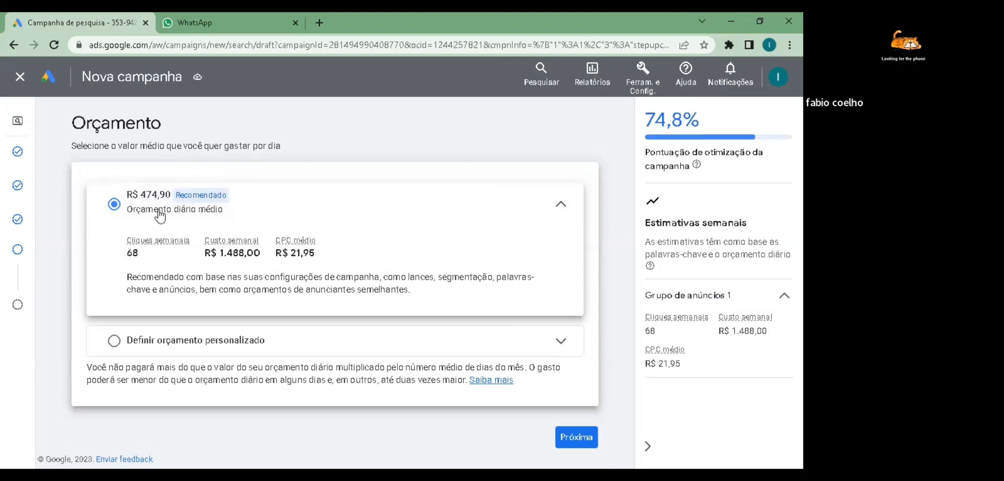
# Choose a custom average daily budget and replace the recommended amount
pyautogui.click(563, 346)
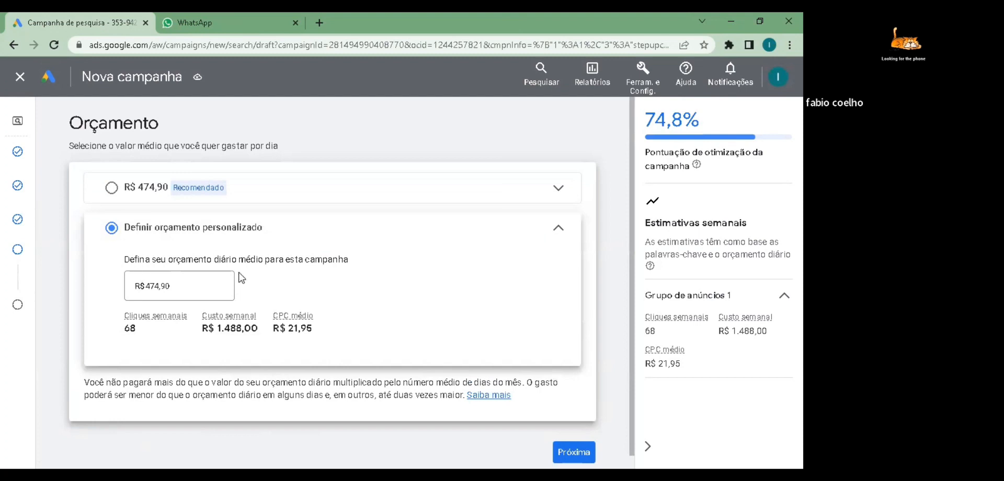
pyautogui.click(178, 282)
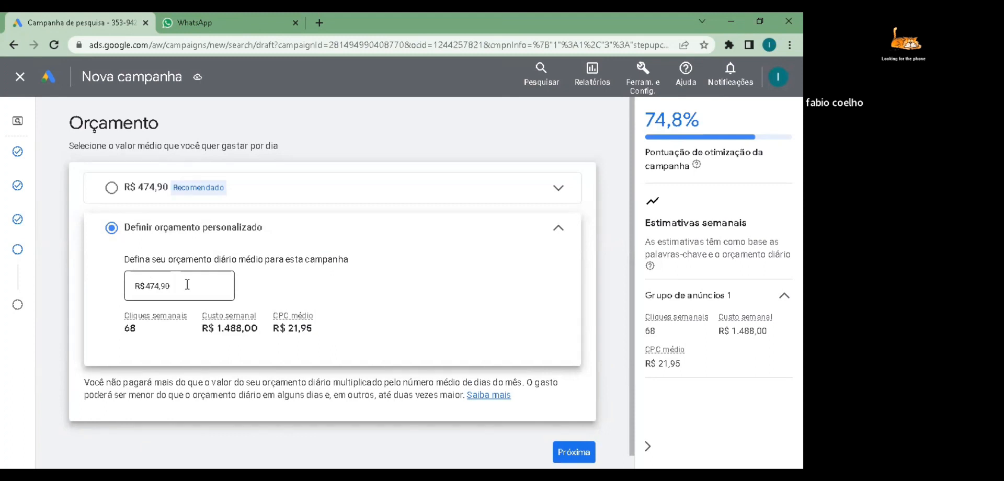
pyautogui.doubleClick(174, 284)
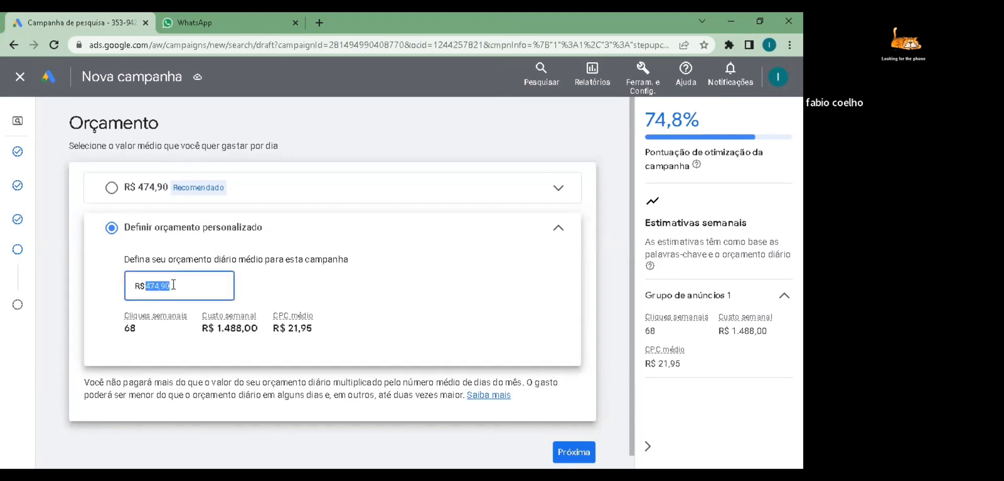
pyautogui.press('BackSpace')
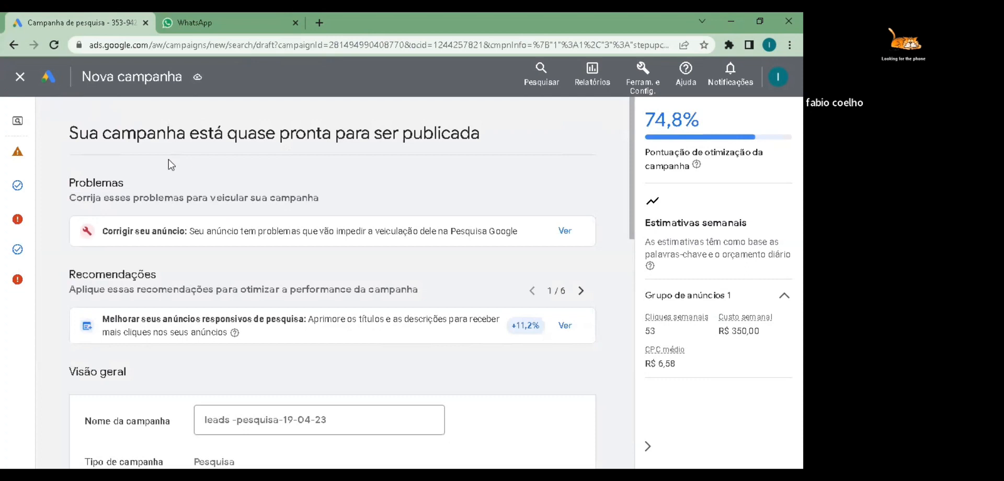
# Check the ad problem, the status of each campaign section and the recommendations on the review page
pyautogui.click(565, 234)
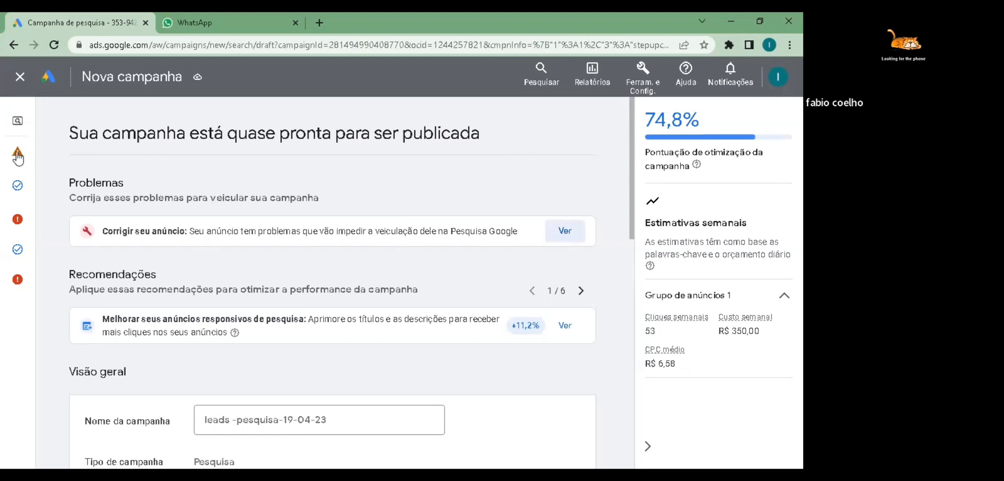
pyautogui.moveTo(21, 226)
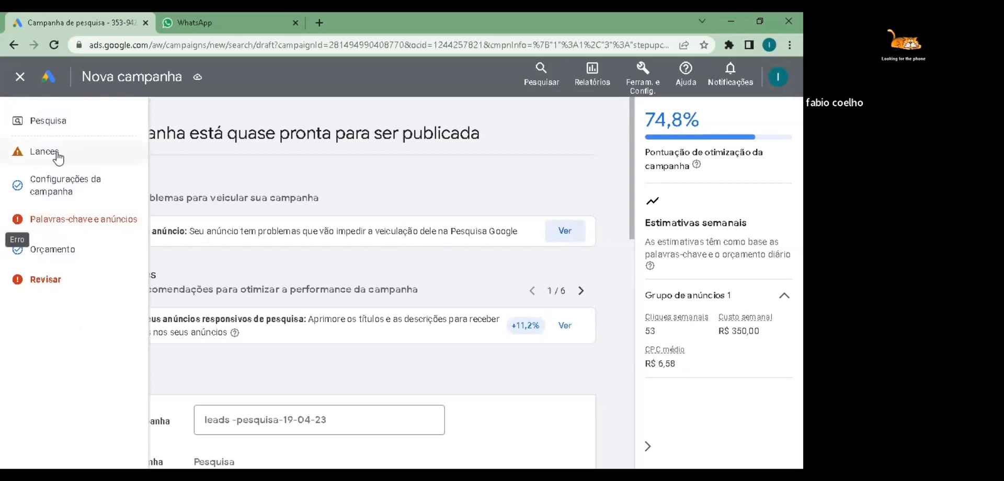
pyautogui.scroll(-2, 538, 171)
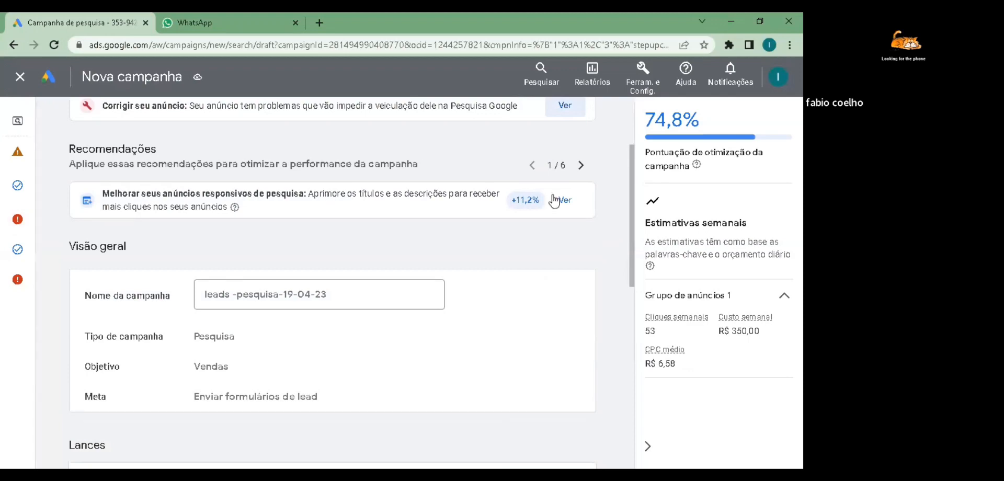
# Open the flagged ad for editing and add the titles "curso online" and "metodo facil"
pyautogui.click(568, 203)
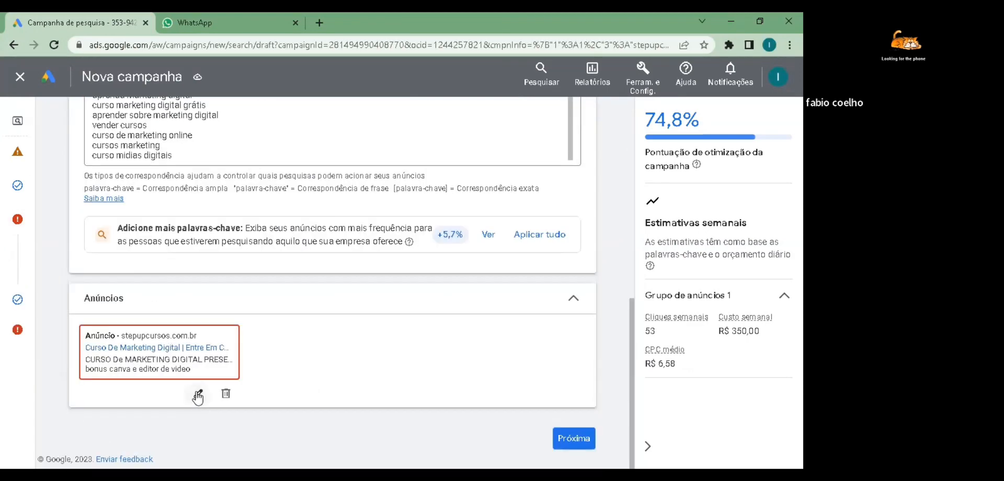
pyautogui.click(197, 394)
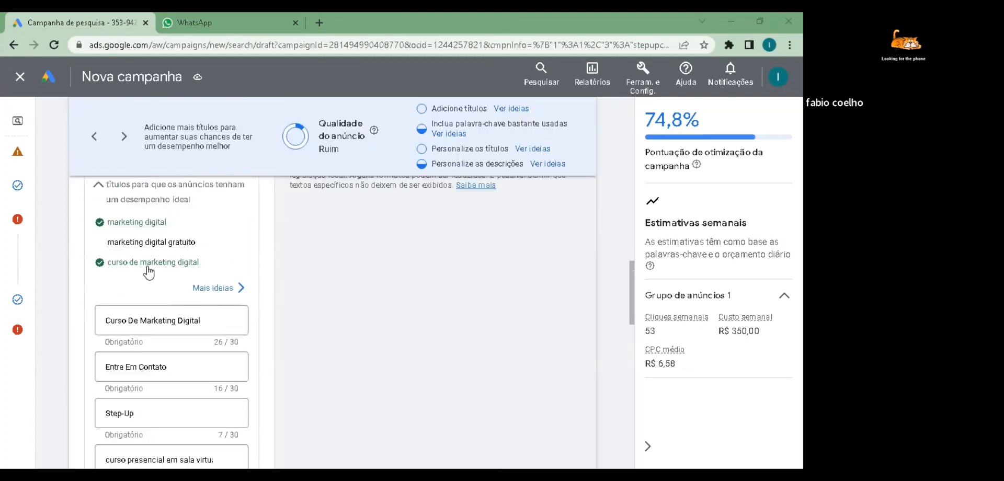
pyautogui.scroll(-2, 147, 288)
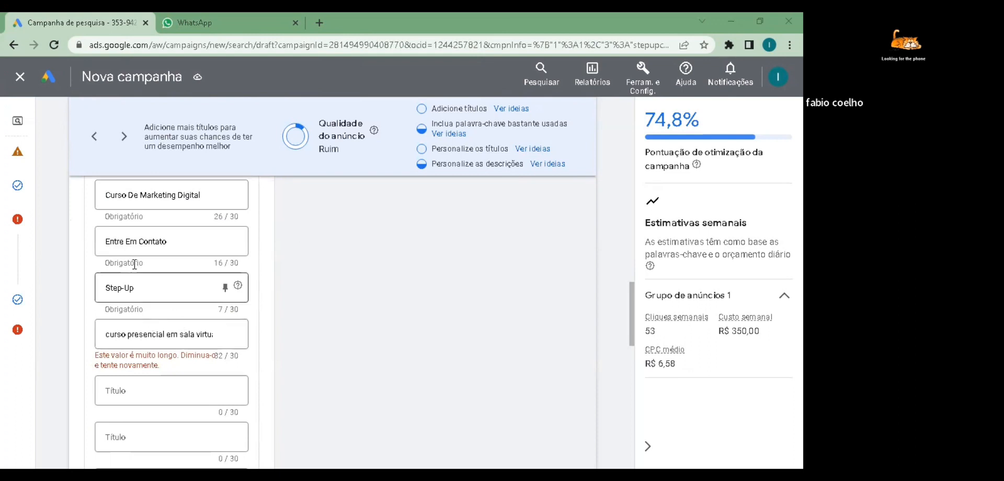
pyautogui.scroll(-2, 134, 264)
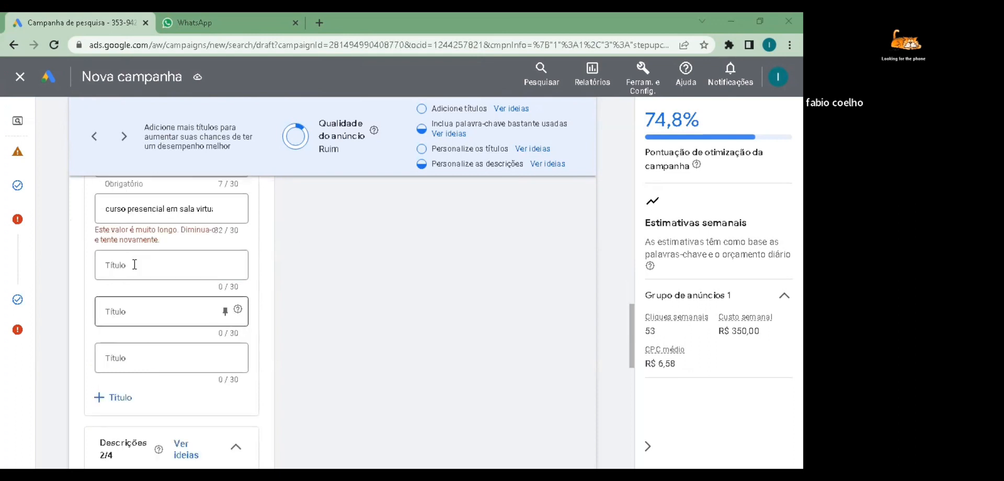
pyautogui.click(135, 265)
pyautogui.write('curso online')
pyautogui.click(128, 319)
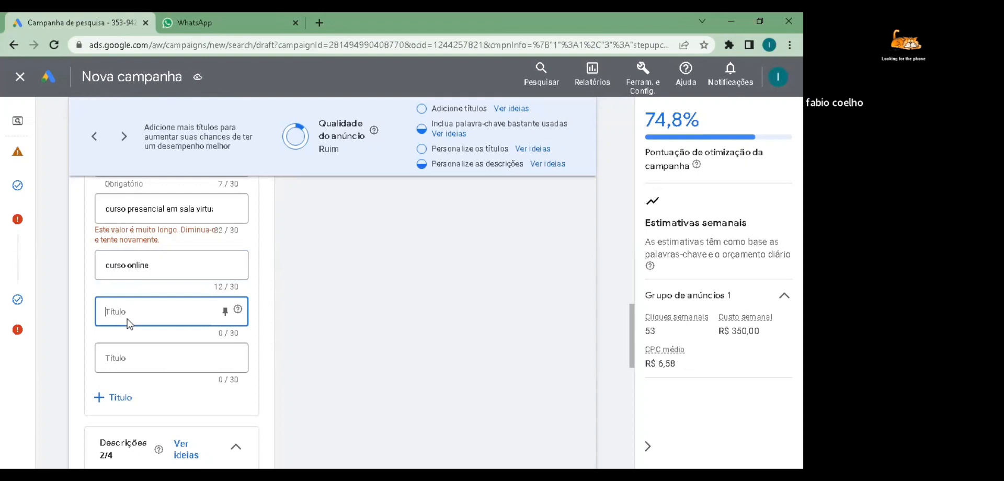
pyautogui.write('metodo facil')
# Add three more ad titles: "10 x de 83,00", "avista 700,00" and "suporte o ano todo"
pyautogui.click(131, 355)
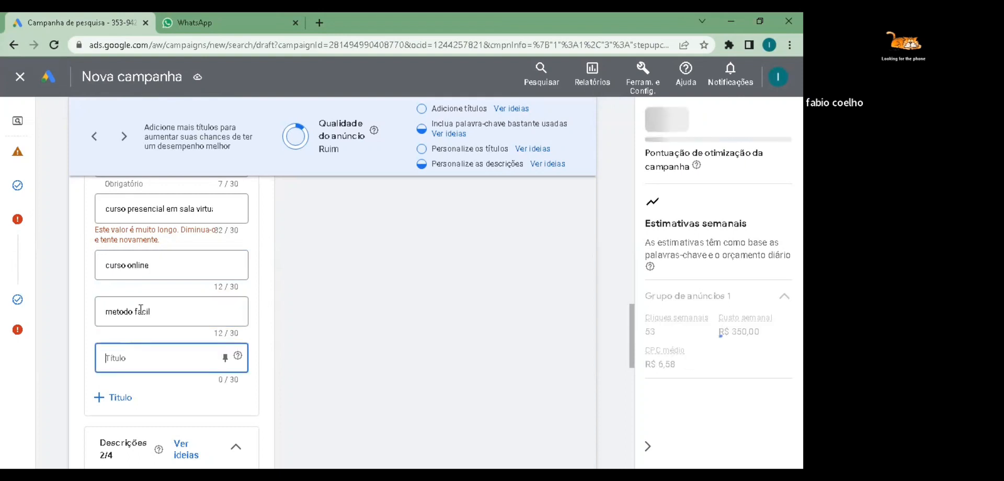
pyautogui.scroll(-3, 144, 235)
pyautogui.write('10')
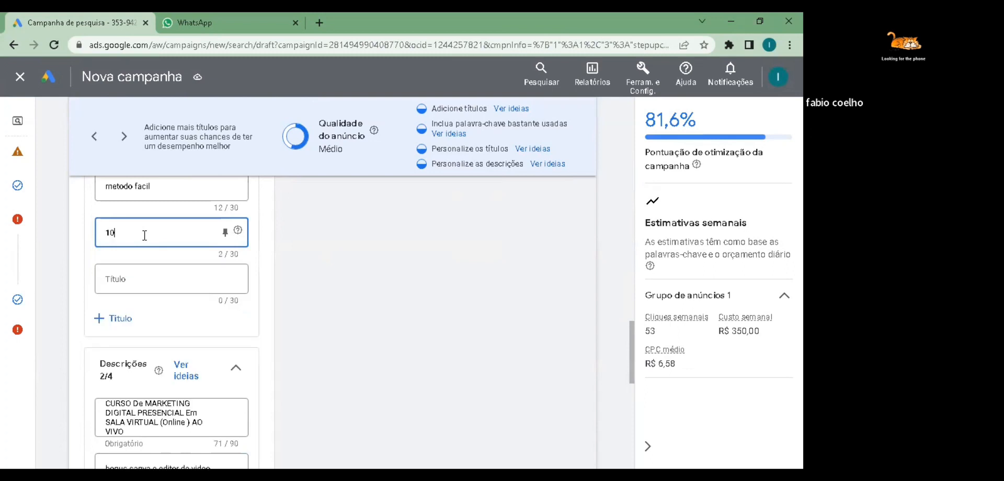
pyautogui.write(' x de 83,00')
pyautogui.click(145, 279)
pyautogui.write('avista 700,00')
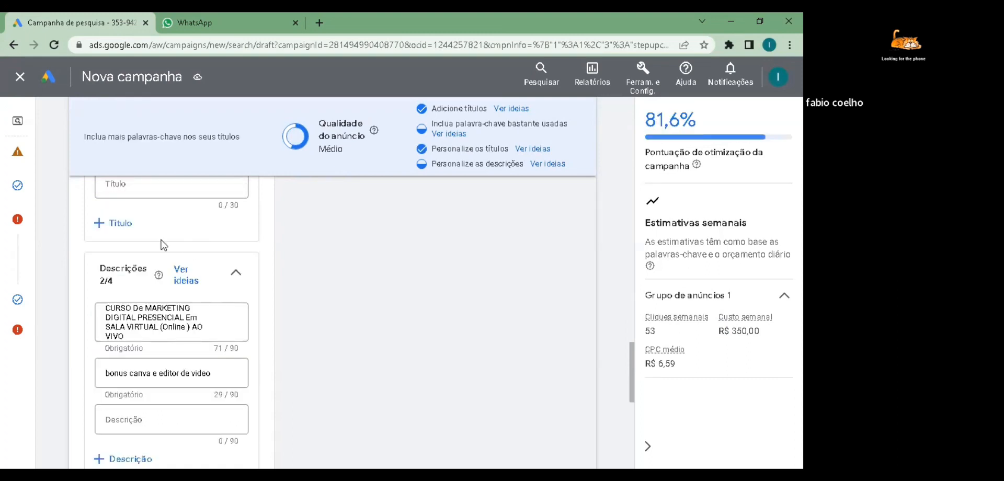
pyautogui.scroll(2, 159, 241)
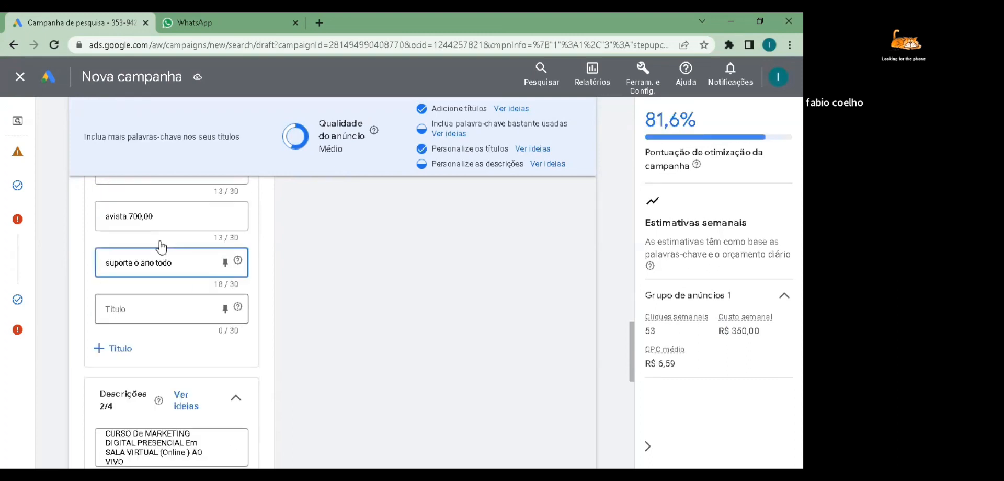
# Shorten the overlong fourth ad title to "curso presencial sala virtual" so it fits the 30-character limit
pyautogui.scroll(10, 160, 241)
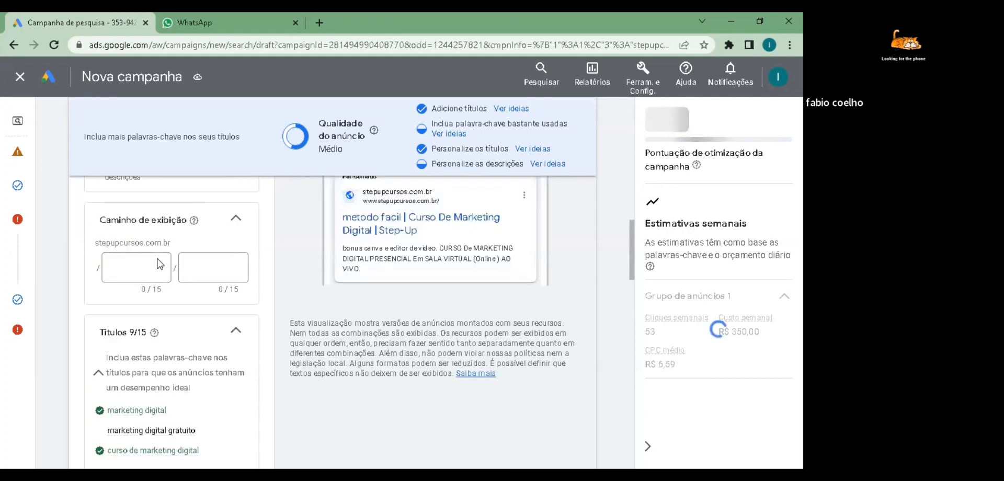
pyautogui.scroll(-1, 159, 264)
pyautogui.scroll(-2, 158, 268)
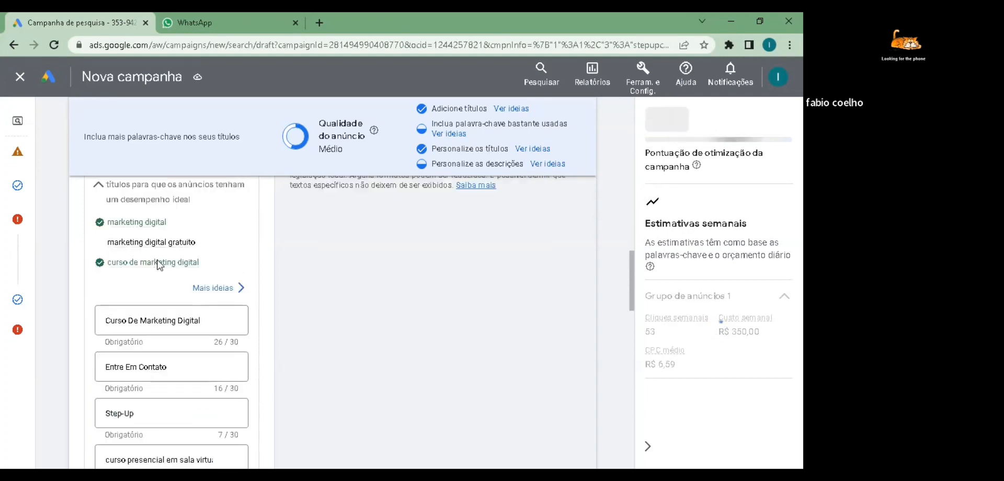
pyautogui.scroll(-2, 158, 264)
pyautogui.scroll(-2, 184, 265)
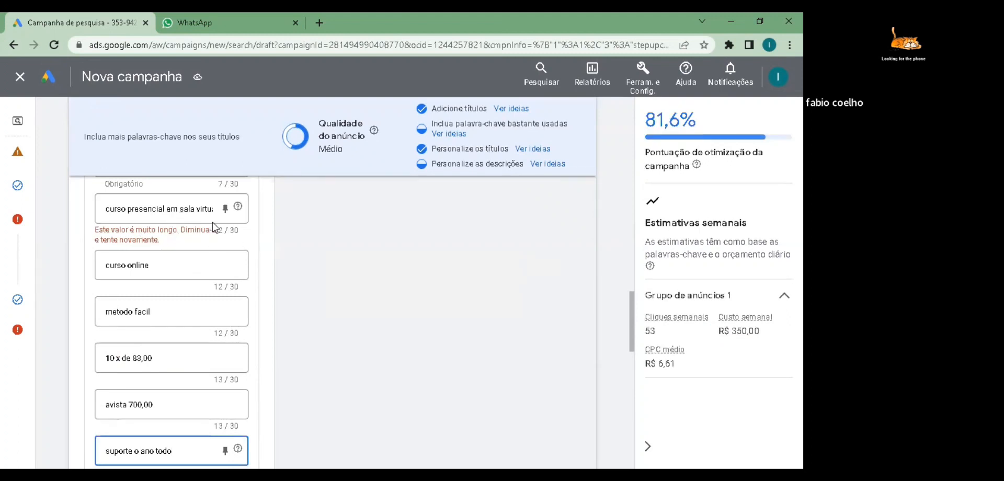
pyautogui.click(178, 210)
pyautogui.press('BackSpace')
pyautogui.press('BackSpace')
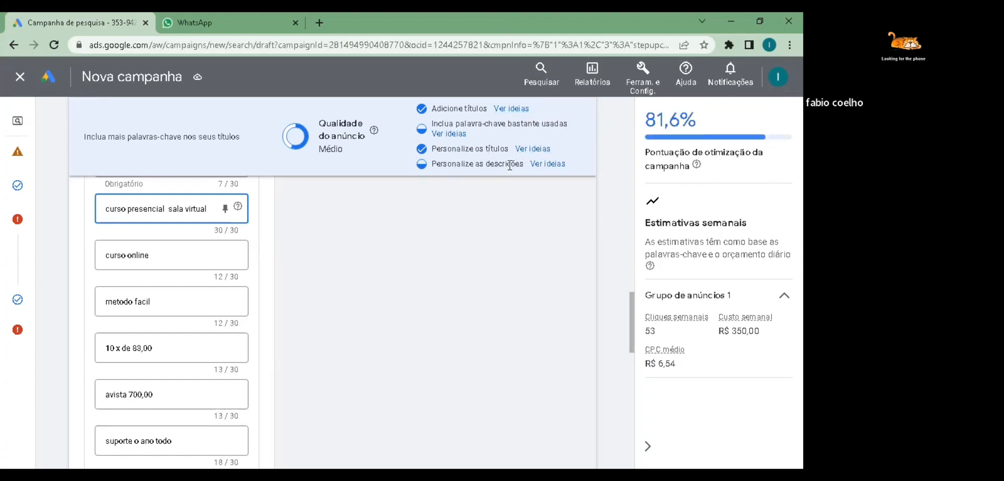
# Check the ideas for personalizing the descriptions and the help article on creating effective search ads, then close them
pyautogui.click(549, 165)
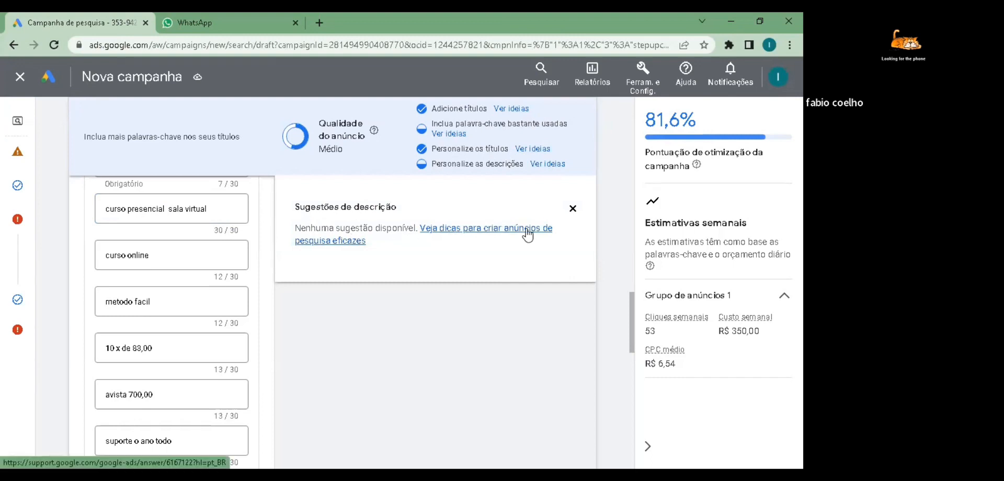
pyautogui.click(336, 244)
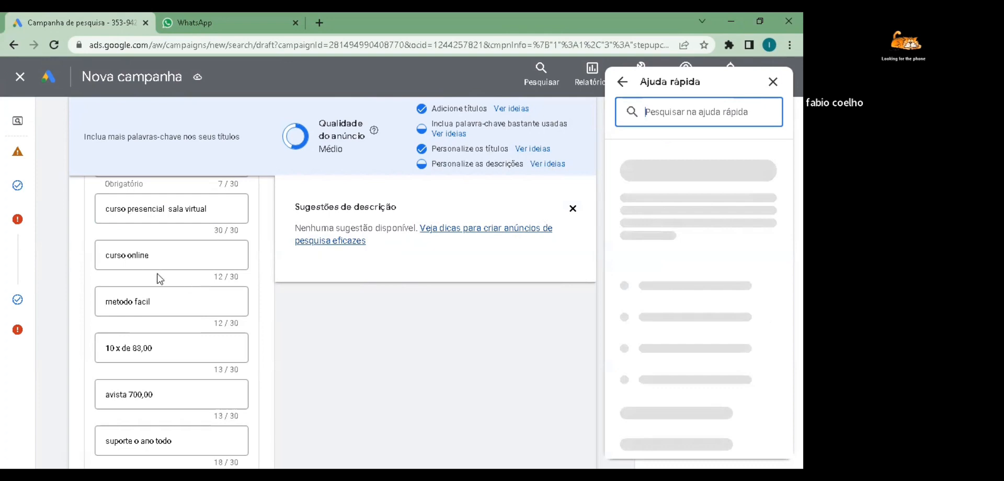
pyautogui.scroll(-1, 159, 276)
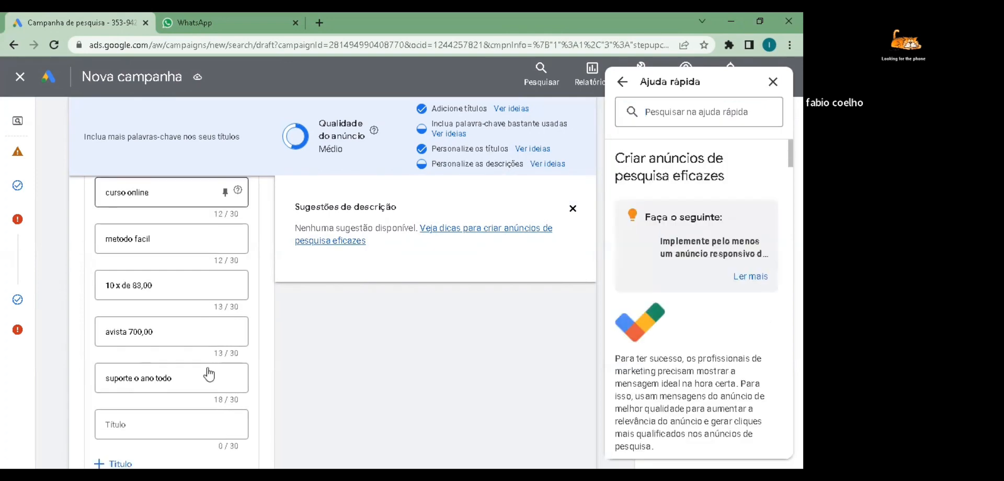
pyautogui.scroll(-4, 173, 272)
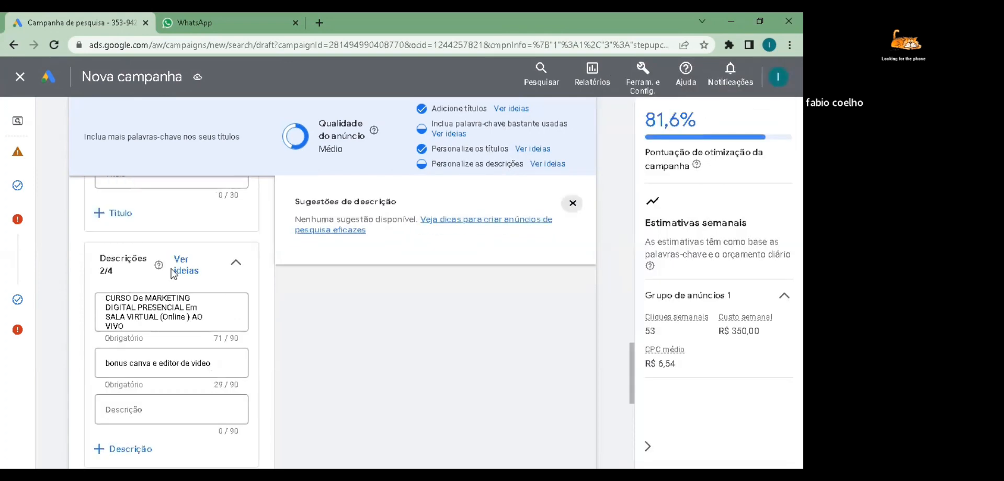
pyautogui.click(171, 213)
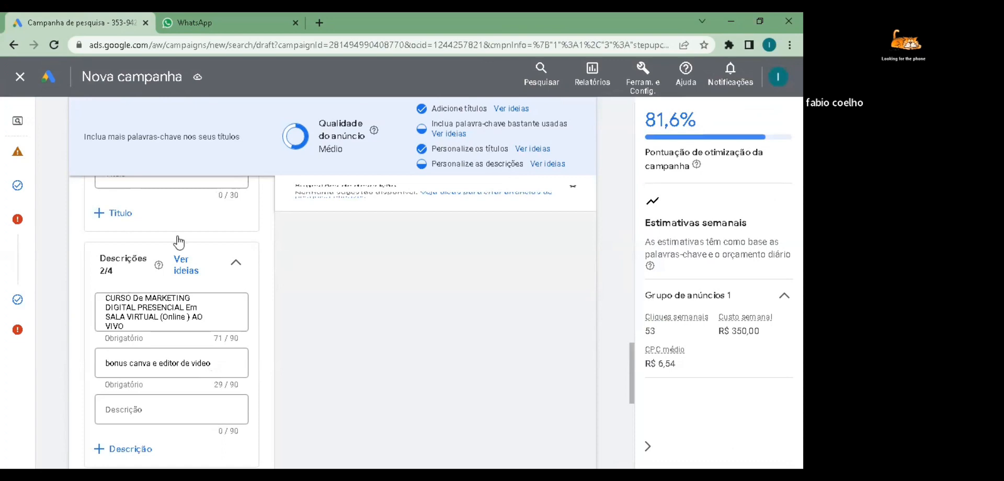
# Delete the keywords from "curso marketing digital online" to the list's end, plus "marketing digital gratuito" and "curso digital gratuito"
pyautogui.scroll(20, 260, 242)
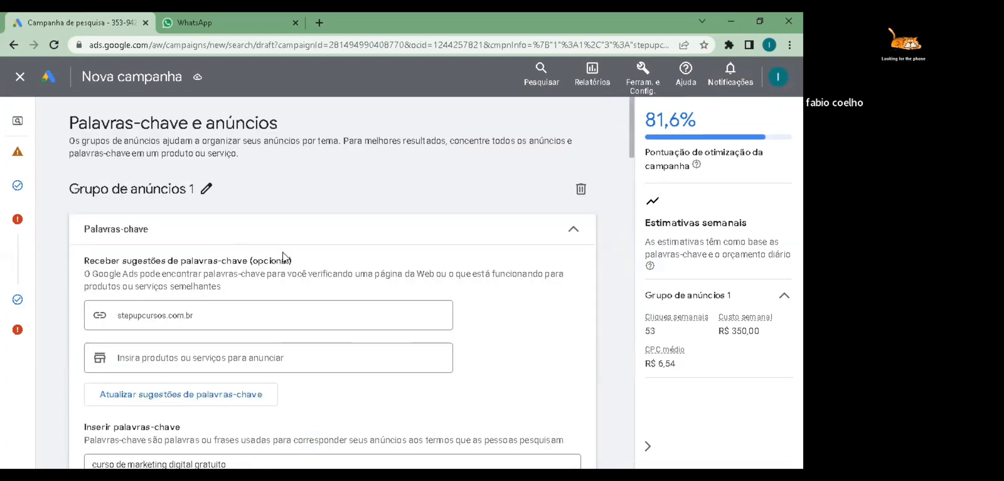
pyautogui.scroll(-6, 311, 260)
pyautogui.moveTo(192, 161); pyautogui.dragTo(229, 317)
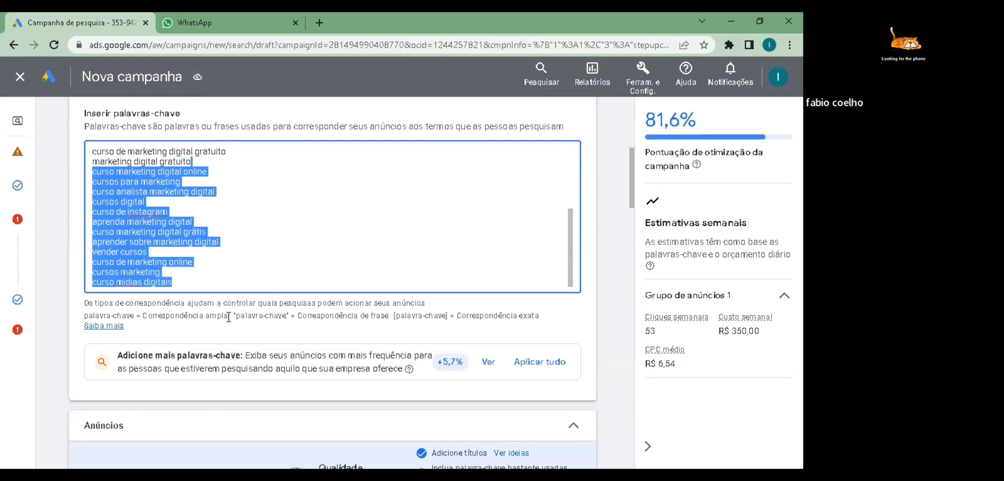
pyautogui.press('BackSpace')
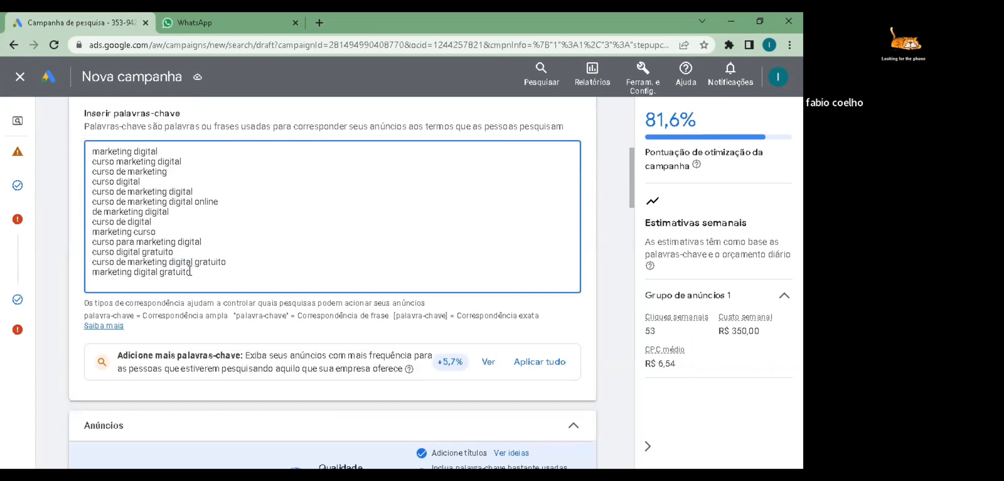
pyautogui.moveTo(192, 272); pyautogui.dragTo(83, 272)
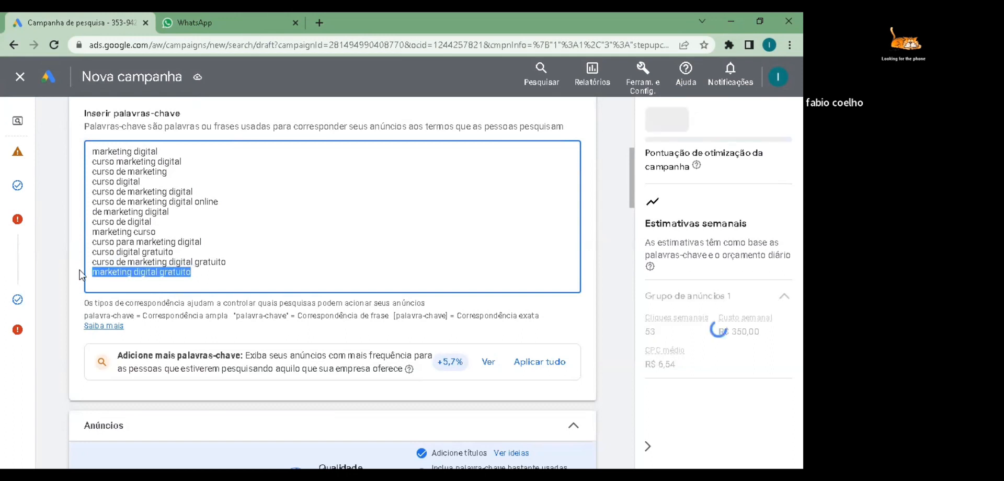
pyautogui.press('BackSpace')
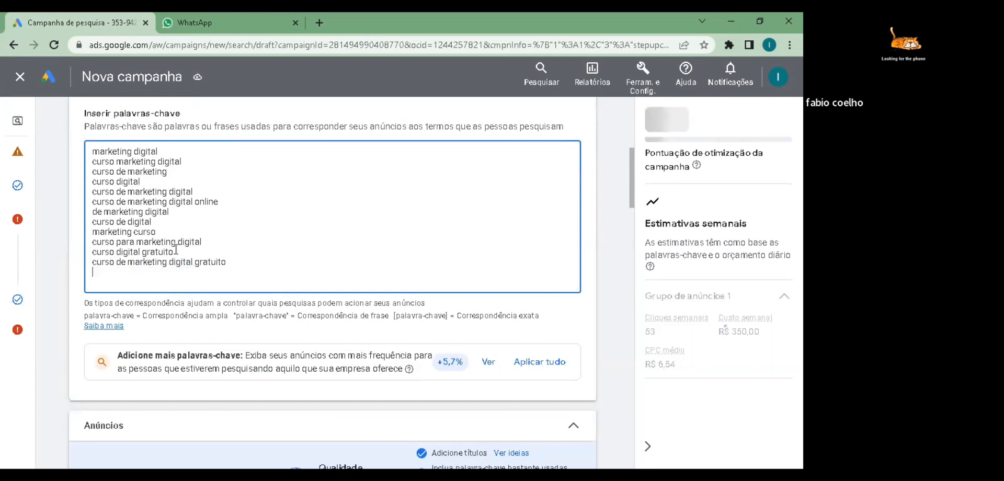
pyautogui.tripleClick(90, 252)
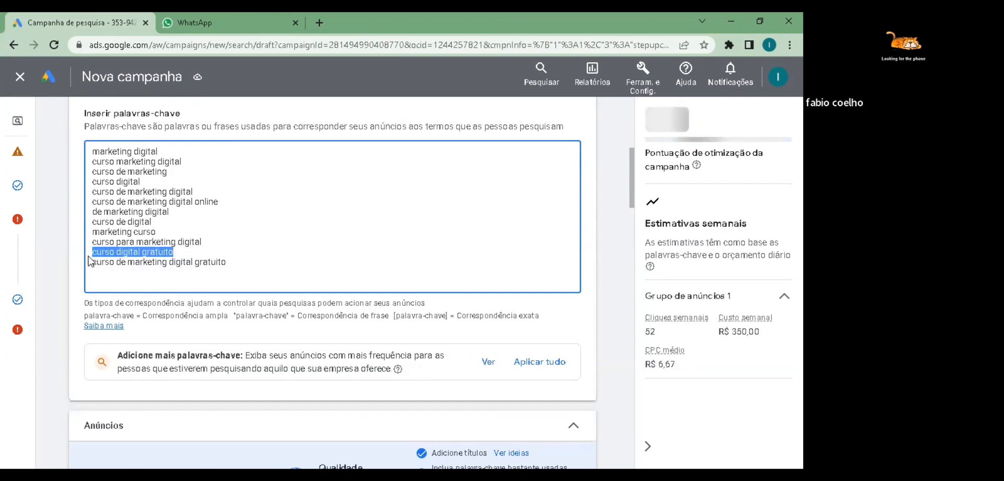
pyautogui.press('BackSpace')
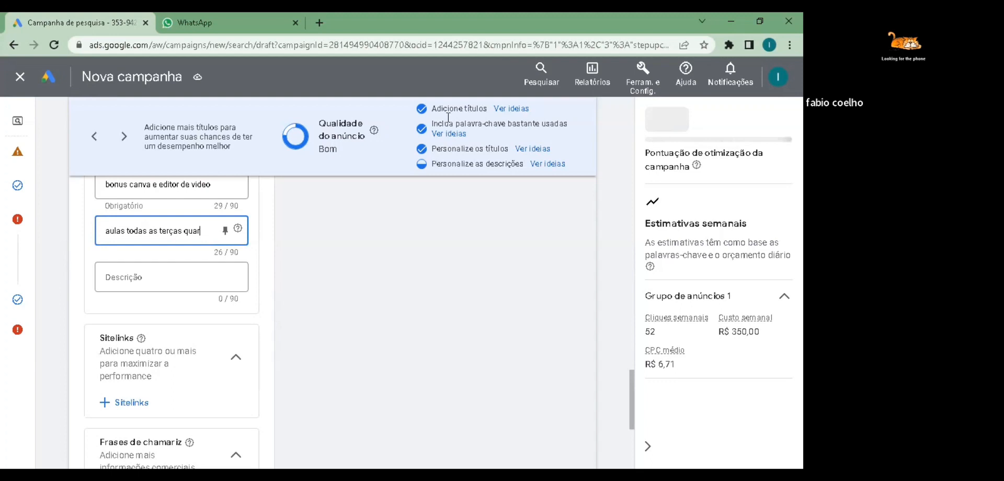
# Fill in the ad's third description as "aulas todas as terças quartas e quintas"
pyautogui.write('e quintas')
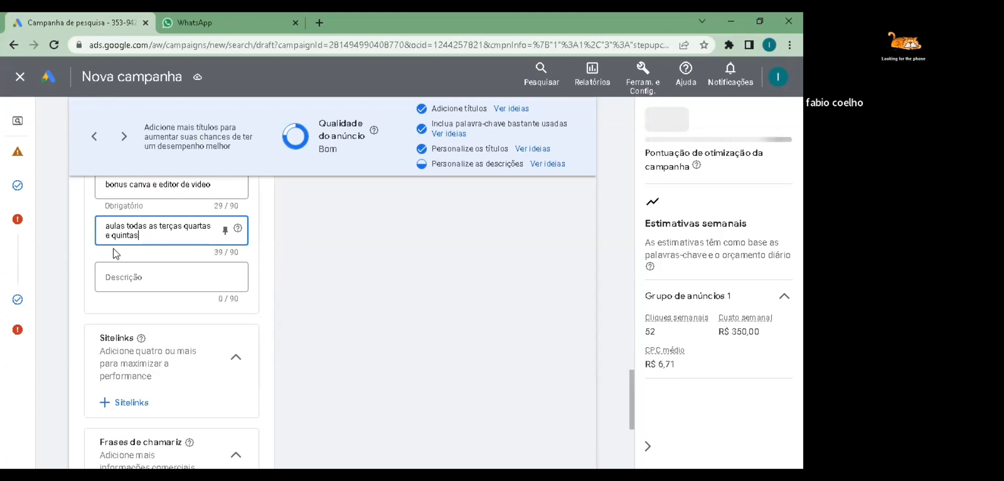
pyautogui.click(129, 277)
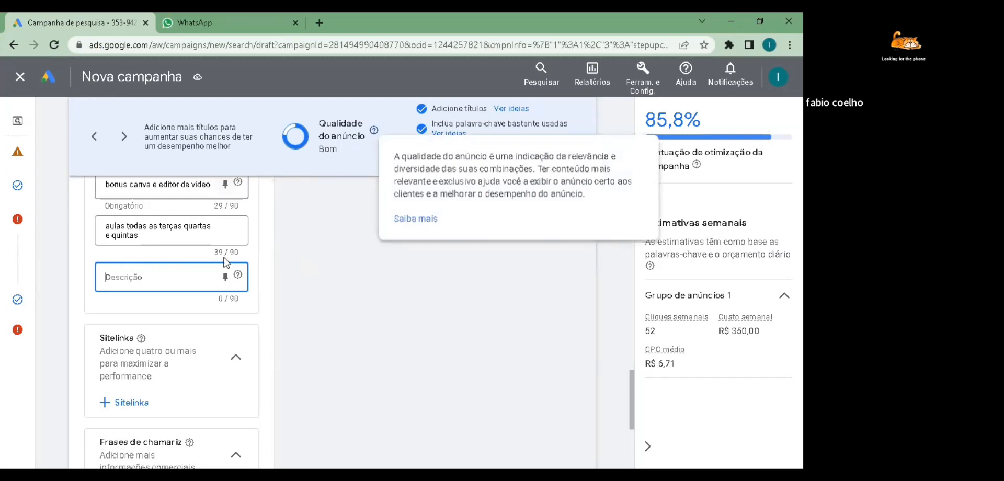
# Add the existing "ligue AGORA" sitelink to the campaign and save the asset changes
pyautogui.scroll(-5, 157, 272)
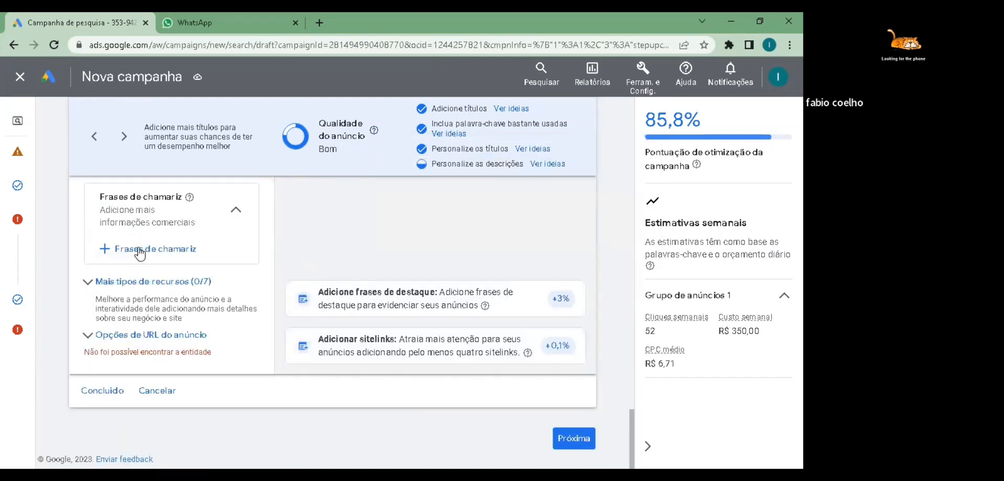
pyautogui.scroll(3, 140, 252)
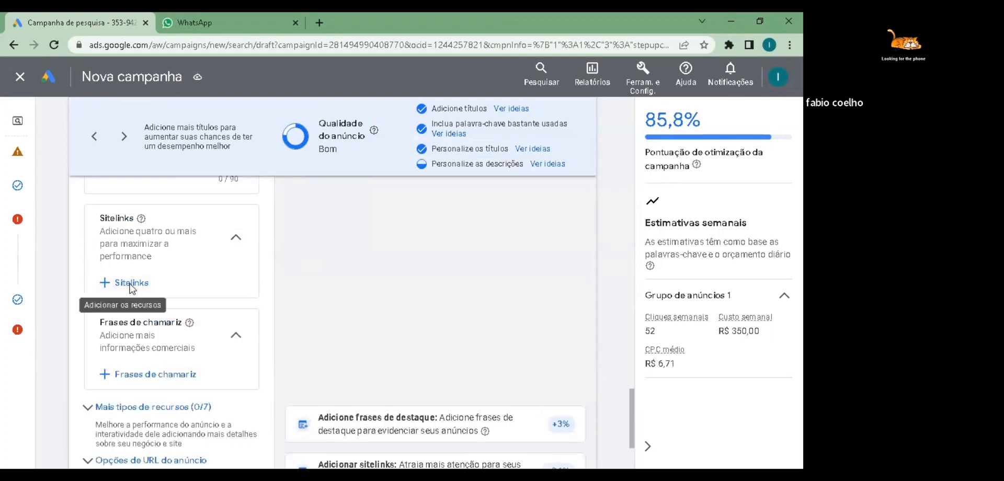
pyautogui.click(131, 283)
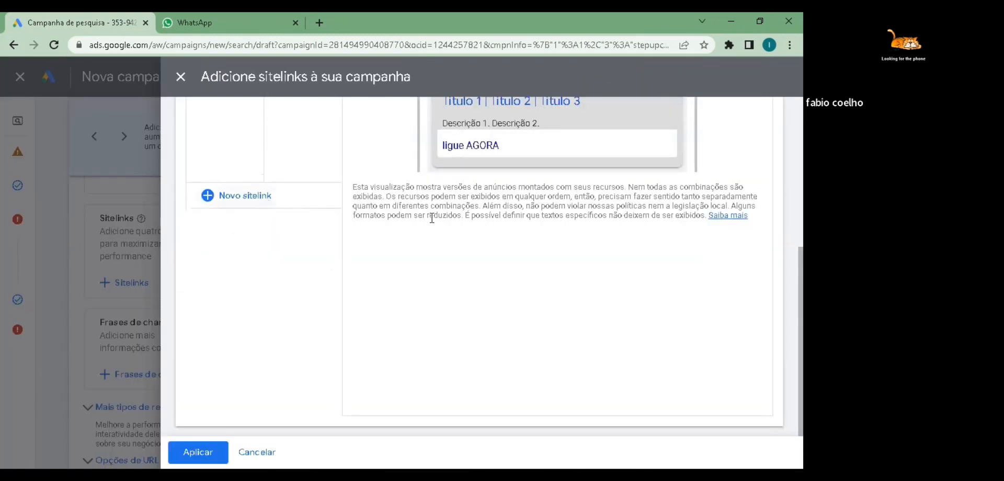
pyautogui.scroll(1, 438, 223)
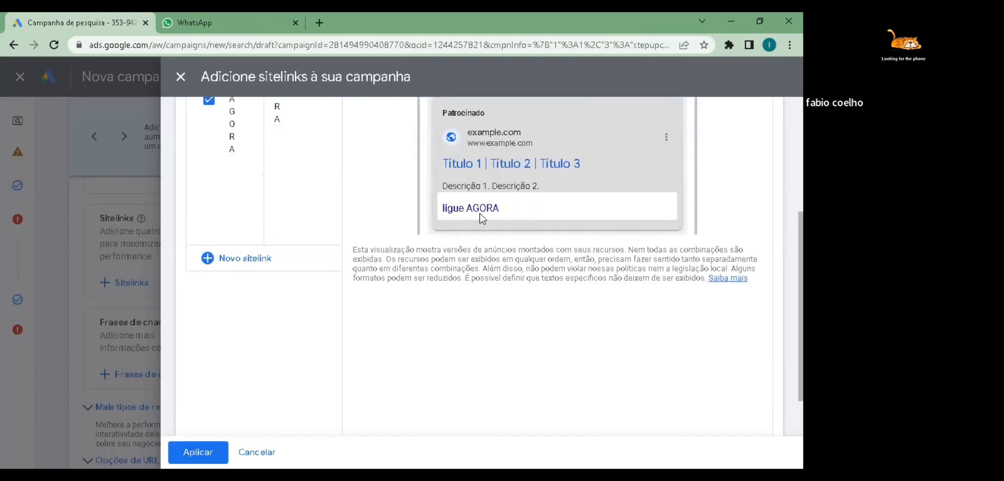
pyautogui.scroll(4, 290, 214)
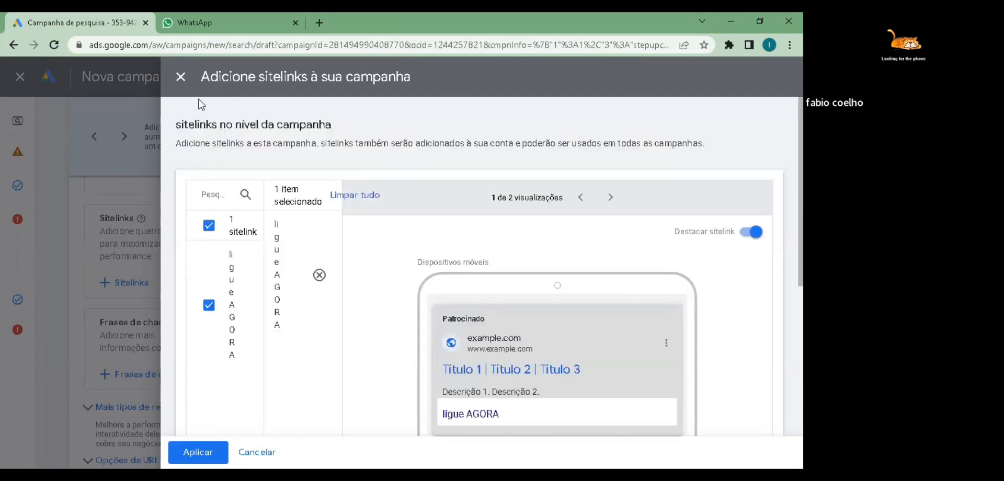
pyautogui.click(181, 77)
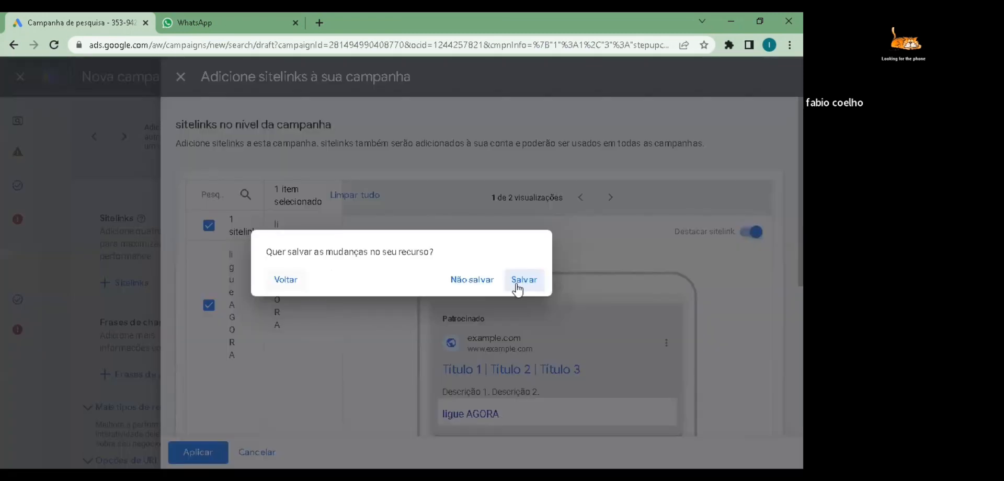
pyautogui.click(517, 286)
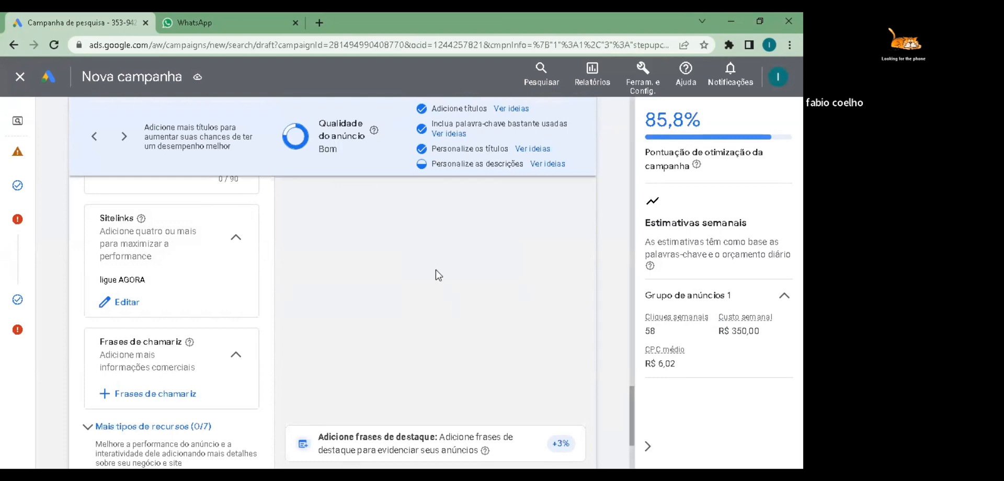
pyautogui.scroll(-3, 432, 281)
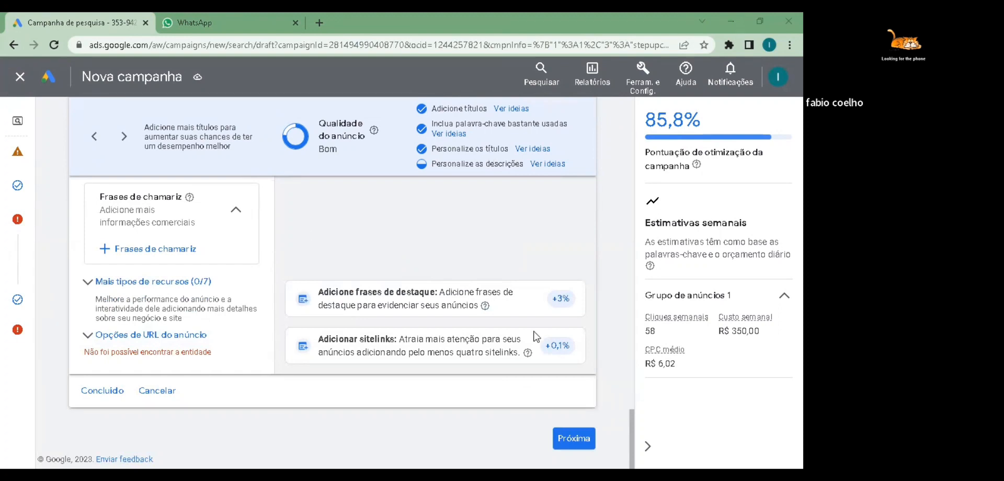
# Advance past the ad and budget sections to the campaign review, keeping the custom average daily budget of R$ 50,00
pyautogui.click(566, 437)
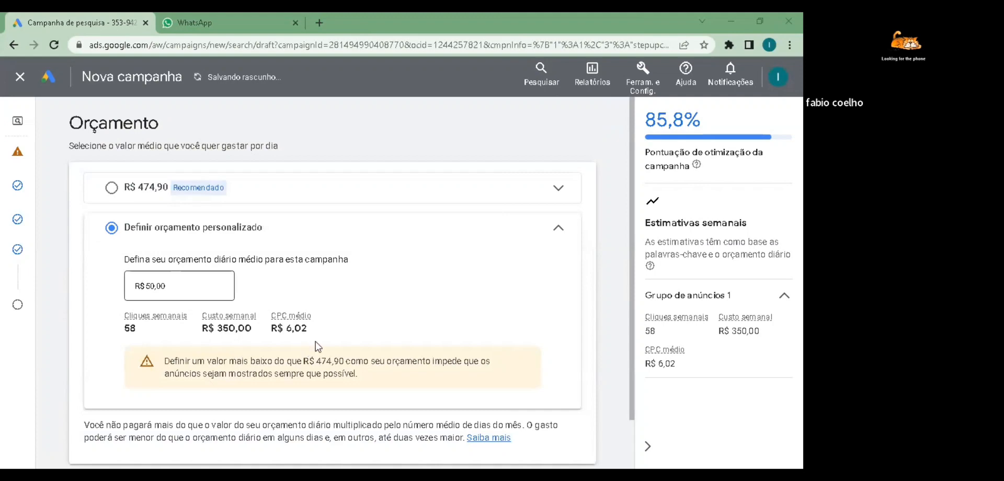
pyautogui.scroll(-1, 469, 393)
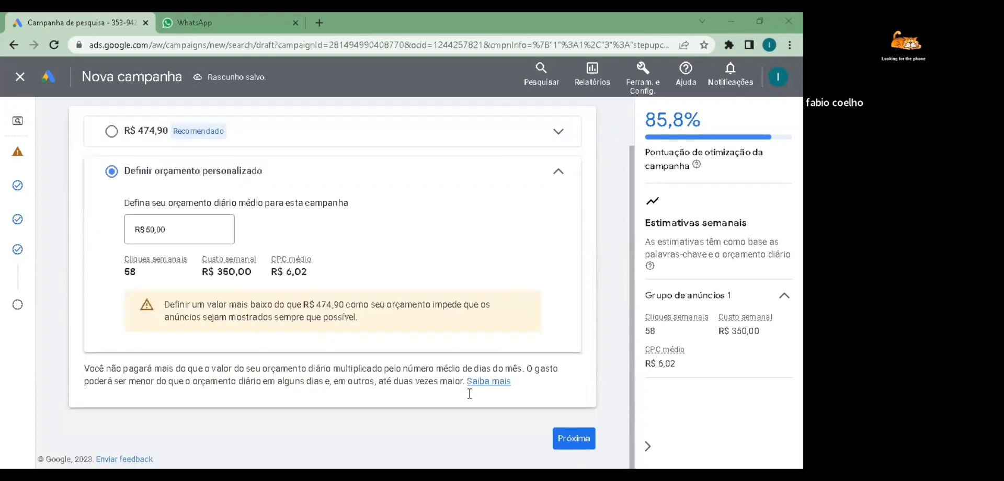
pyautogui.click(571, 442)
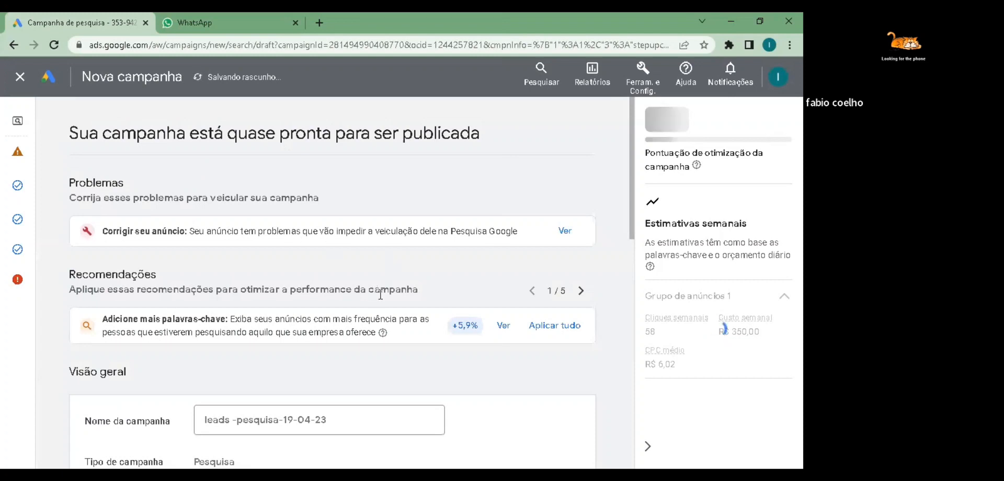
# Examine the campaign review summary, covering the overview, bidding, campaign settings, keywords, ads and budget
pyautogui.scroll(-3, 329, 277)
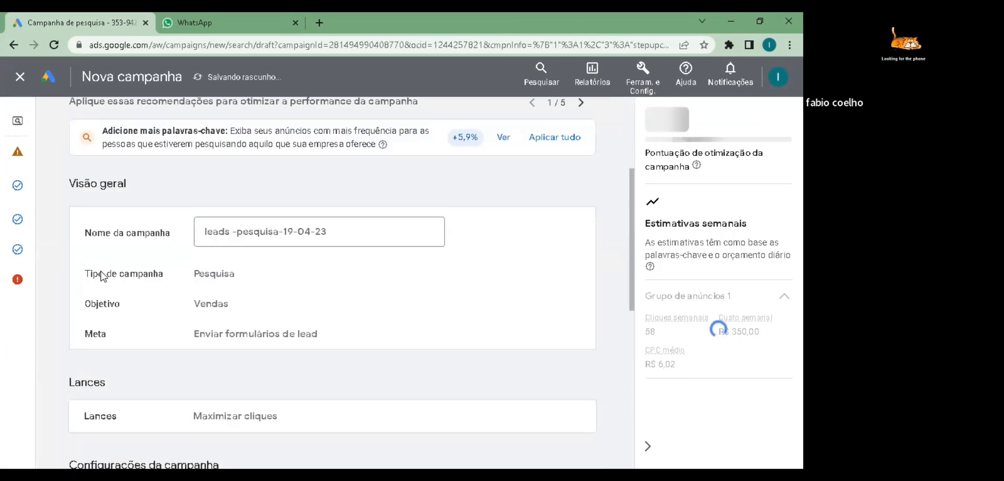
pyautogui.scroll(-1, 112, 238)
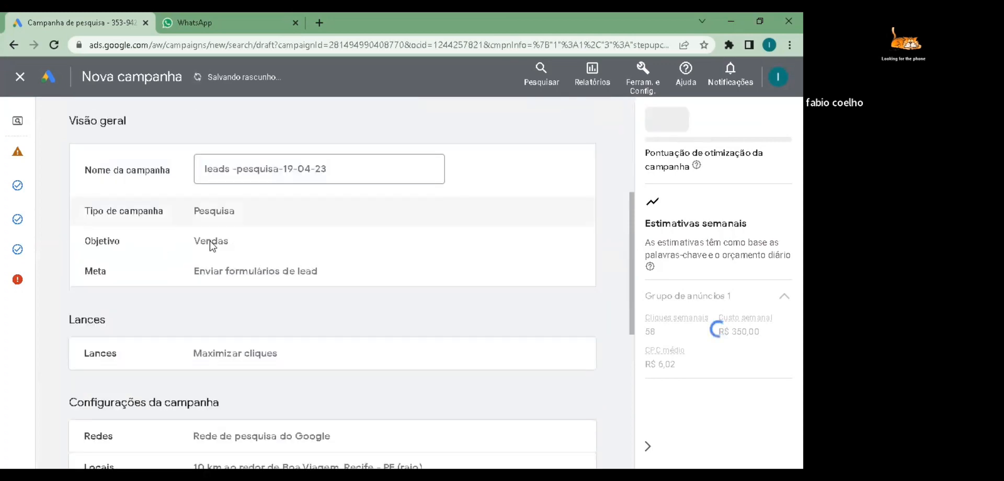
pyautogui.scroll(-3, 397, 243)
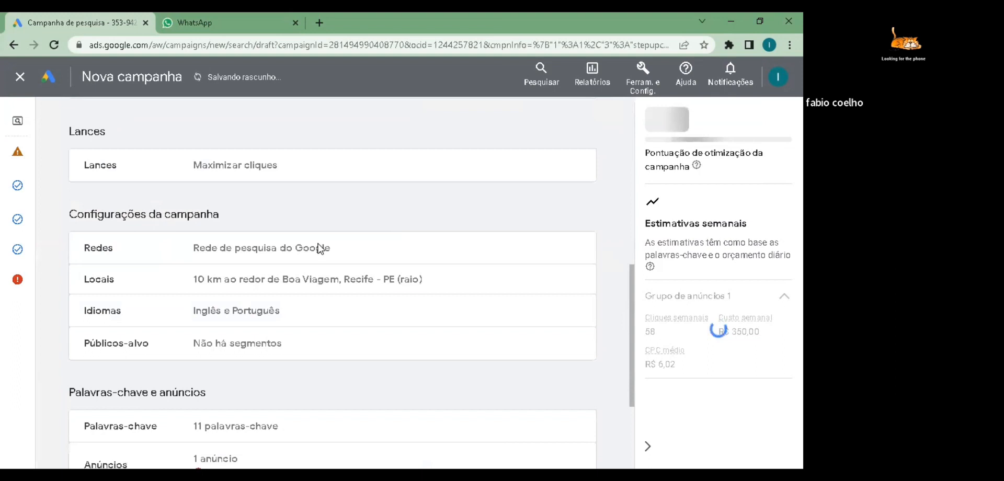
pyautogui.scroll(-3, 320, 248)
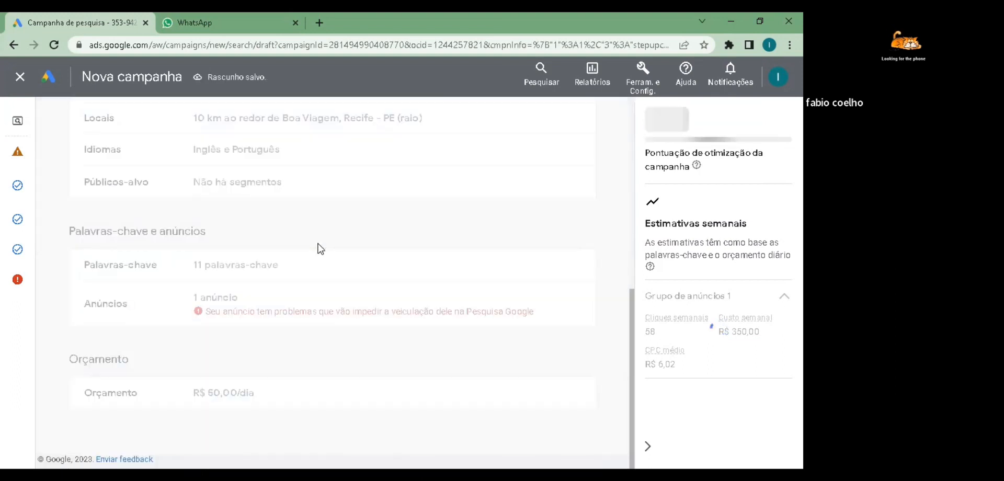
pyautogui.scroll(2, 318, 247)
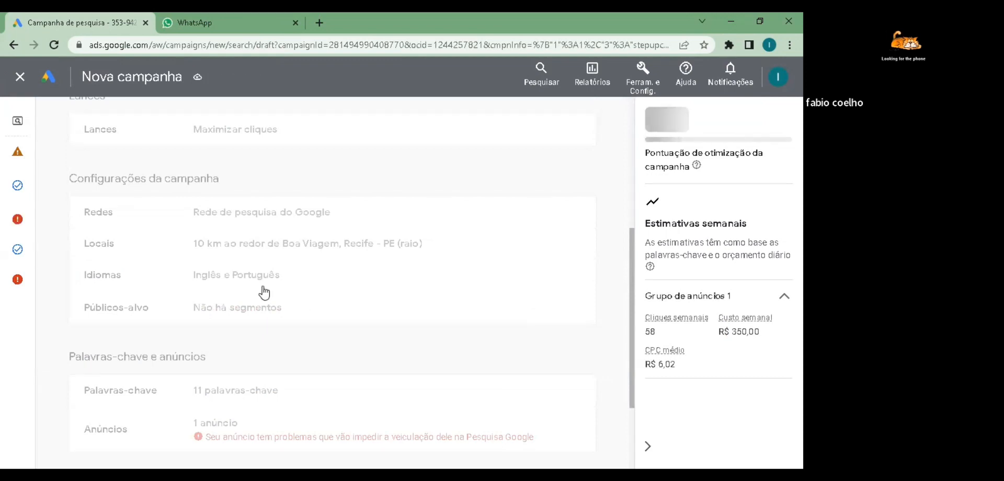
pyautogui.scroll(-2, 261, 290)
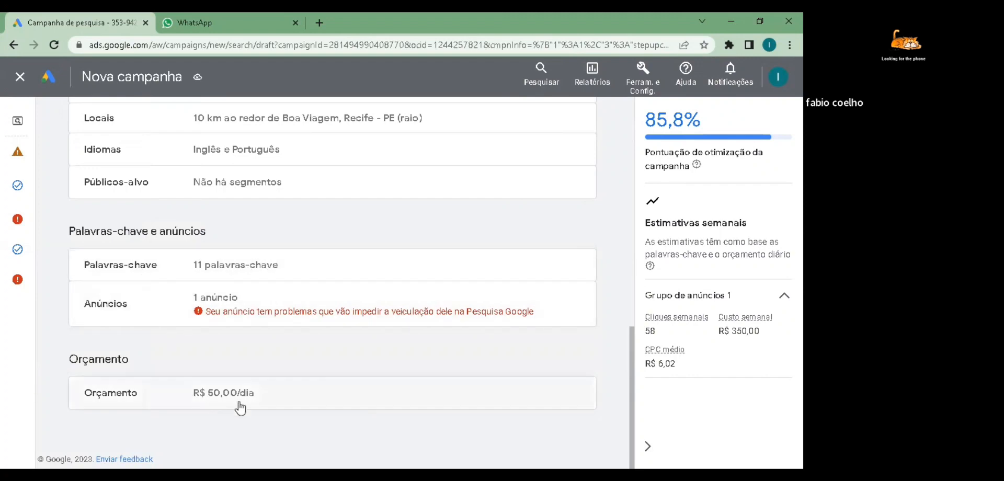
# Open the ad's flagged problem from the campaign review and examine the policy details on capital letters
pyautogui.click(215, 309)
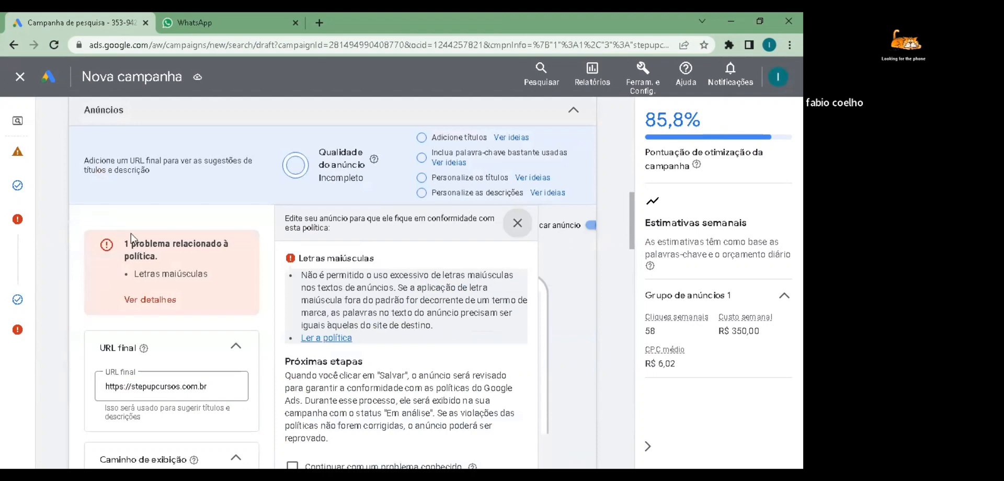
pyautogui.scroll(-5, 285, 279)
pyautogui.scroll(8, 292, 236)
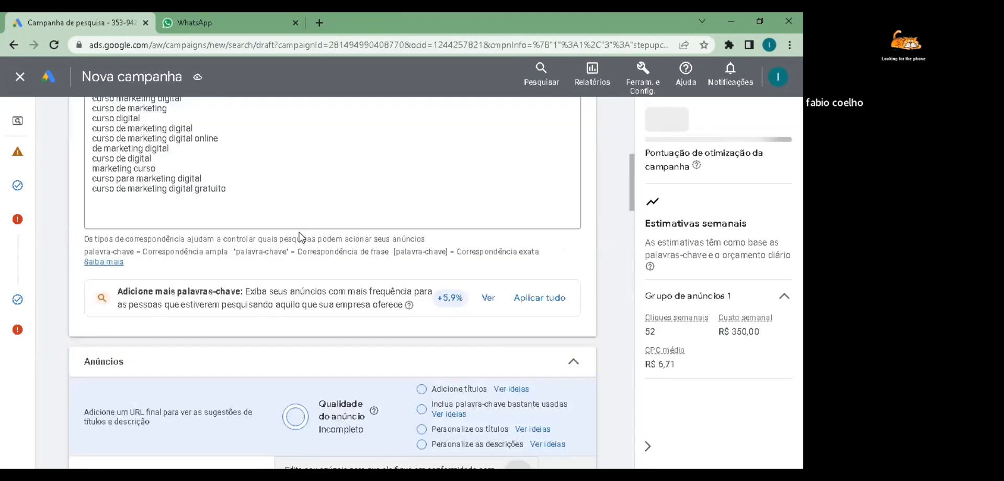
pyautogui.scroll(-3, 291, 237)
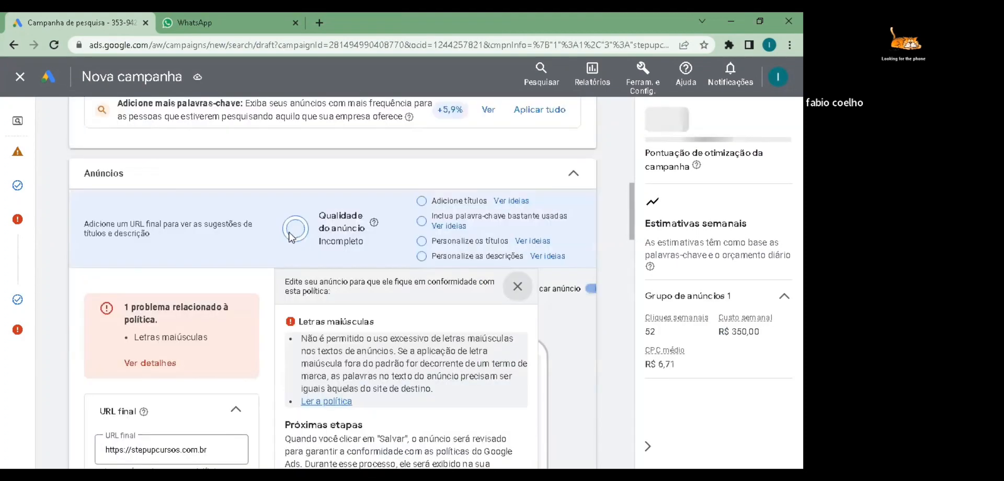
pyautogui.scroll(-3, 239, 231)
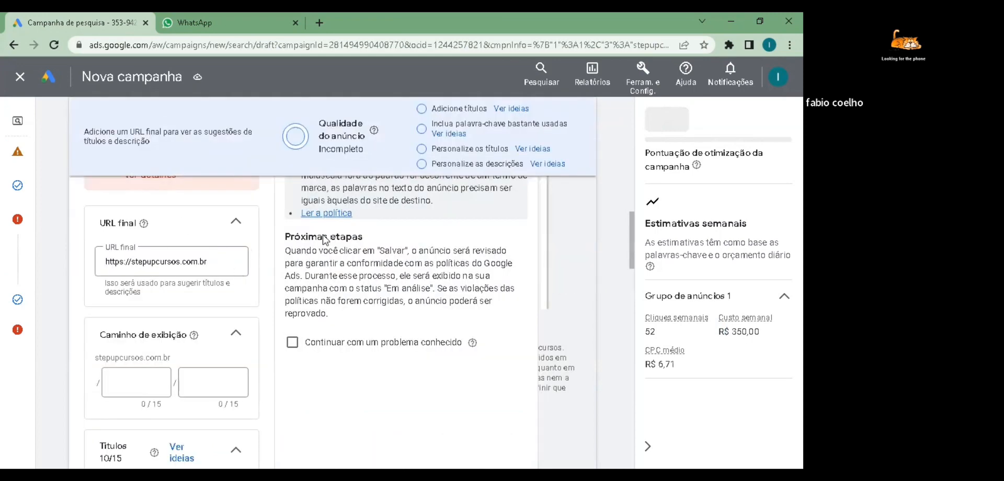
pyautogui.scroll(-2, 269, 249)
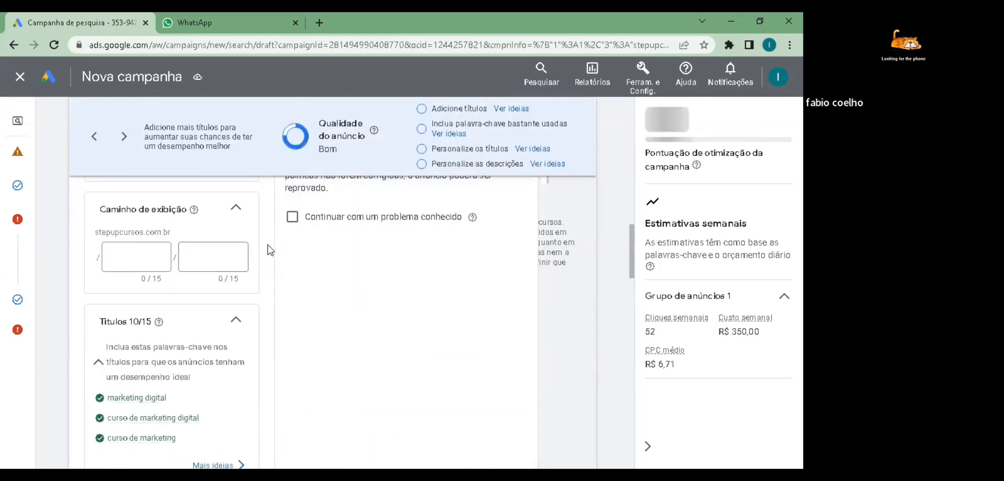
pyautogui.scroll(3, 269, 250)
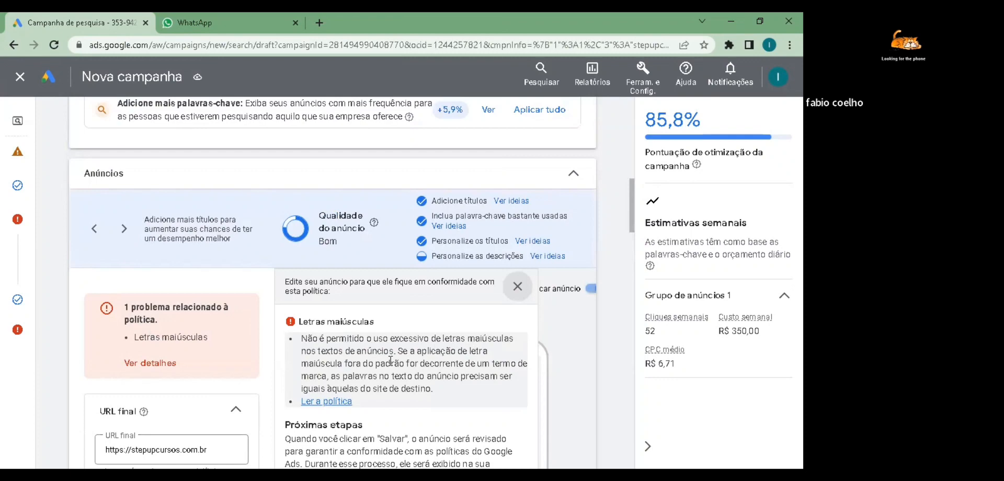
# Replace the ad's all-caps first description with "curso de marketing digital em sala virtual"
pyautogui.scroll(-10, 319, 345)
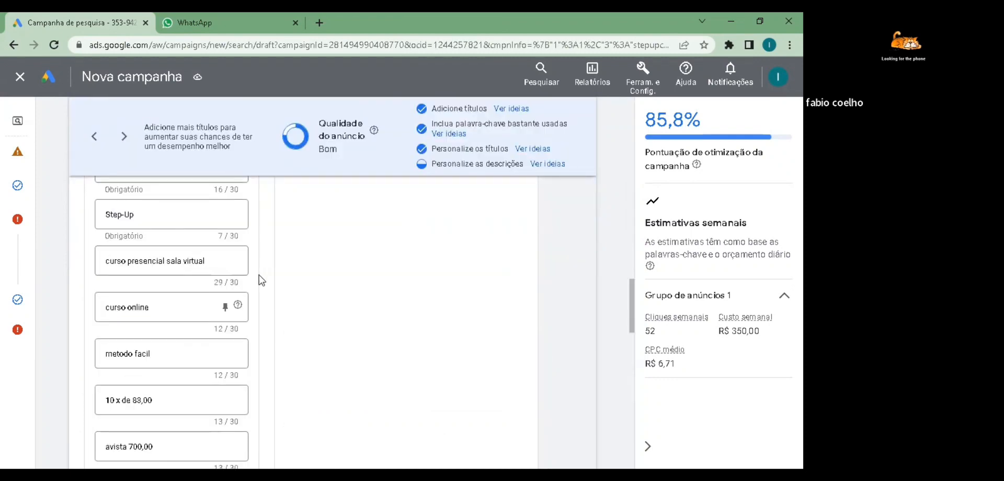
pyautogui.scroll(-1, 261, 280)
pyautogui.scroll(-1, 262, 281)
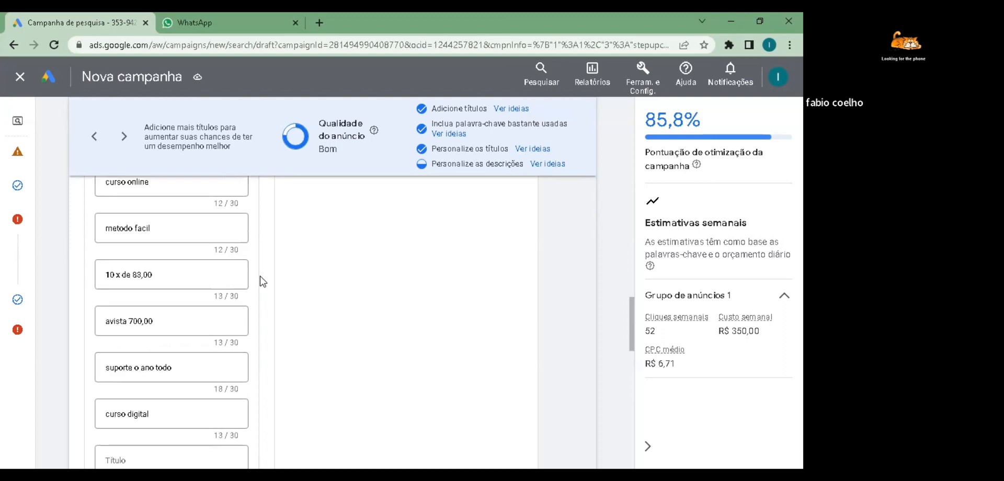
pyautogui.scroll(-2, 262, 282)
pyautogui.scroll(-4, 263, 281)
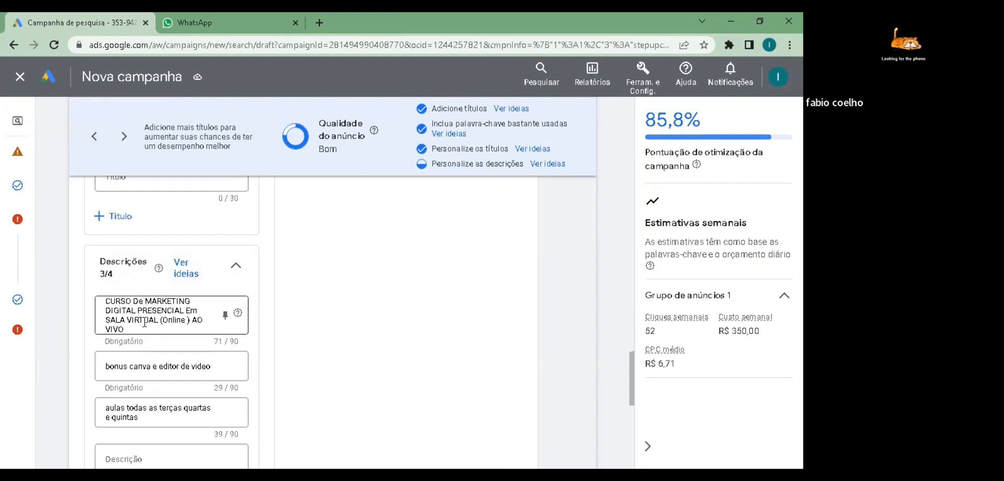
pyautogui.moveTo(125, 329); pyautogui.dragTo(95, 293)
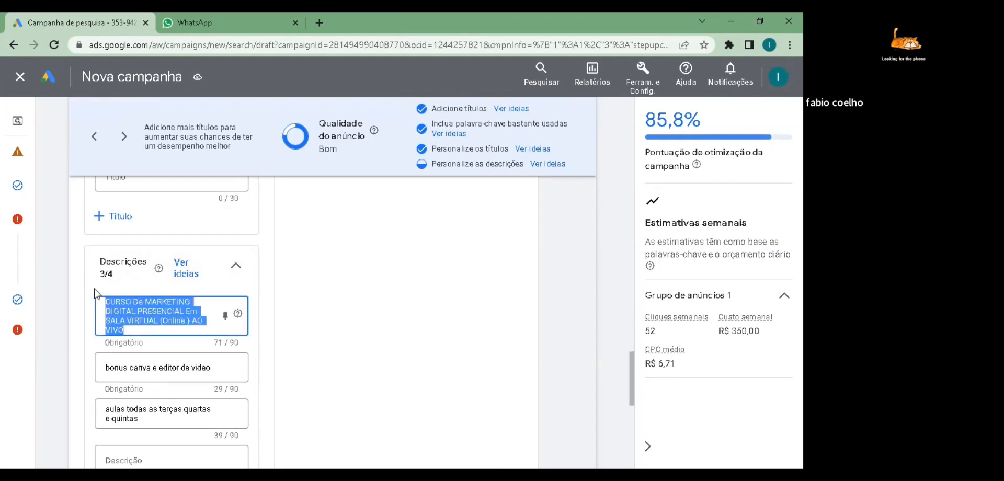
pyautogui.press('BackSpace')
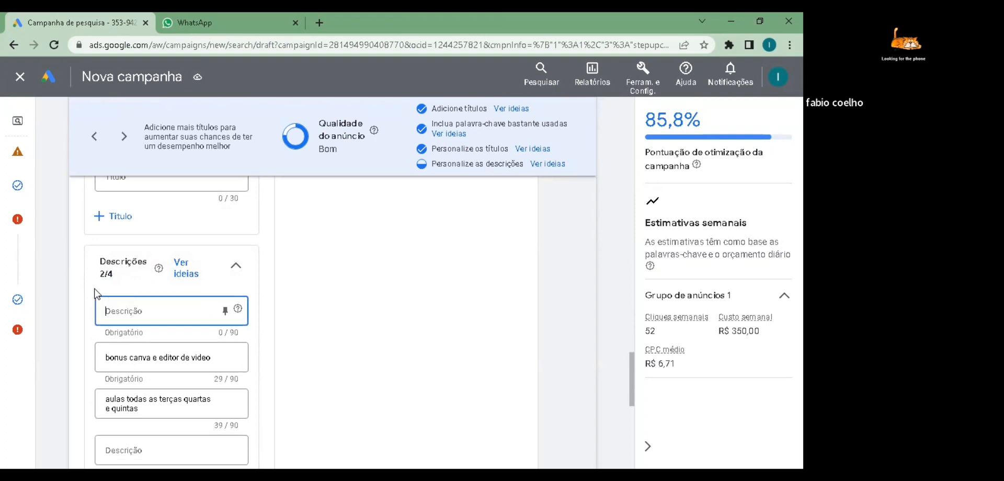
pyautogui.write('curso de marketing digital em sala virtual')
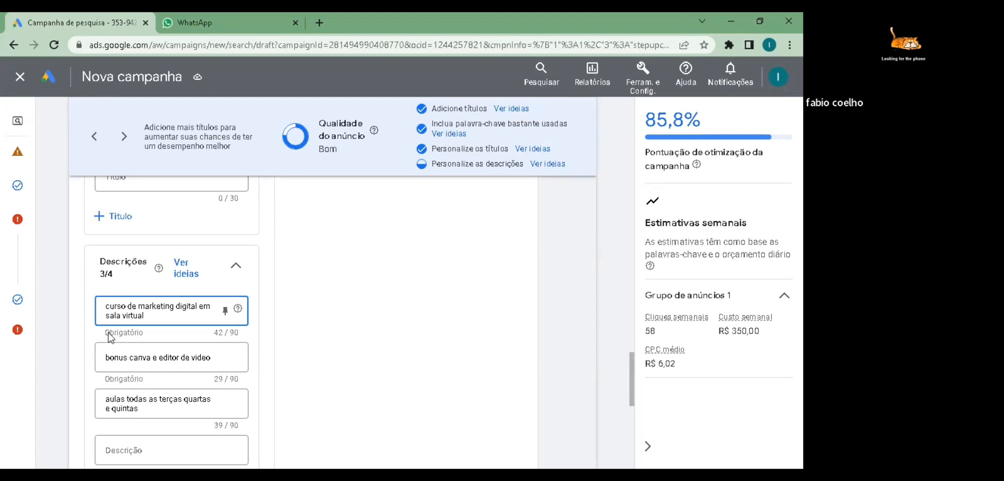
# Check the ad's remaining texts for capital letters and open the "ligue AGORA" sitelink selection for editing
pyautogui.scroll(5, 279, 265)
pyautogui.scroll(-5, 278, 265)
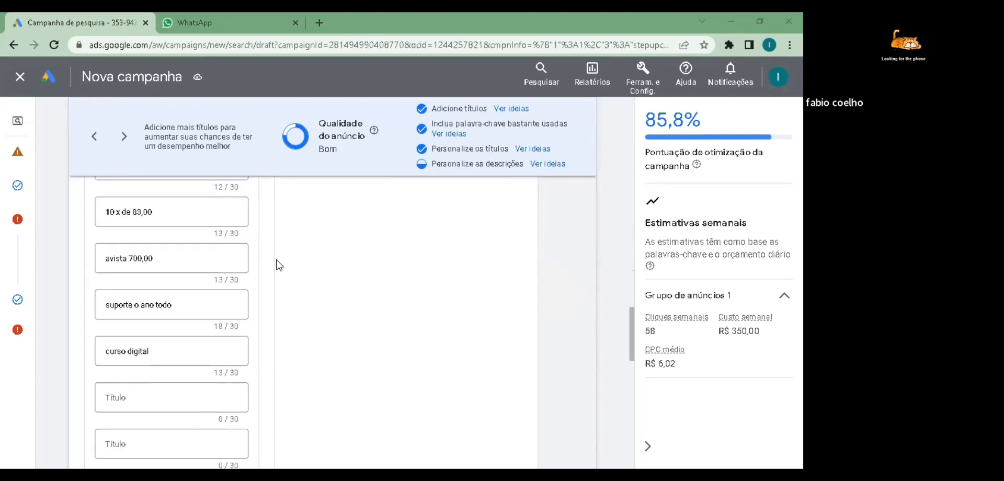
pyautogui.scroll(-5, 278, 265)
pyautogui.scroll(-3, 279, 265)
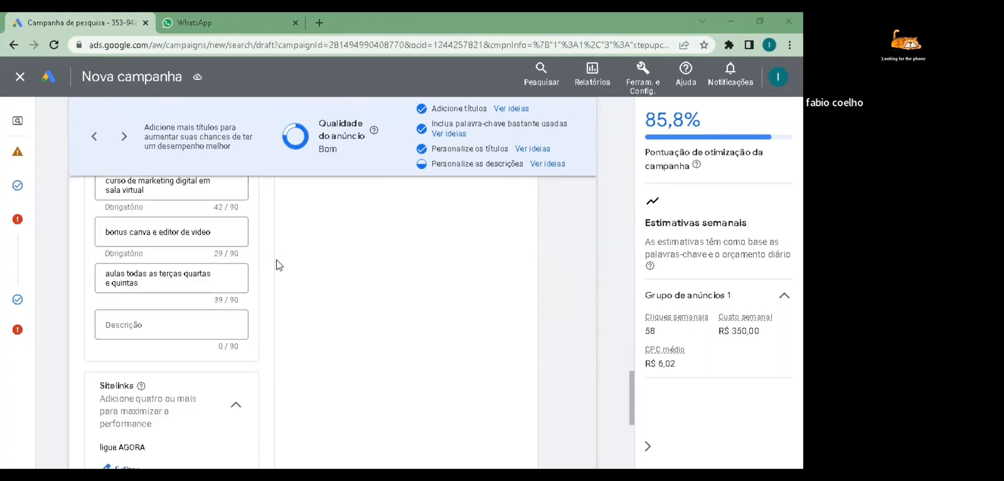
pyautogui.scroll(-5, 279, 265)
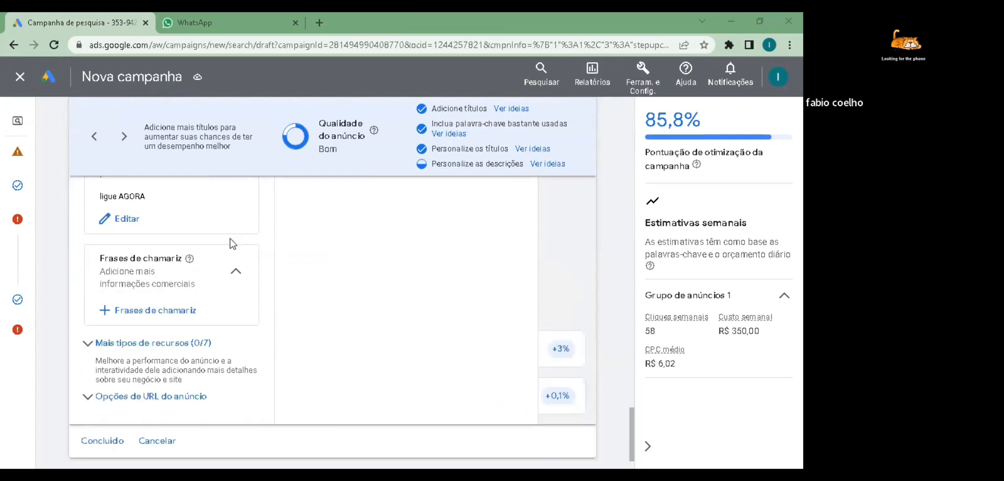
pyautogui.scroll(1, 102, 283)
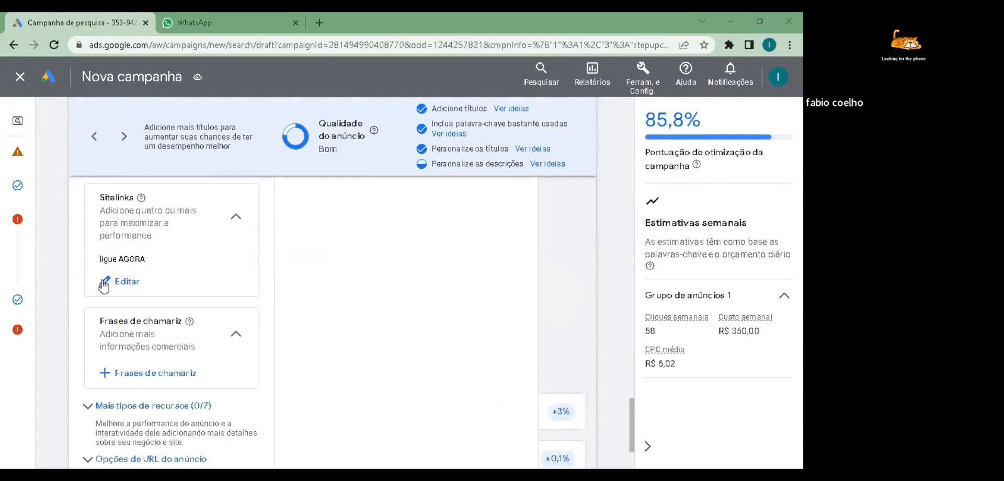
pyautogui.click(103, 284)
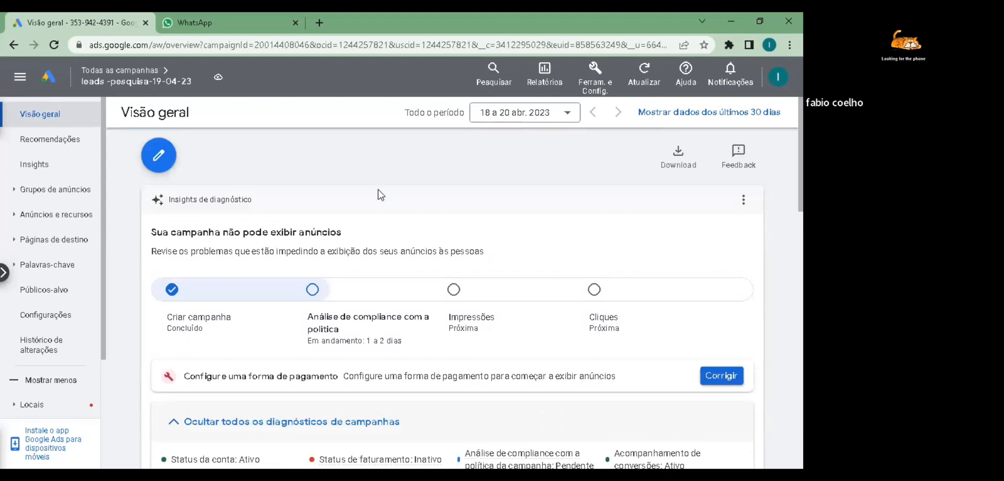
# Examine the published campaign's overview, including the diagnostic insights, the billing status details, and the keyword and ad summaries
pyautogui.scroll(-3, 380, 195)
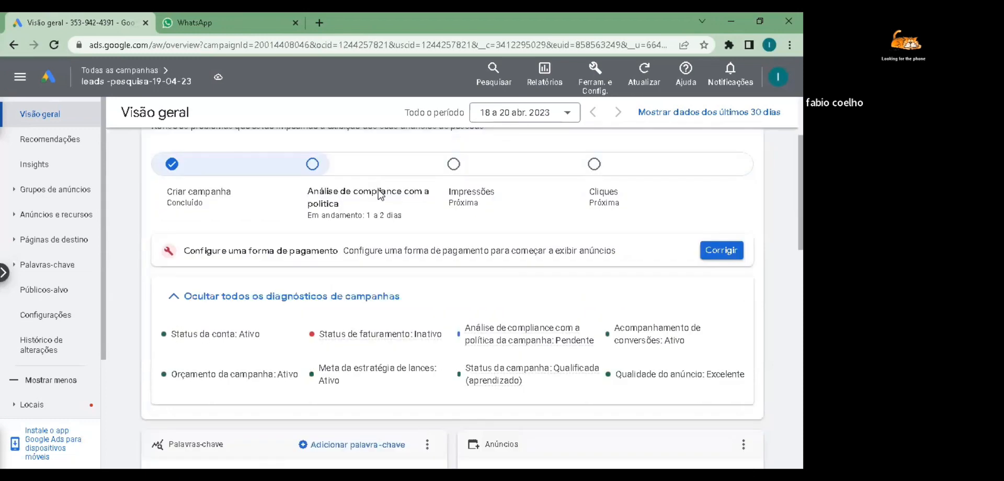
pyautogui.scroll(1, 380, 194)
pyautogui.scroll(2, 380, 195)
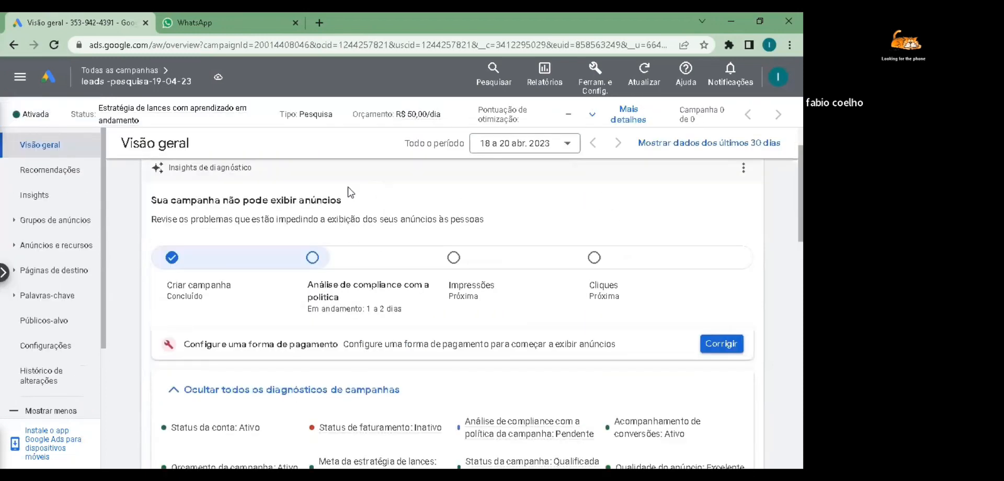
pyautogui.scroll(2, 350, 191)
pyautogui.scroll(1, 163, 270)
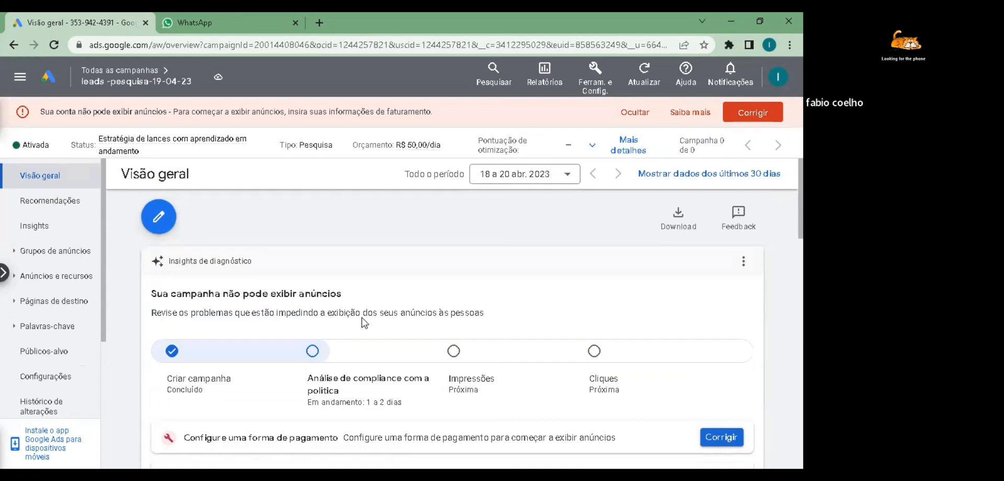
pyautogui.scroll(-1, 377, 270)
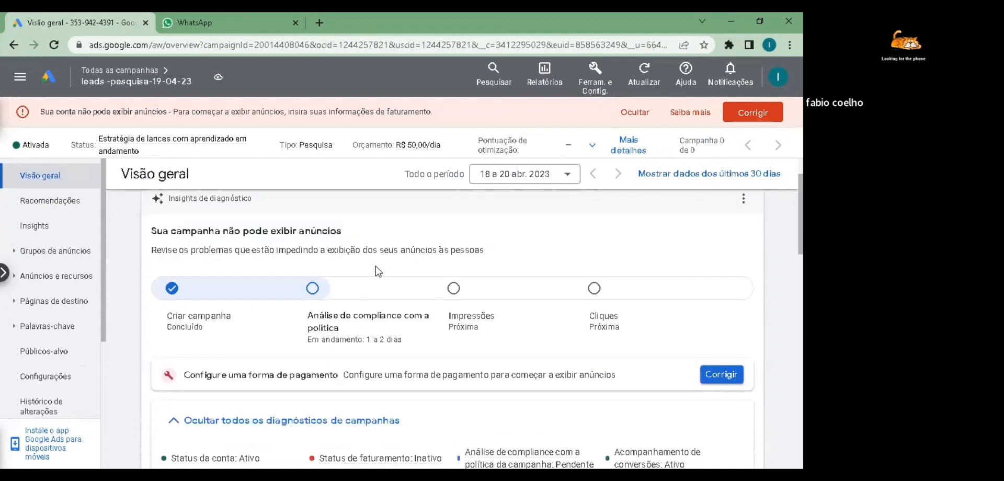
pyautogui.scroll(-1, 377, 270)
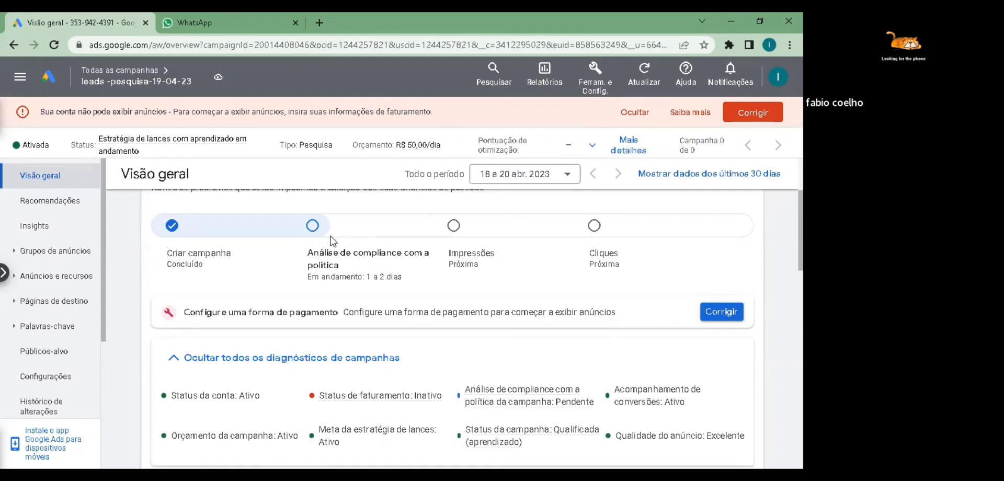
pyautogui.scroll(-2, 332, 242)
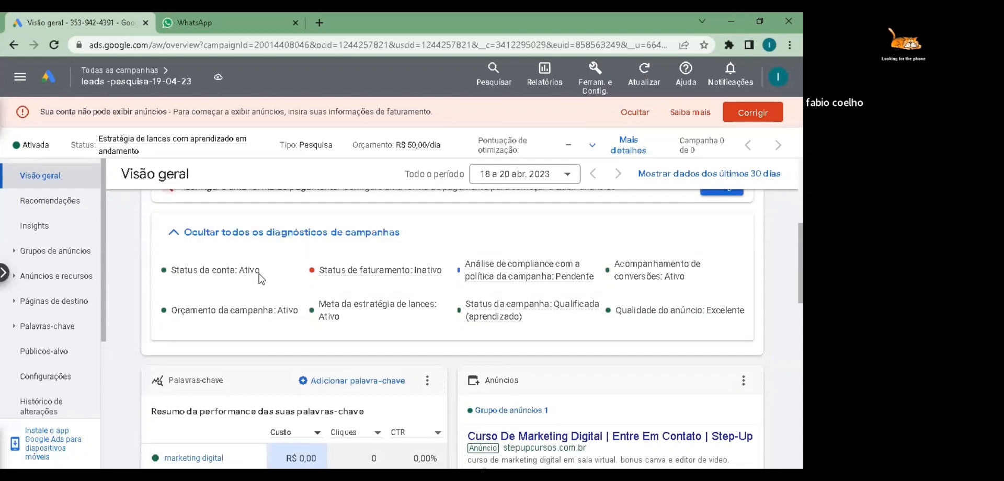
pyautogui.moveTo(378, 280)
pyautogui.moveTo(513, 317)
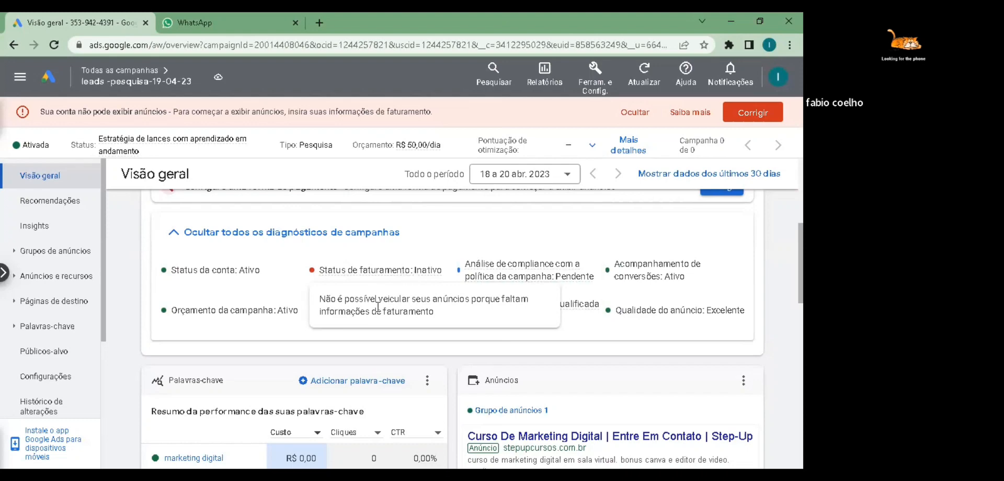
pyautogui.scroll(-3, 320, 217)
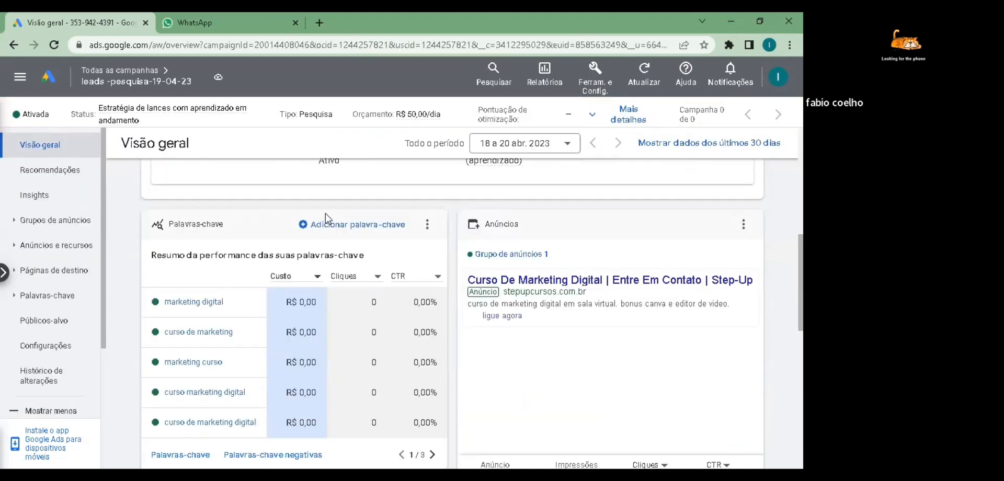